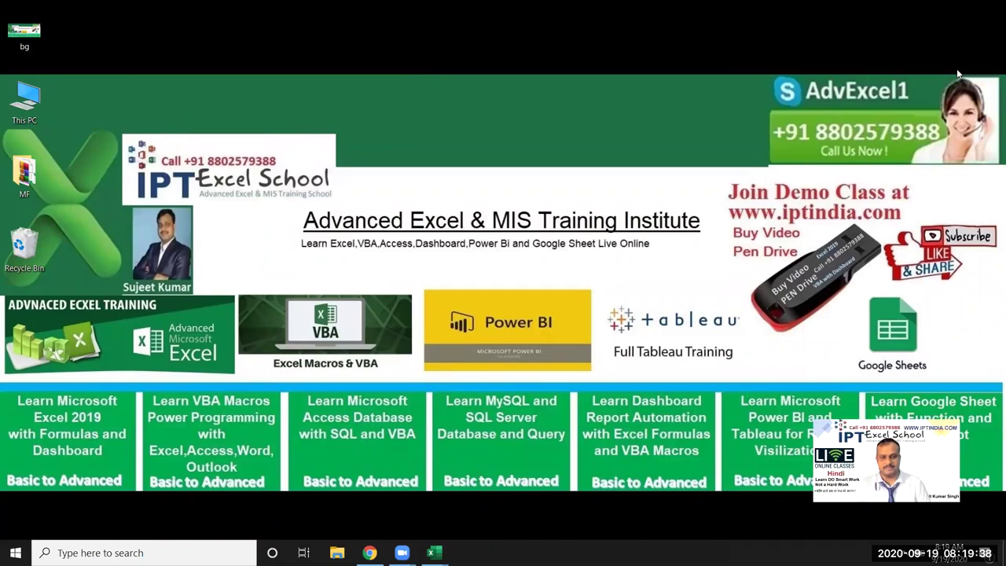
- Undo the column autofit so the sales sheet's columns return to their narrow widths
key(alt+Tab)
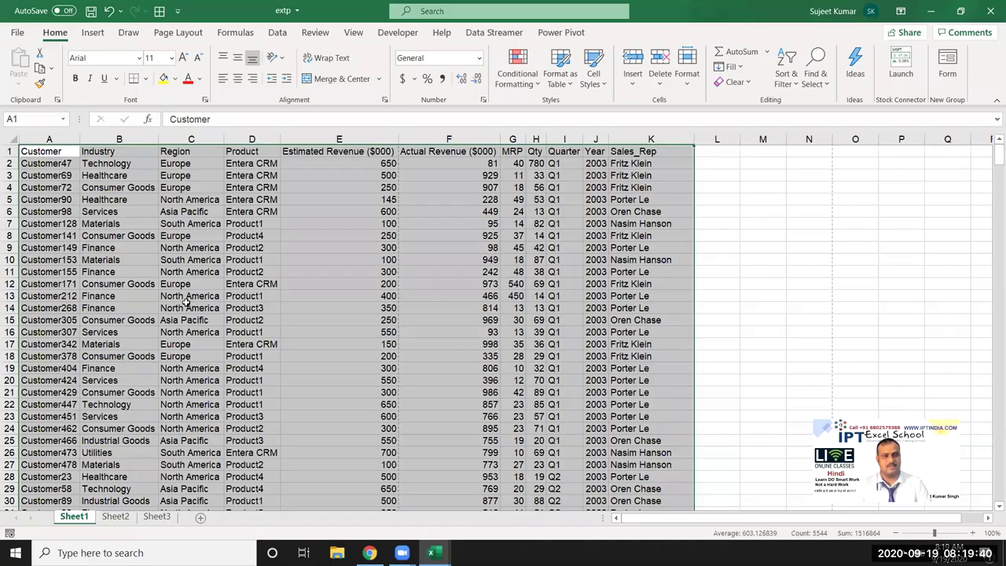
key(ctrl+z)
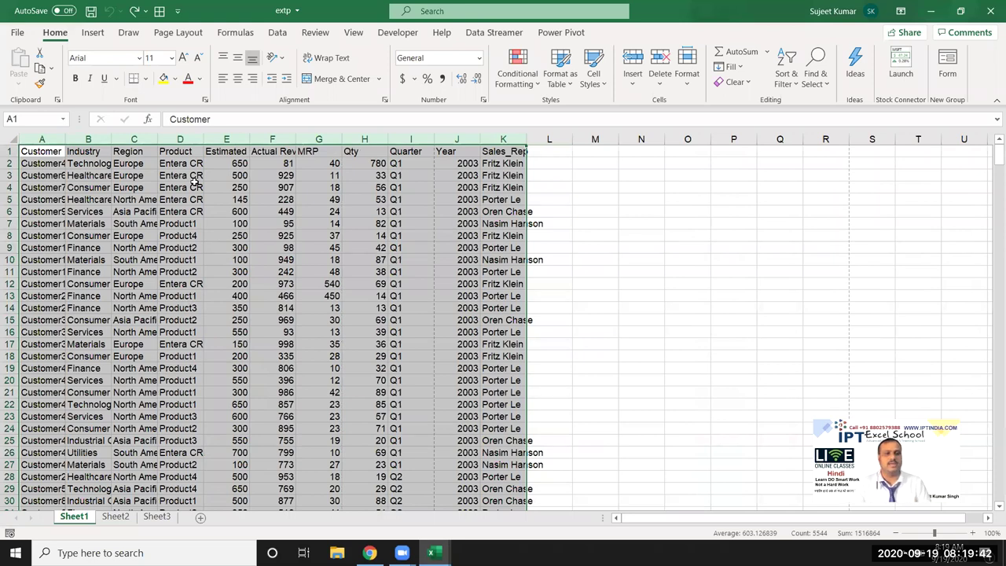
click(154, 186)
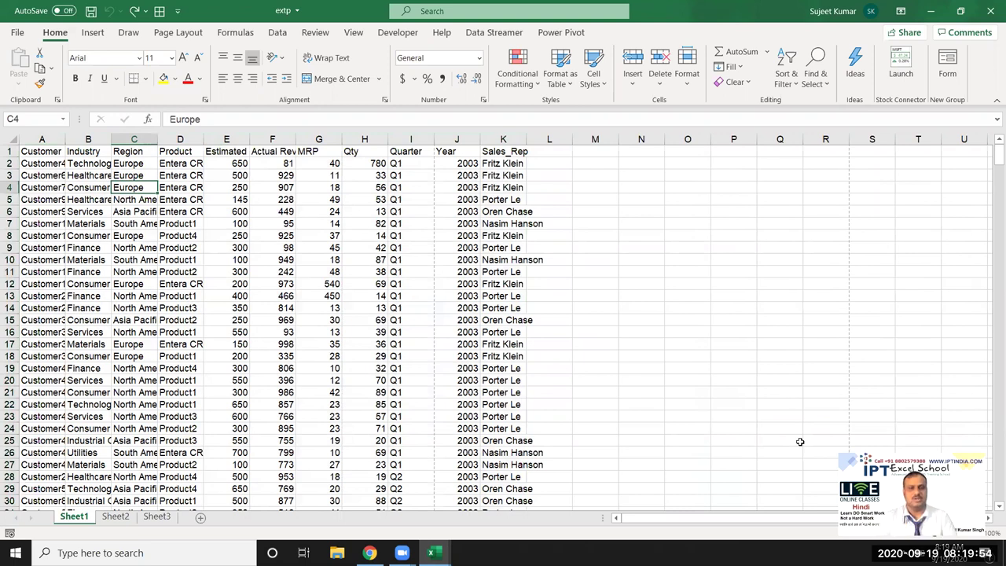
- Check the truncated product entries in column D, then open the 22-page print preview
click(168, 182)
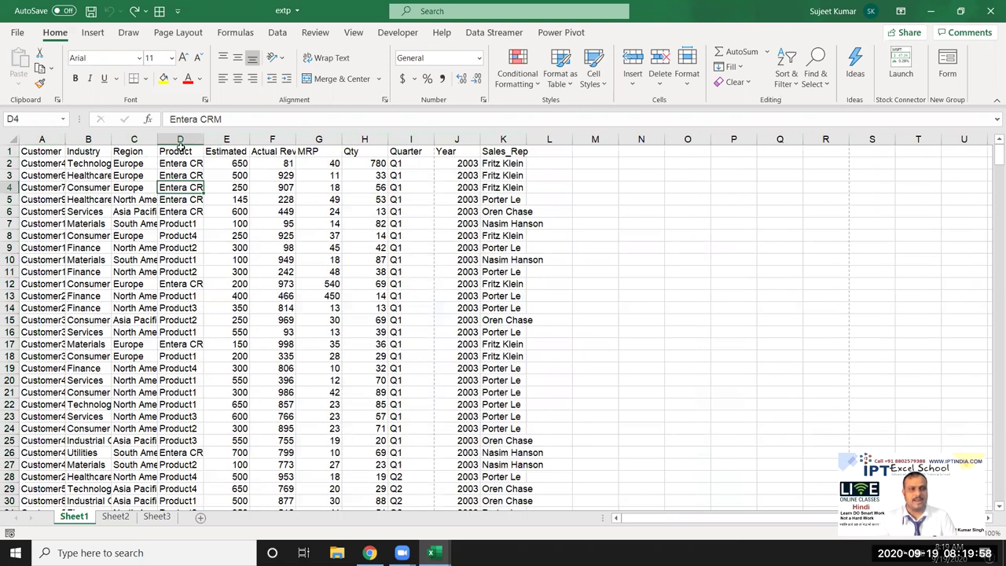
click(182, 150)
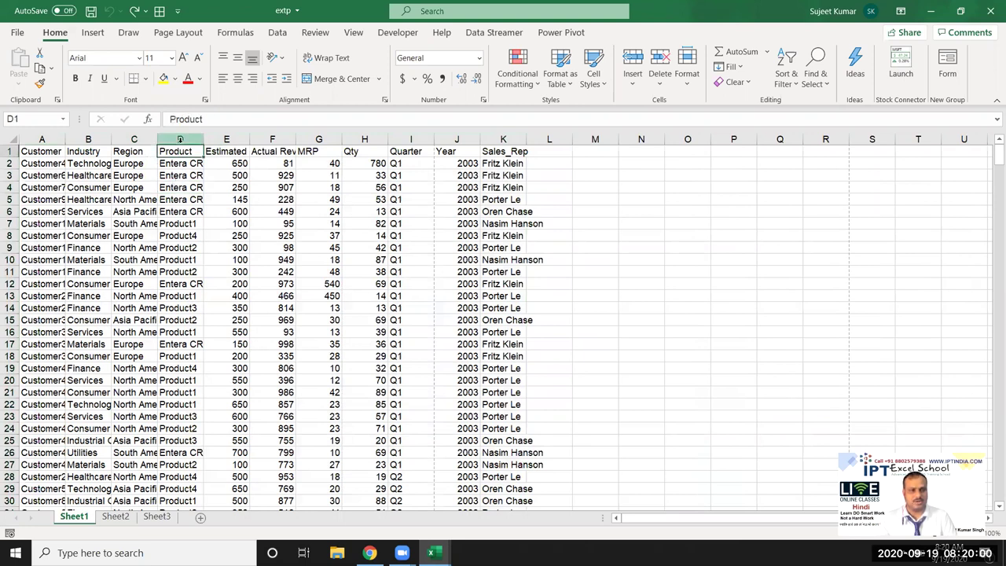
click(180, 164)
click(181, 188)
click(180, 199)
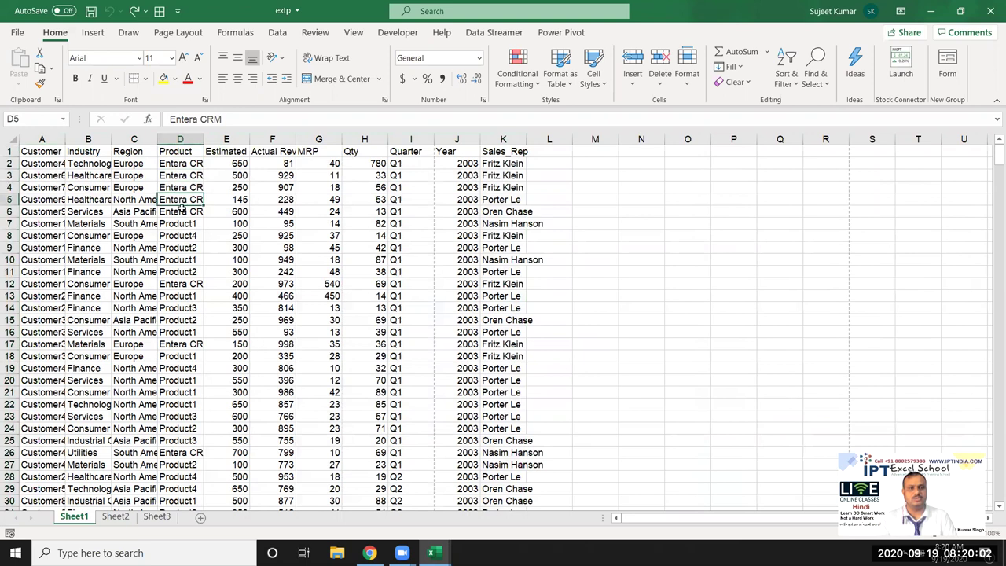
drag(42, 223, 42, 236)
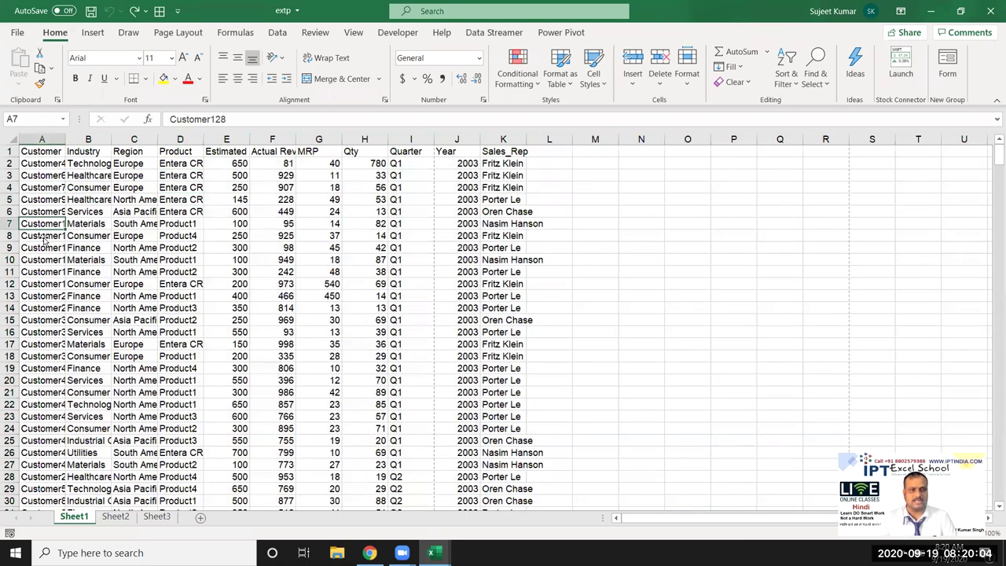
key(ctrl+p)
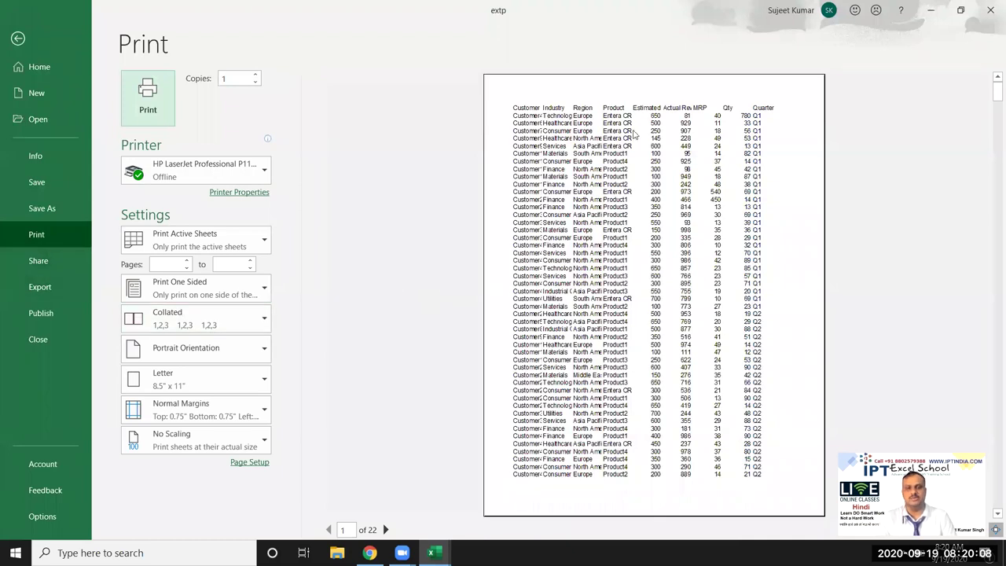
- Exit the Print screen back to Sheet1, now showing page-break lines after column K
click(621, 148)
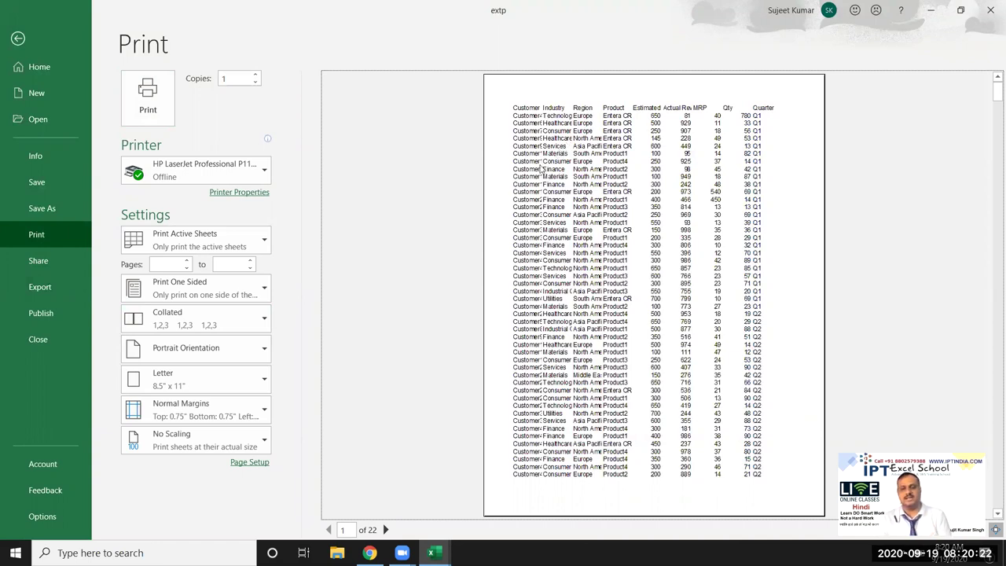
key(Escape)
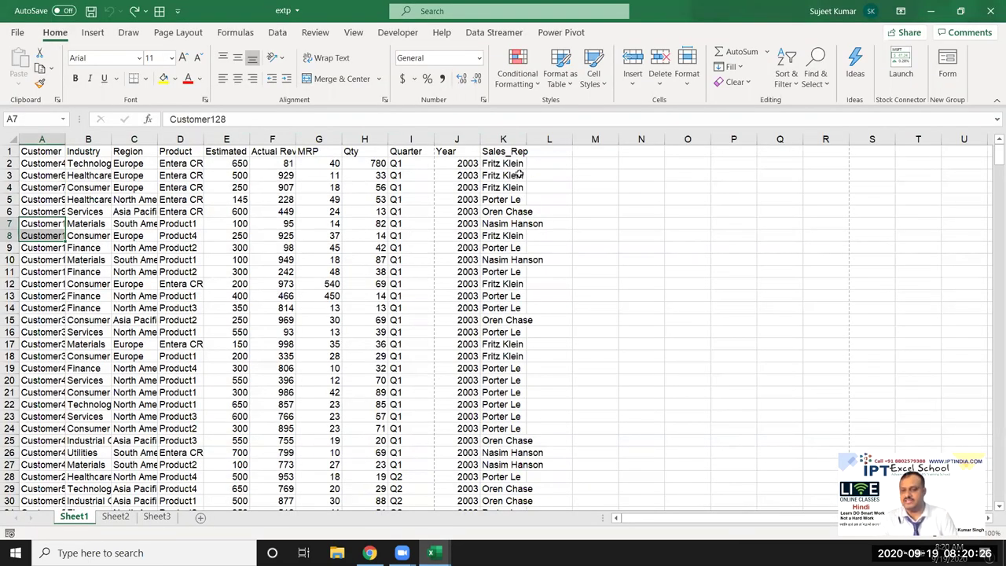
click(111, 196)
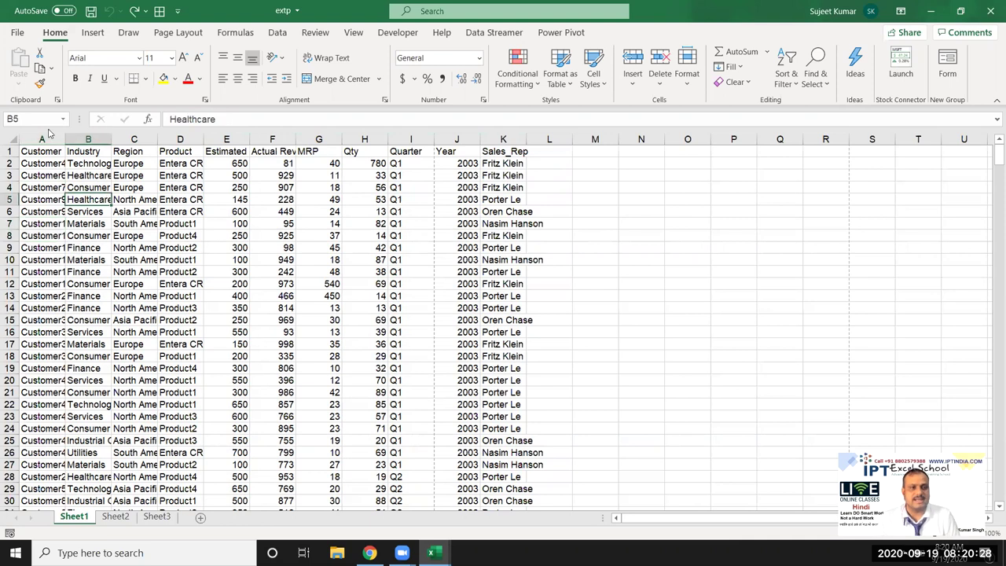
drag(42, 139, 495, 171)
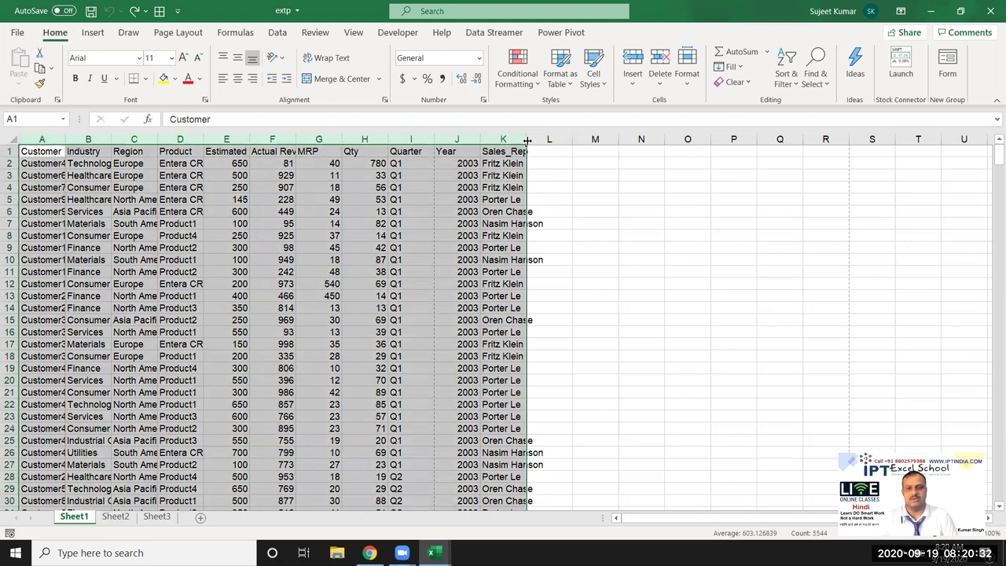
double_click(527, 140)
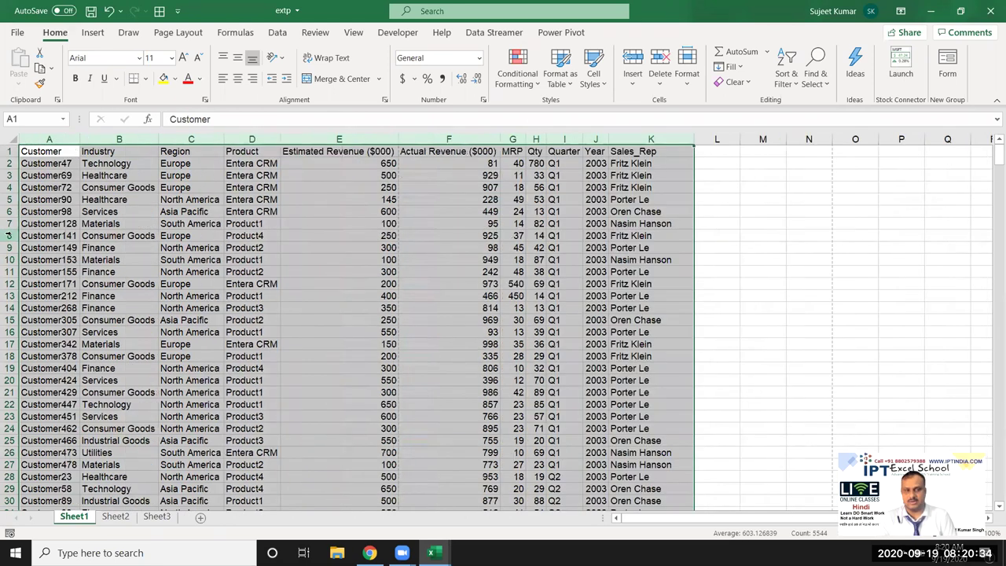
click(111, 211)
click(120, 188)
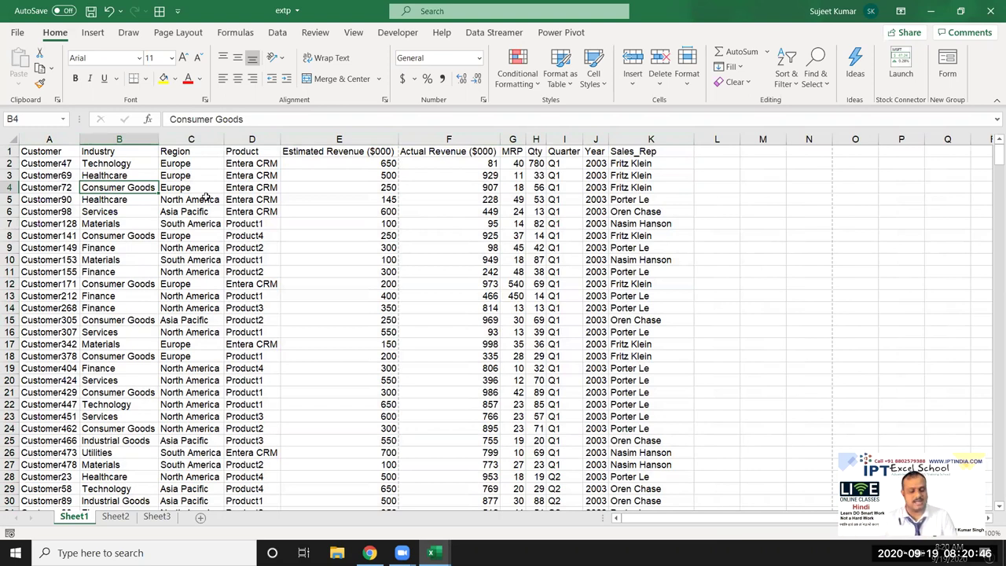
key(ctrl+z)
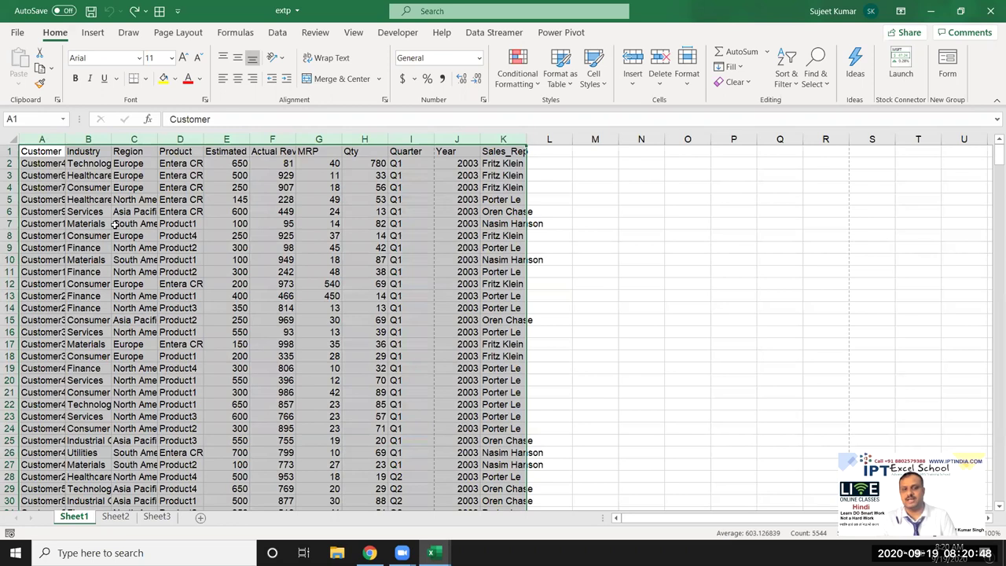
- Apply Shrink to fit from the Format Cells Alignment settings to the sales data range
right_click(148, 199)
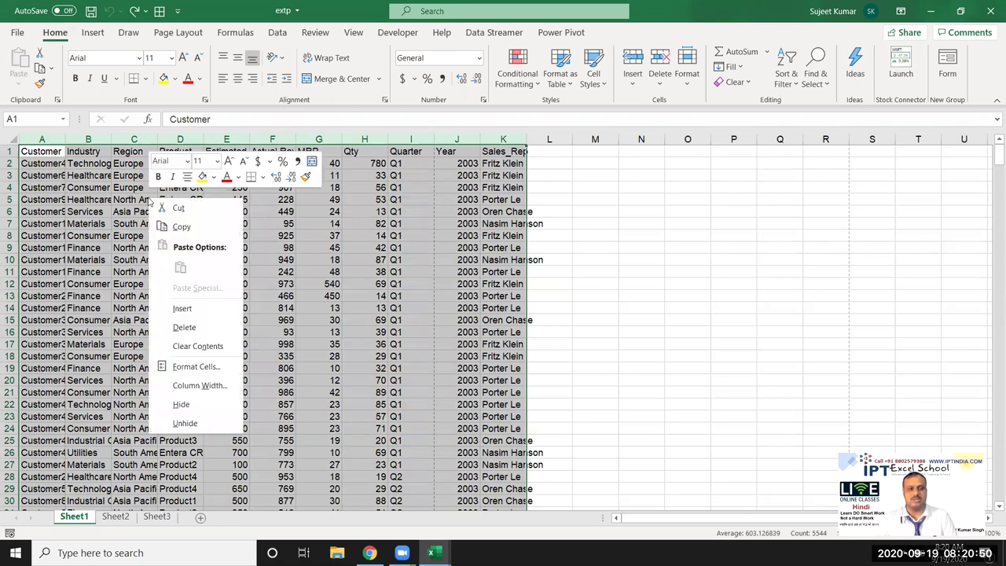
click(197, 367)
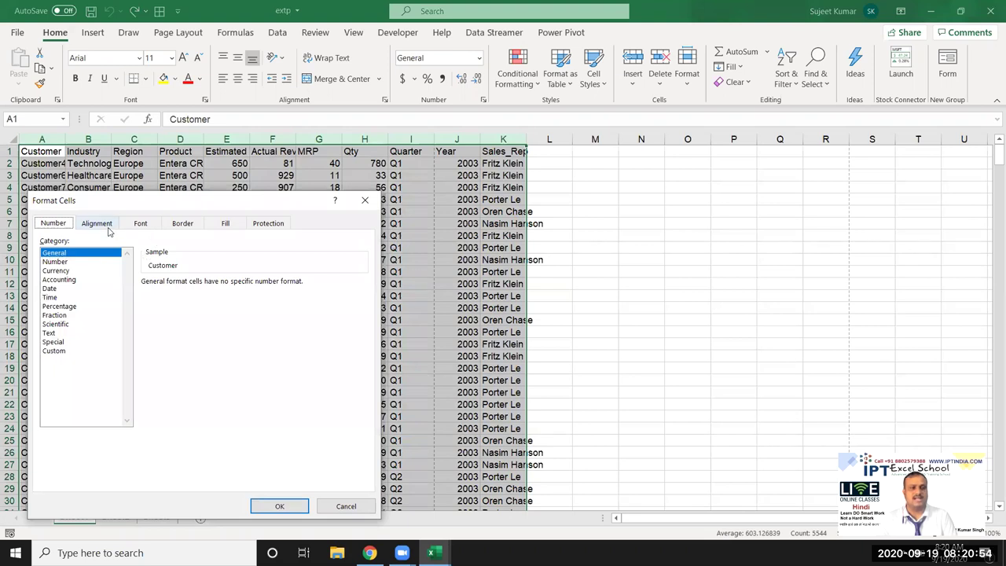
click(101, 224)
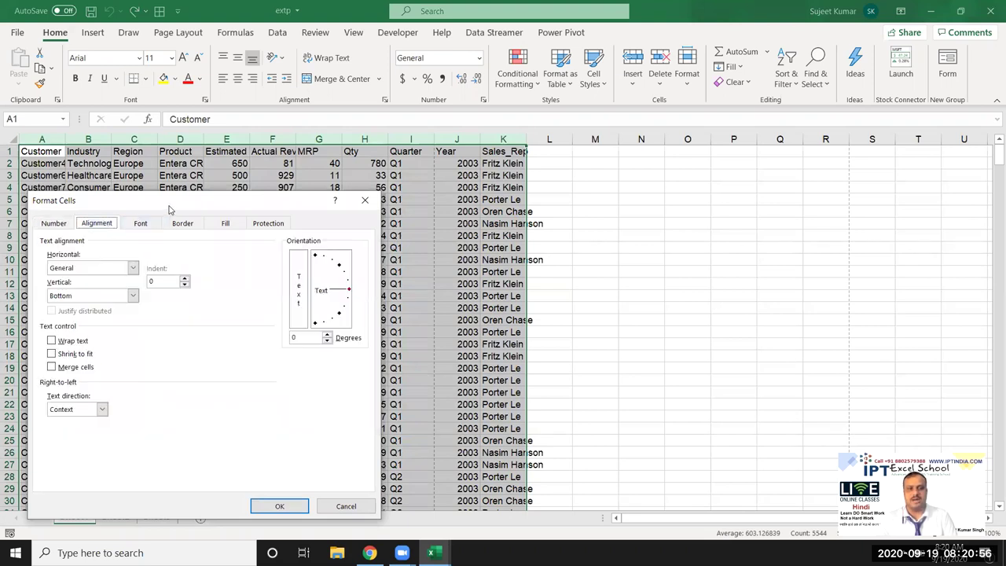
drag(169, 210, 564, 136)
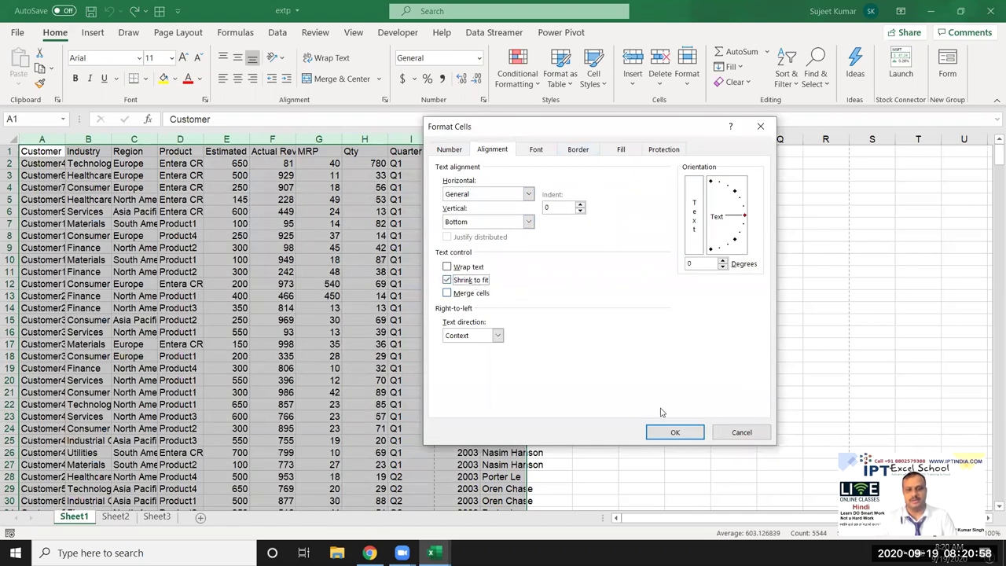
click(673, 429)
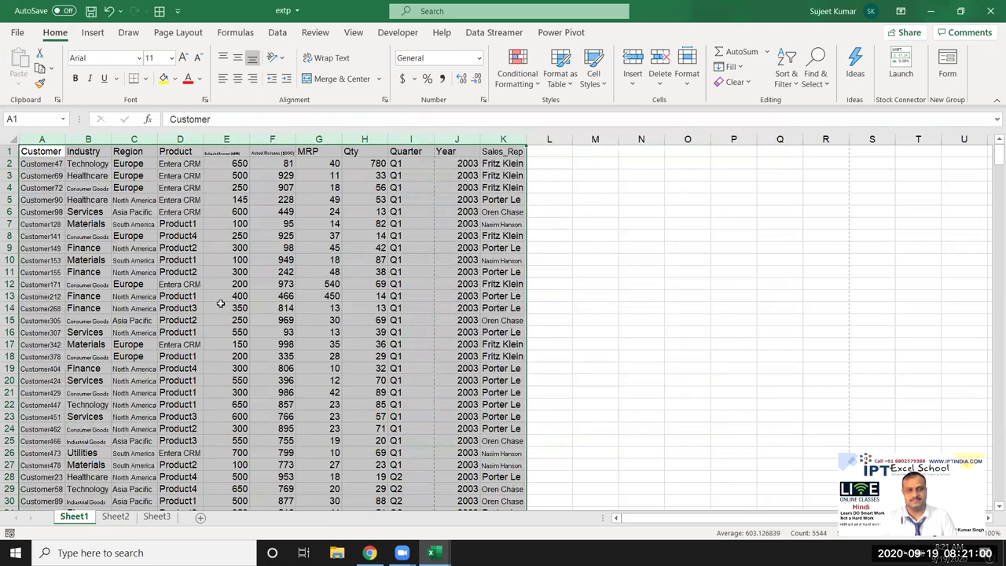
click(252, 281)
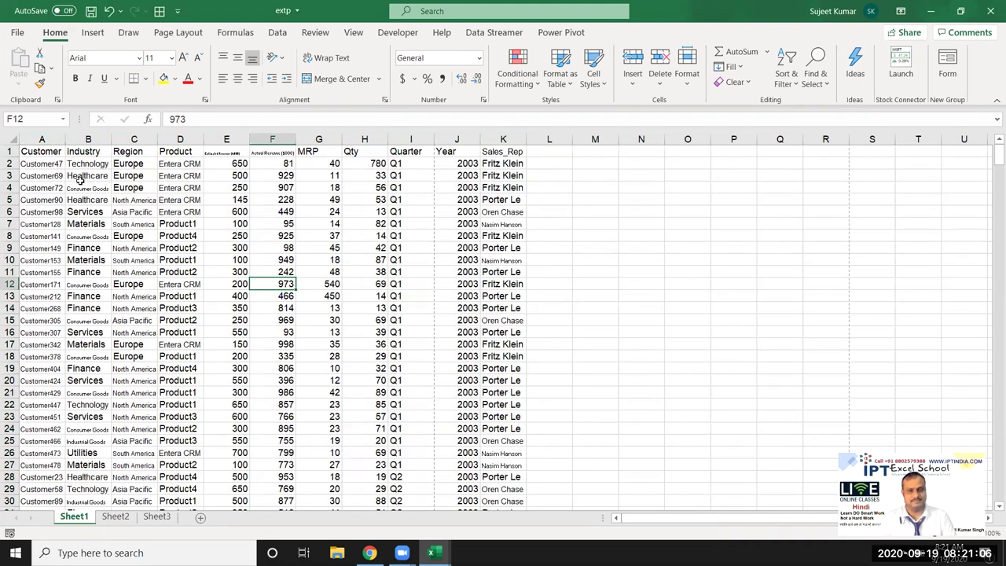
- Undo Shrink to fit and autofit all columns A–K so every entry shows in full
key(ctrl+z)
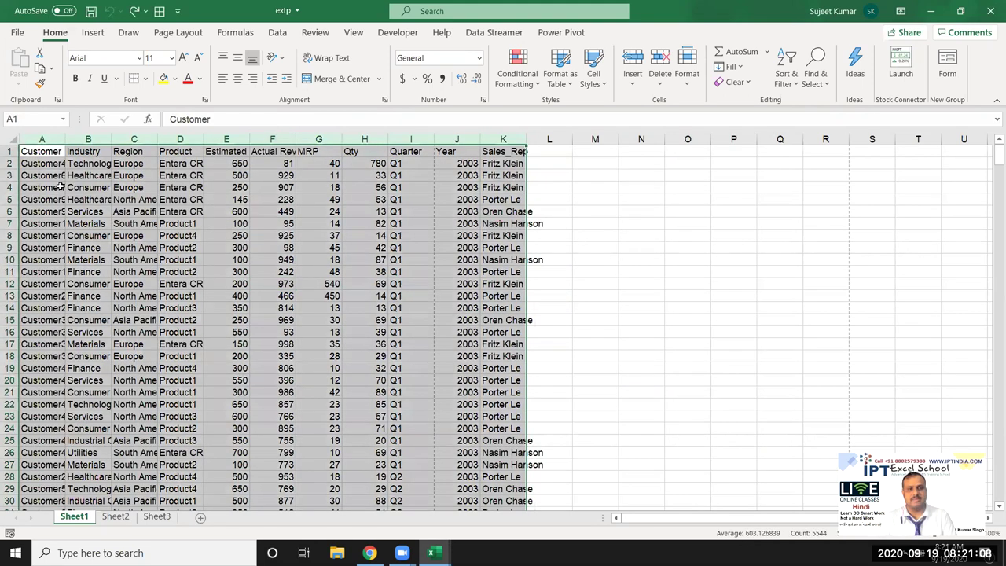
click(6, 140)
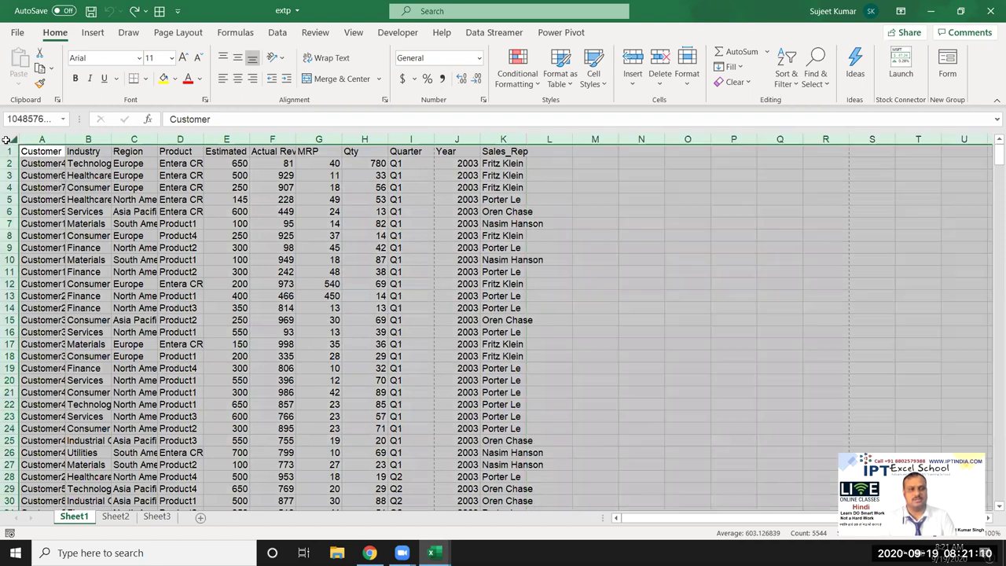
double_click(65, 139)
click(202, 223)
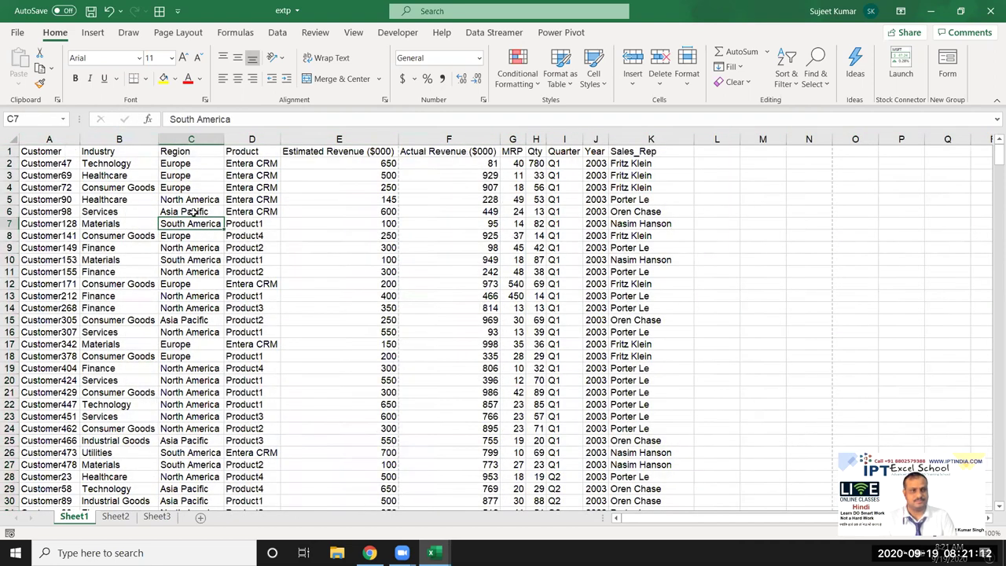
click(165, 35)
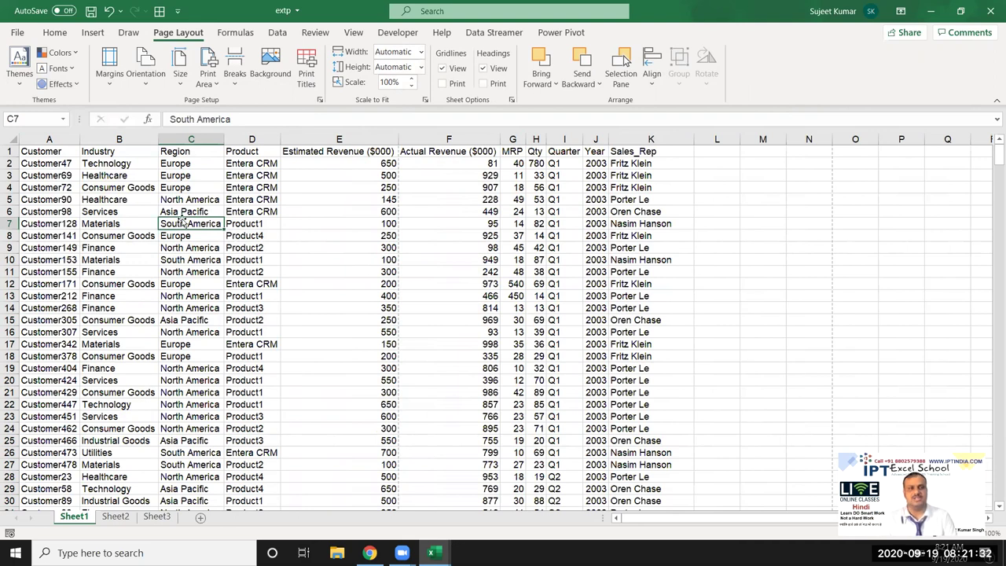
- Browse the workbook themes gallery and close it, keeping the default Office theme
click(126, 185)
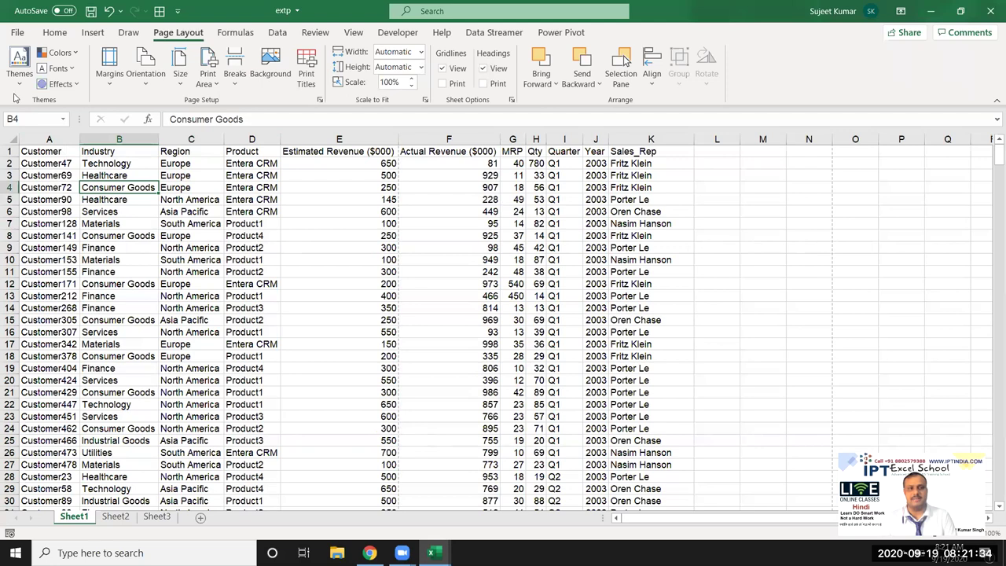
click(15, 93)
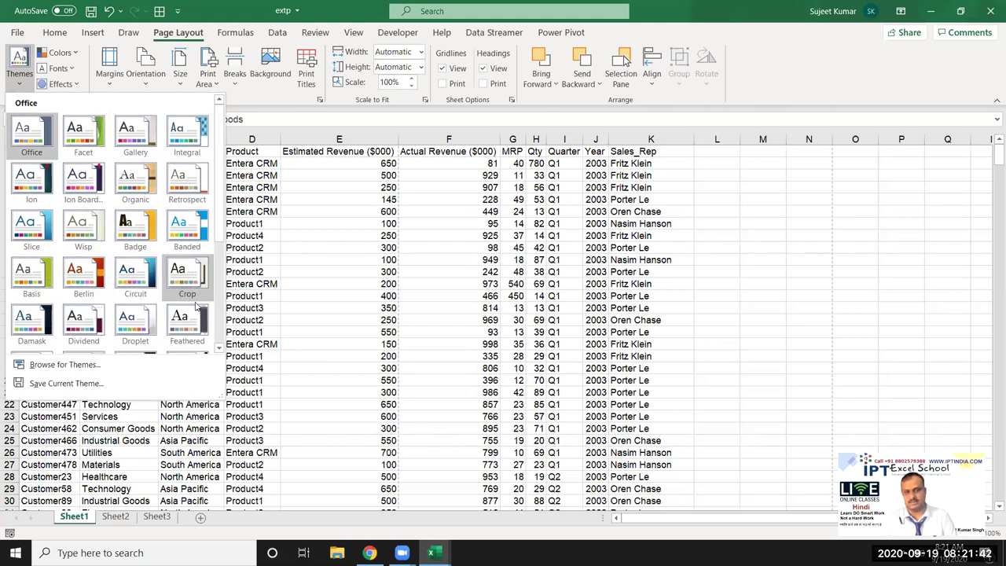
scroll(192, 310, down, 3)
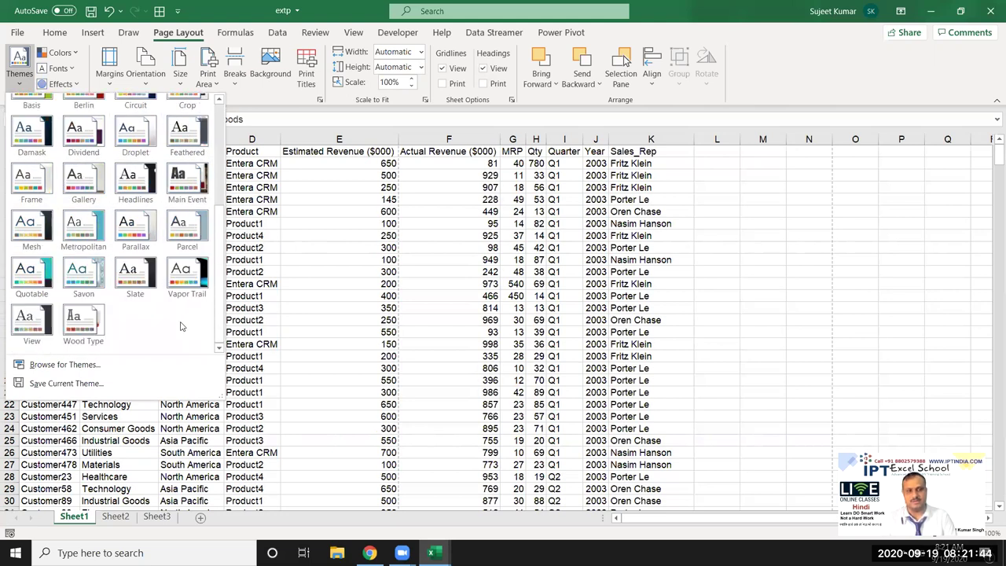
scroll(169, 330, up, 3)
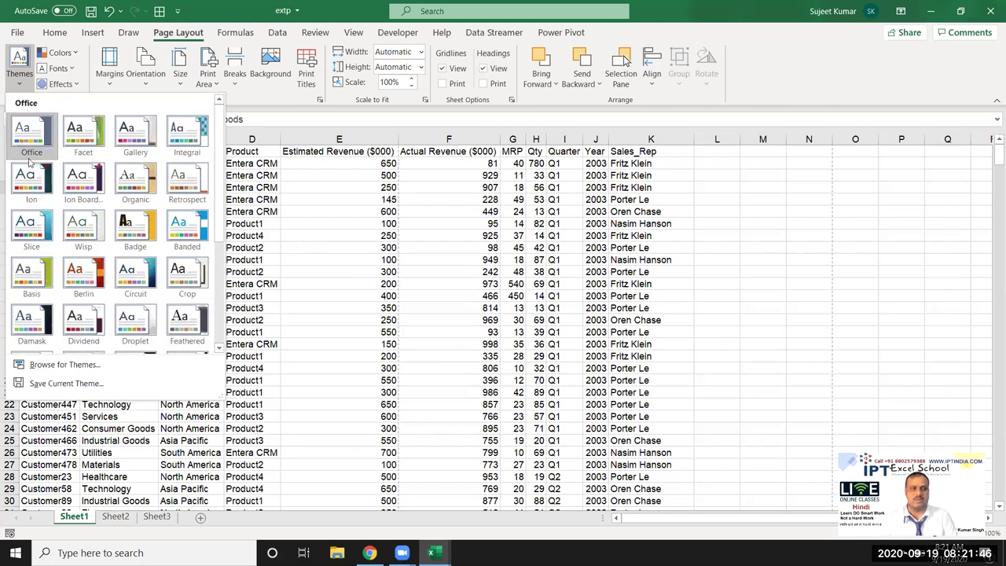
click(338, 199)
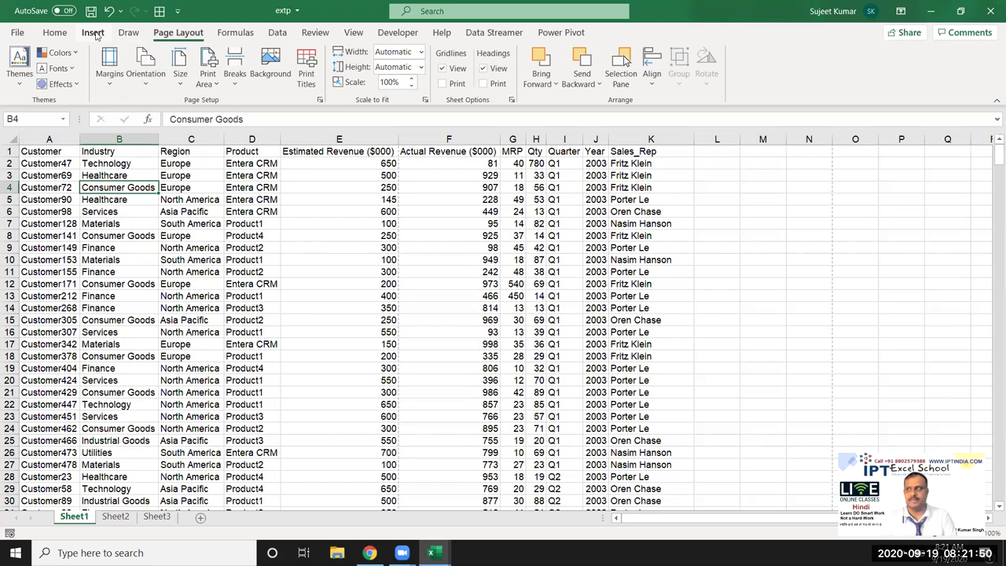
click(94, 34)
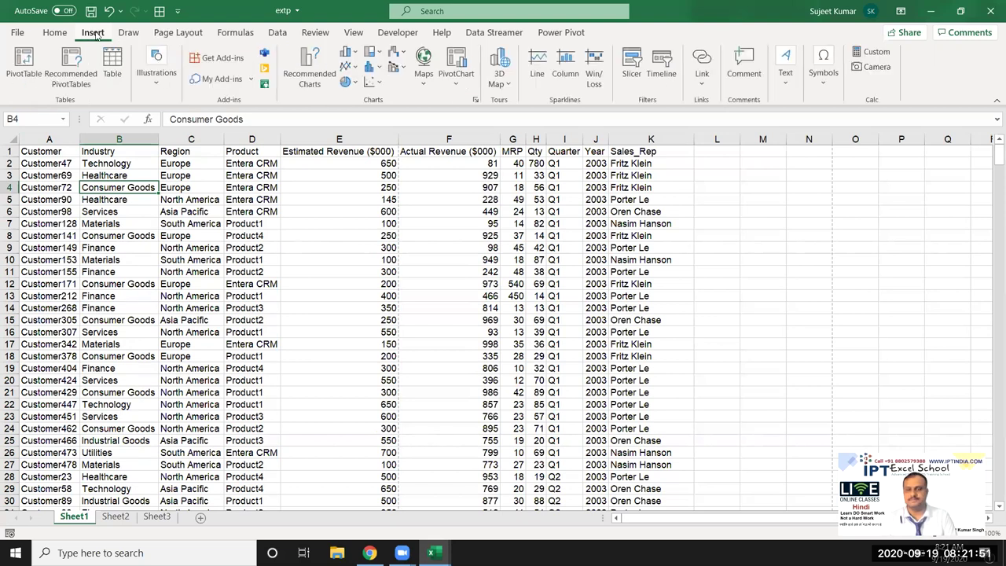
- Draw a Rectangle shape from the Shapes gallery across cells L2 to N7
click(156, 84)
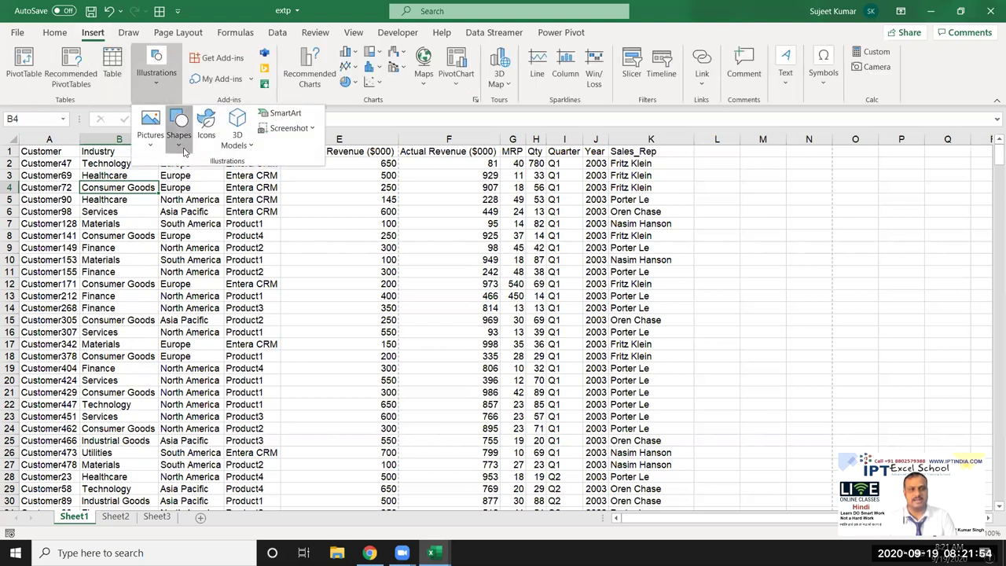
click(179, 141)
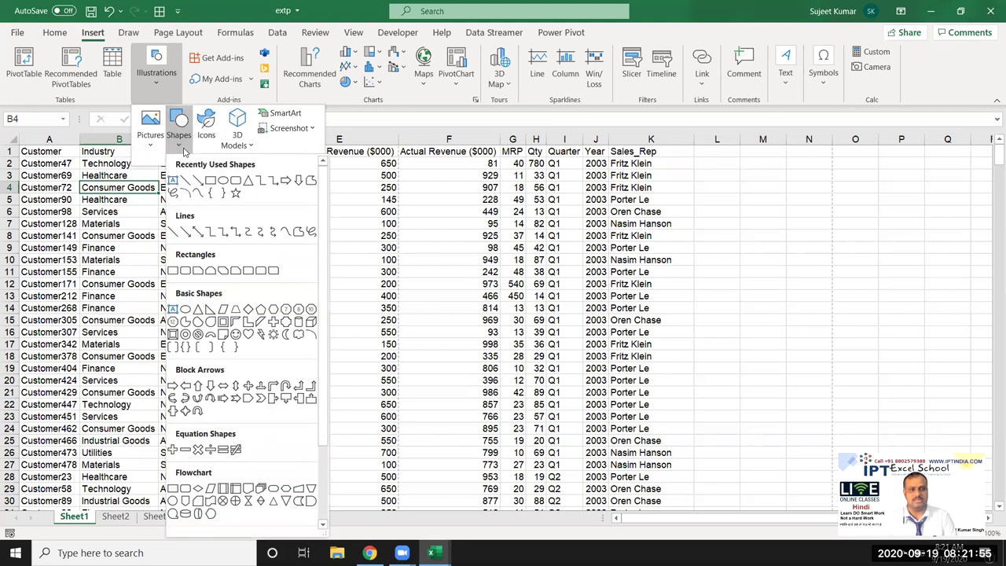
click(210, 181)
drag(702, 157, 822, 240)
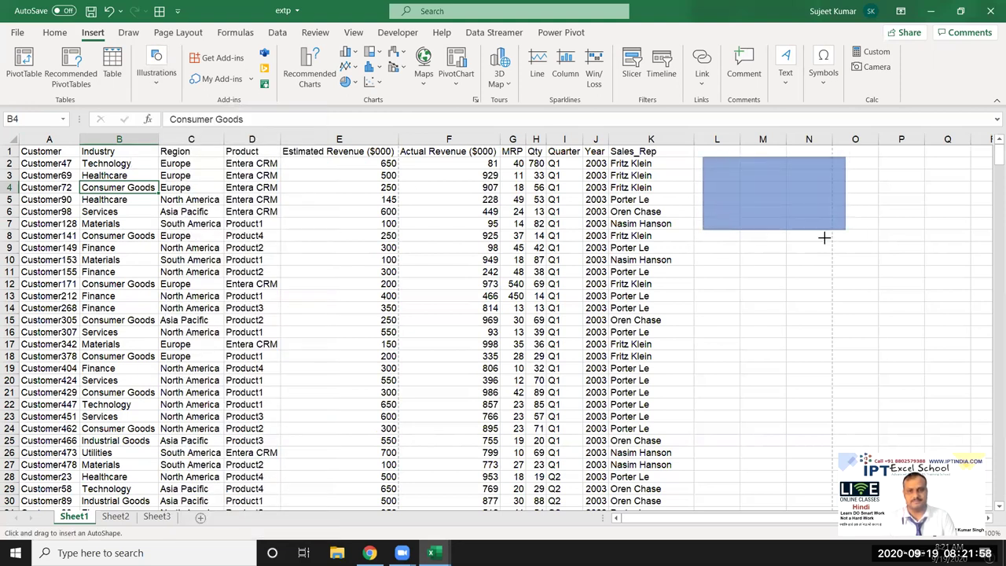
- Apply the Facet theme to the workbook from Page Layout > Themes
click(164, 34)
click(20, 67)
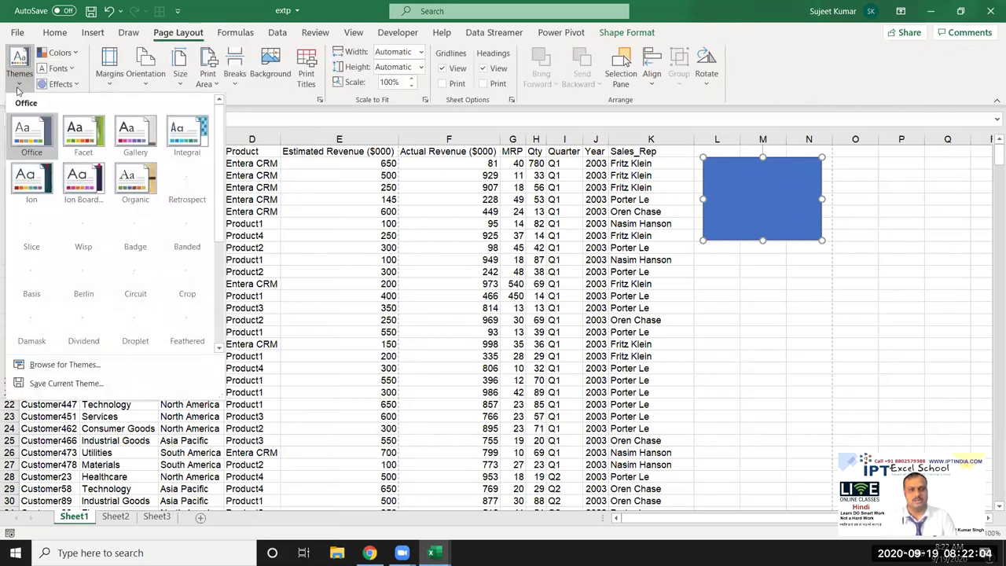
click(79, 137)
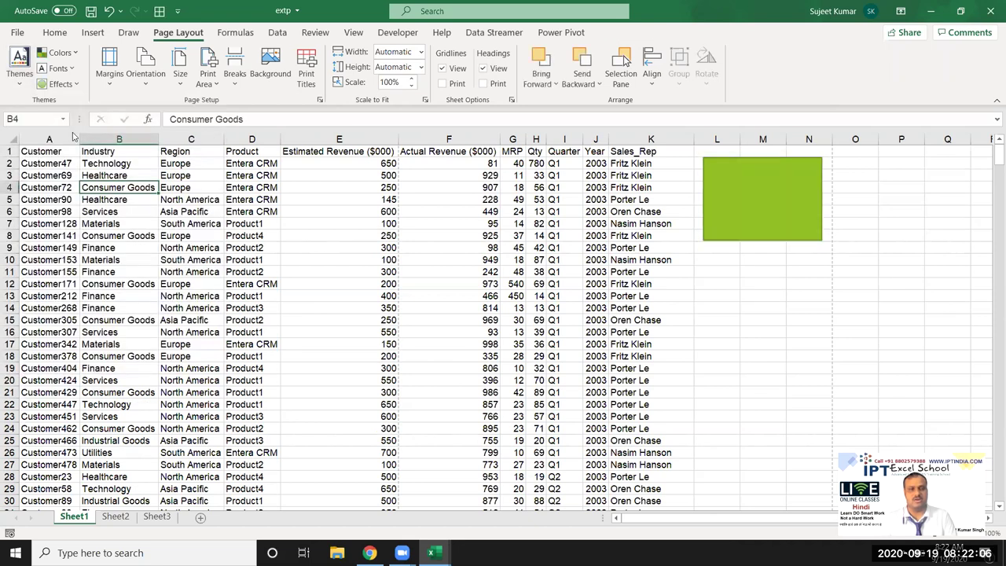
key(Down)
key(Right)
key(Right)
key(Right)
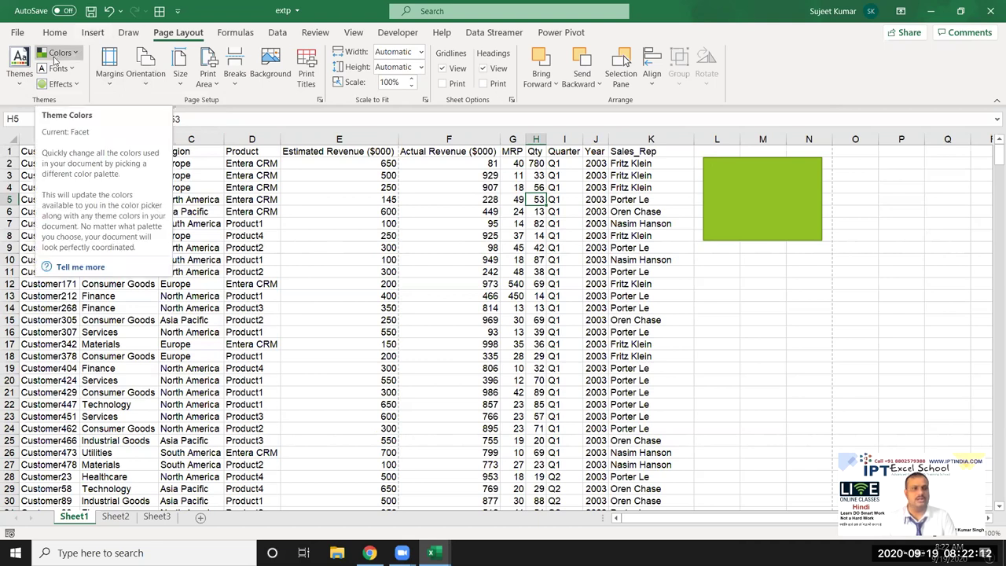
- Browse the theme gallery, effects, fonts and colours lists without changing anything
click(22, 69)
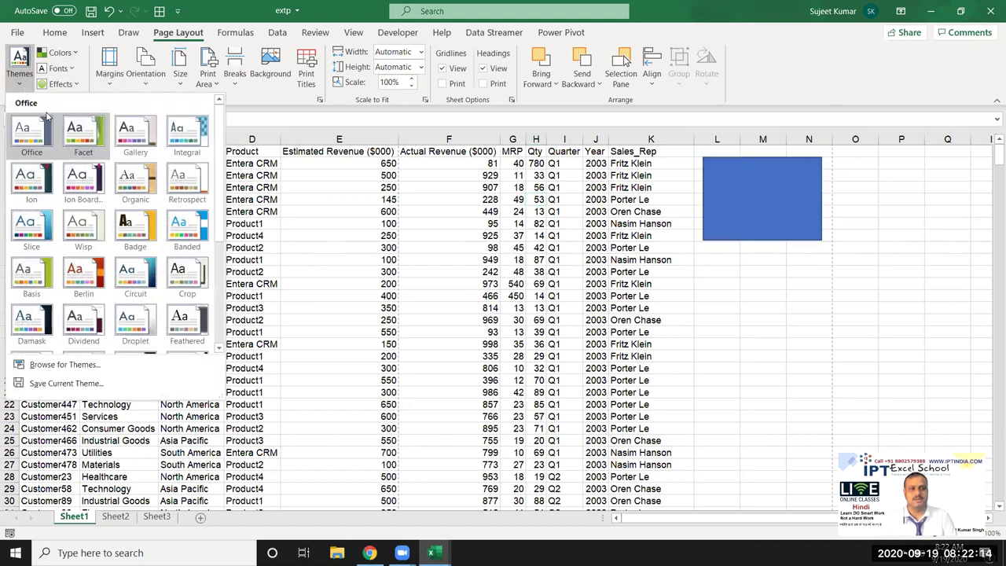
click(76, 85)
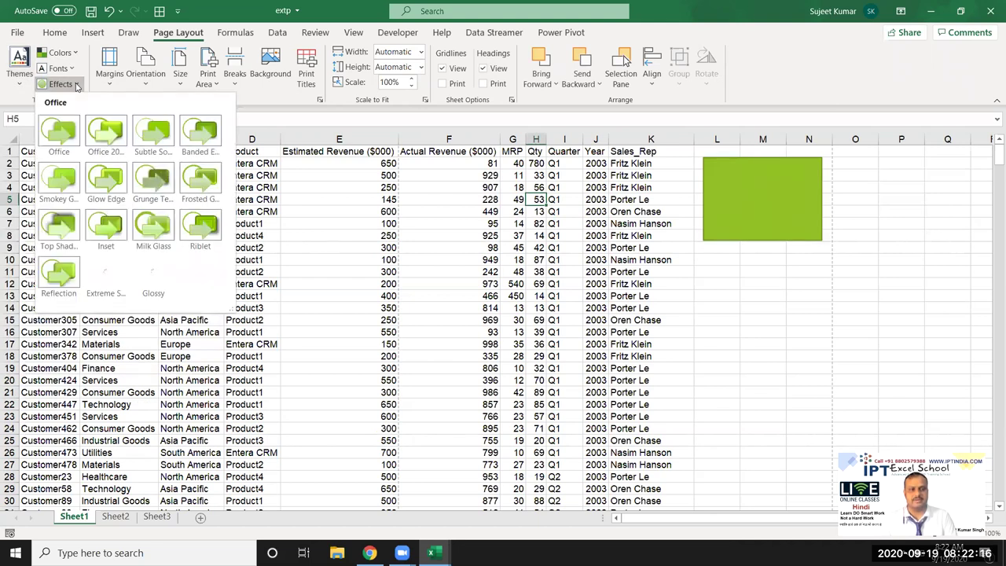
click(71, 69)
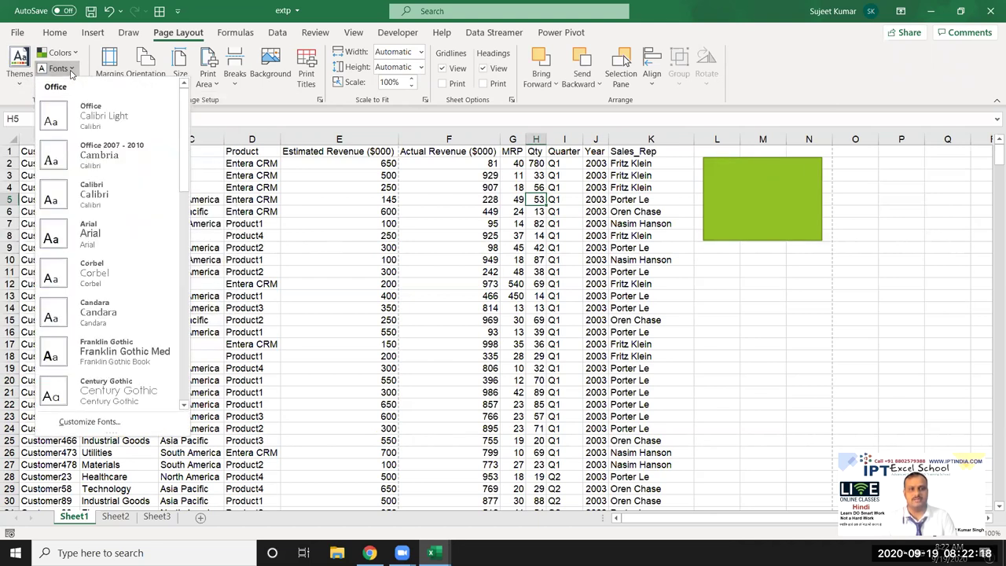
click(76, 52)
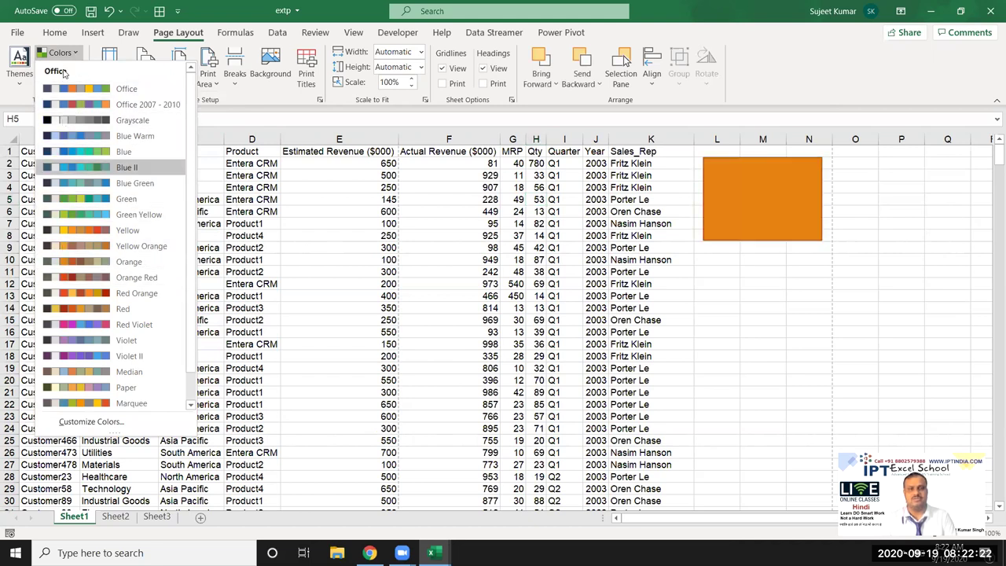
click(20, 63)
click(20, 63)
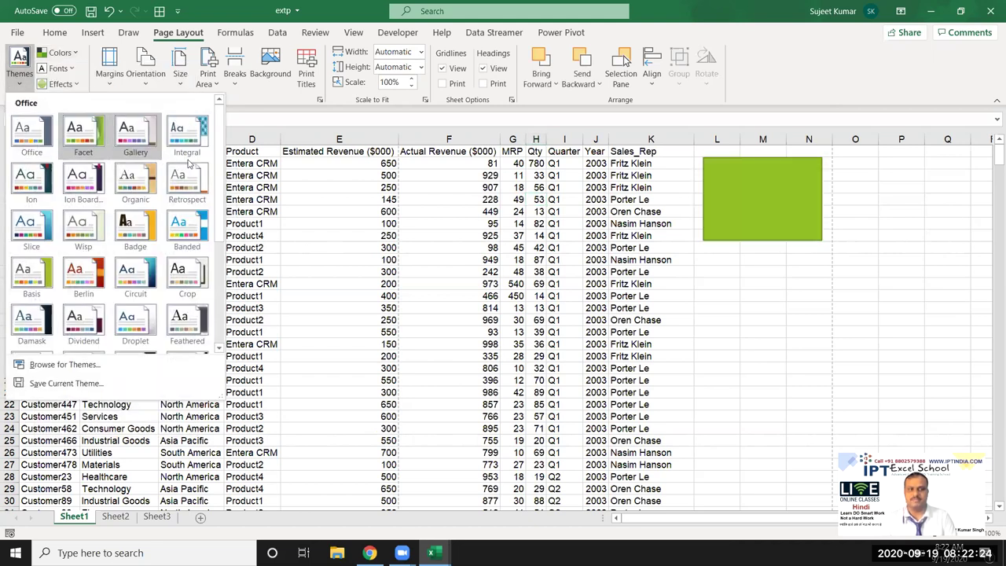
click(718, 259)
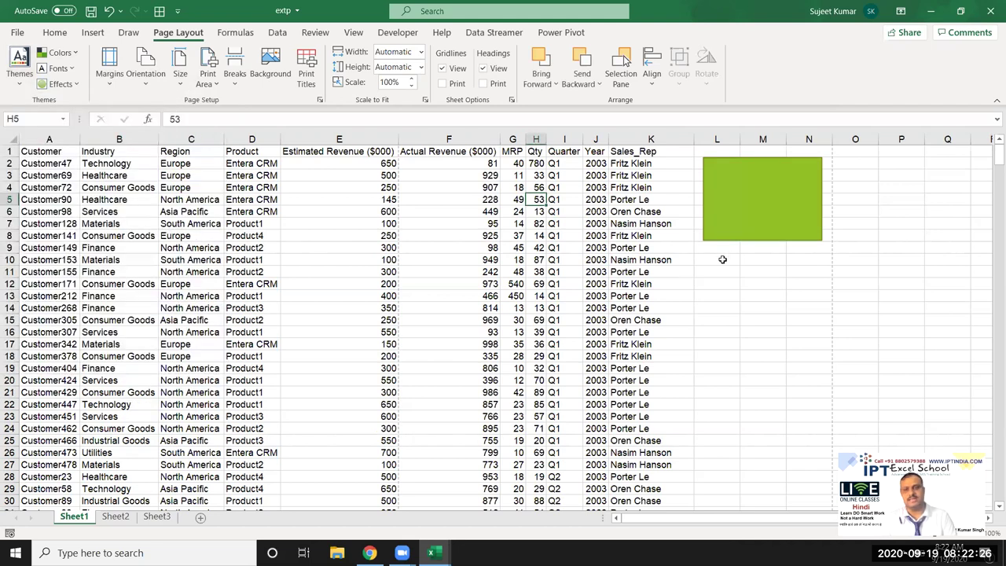
- Delete the rectangle shape from the sheet and return to cell A1
click(728, 236)
key(Delete)
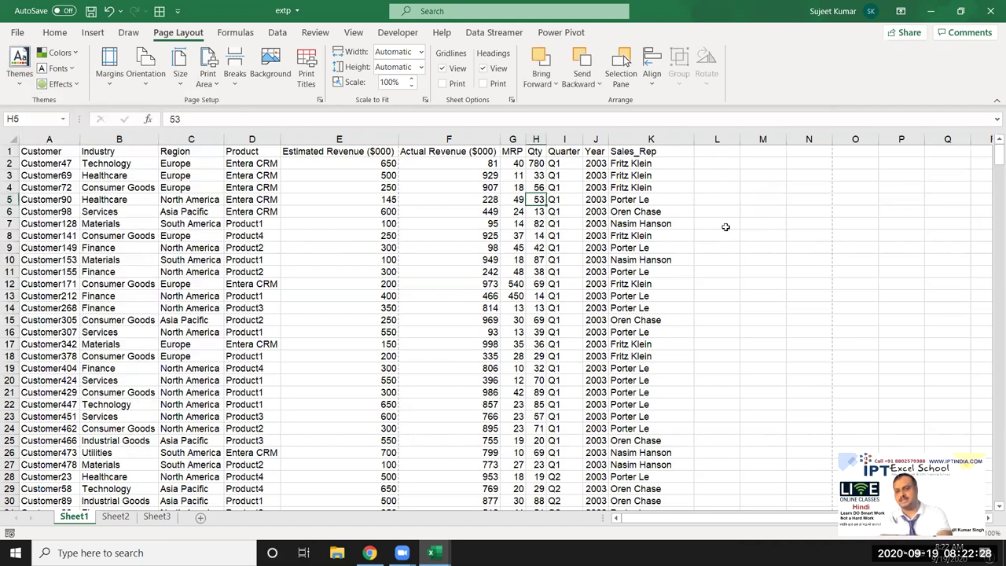
key(ctrl+Home)
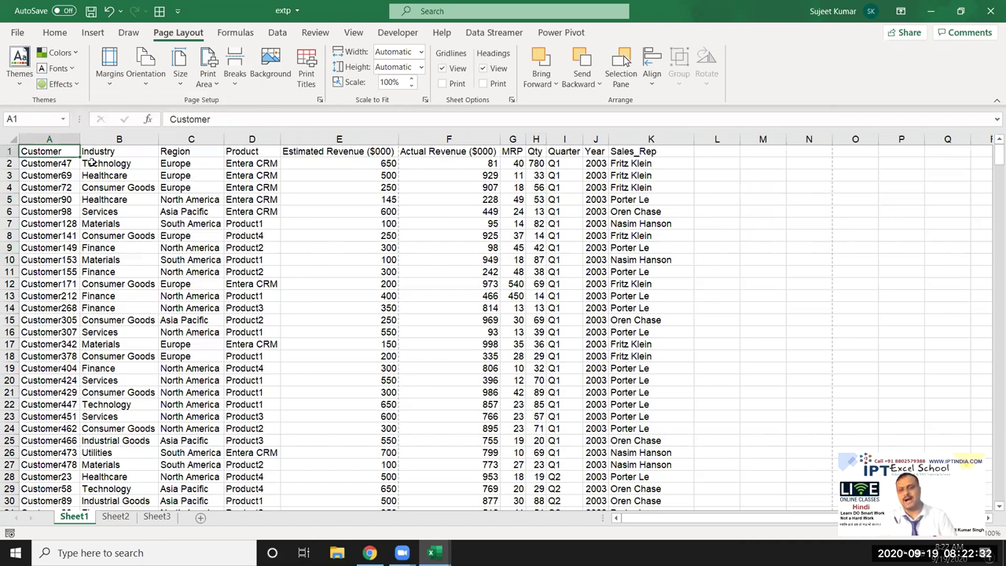
click(383, 234)
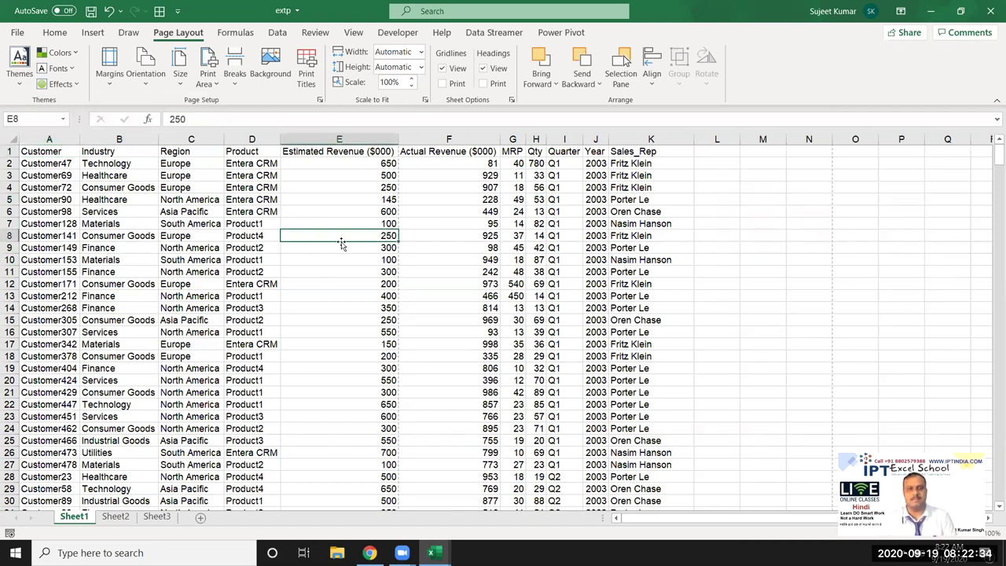
click(110, 79)
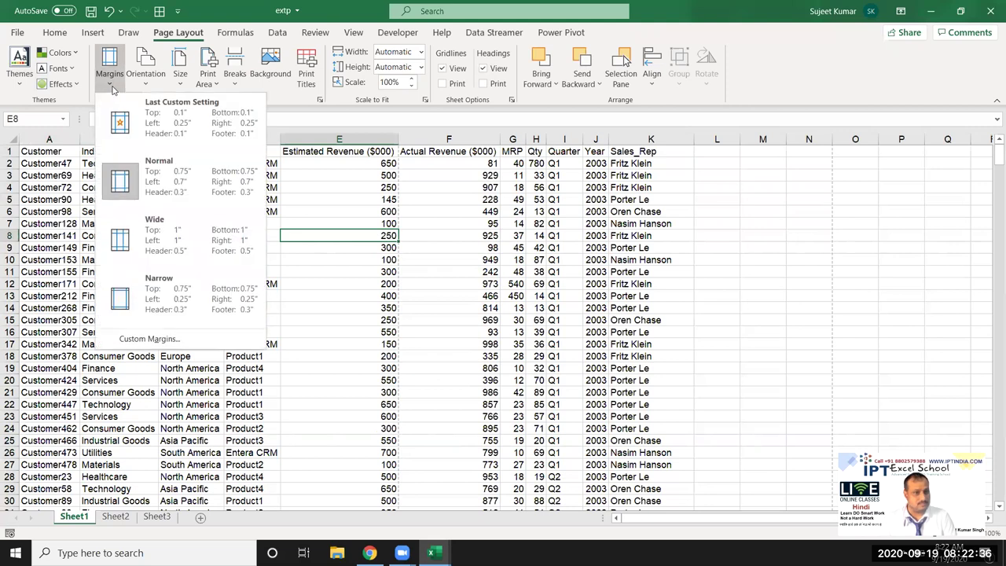
click(446, 261)
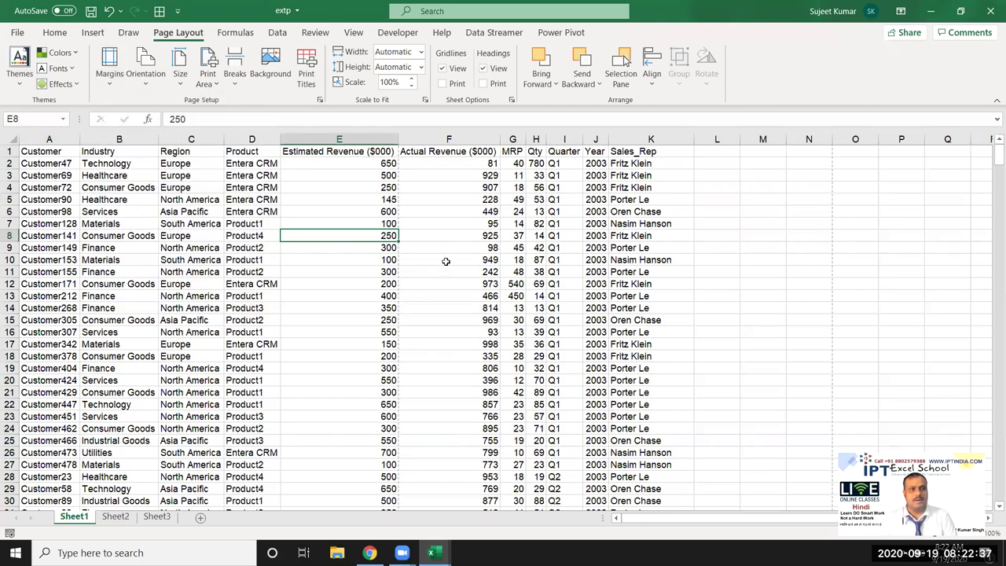
click(81, 256)
key(ctrl+p)
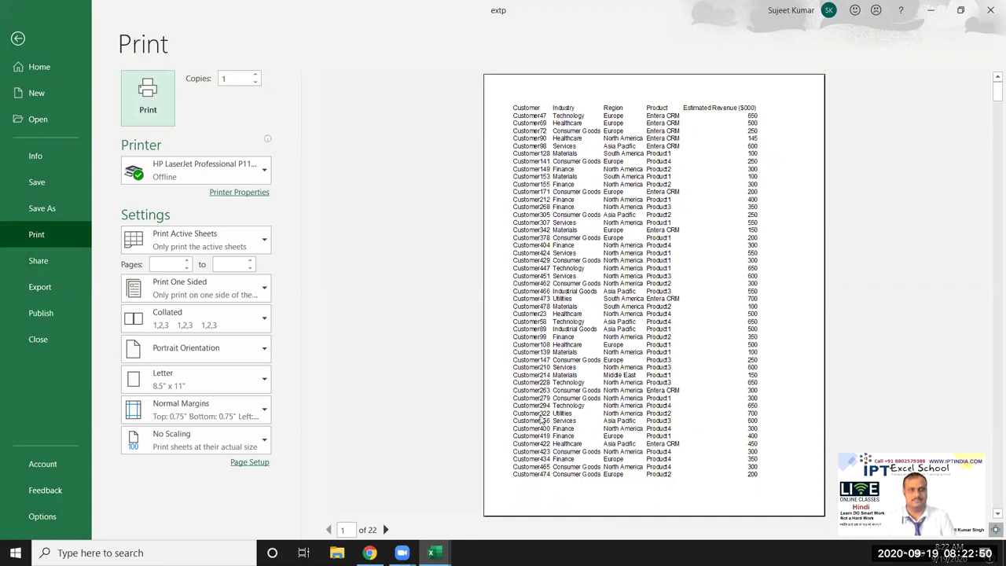
key(Escape)
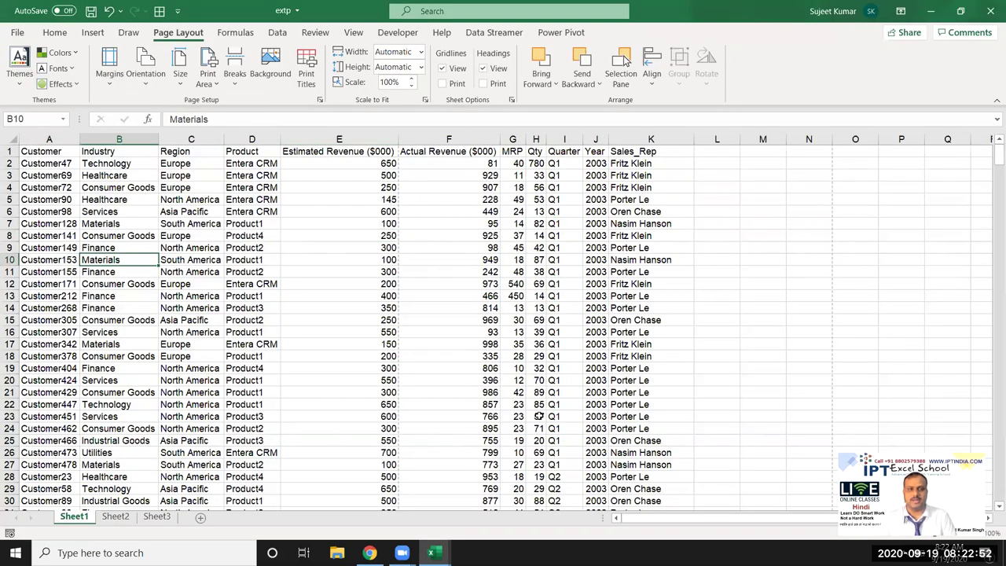
click(114, 86)
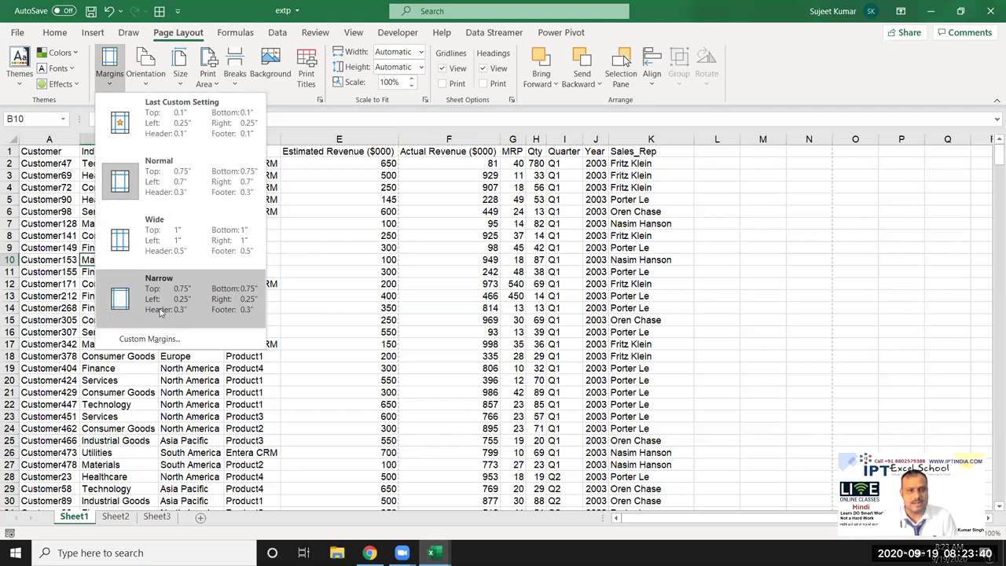
- Apply Narrow margins and review the Page Setup values: 0.75" top/bottom, 0.25" left/right
click(160, 311)
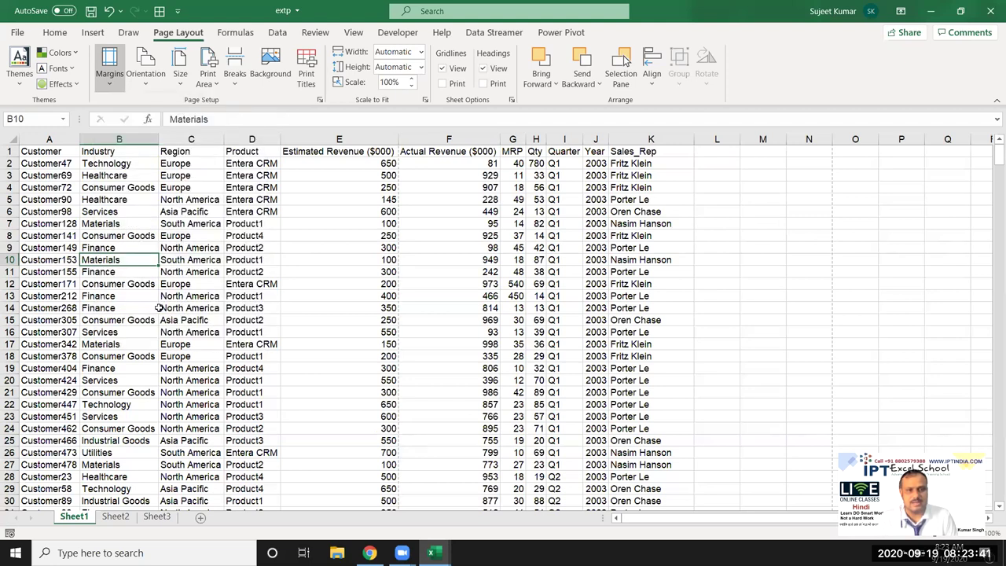
click(116, 91)
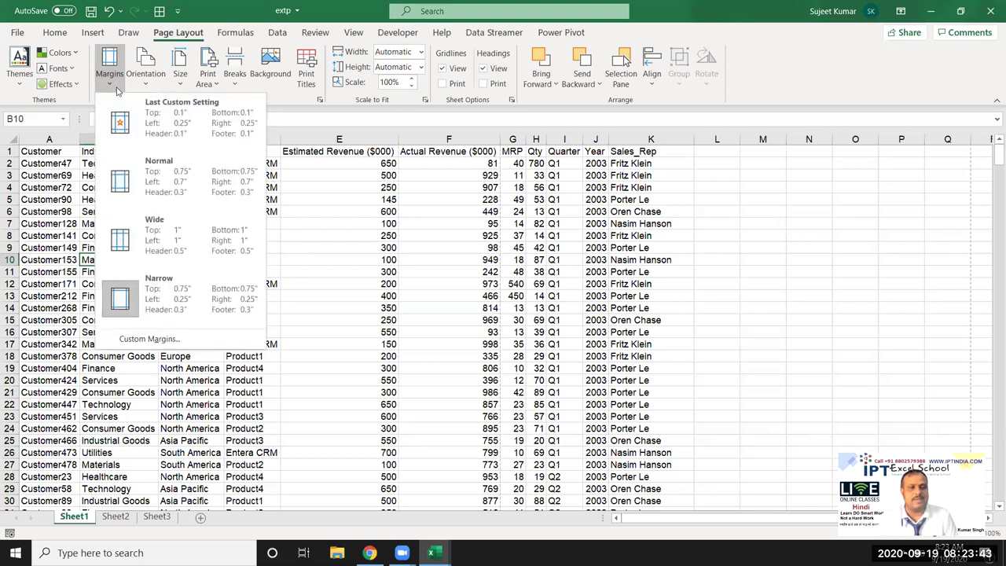
click(186, 346)
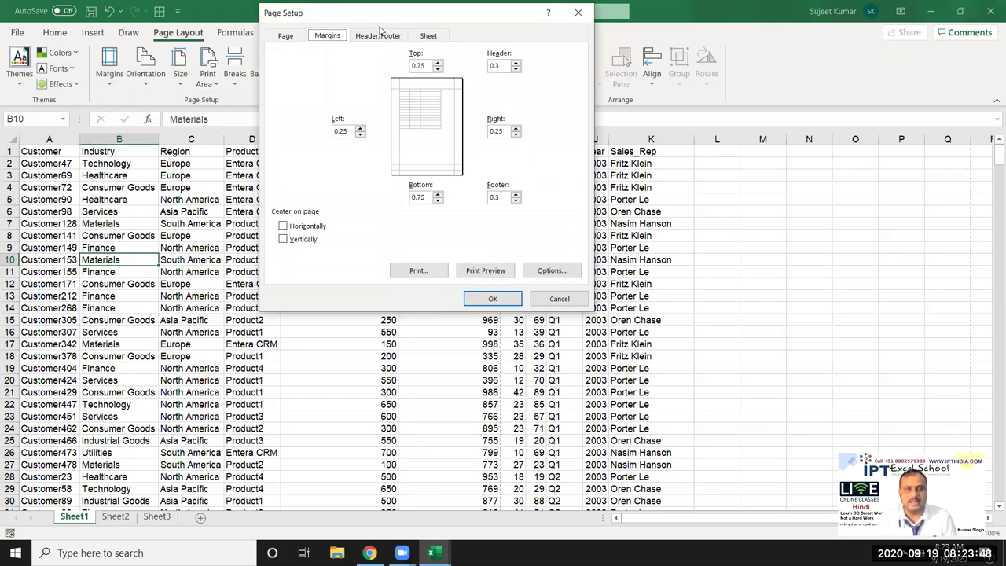
drag(381, 23, 251, 155)
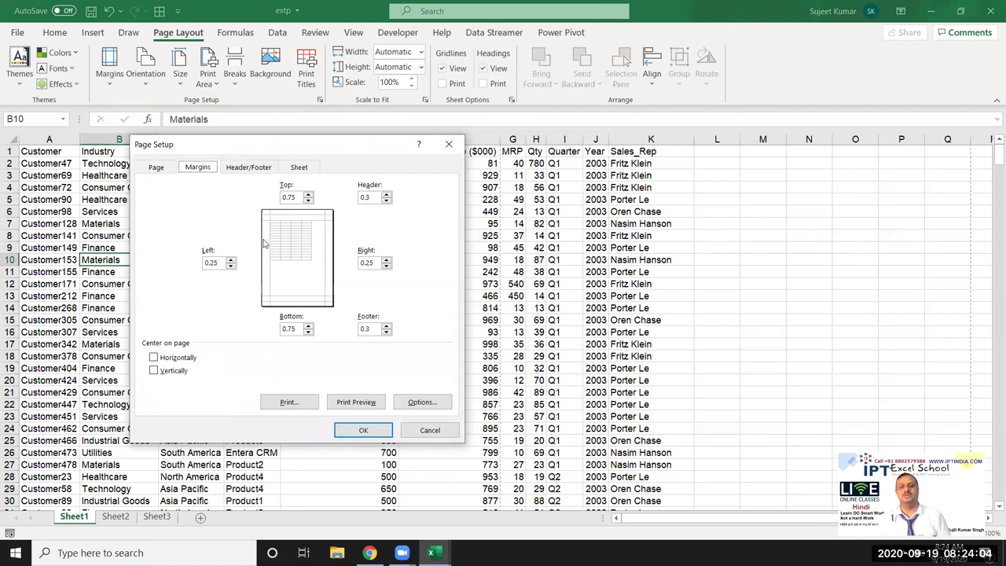
drag(301, 202, 246, 199)
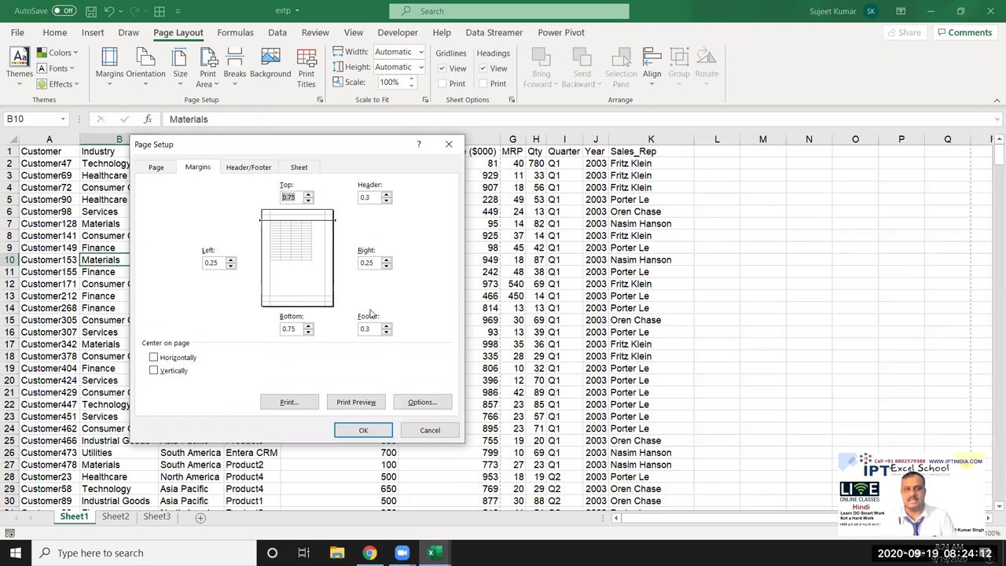
key(Return)
- Keep the Narrow margin preset and review orientation and paper size choices without changing them
click(110, 70)
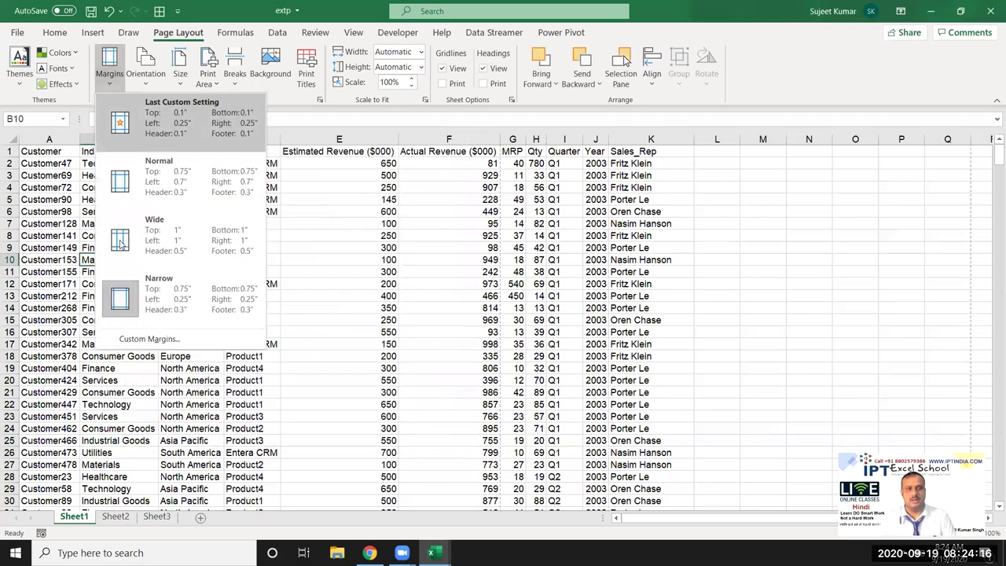
click(130, 308)
click(70, 239)
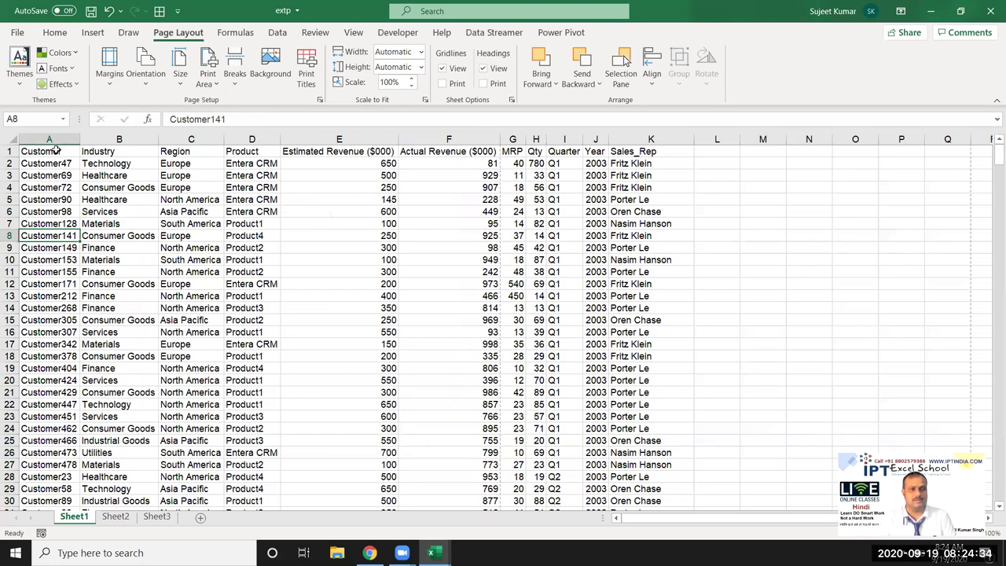
click(146, 75)
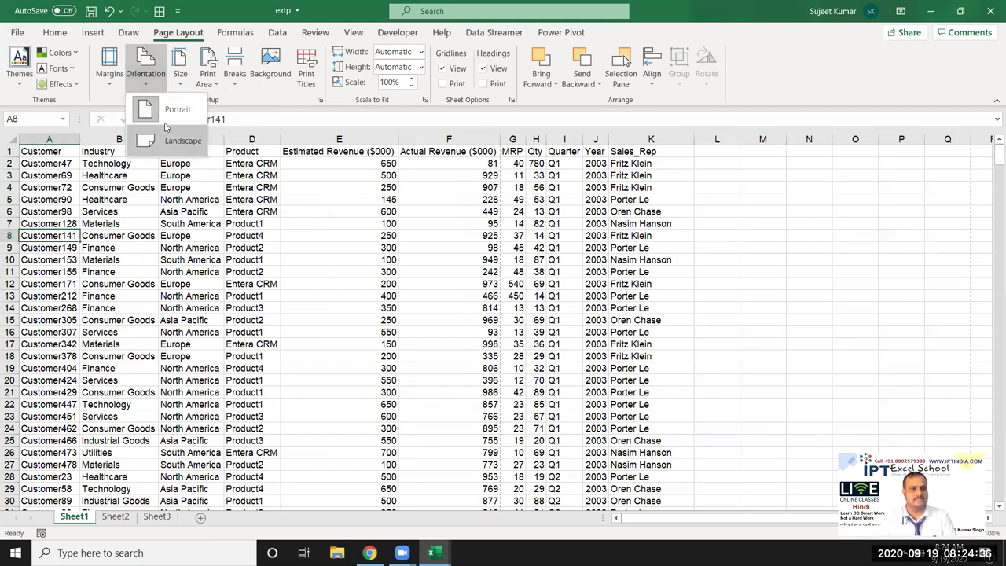
click(178, 82)
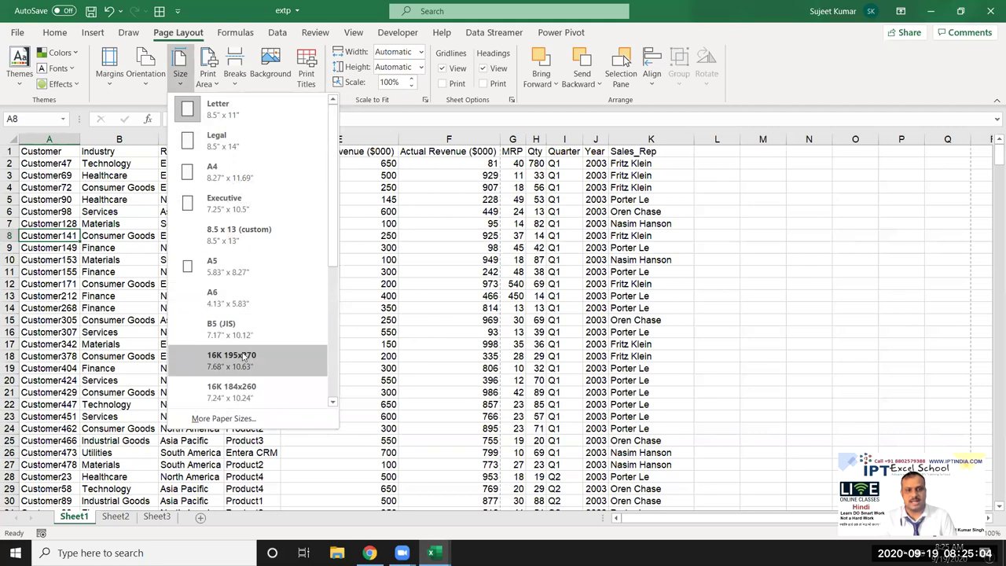
scroll(238, 361, down, 3)
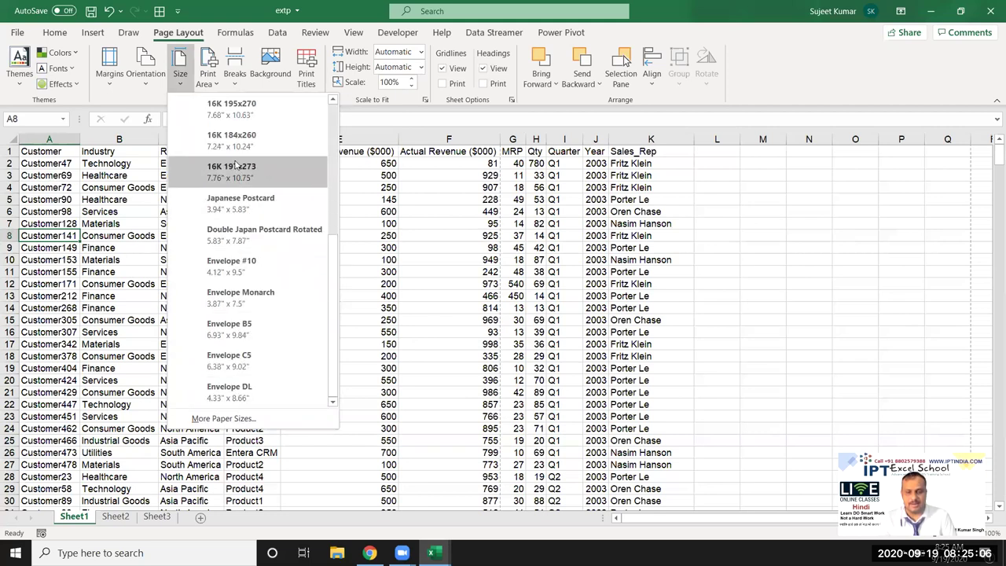
scroll(270, 369, up, 3)
scroll(271, 360, down, 3)
scroll(270, 356, up, 3)
key(Escape)
- Make the Sheet1 header row A1:K1 bold
click(208, 77)
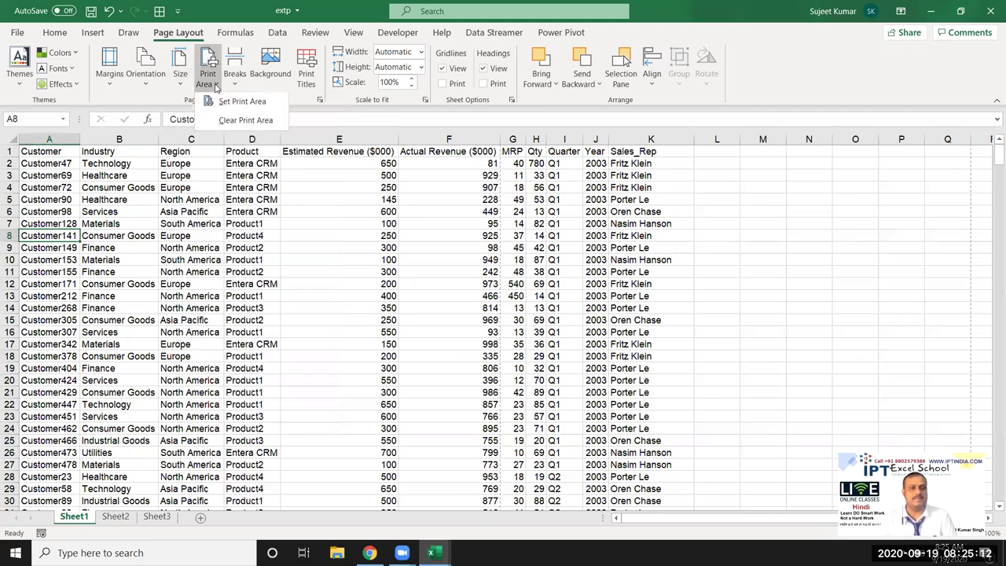
key(Escape)
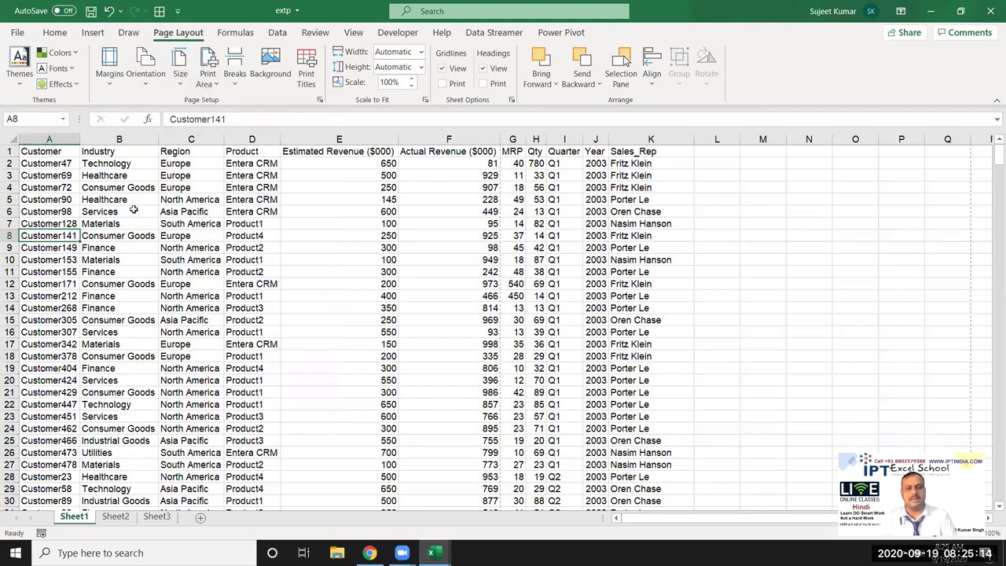
drag(45, 149, 648, 136)
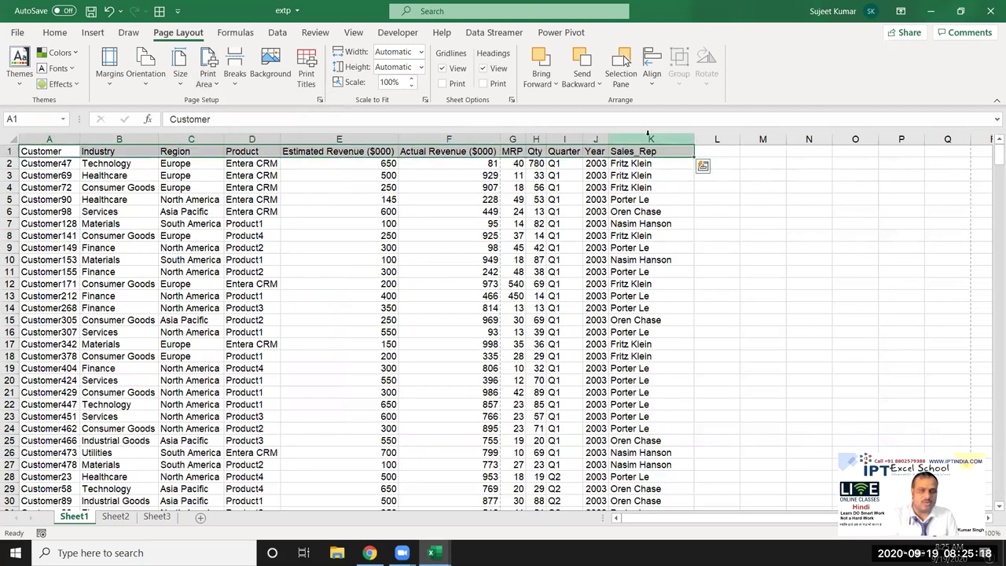
key(ctrl+b)
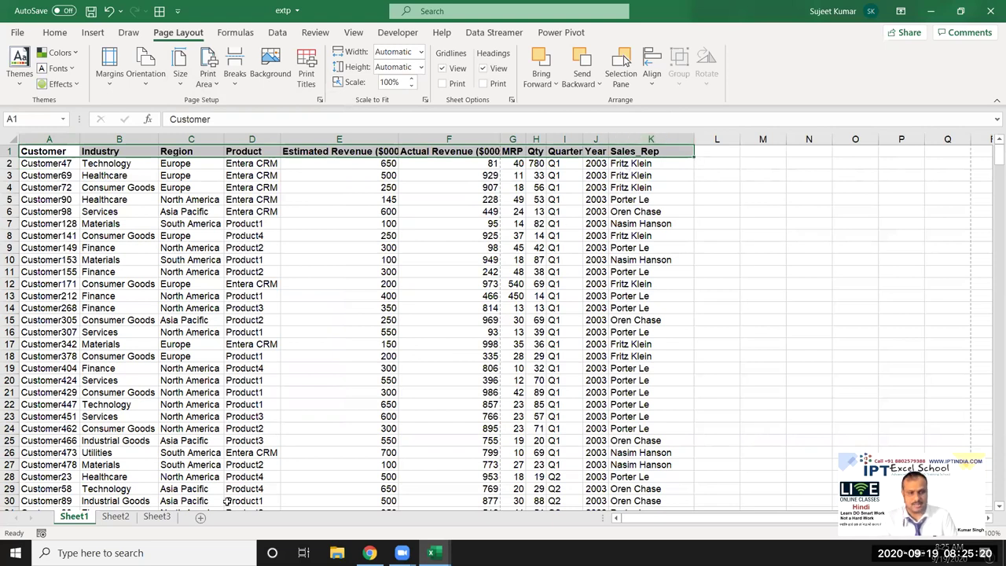
- On Sheet2, enter =RANDBETWEEN(10,80) in A1 and fill it across A1:K19
click(126, 517)
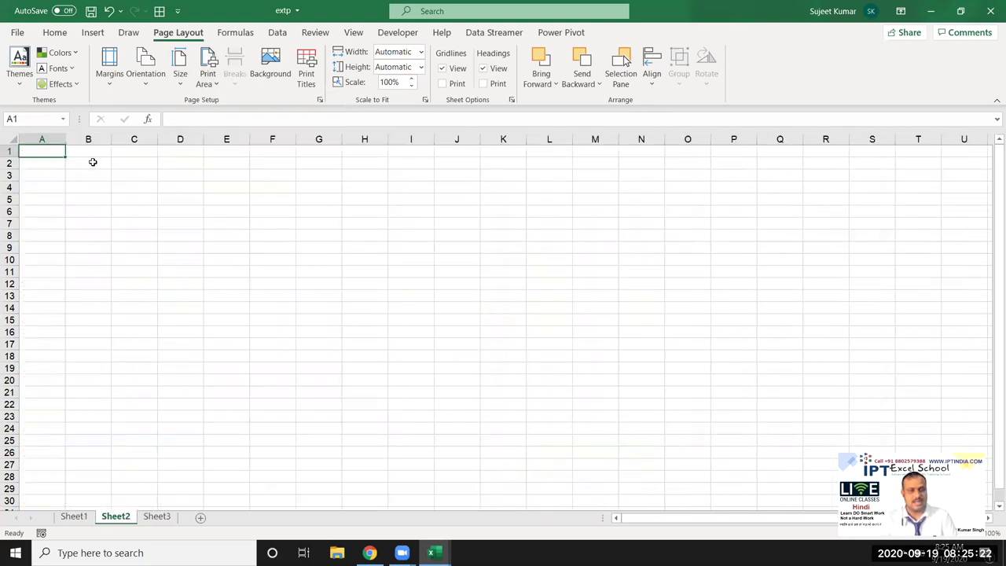
text(=ra)
key(Down)
key(Down)
key(Down)
key(Tab)
text(10)
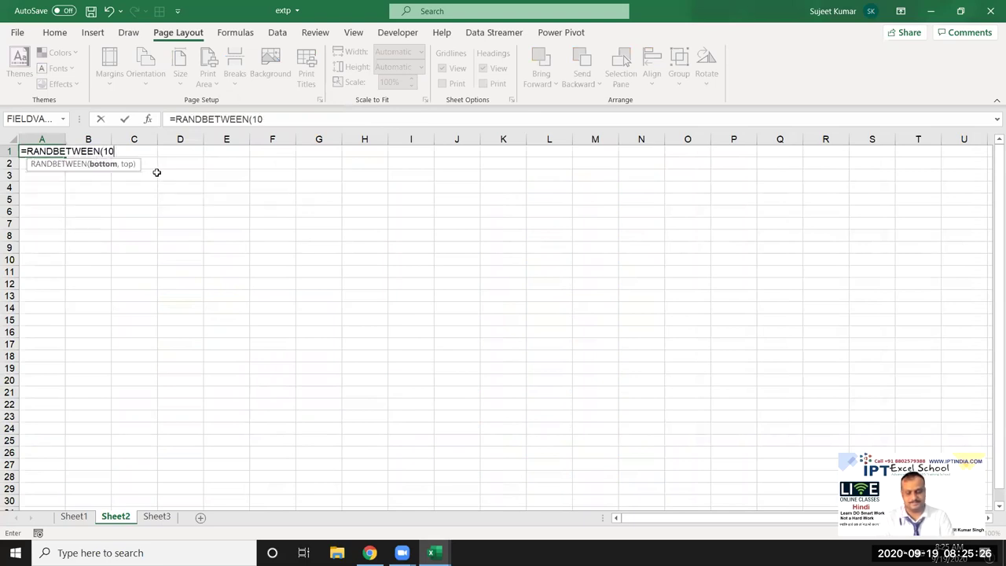
text(,80)
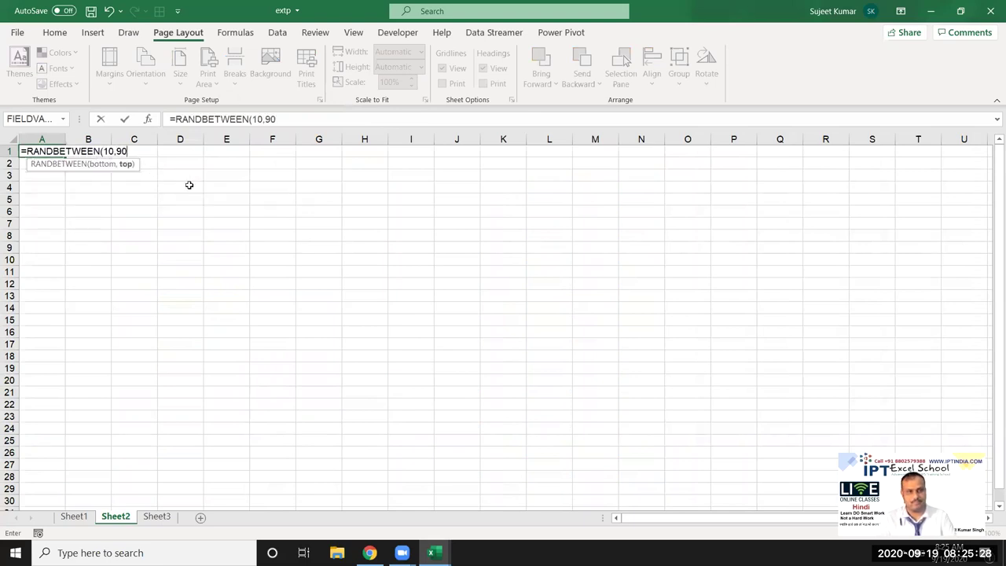
click(226, 207)
drag(41, 151, 486, 367)
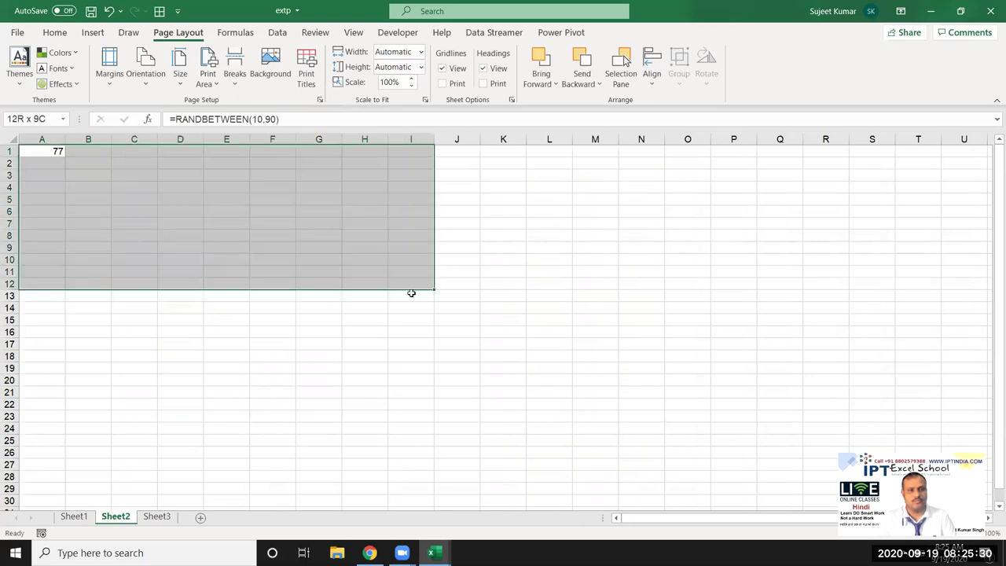
key(ctrl+d)
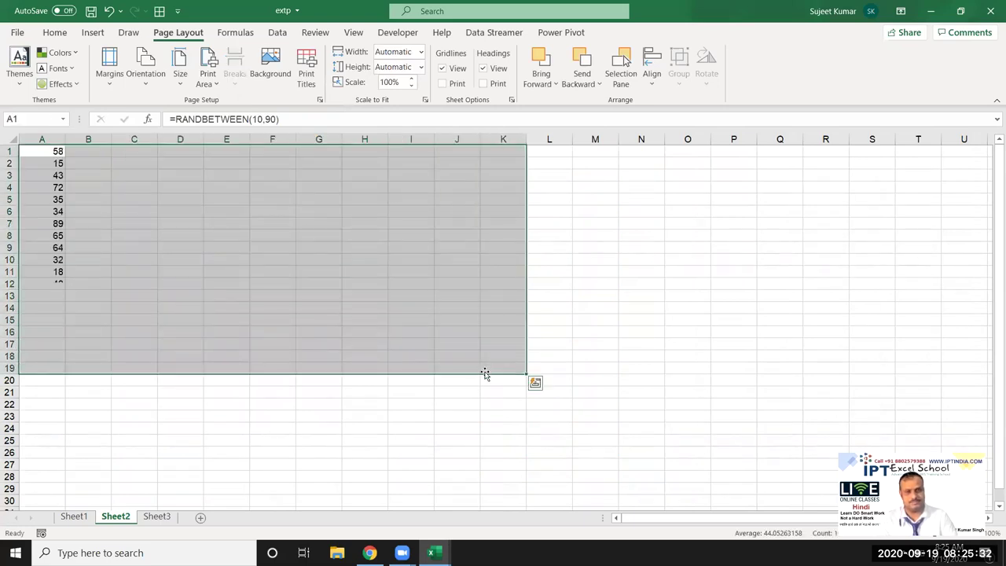
key(ctrl+r)
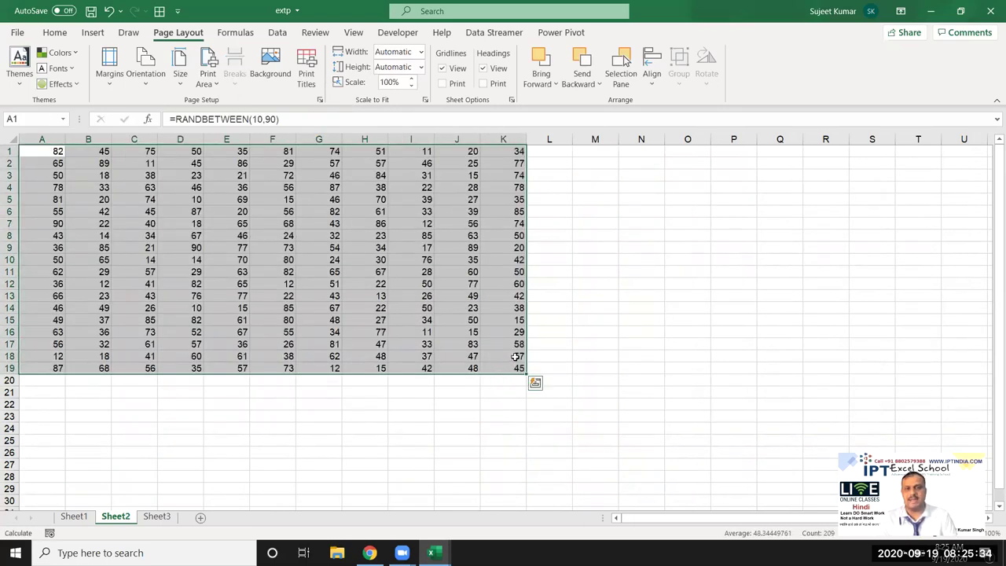
- Type stray 'asd' entries into several empty cells beyond the table, including R20
click(605, 268)
text(asdas)
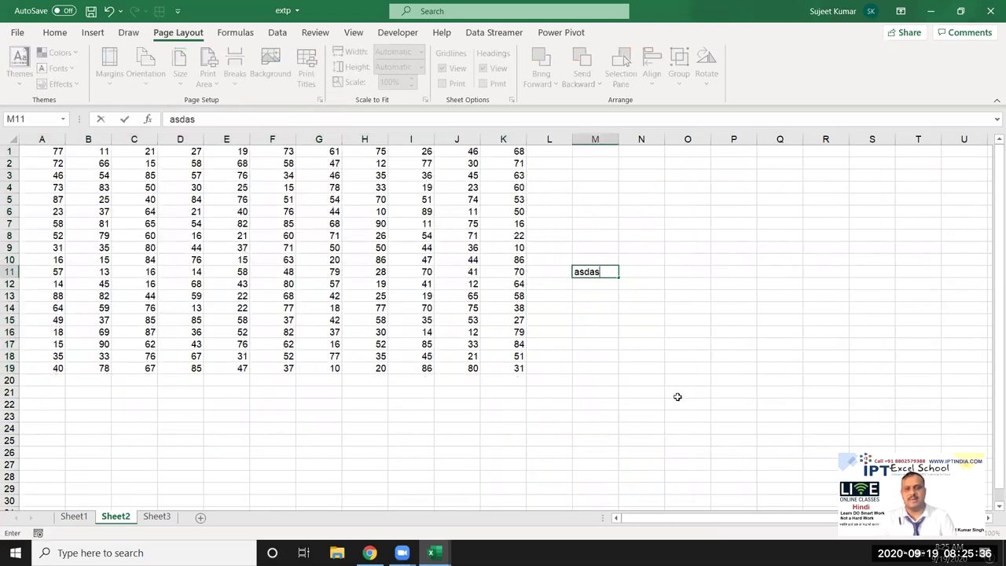
click(673, 393)
text(asd)
click(470, 440)
text(asd)
click(754, 200)
text(asd)
click(869, 249)
text(asd)
click(812, 378)
text(sad)
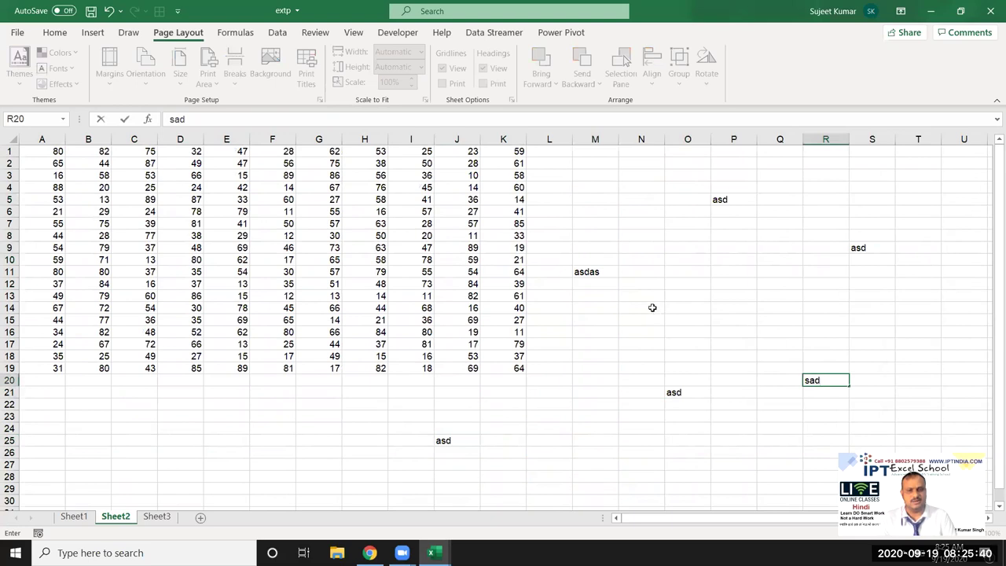
click(657, 306)
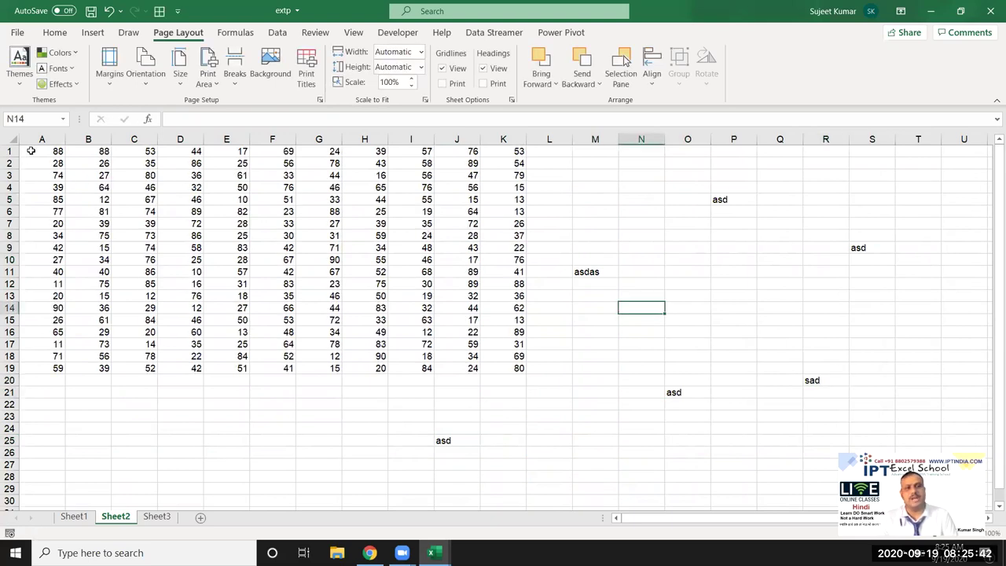
- Select the range A1:I8 and open Sheet2's print preview
drag(31, 151, 498, 363)
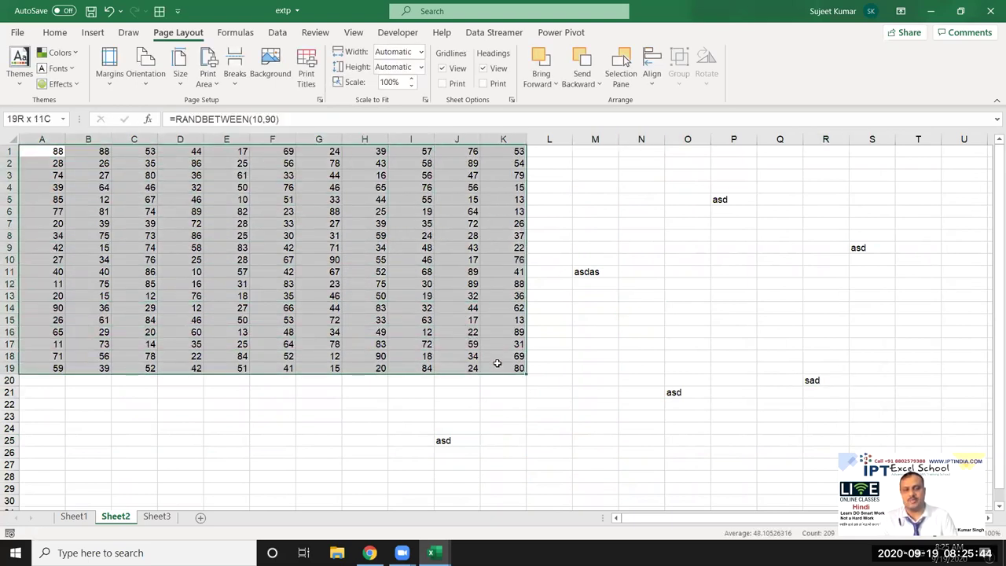
click(190, 231)
mouse_move(47, 152)
mouse_down()
mouse_move(478, 260)
mouse_move(514, 366)
mouse_up()
key(ctrl+p)
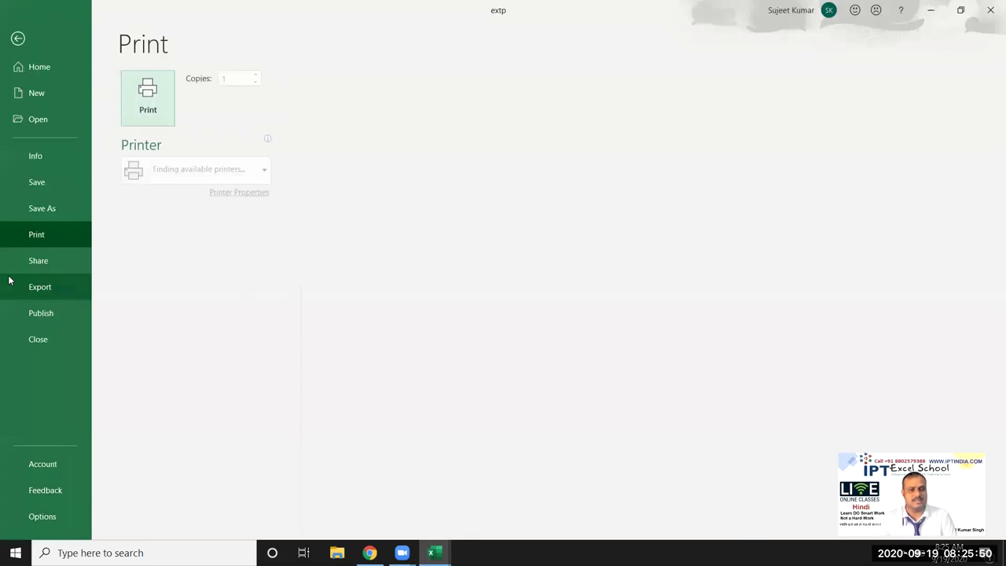
- Switch the print range to Print Selection in the preview, then close it back to Sheet2
click(173, 245)
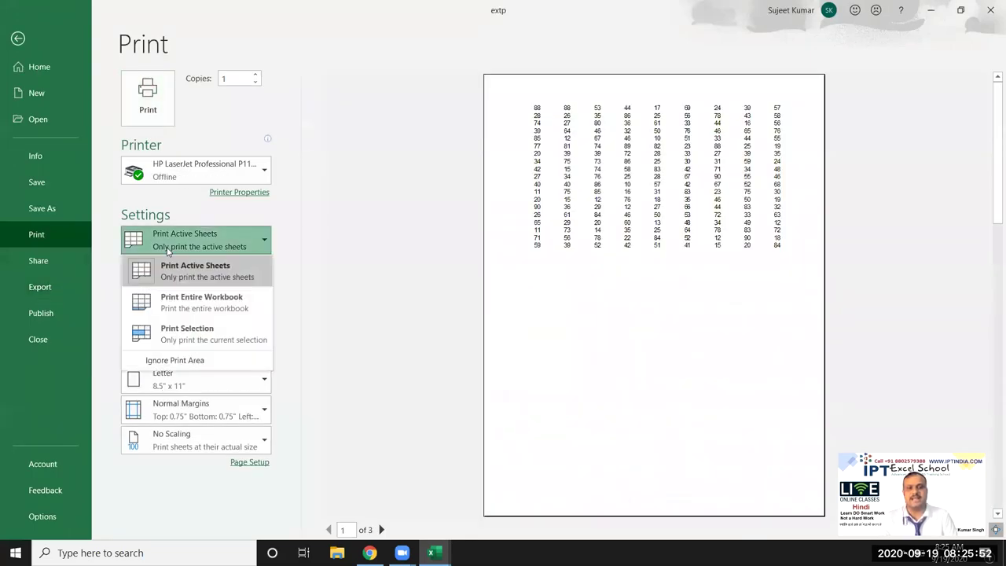
click(167, 331)
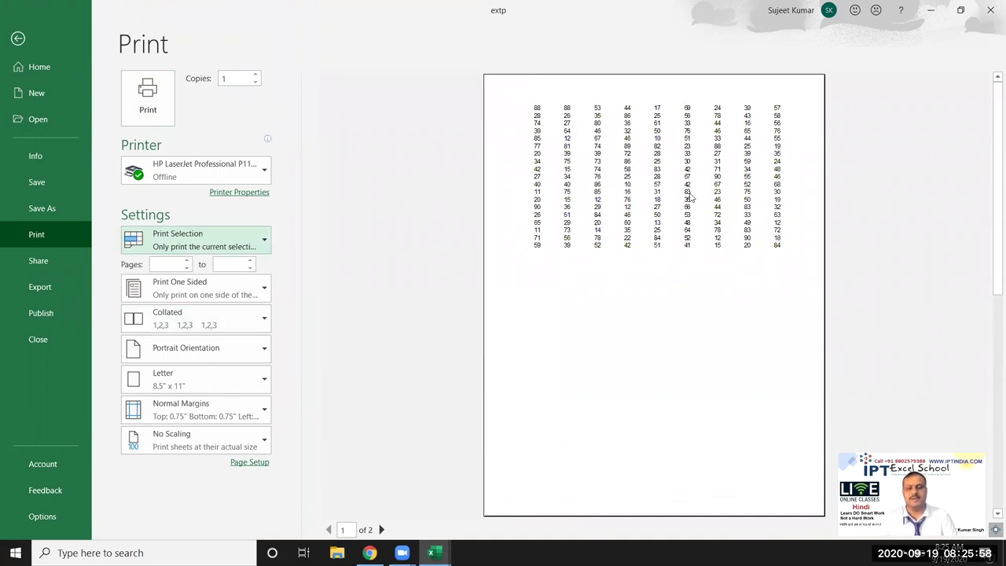
key(Escape)
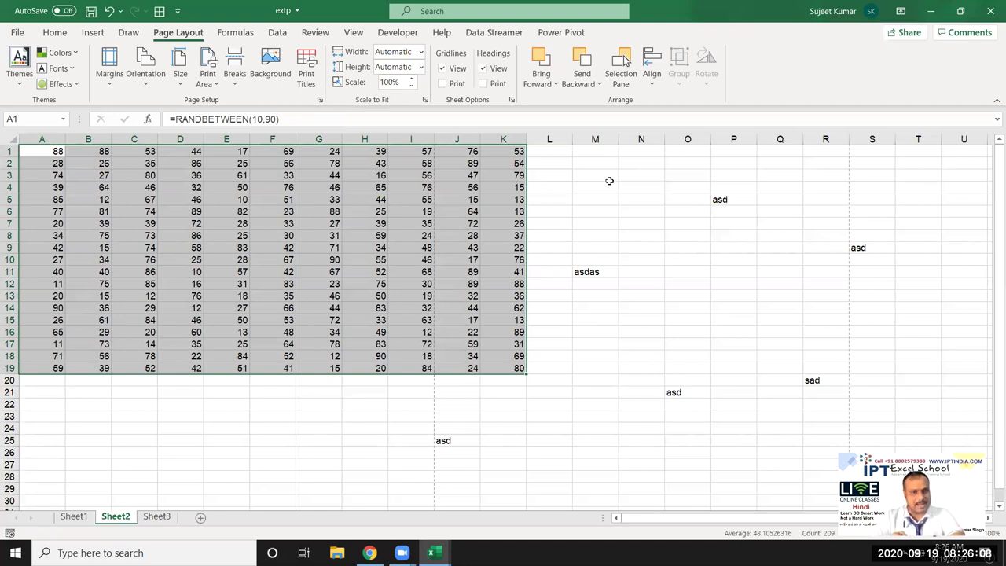
- Set the selected number block as Sheet2's print area and preview it with Print Active Sheets
click(203, 81)
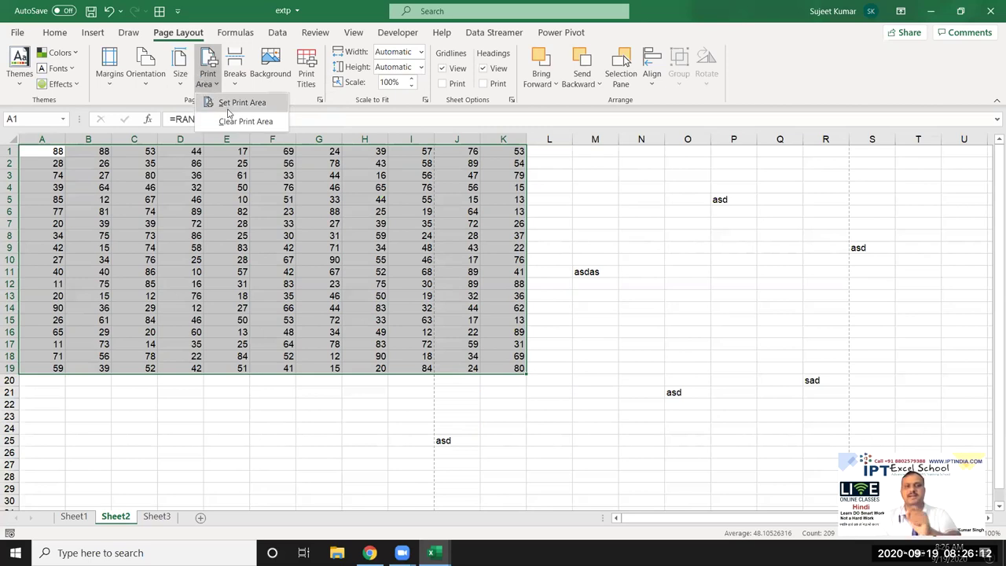
click(229, 109)
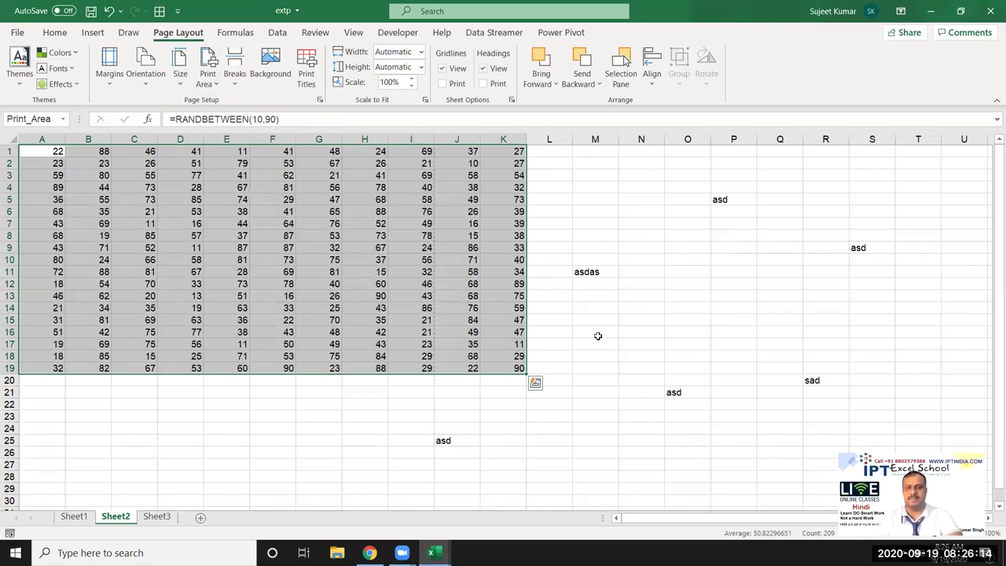
click(597, 333)
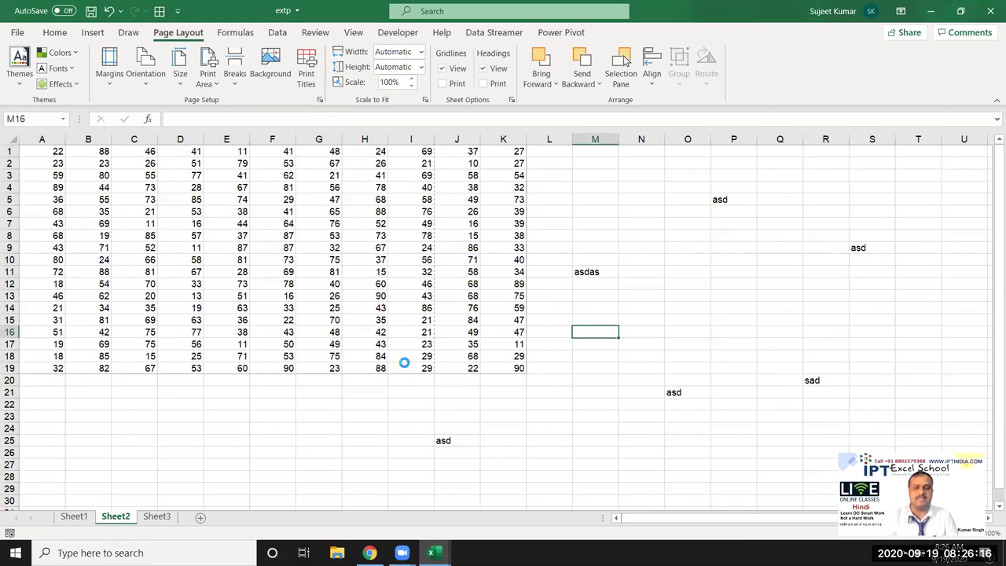
key(ctrl+p)
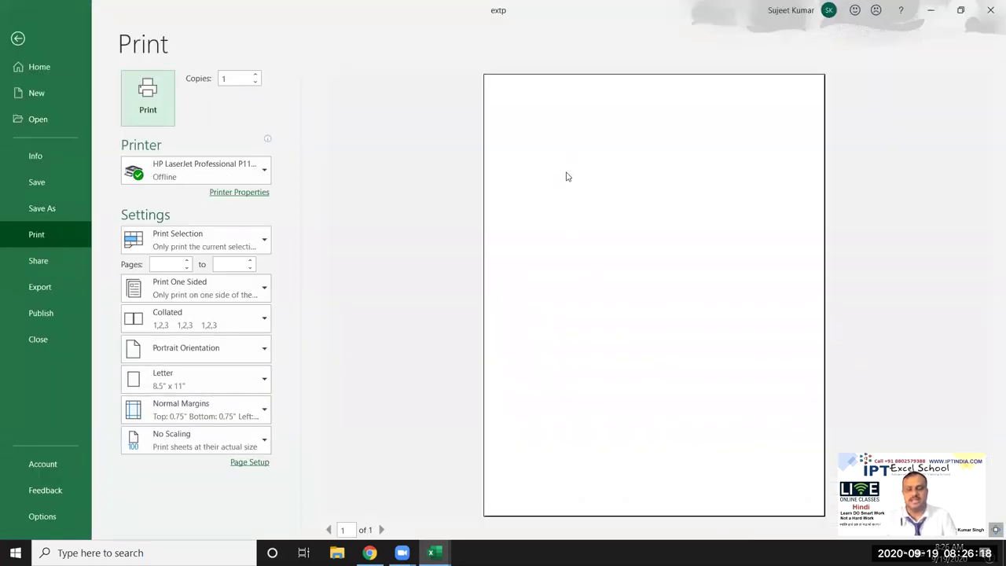
click(178, 244)
click(168, 268)
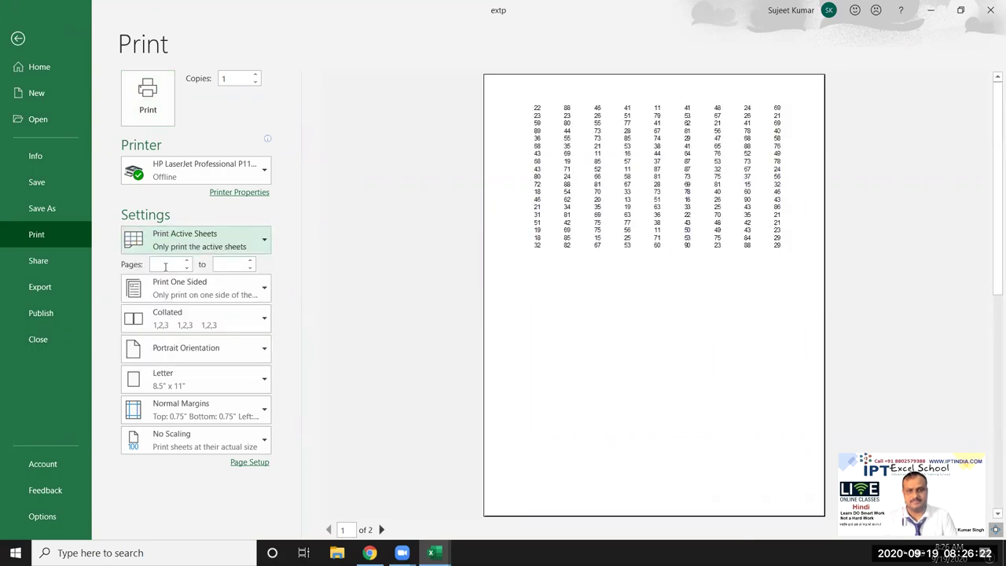
key(Escape)
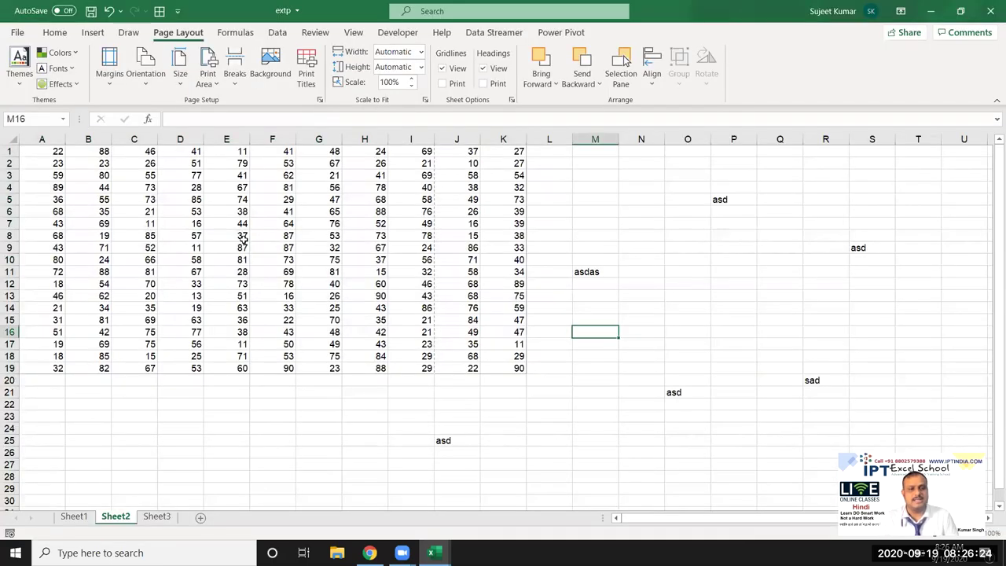
- Clear Sheet2's print area and switch to Sheet1
click(243, 239)
click(211, 82)
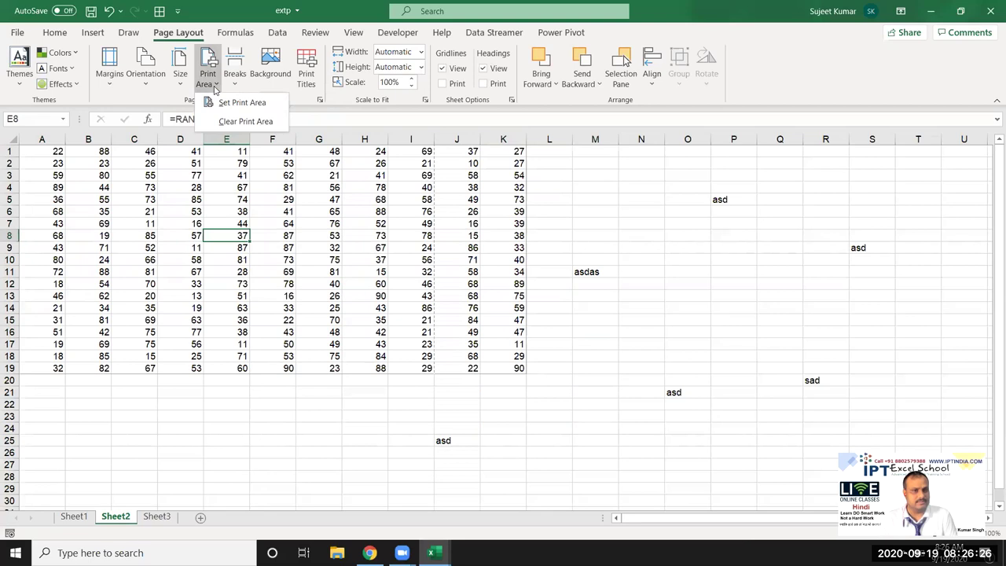
click(221, 122)
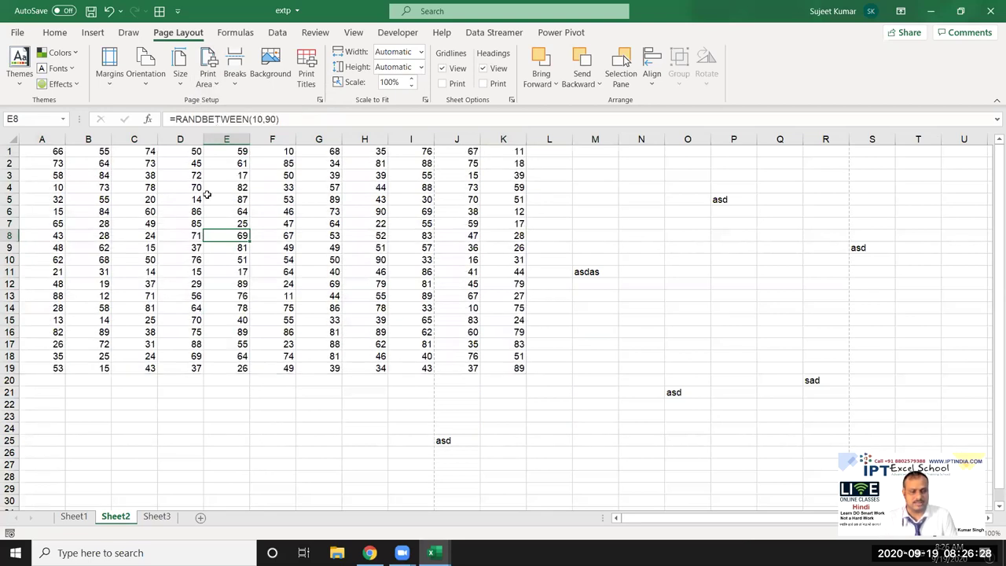
click(77, 519)
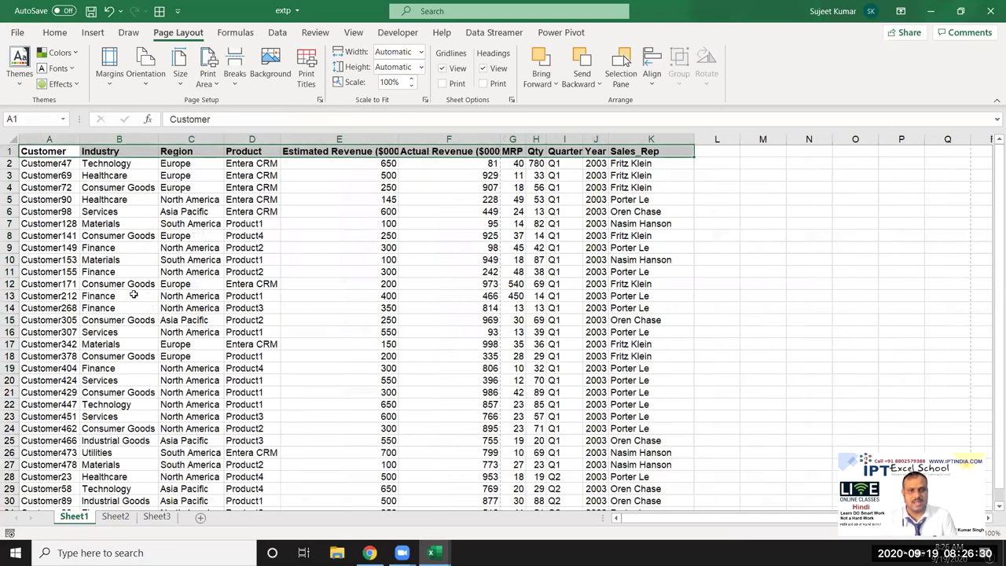
- Sort the customer table by Actual Revenue ($000) with Sort Z to A
click(118, 271)
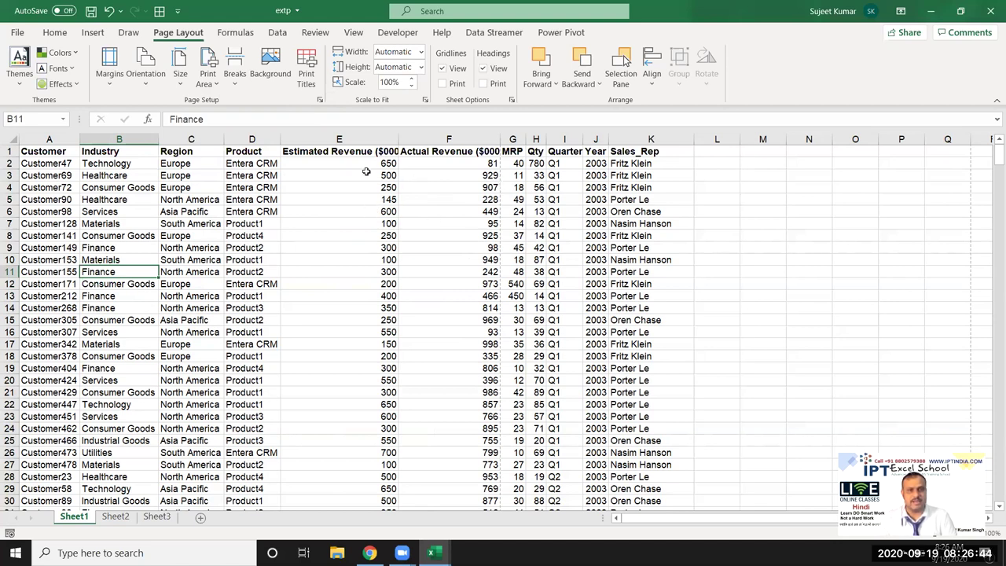
click(430, 160)
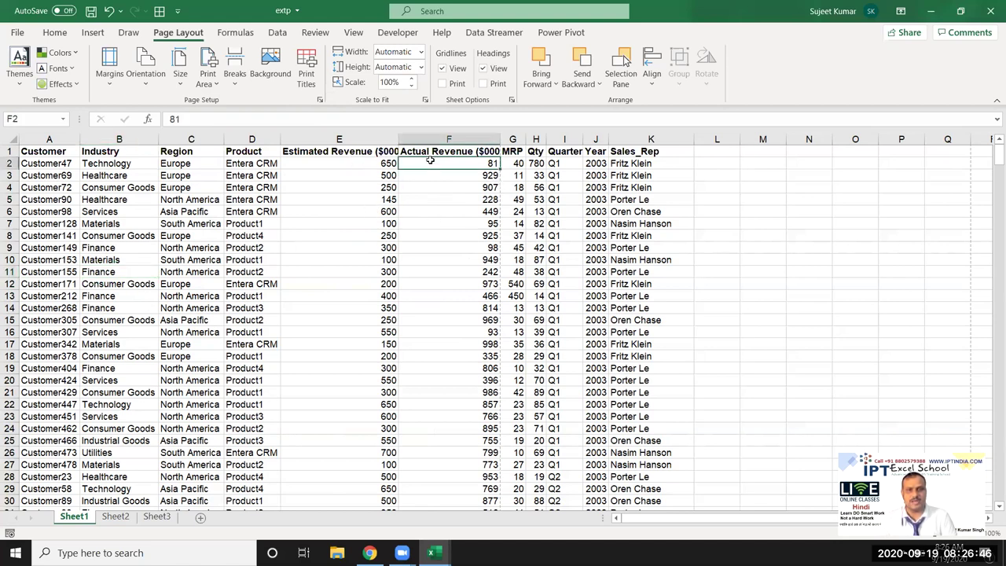
click(449, 152)
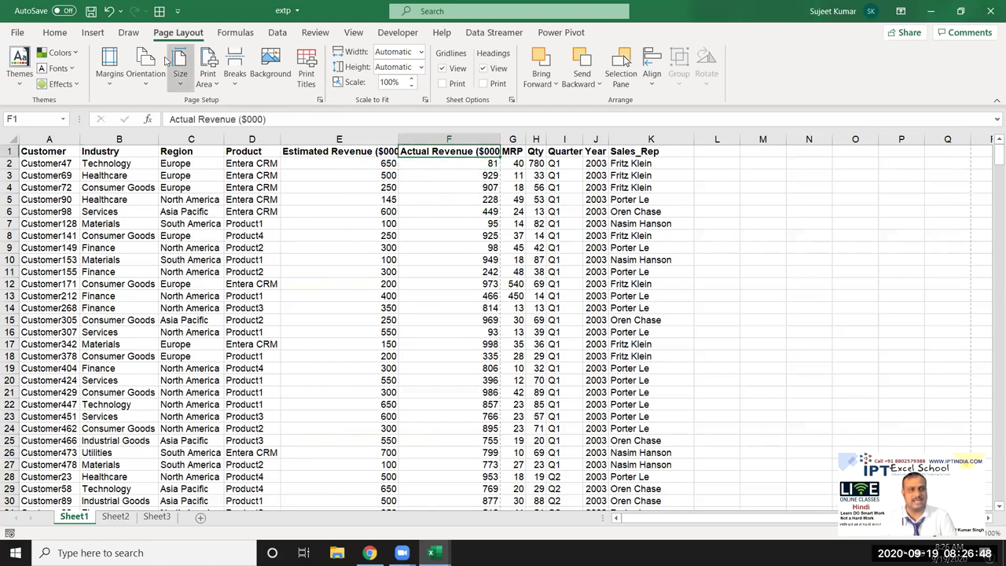
click(63, 33)
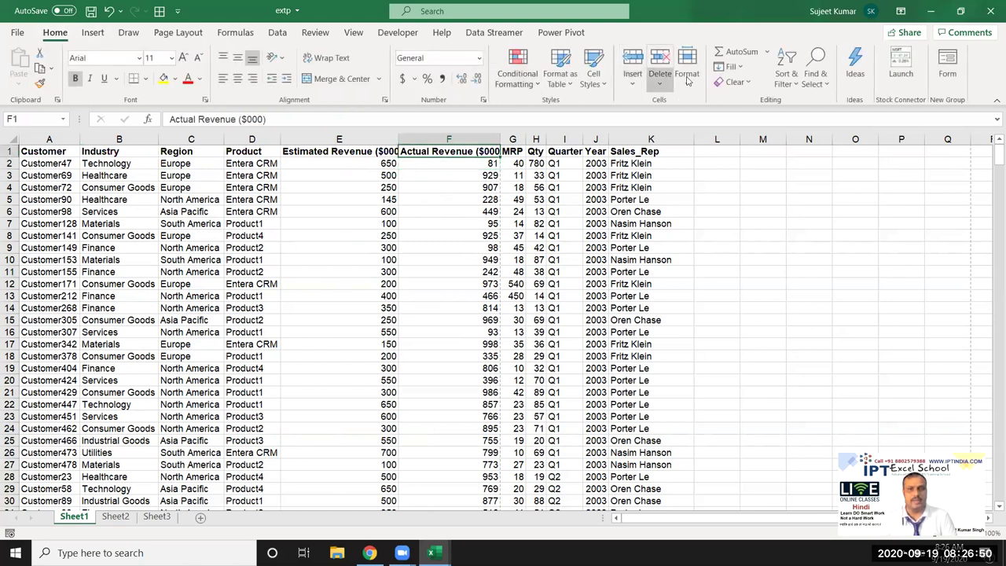
click(786, 75)
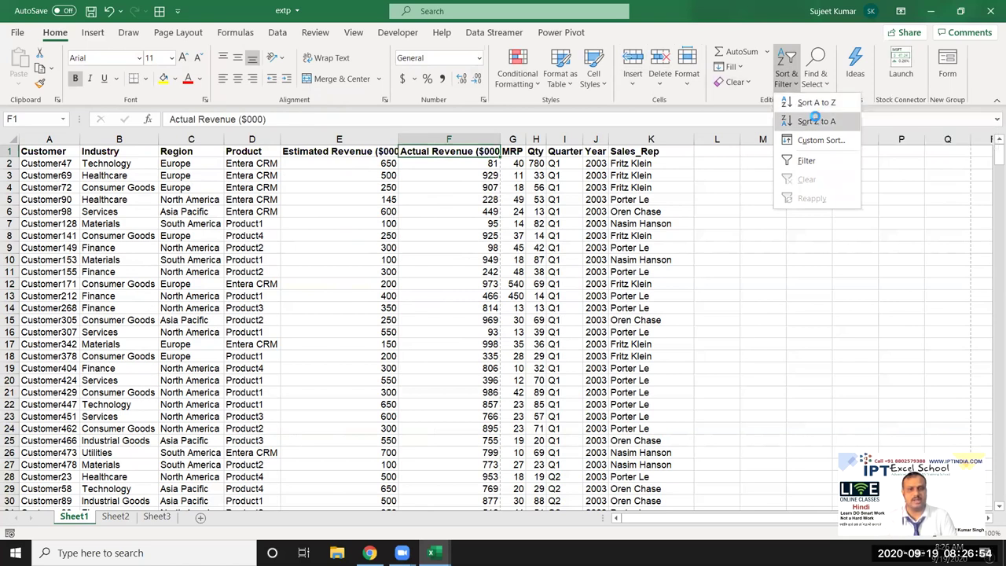
click(815, 121)
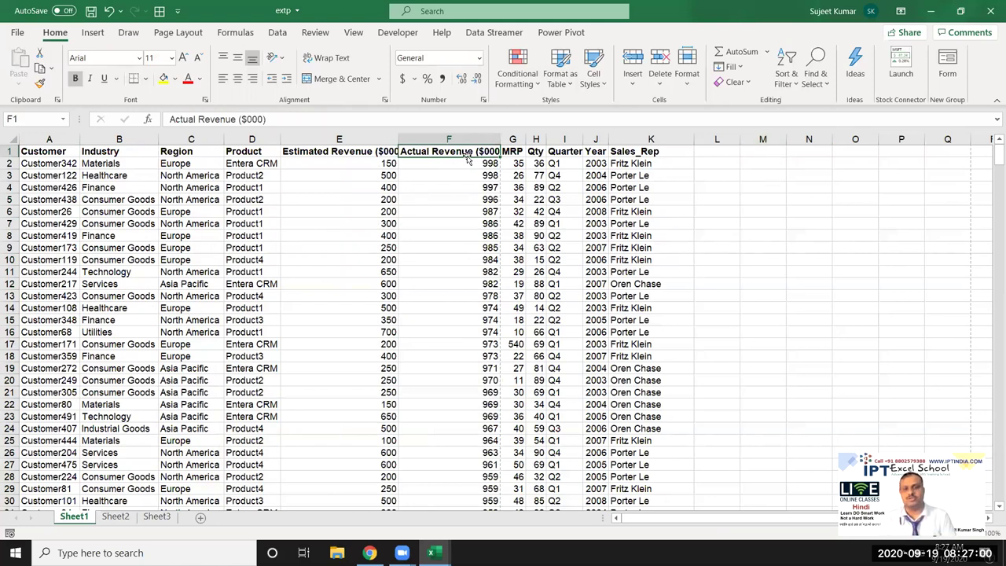
drag(479, 169, 480, 199)
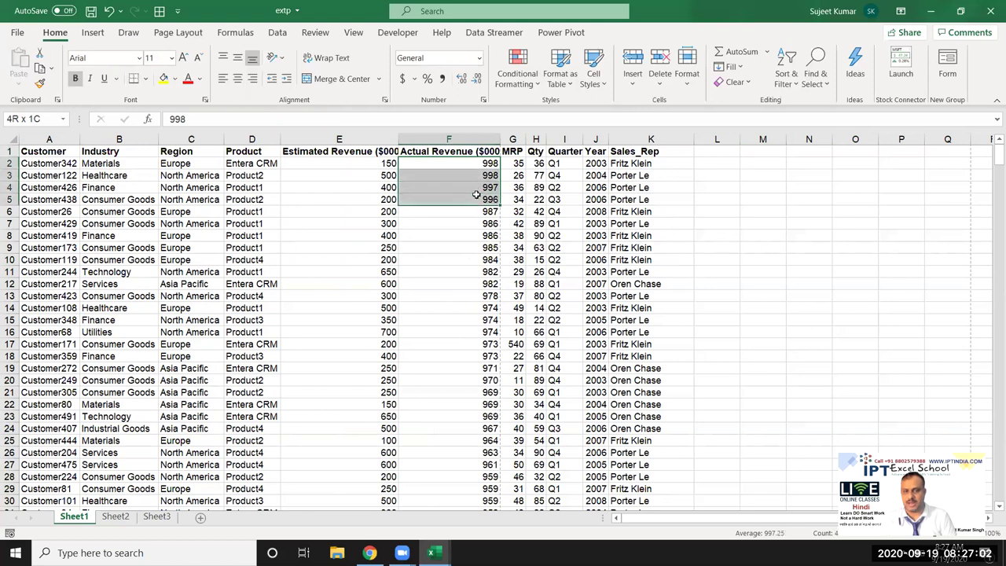
click(475, 165)
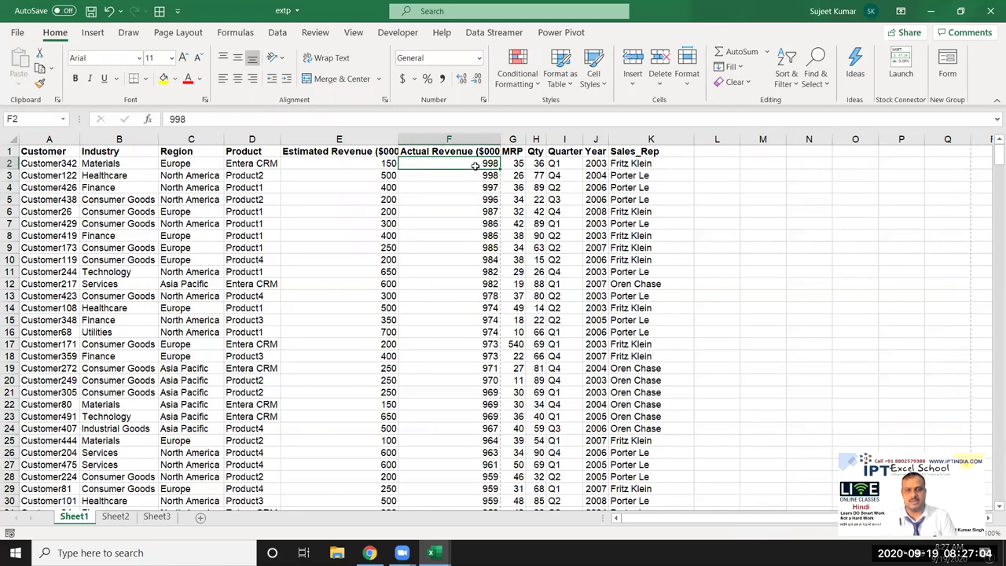
click(468, 178)
click(466, 189)
click(462, 201)
click(462, 212)
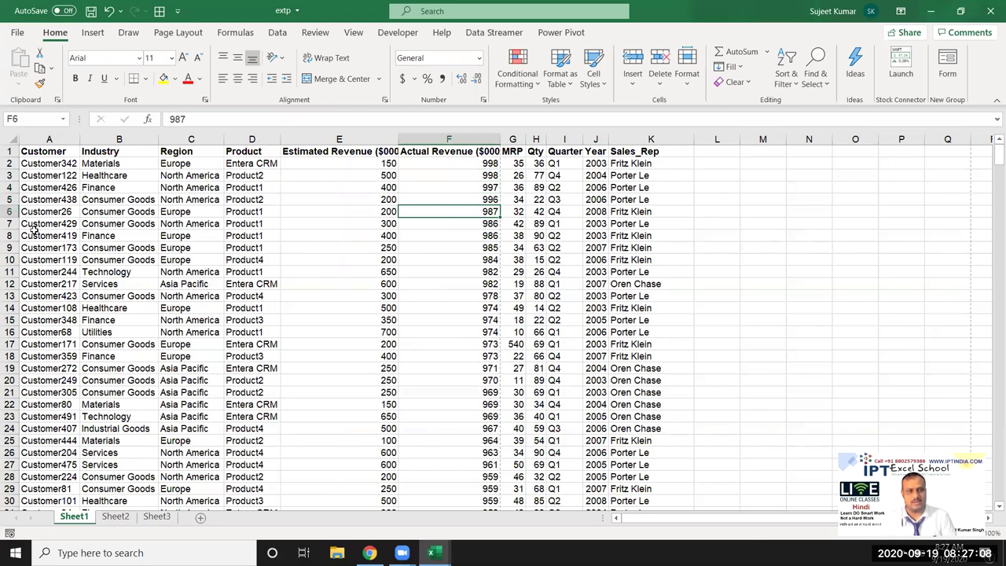
click(8, 224)
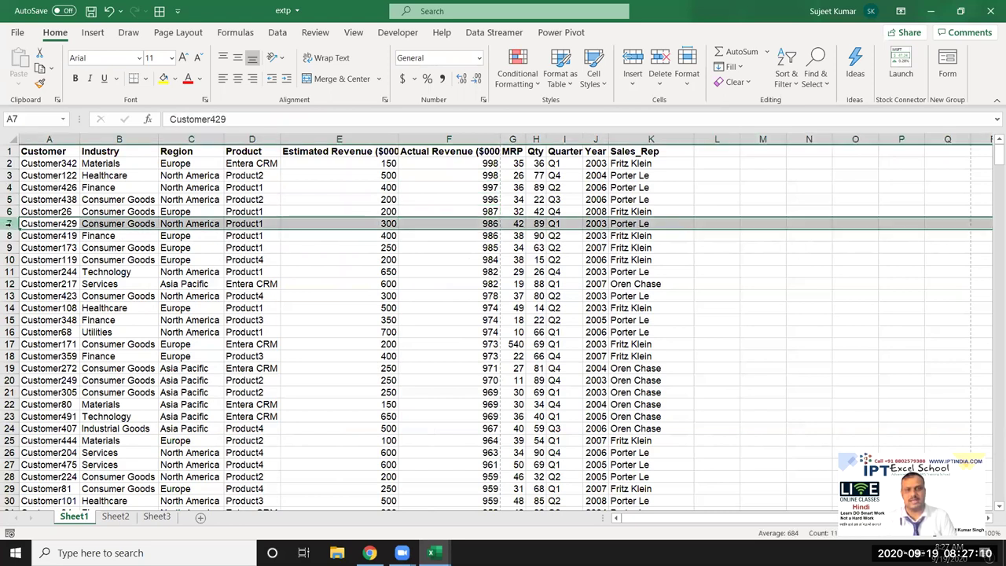
right_click(8, 224)
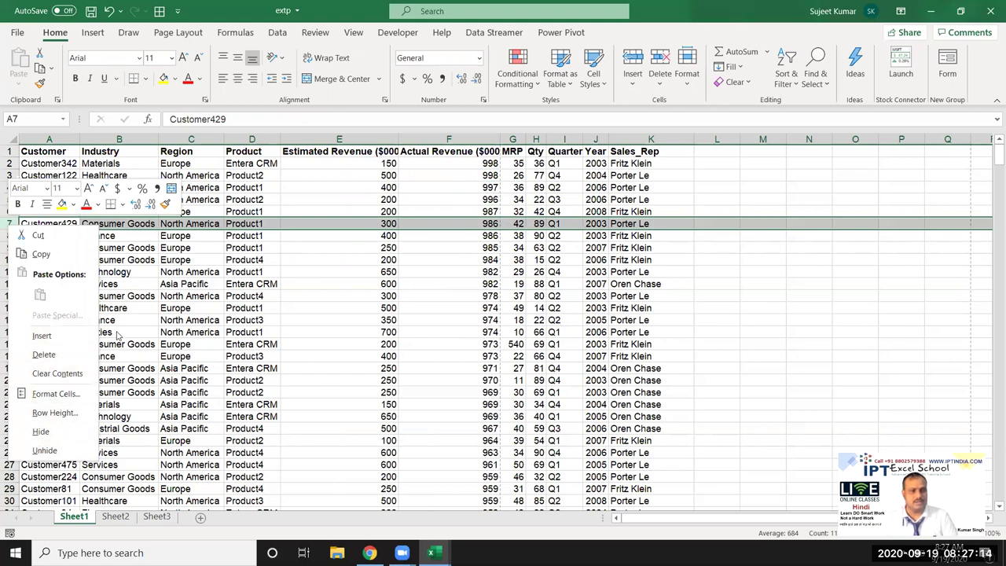
key(Escape)
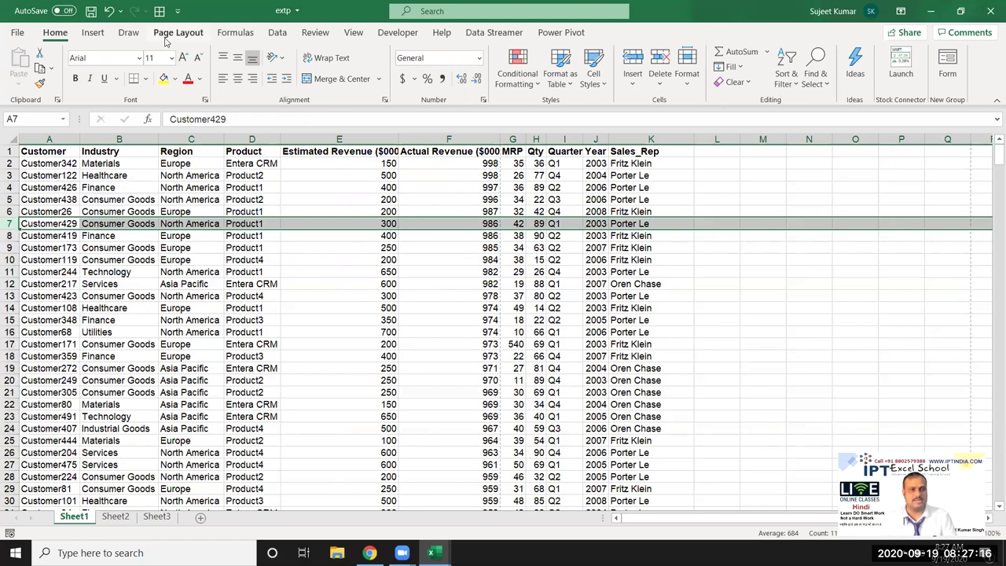
click(176, 33)
click(234, 79)
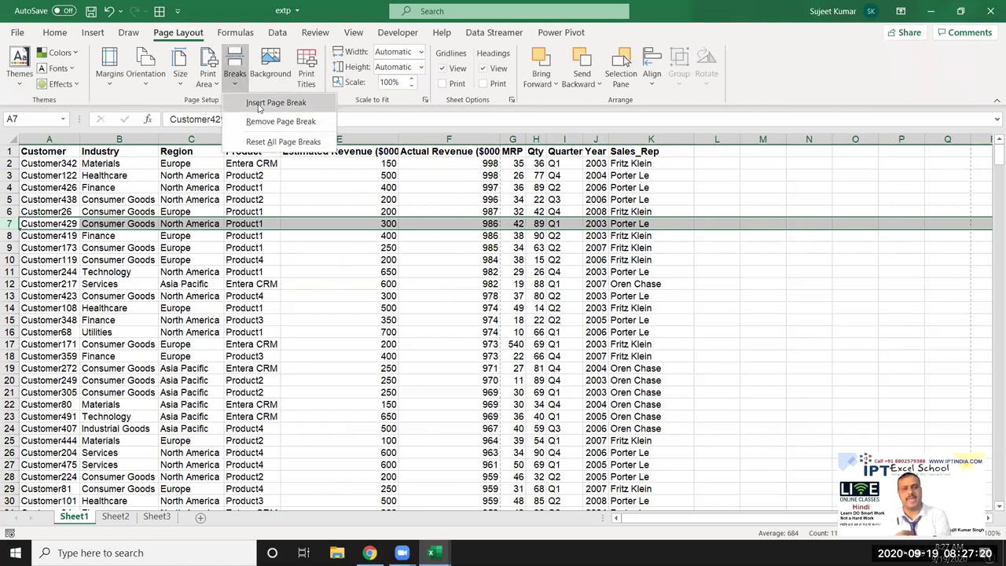
click(259, 105)
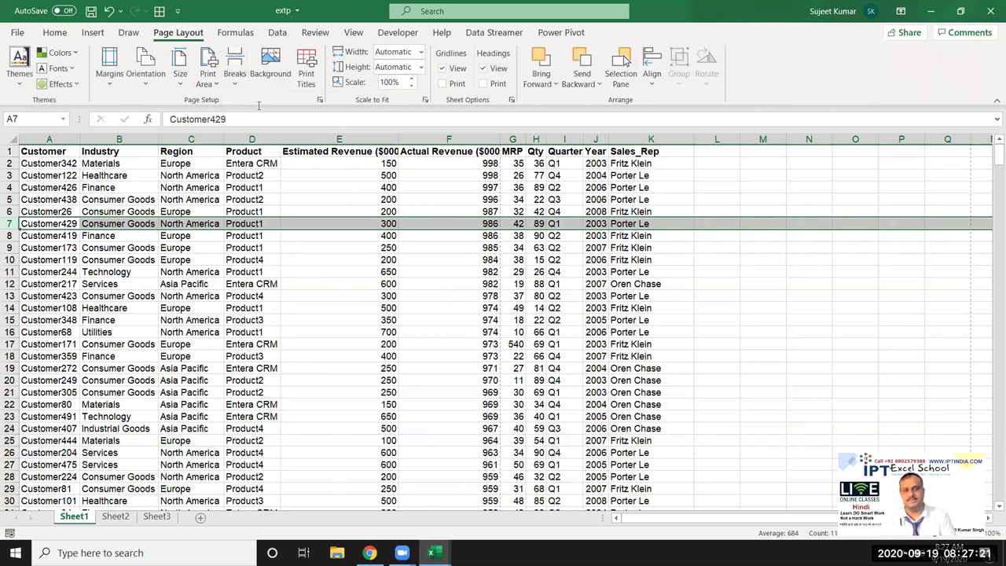
click(291, 281)
click(353, 209)
scroll(380, 273, down, 6)
scroll(380, 273, up, 6)
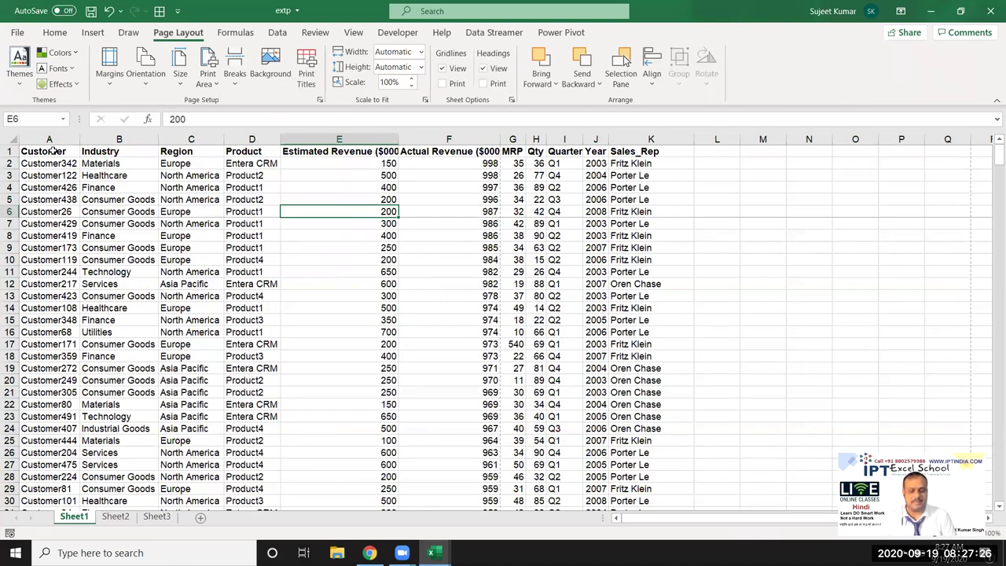
key(ctrl+p)
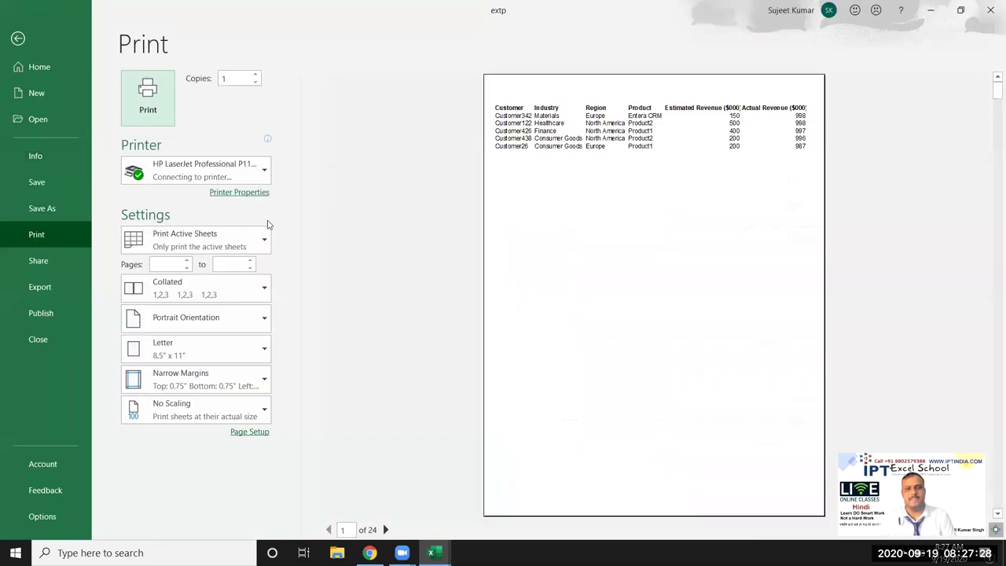
click(385, 530)
click(386, 530)
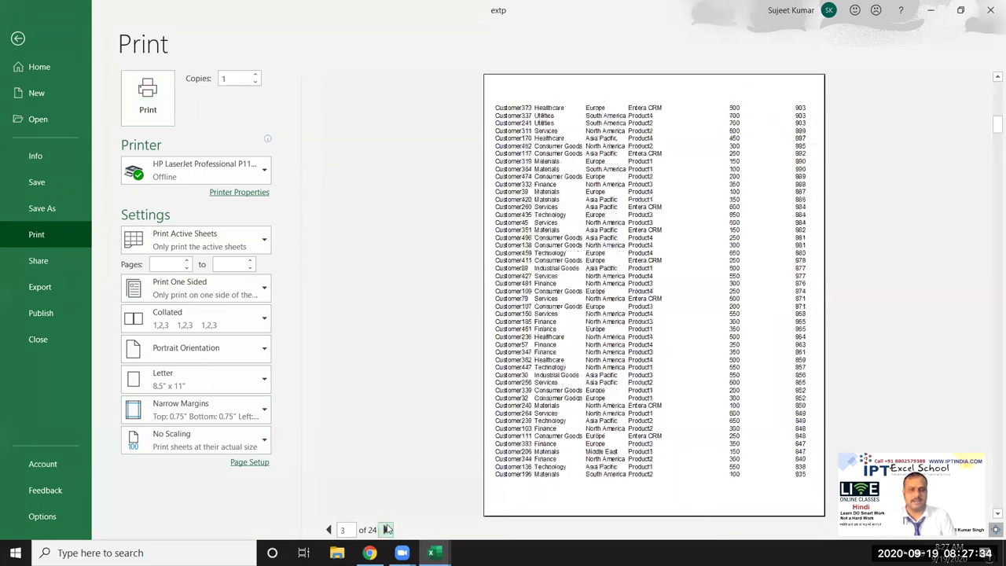
key(Escape)
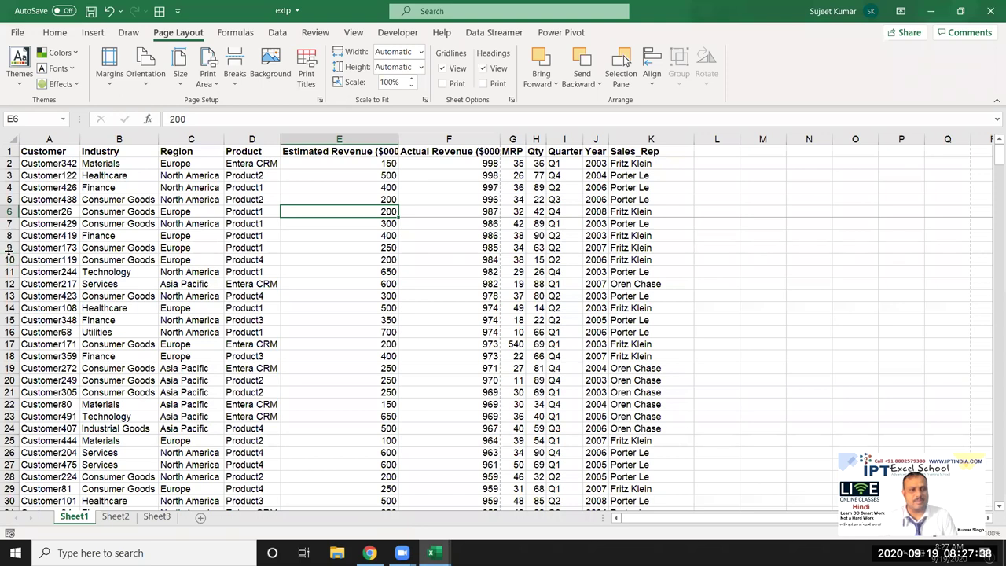
click(11, 223)
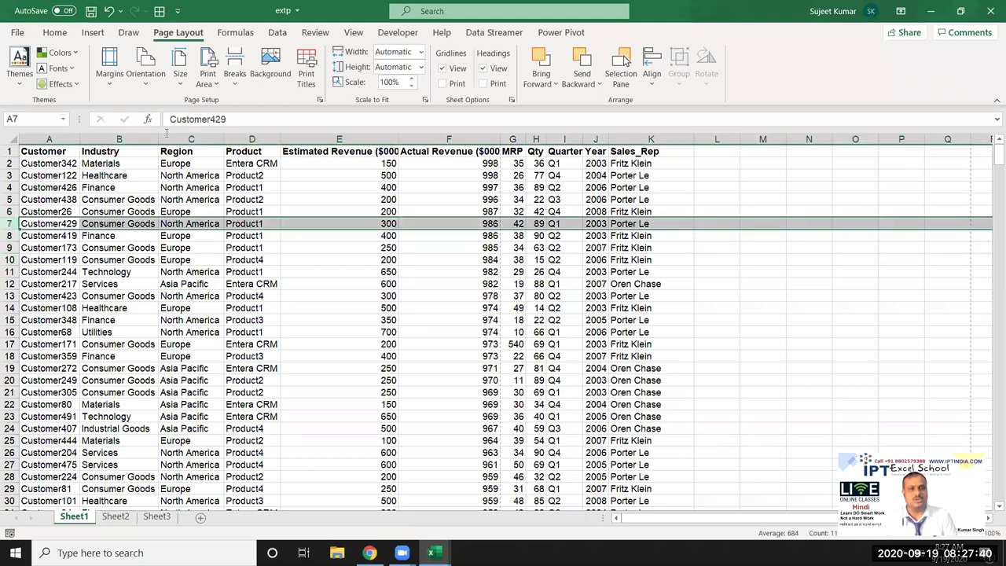
click(231, 85)
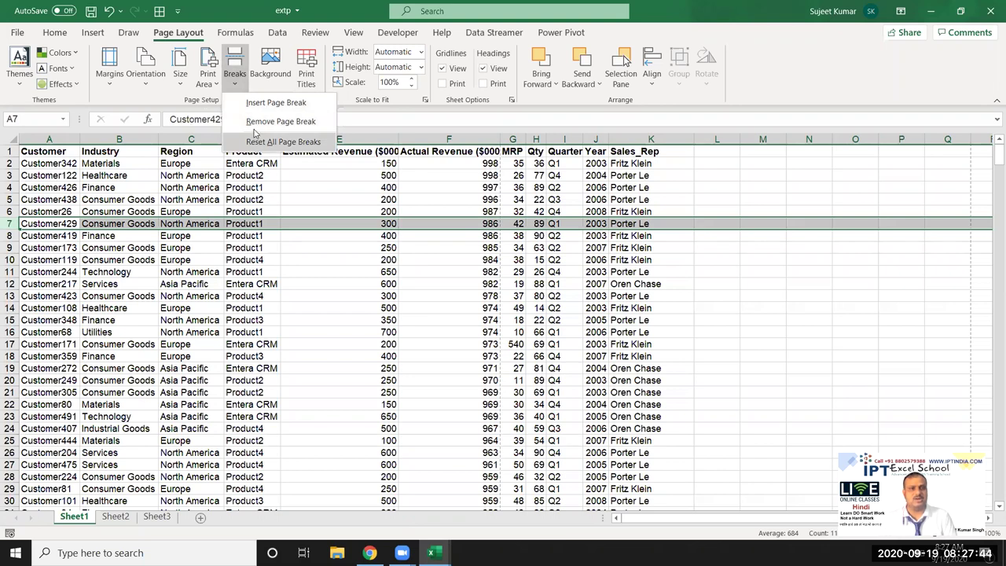
click(254, 122)
click(196, 260)
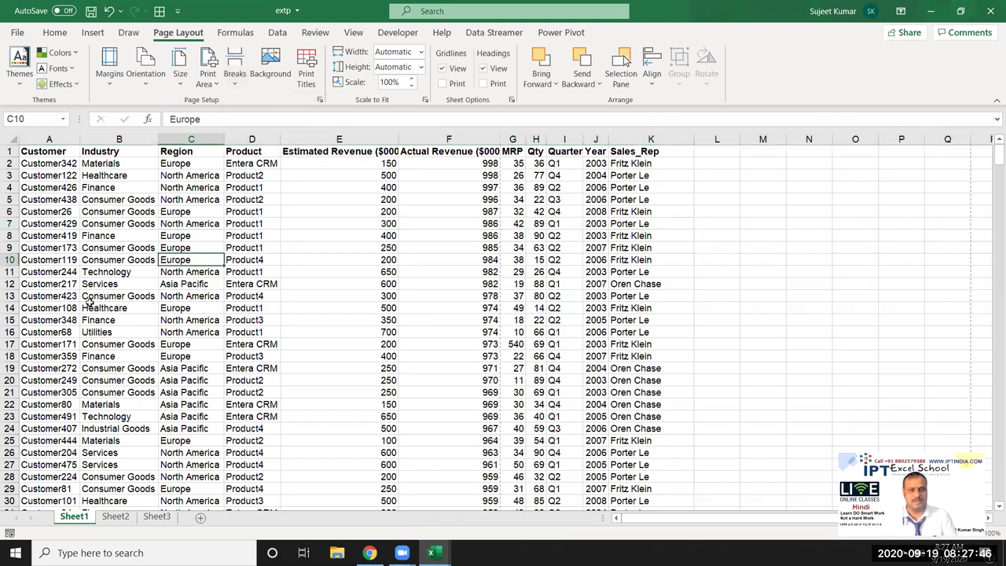
key(ctrl+p)
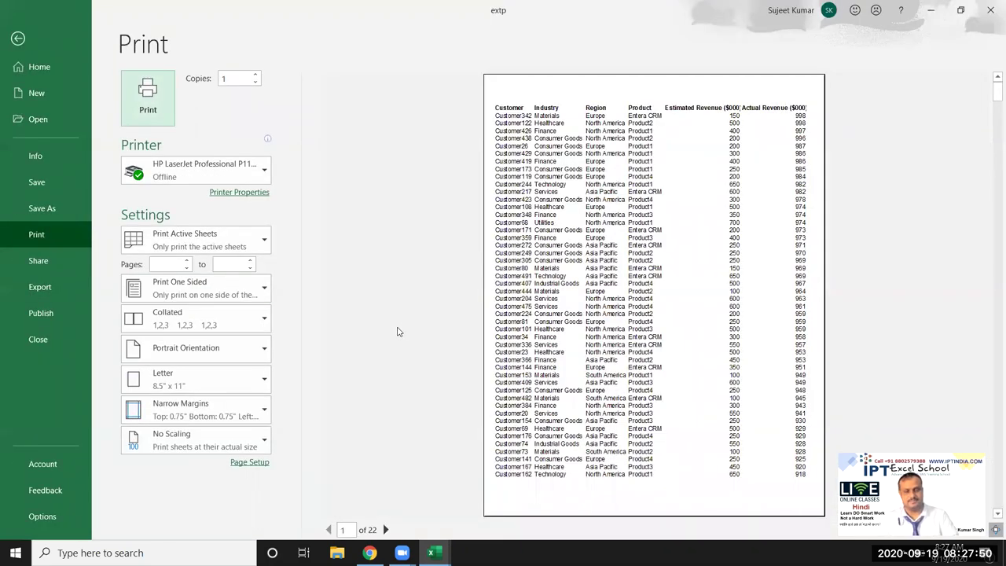
key(Escape)
click(335, 227)
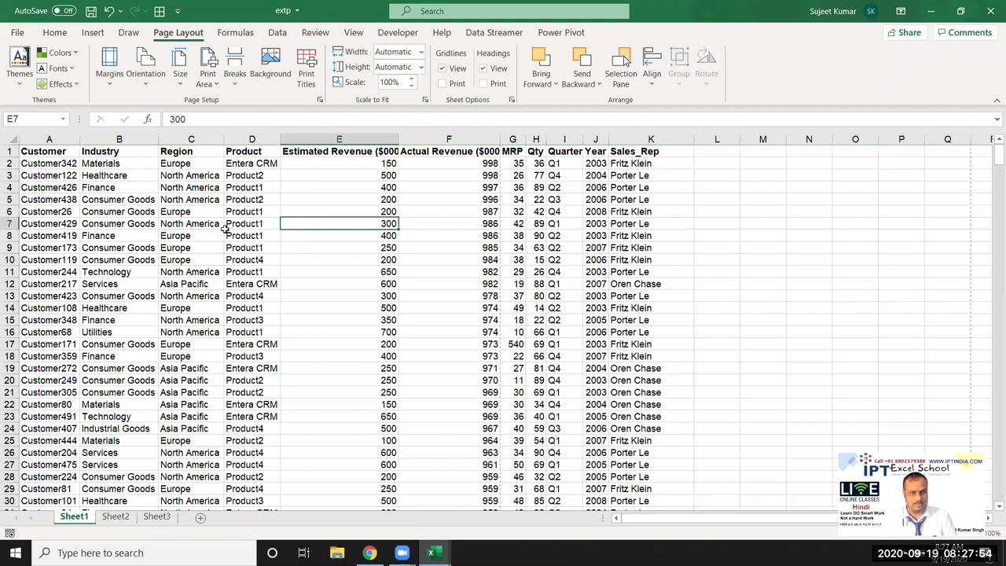
- Apply the Advanced Excel Training image from local files as Sheet1's background
click(324, 243)
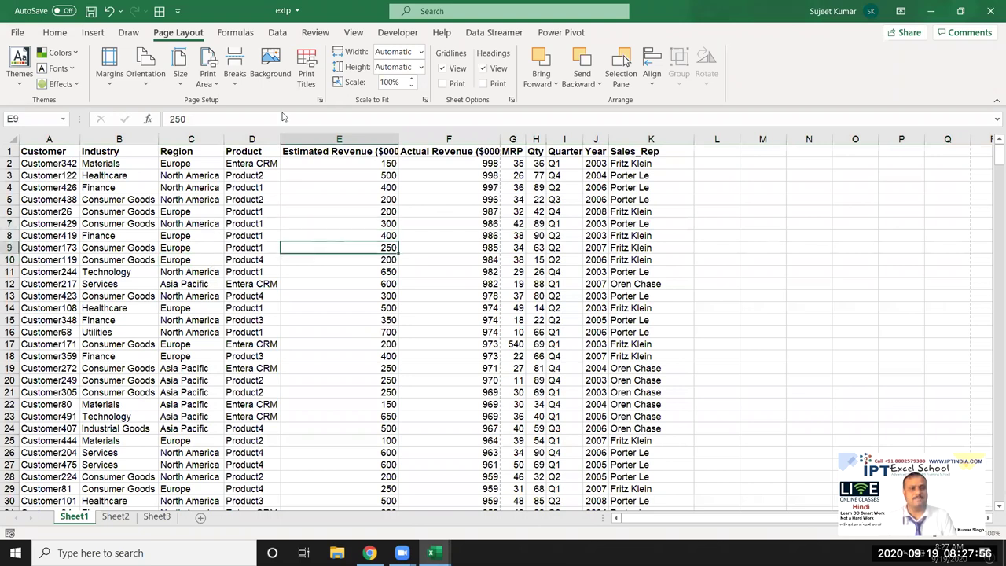
click(271, 87)
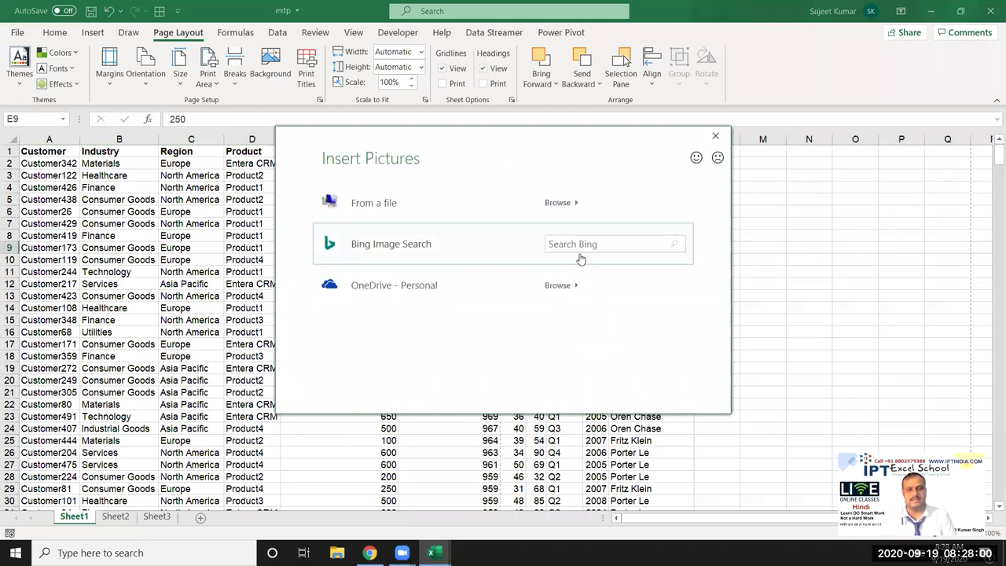
click(560, 214)
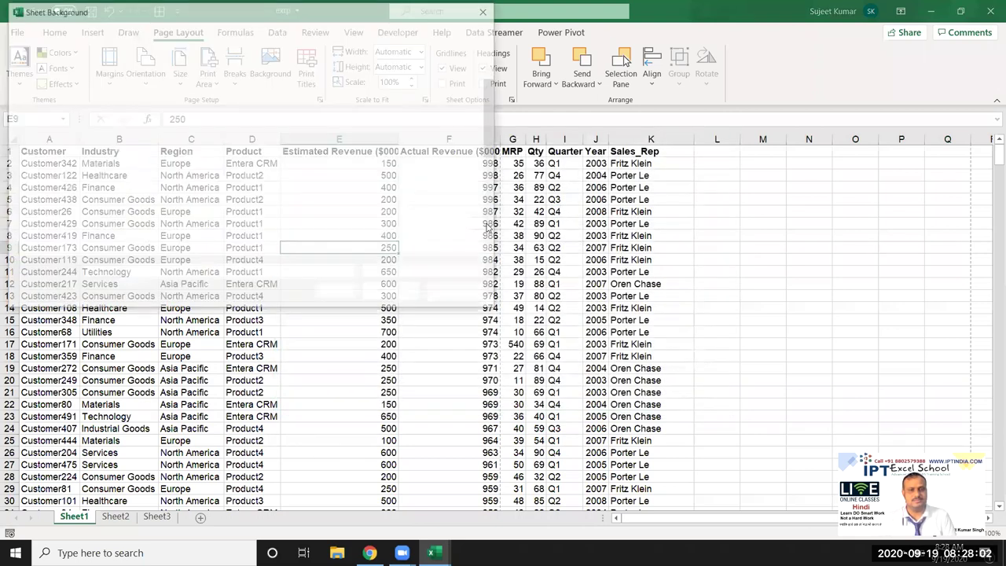
scroll(396, 229, down, 3)
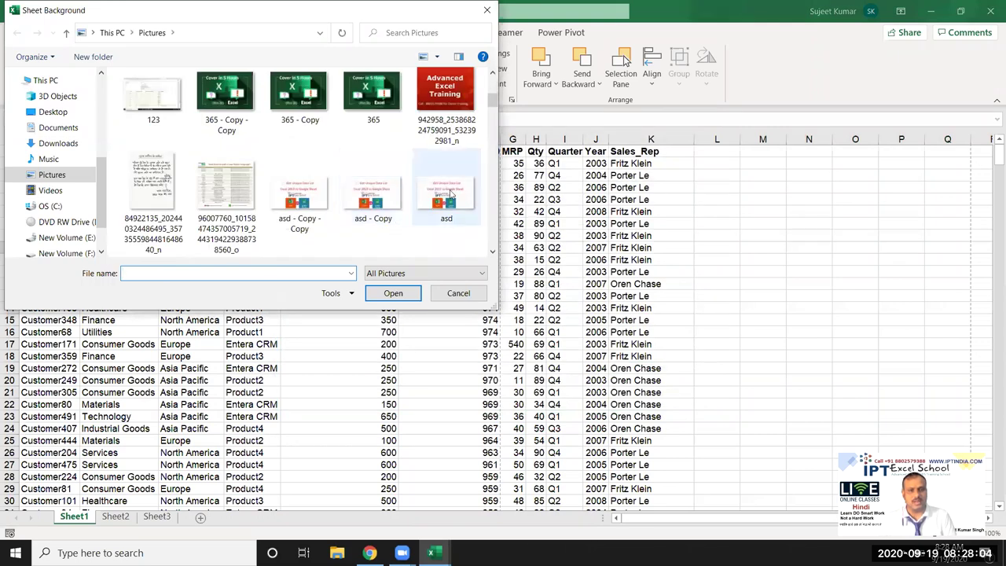
click(447, 103)
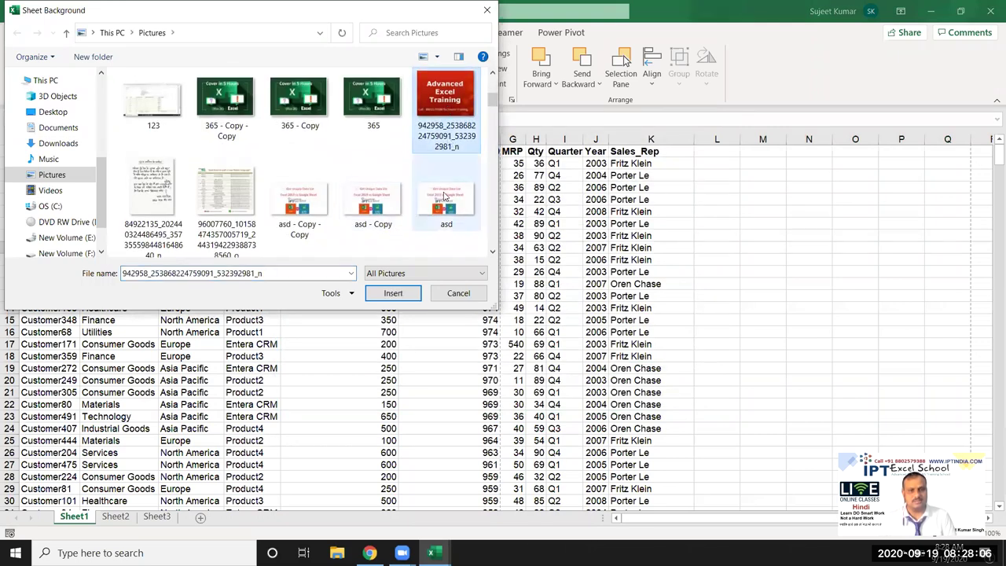
click(393, 293)
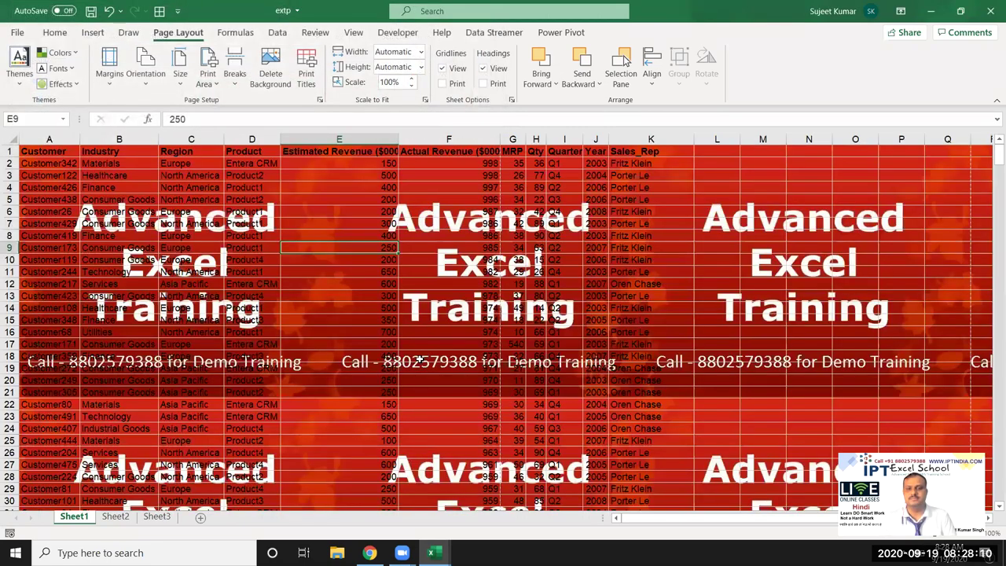
- Preview the sheet with the watermark, then delete the background image
scroll(409, 361, down, 5)
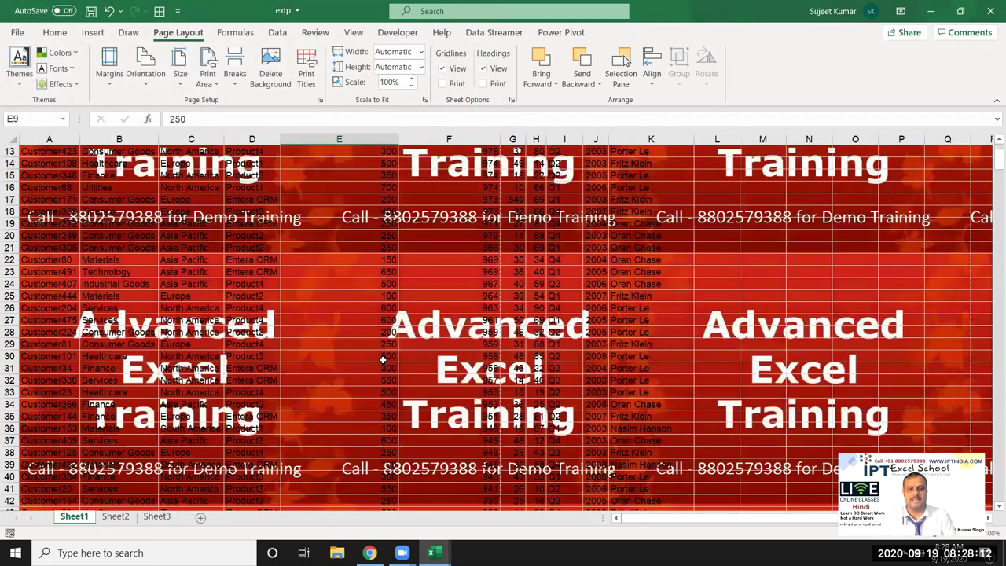
scroll(380, 361, down, 4)
scroll(380, 361, up, 8)
scroll(380, 361, up, 1)
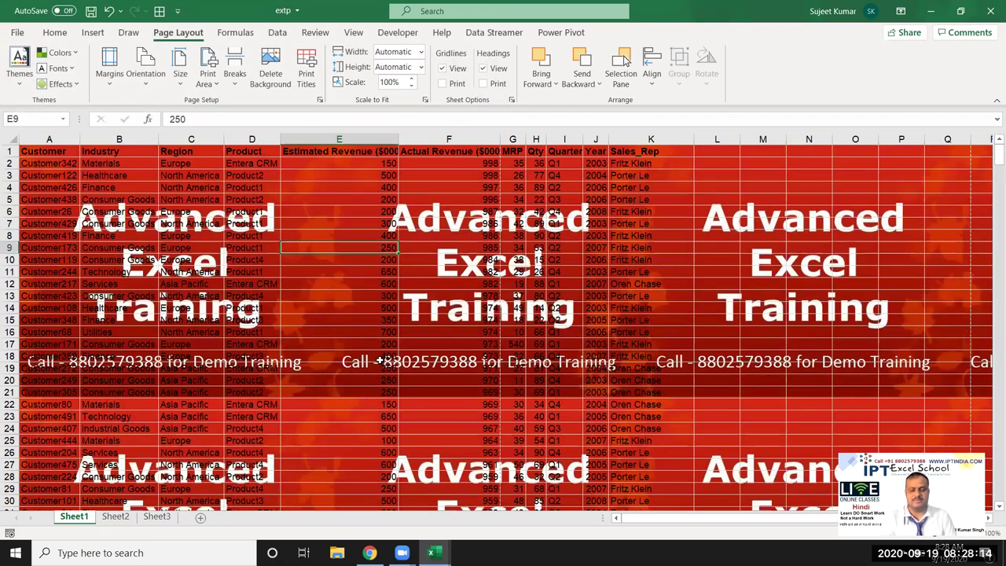
key(ctrl+p)
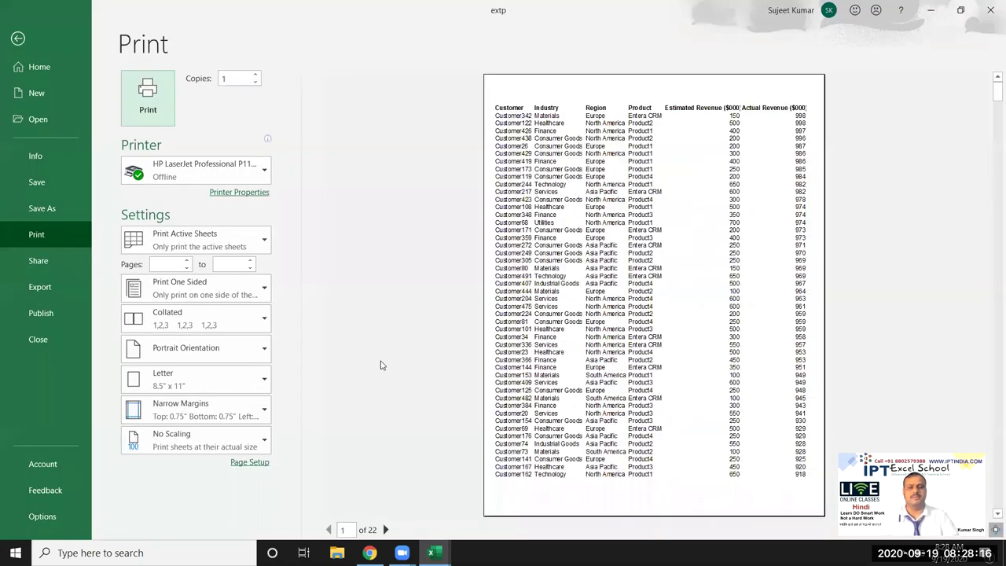
key(Escape)
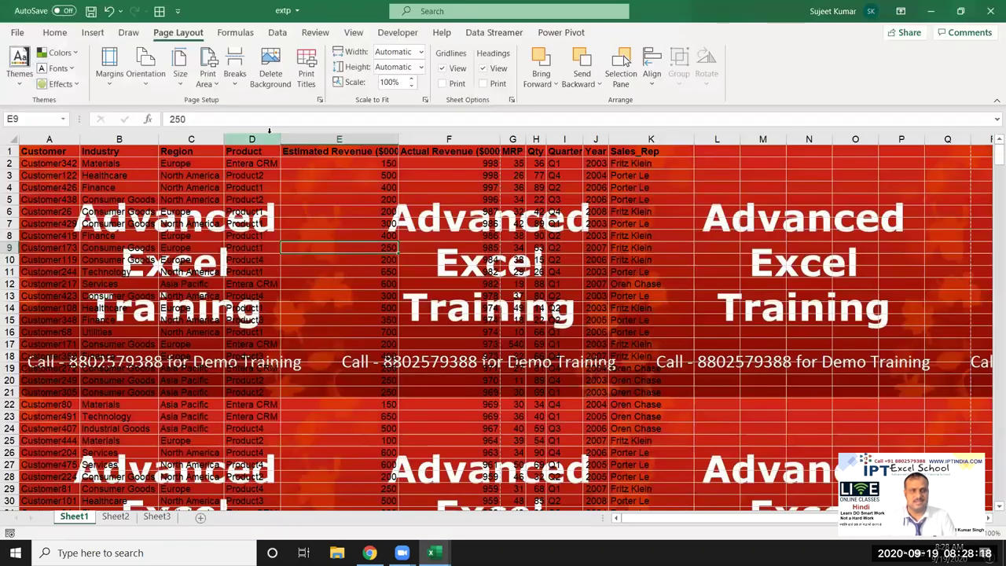
click(266, 84)
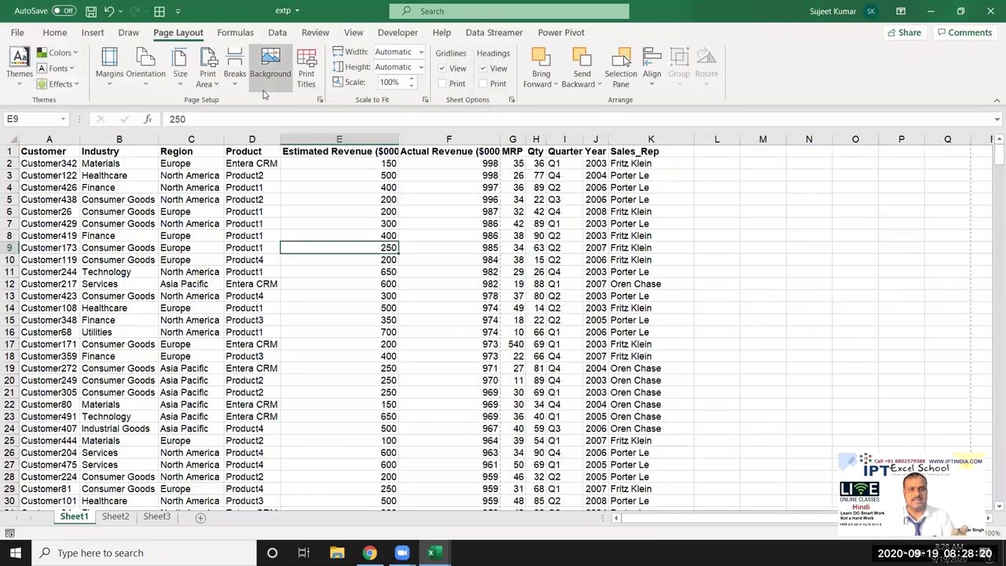
click(169, 221)
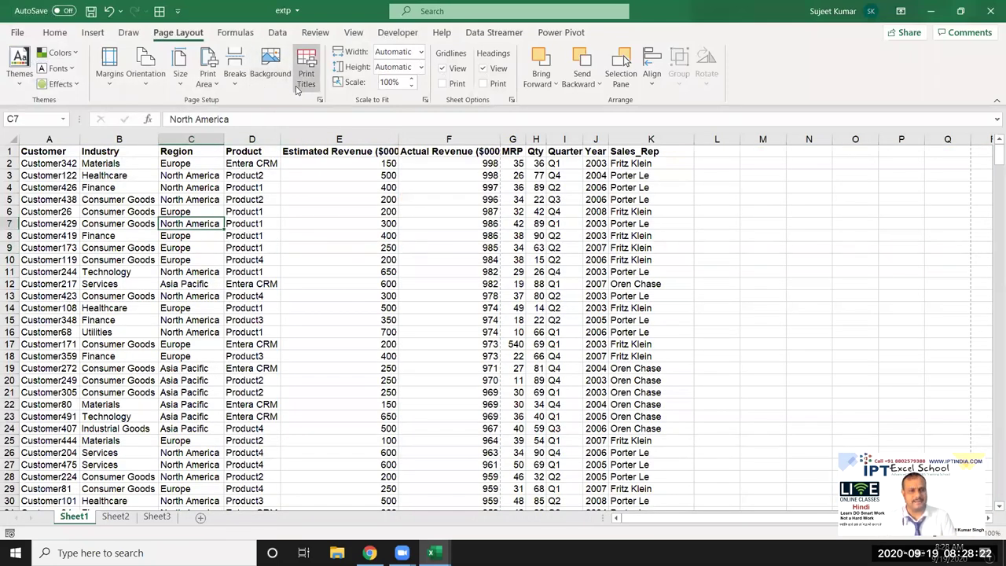
- Preview the printout's first two pages before adding print titles
click(201, 313)
key(ctrl+p)
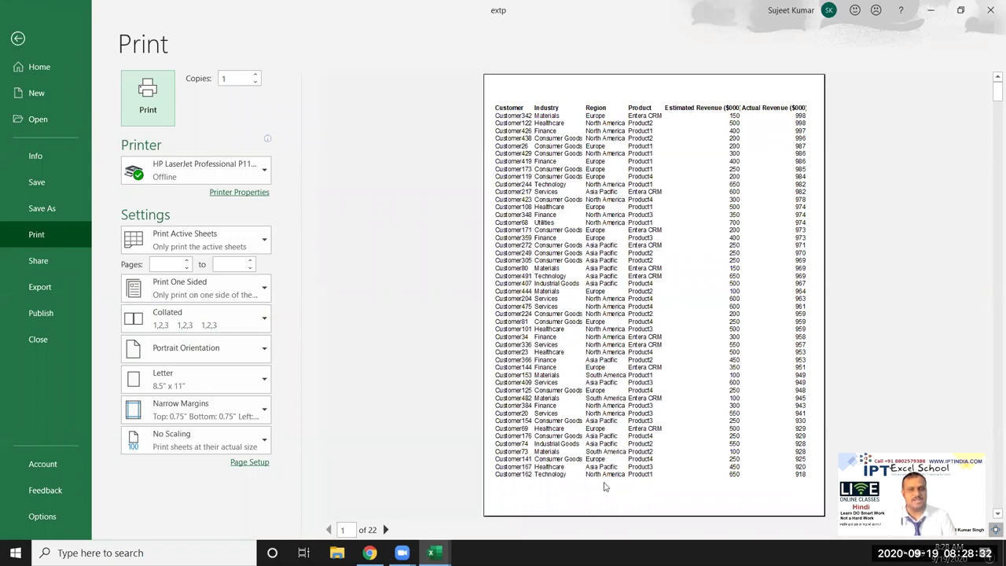
click(387, 529)
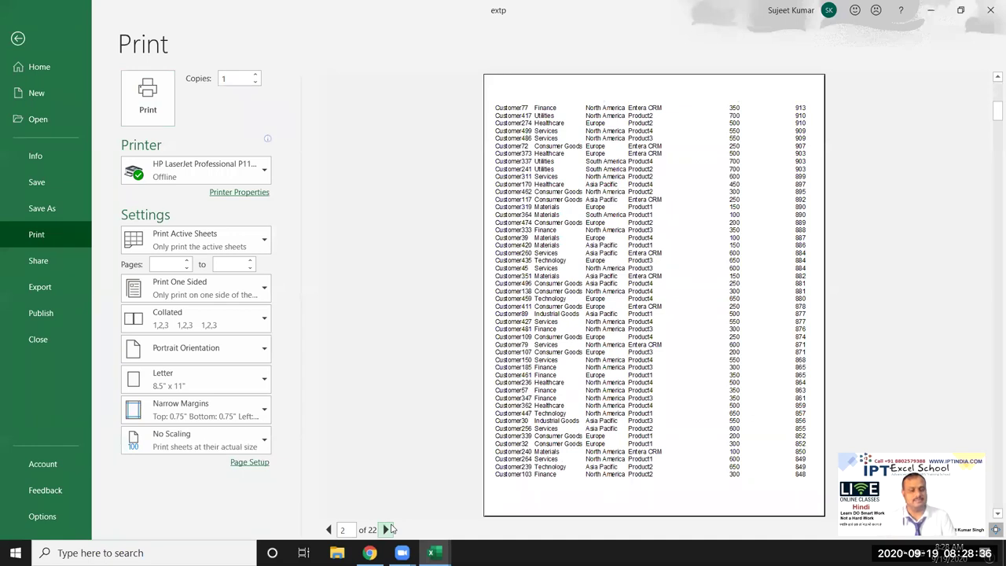
key(Escape)
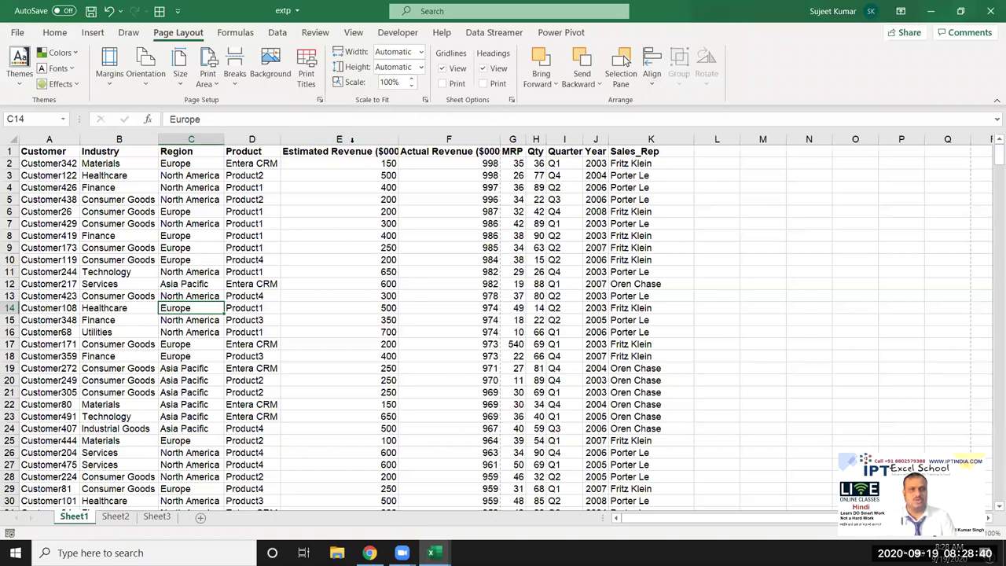
- Set Rows to repeat at top to $1:$1 in Print Titles
click(306, 75)
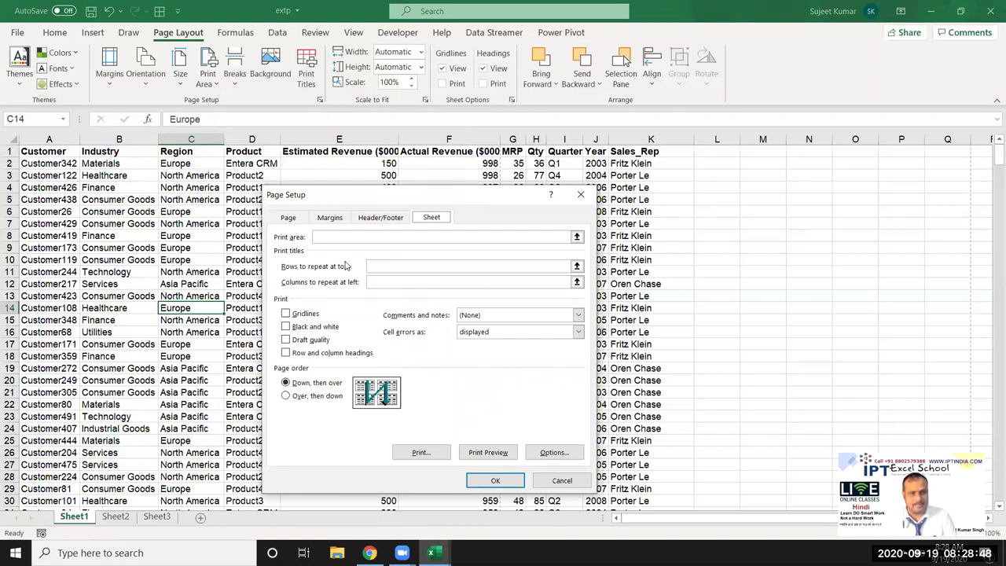
click(550, 266)
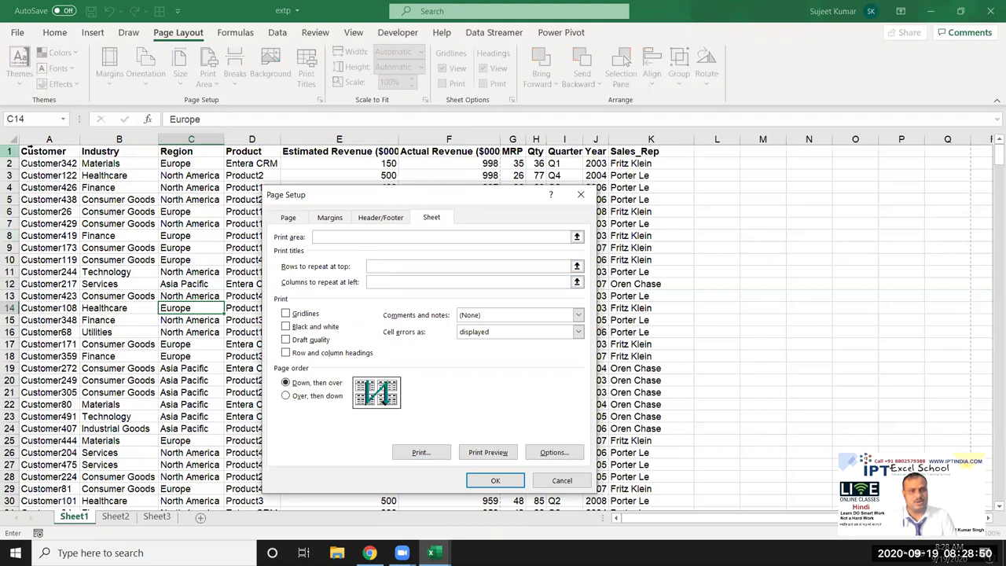
click(47, 149)
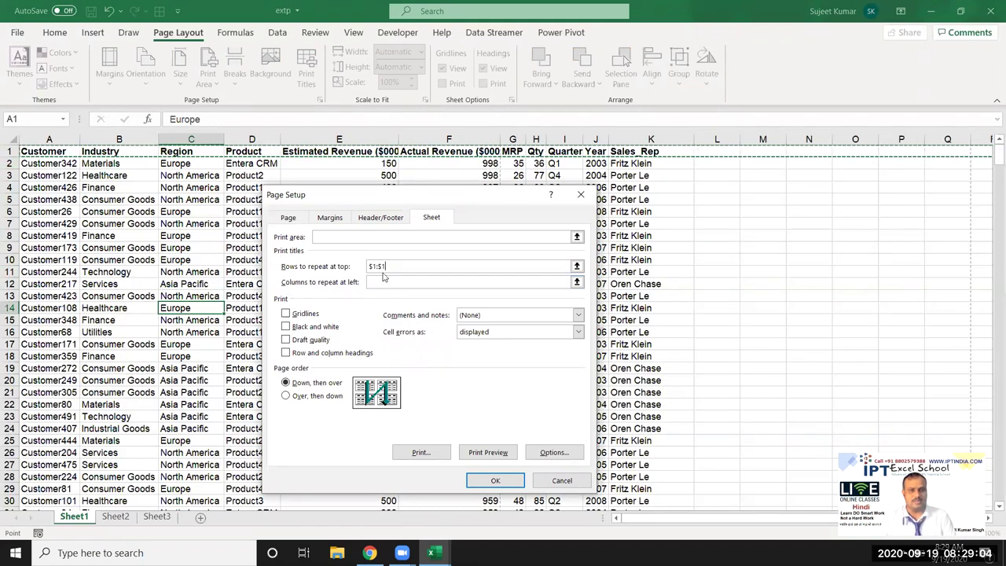
click(495, 480)
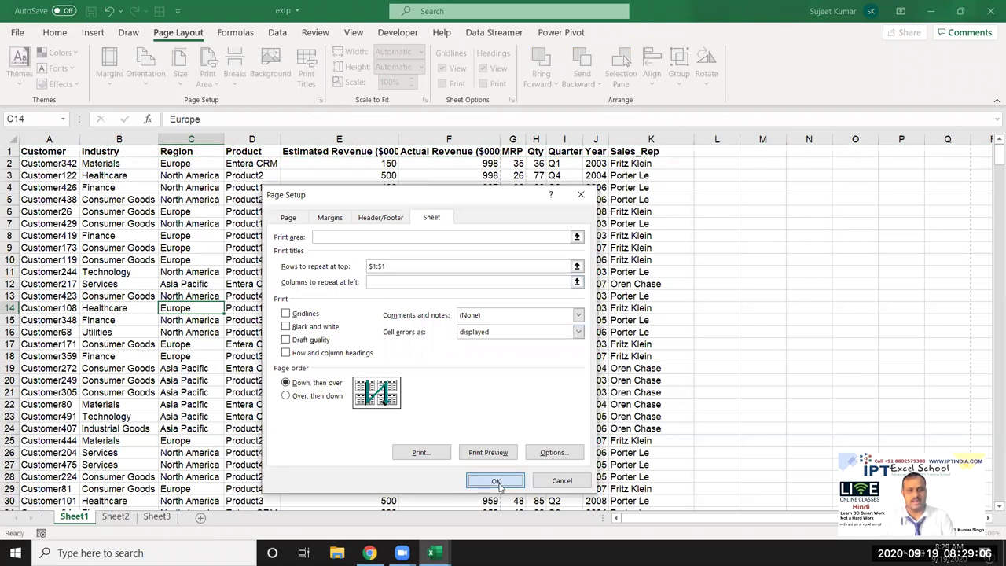
- Page through the print preview to confirm row 1 repeats on later pages
click(256, 320)
key(ctrl+p)
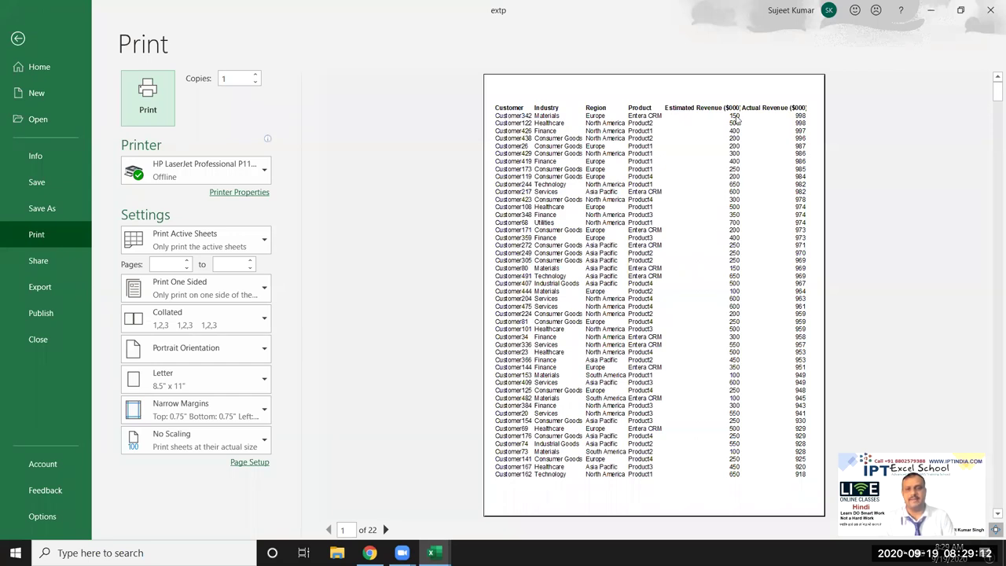
click(387, 530)
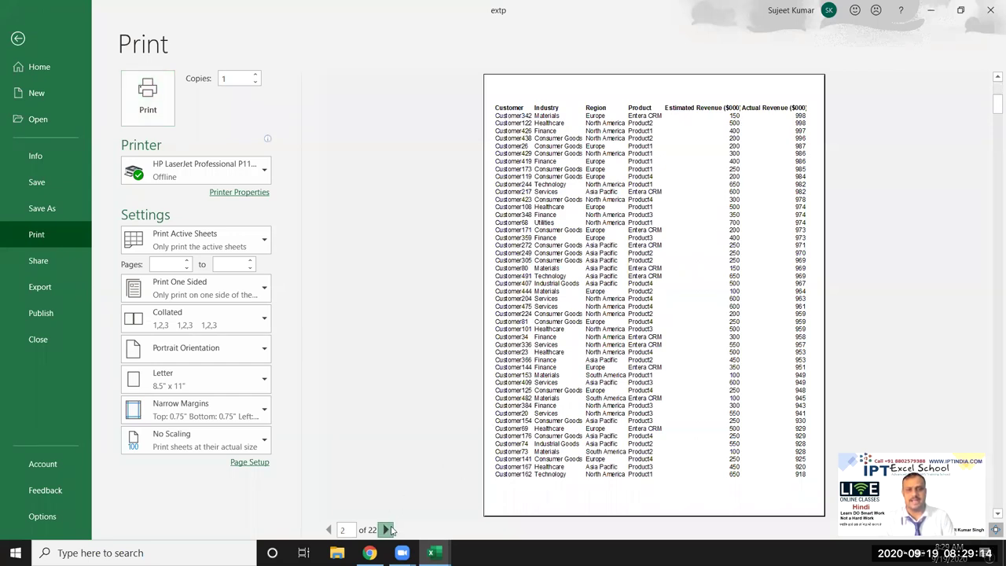
click(386, 530)
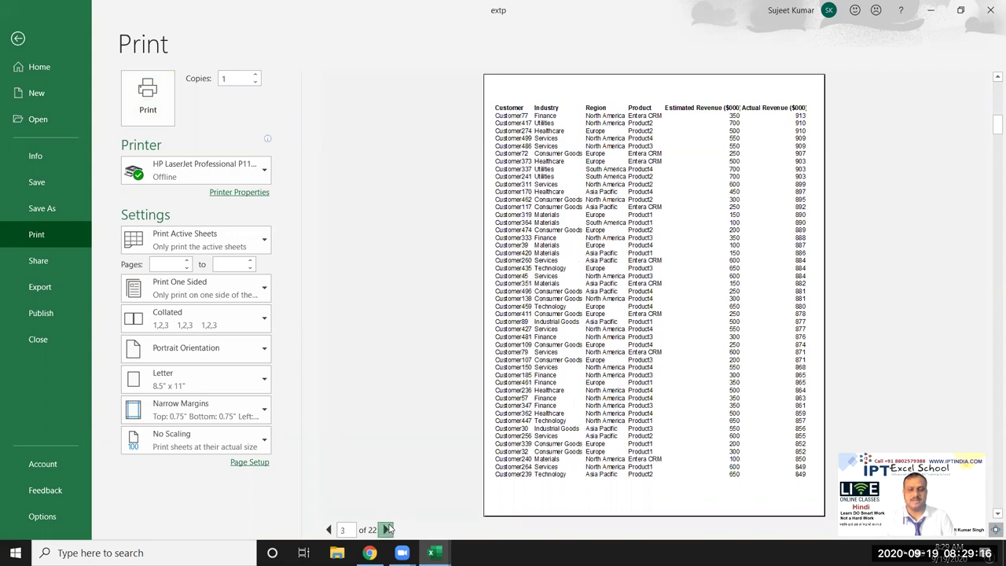
click(386, 530)
click(387, 530)
click(387, 529)
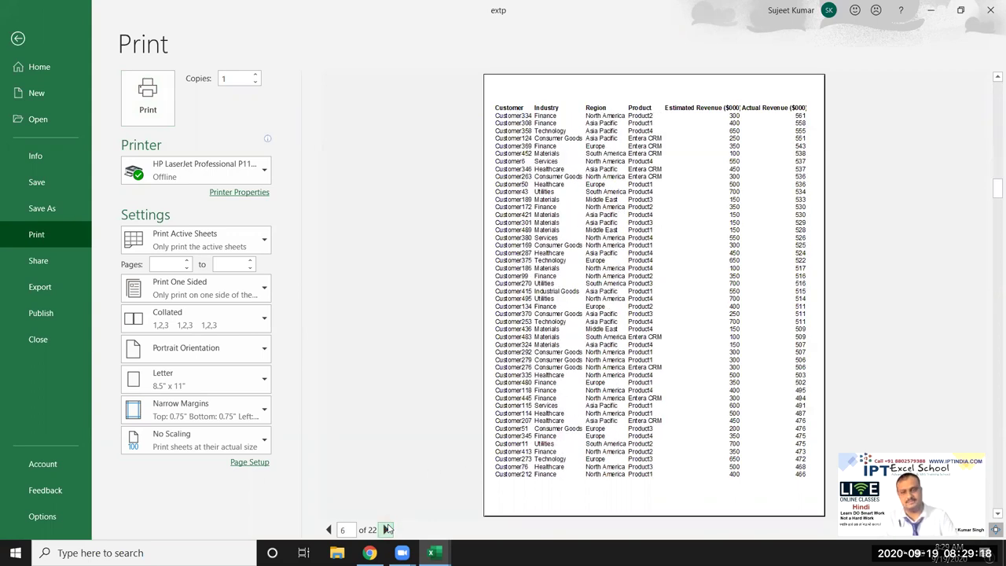
key(Escape)
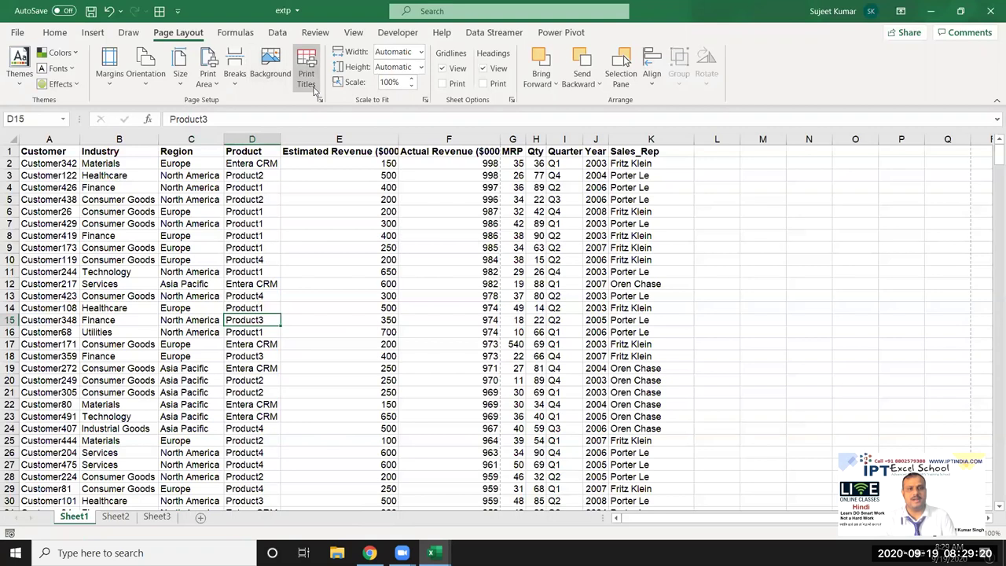
- Check Page Setup and preview the sales sheet before changing sheet options
click(307, 78)
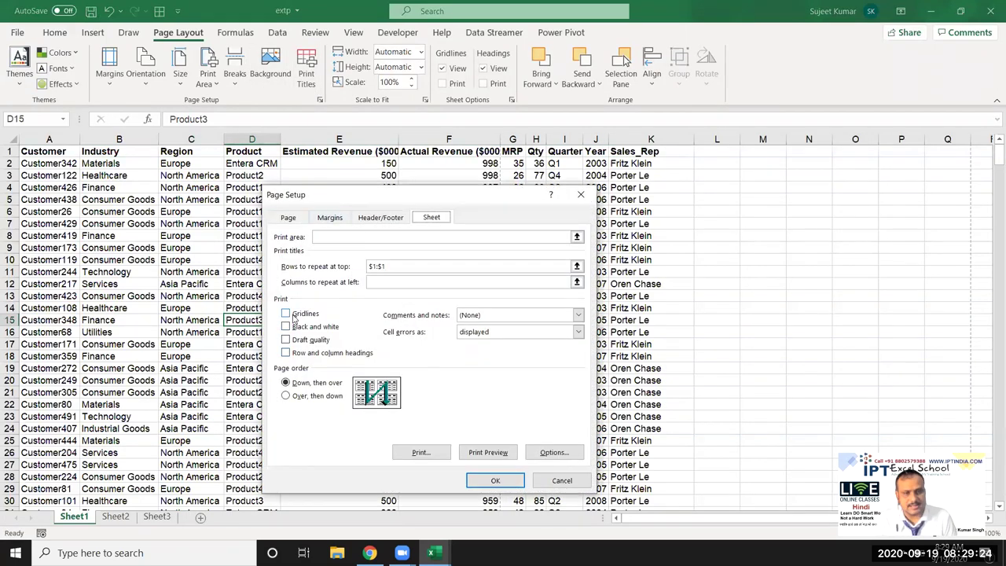
click(581, 194)
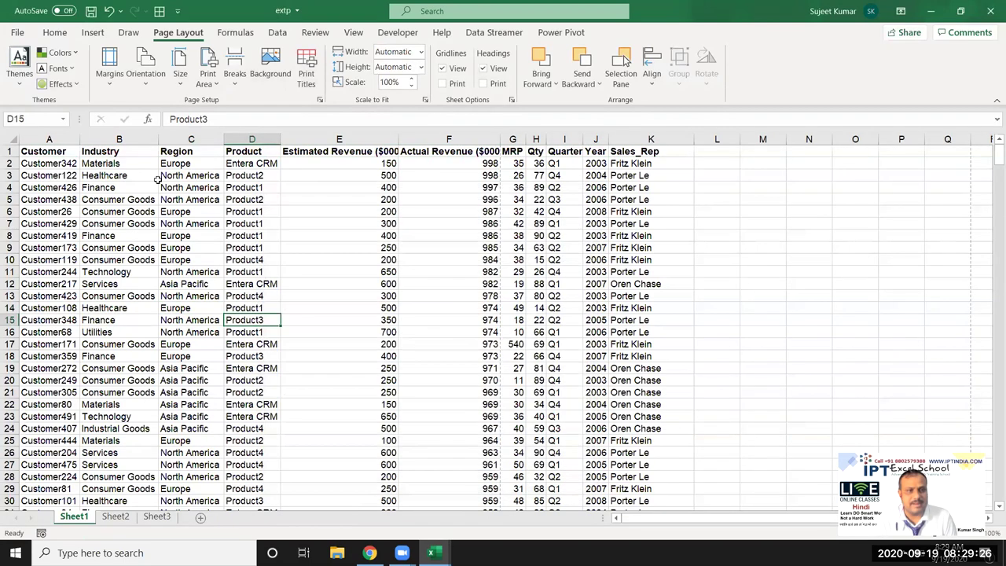
drag(59, 151, 621, 375)
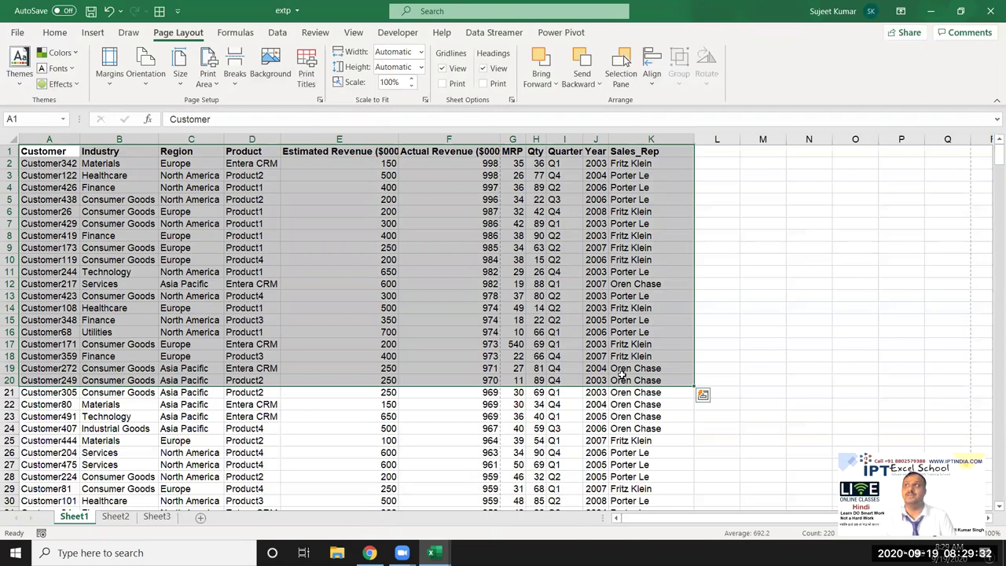
click(259, 294)
key(ctrl+p)
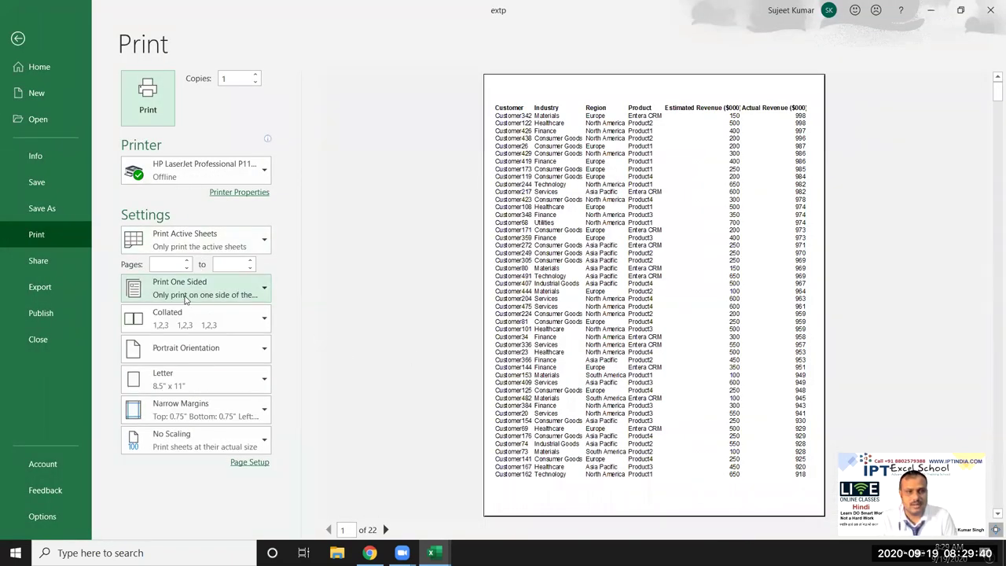
key(Escape)
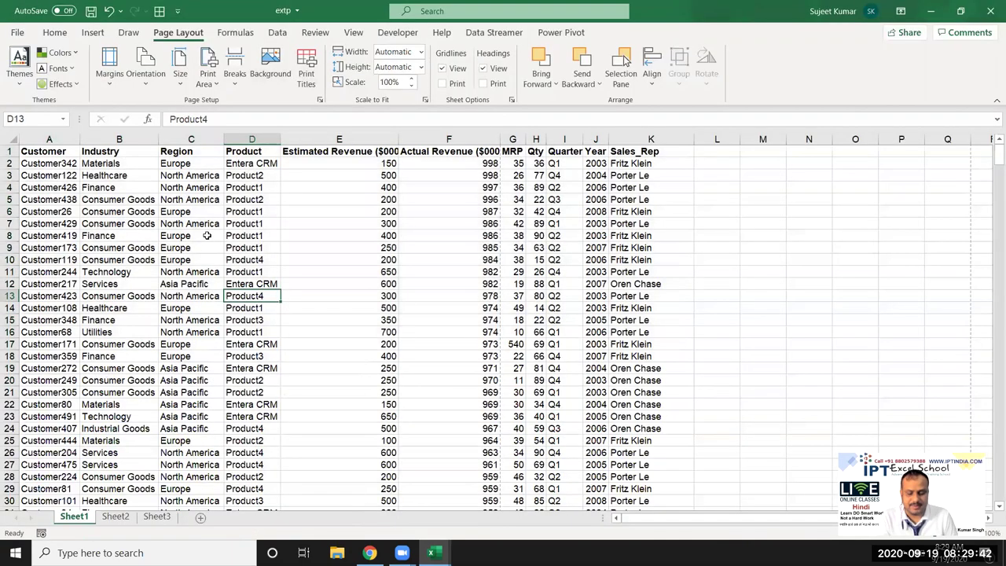
- Turn on Gridlines Print and preview the pages with gridlines shown
click(301, 86)
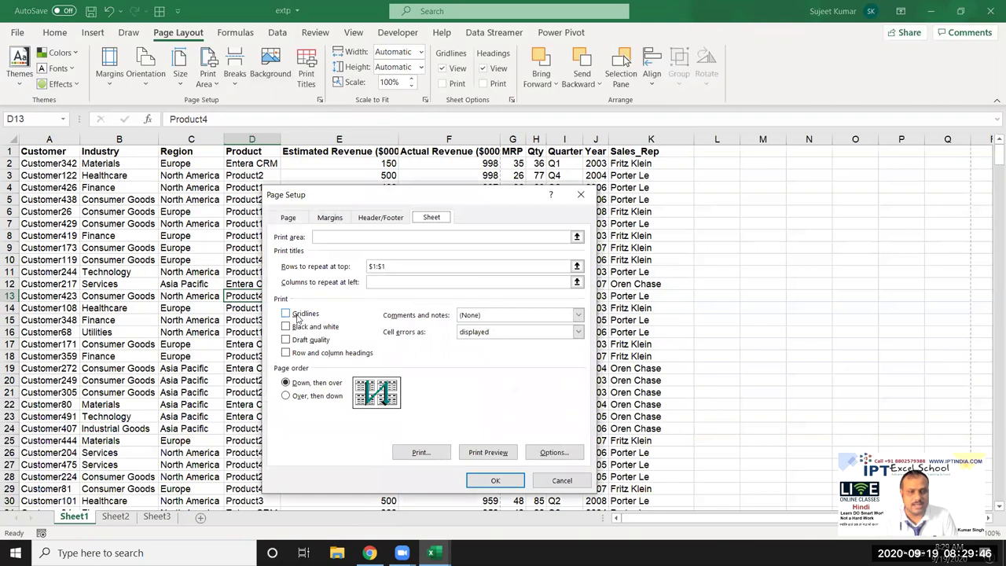
click(581, 194)
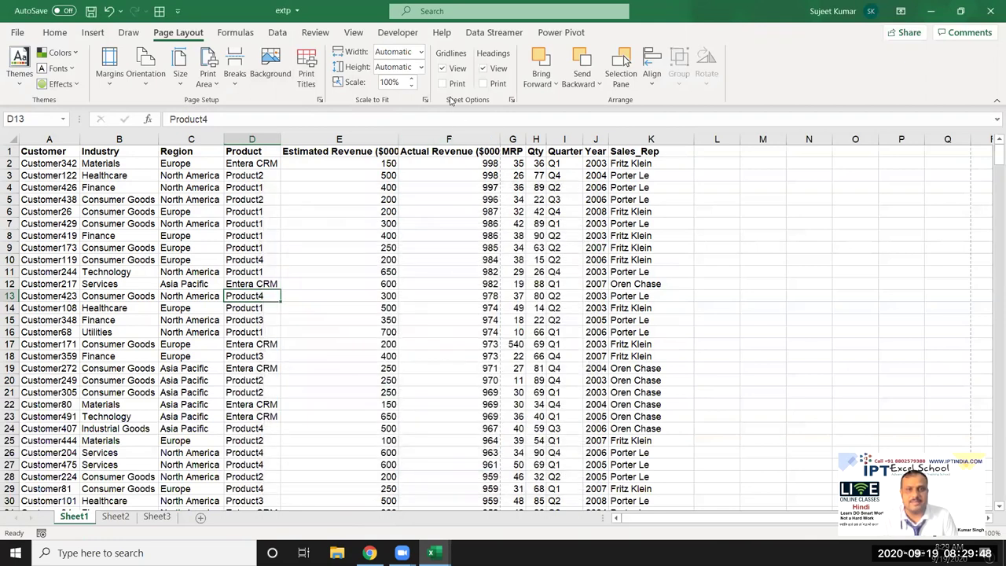
click(442, 83)
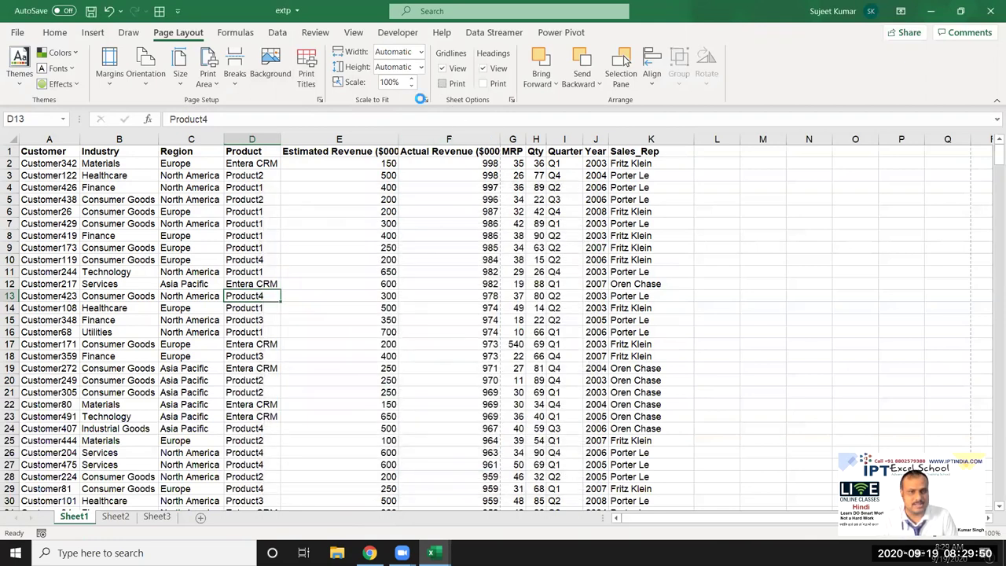
key(ctrl+p)
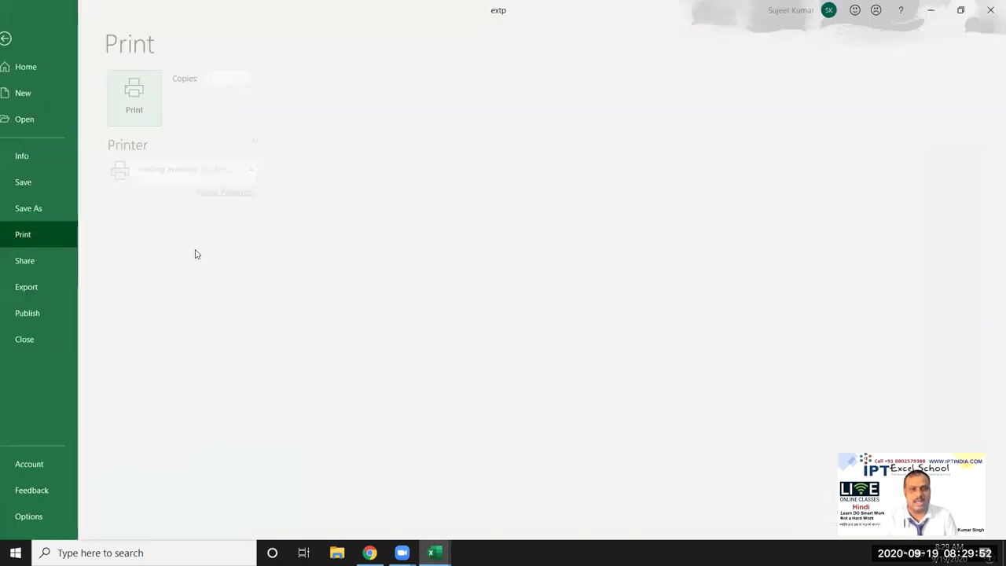
click(711, 232)
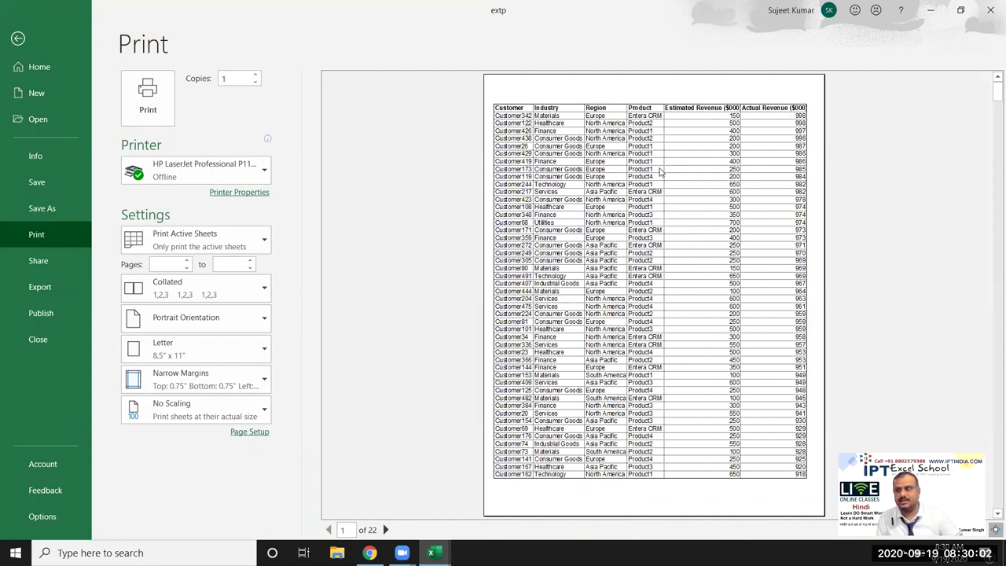
key(Escape)
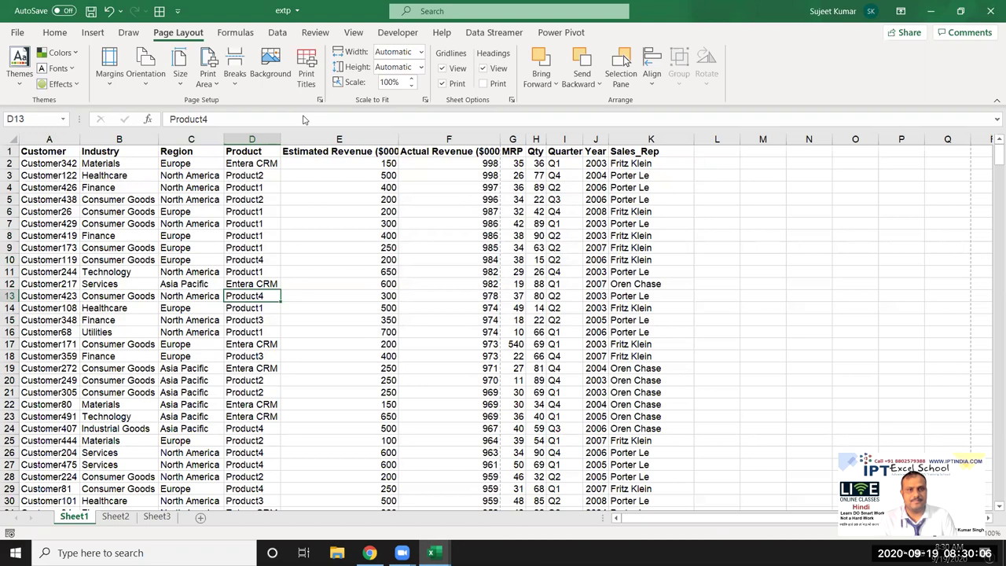
- In Page Setup keep comments out of the printout, leave cell errors unchanged, then open Sheet3
click(308, 76)
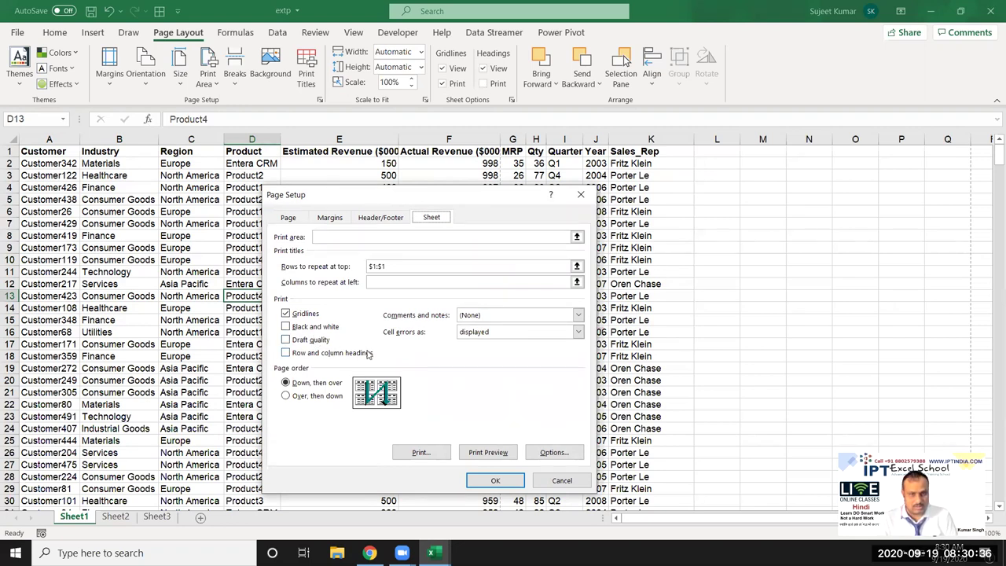
click(490, 317)
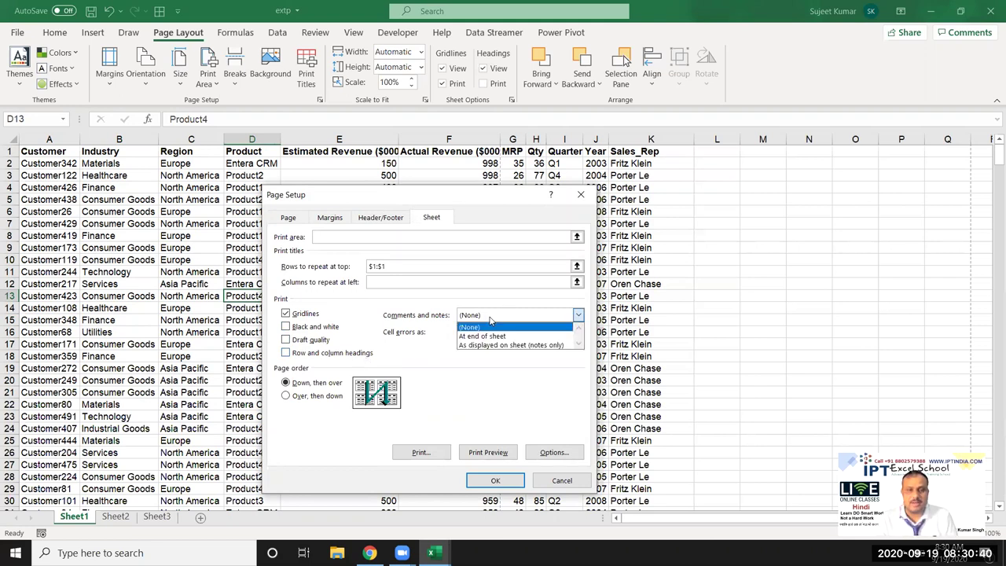
click(471, 387)
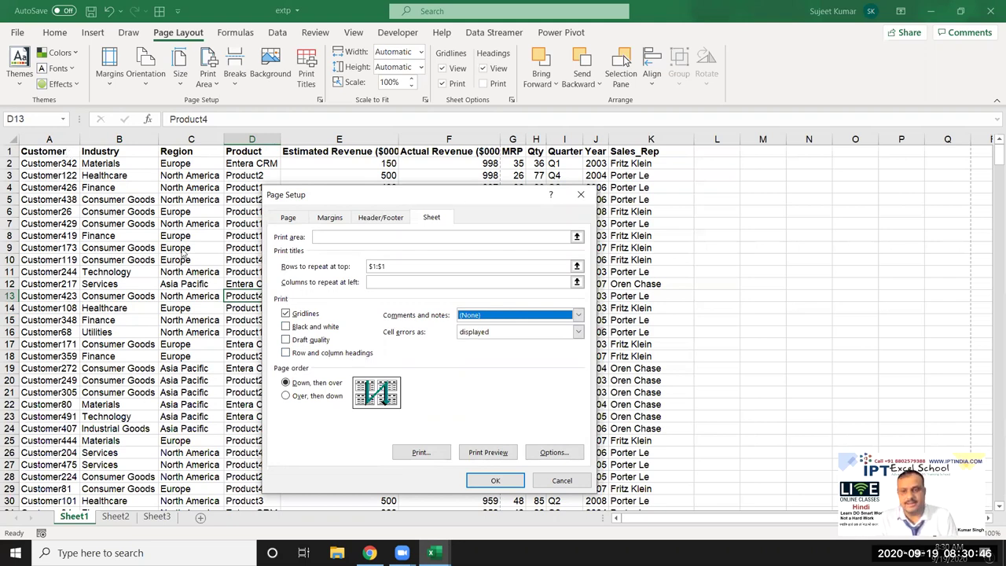
click(492, 333)
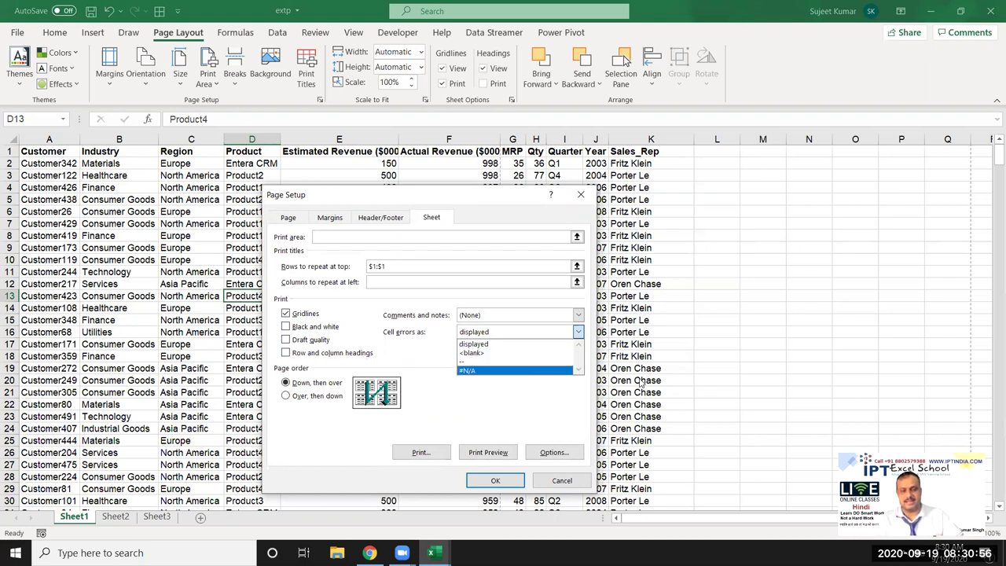
key(Return)
key(Return)
click(157, 517)
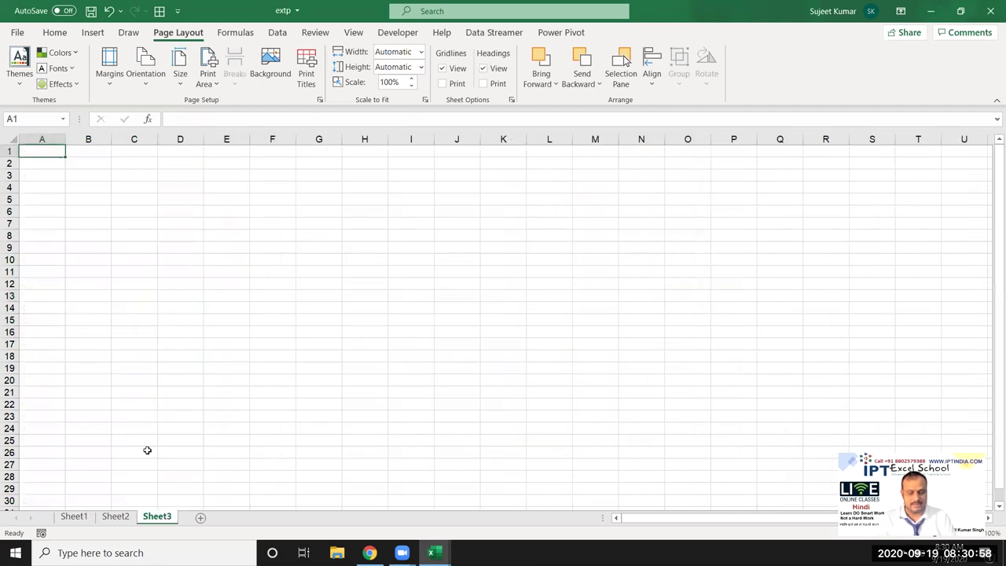
- Enter =NA() in A1 and fill it across A1:K24
text(=na)
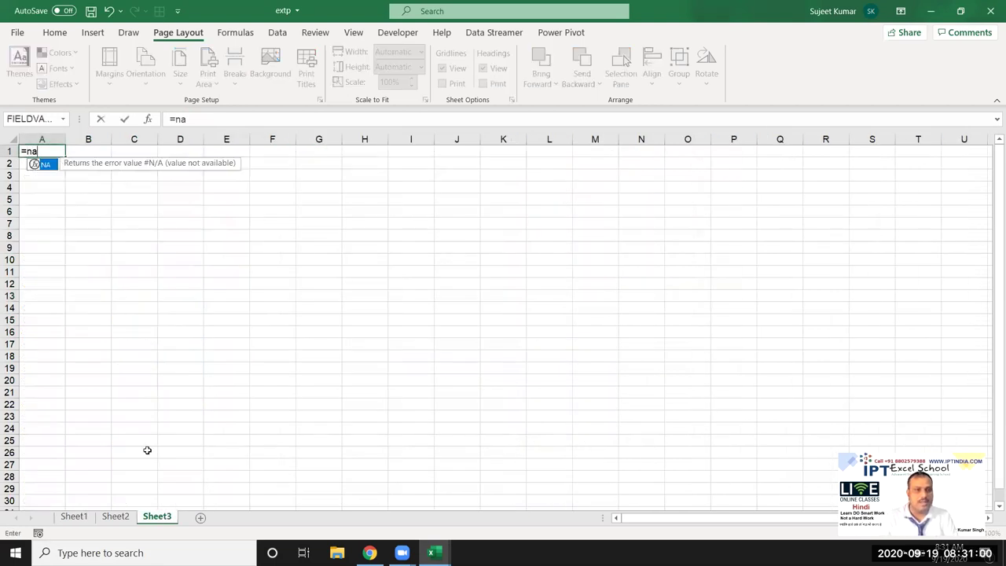
key(Tab)
key(Return)
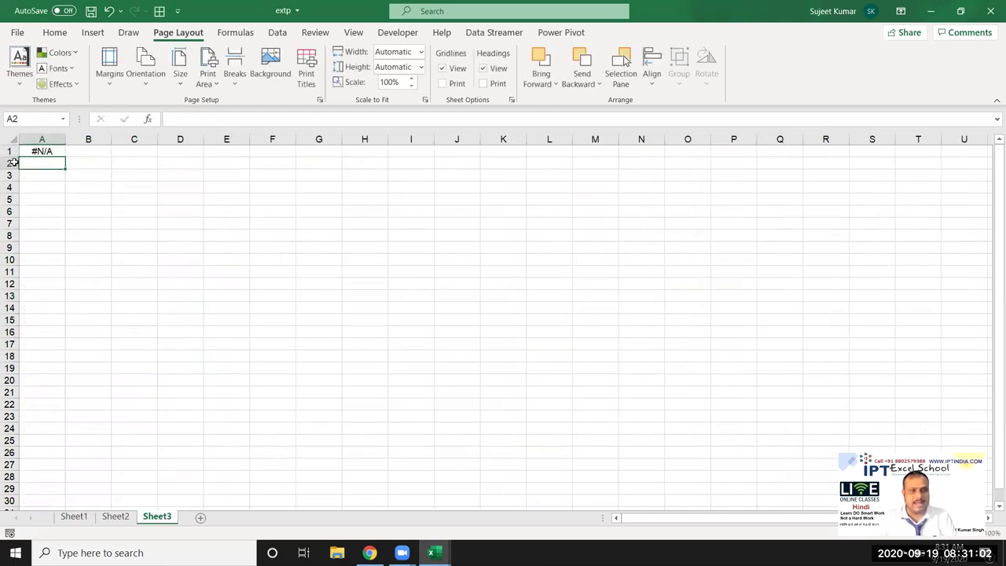
drag(41, 149, 330, 398)
drag(444, 427, 485, 428)
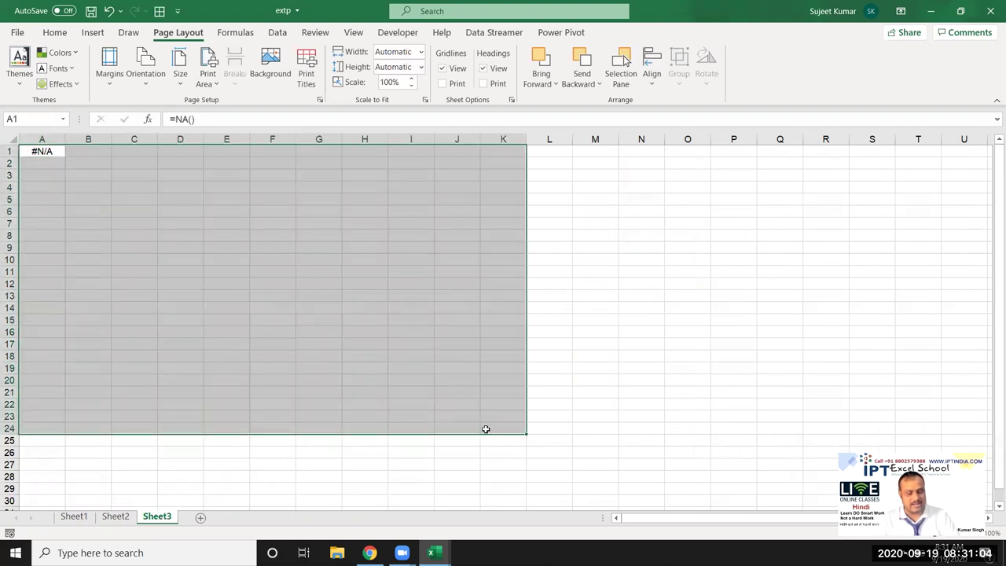
key(ctrl+d)
key(ctrl+r)
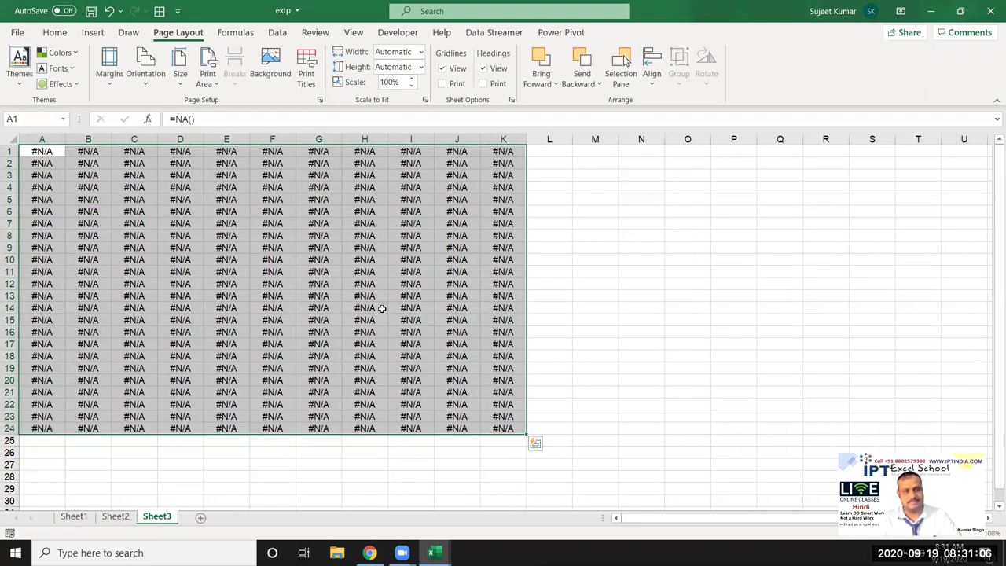
- Type 25 in G11, 63 in B12, 65 in C3, 36 in F19, 96 in I18, 78 in J9, then open Page Setup
drag(330, 272, 293, 271)
text(25)
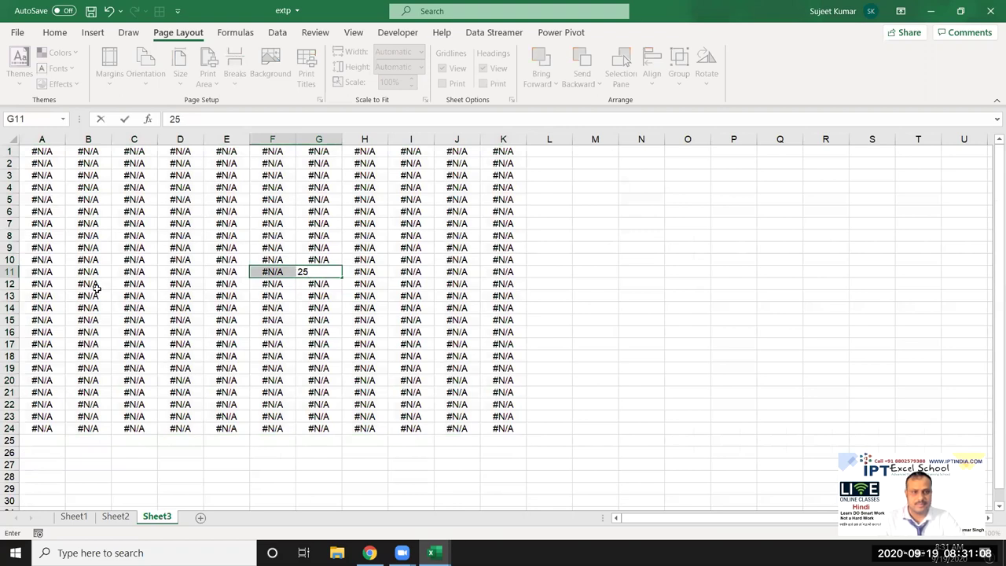
click(92, 284)
text(63)
click(151, 175)
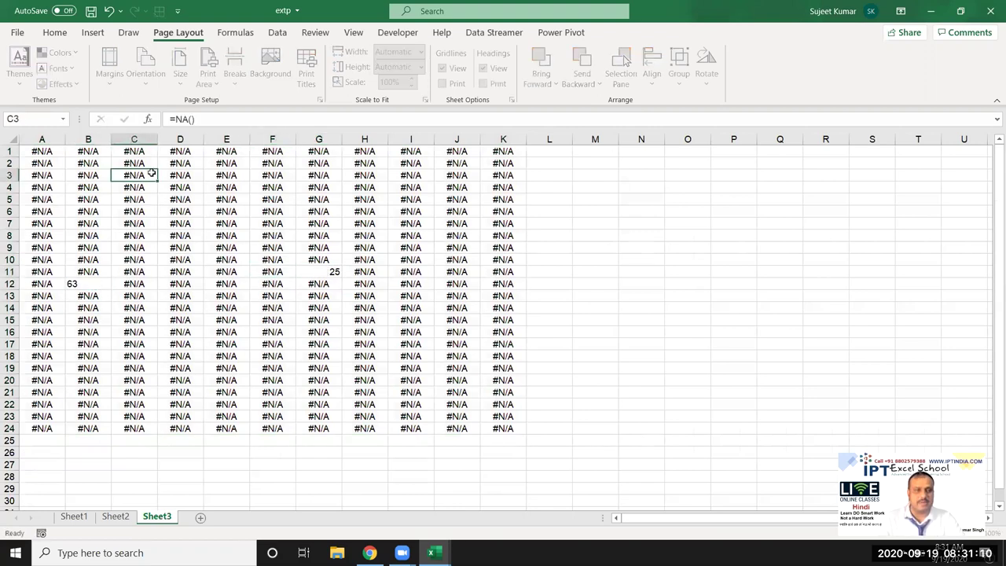
text(65)
click(261, 369)
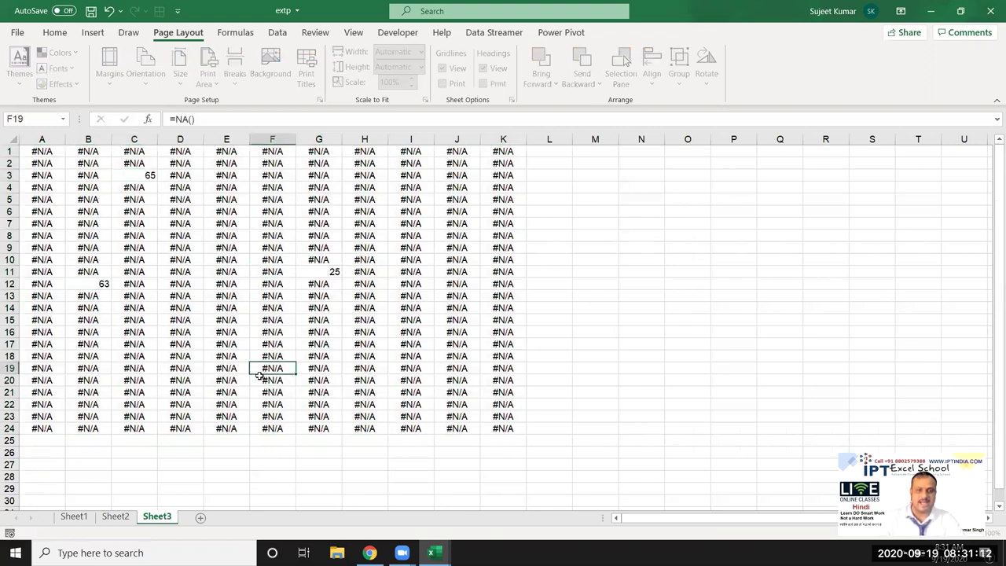
text(36)
click(390, 354)
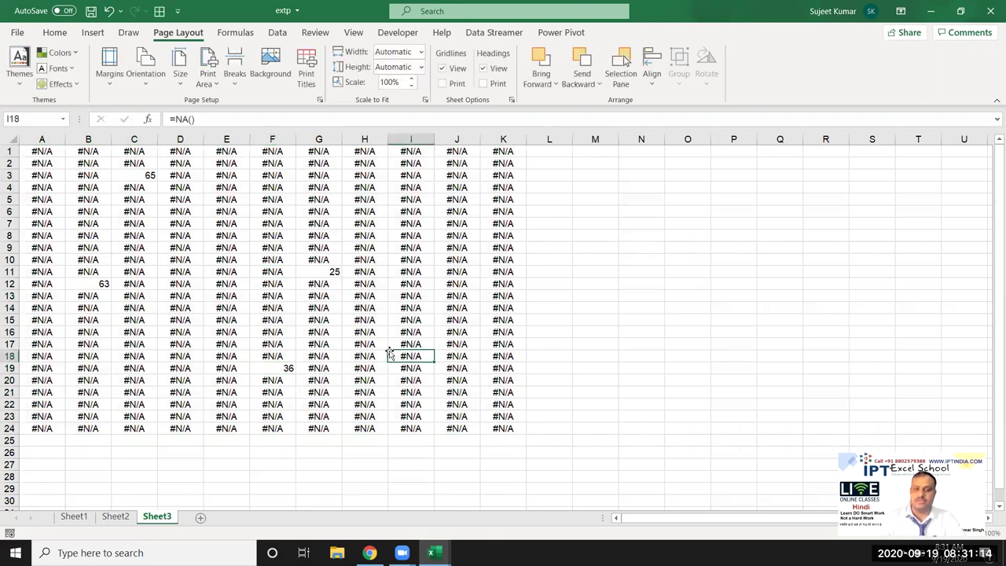
text(96)
drag(449, 247, 460, 238)
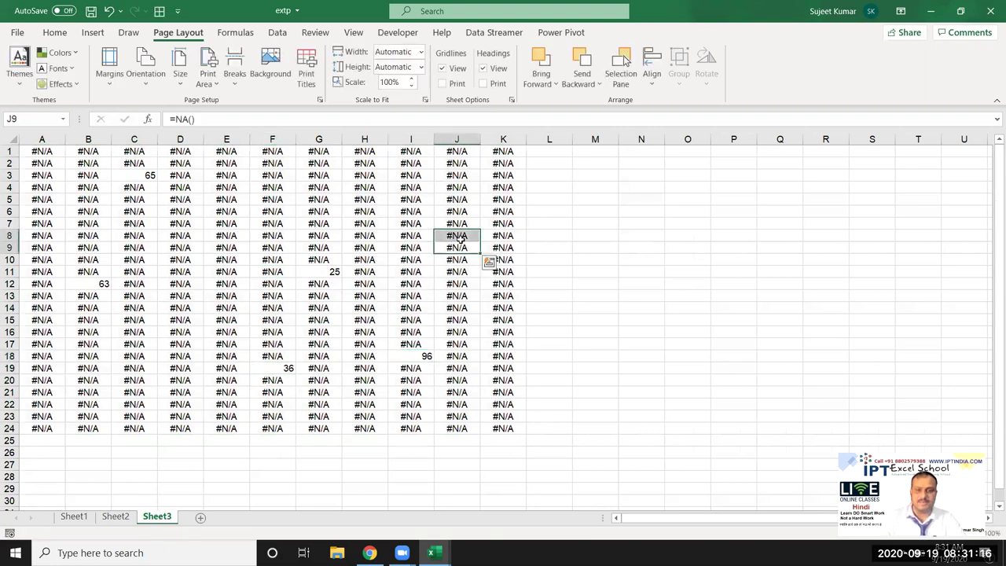
text(78)
click(396, 320)
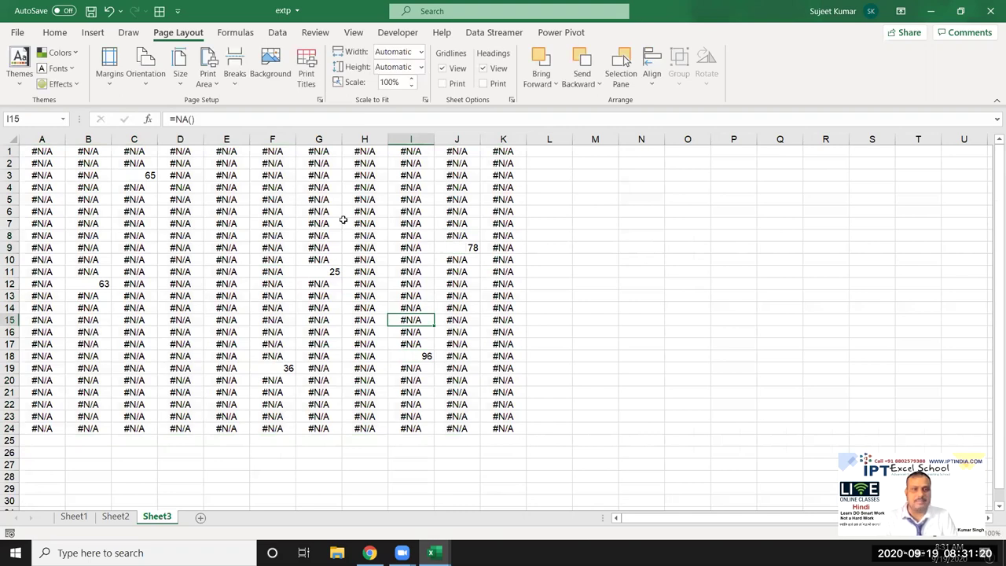
click(305, 84)
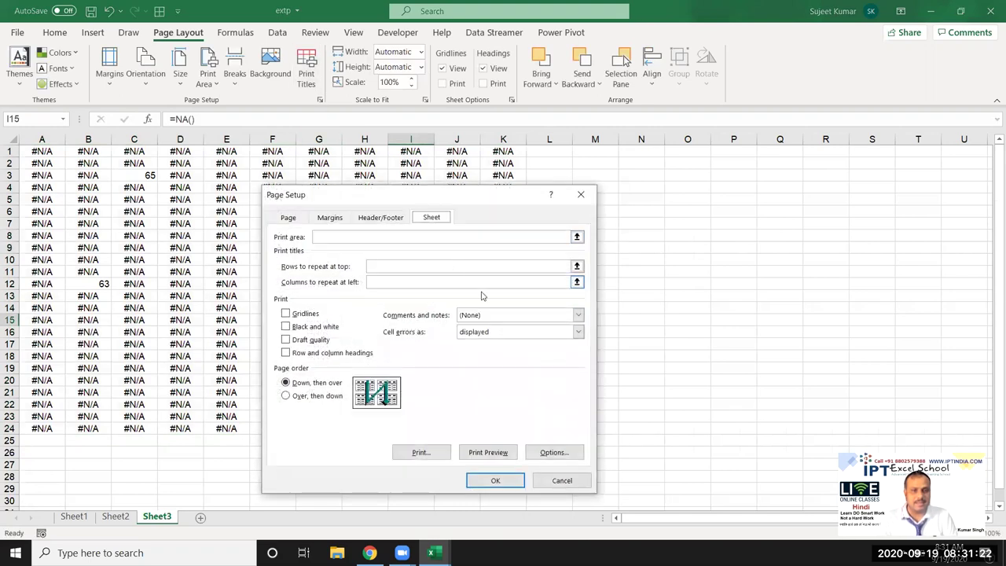
- Set Cell errors as to <blank> and check it in the print preview
click(476, 333)
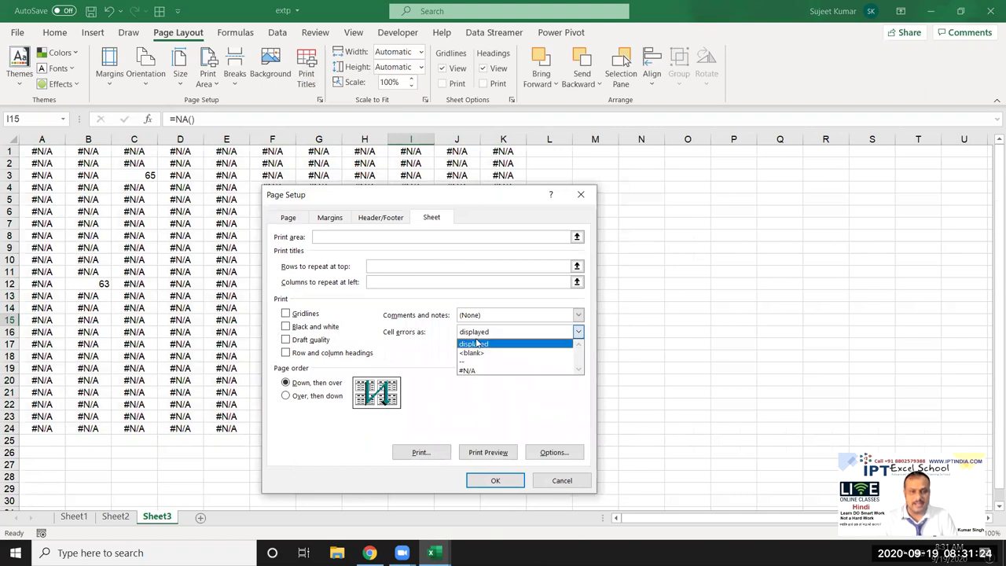
click(479, 354)
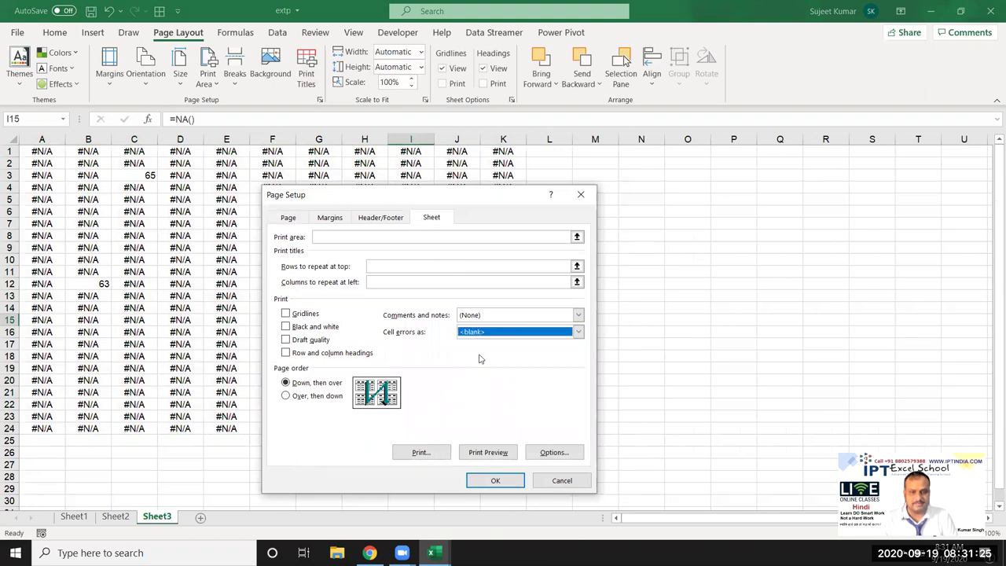
click(493, 479)
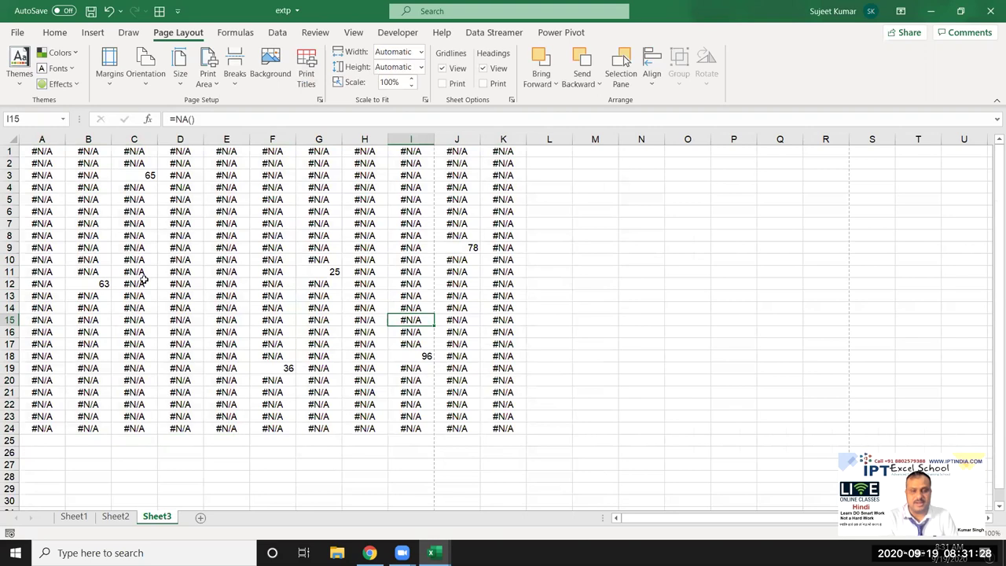
key(ctrl+p)
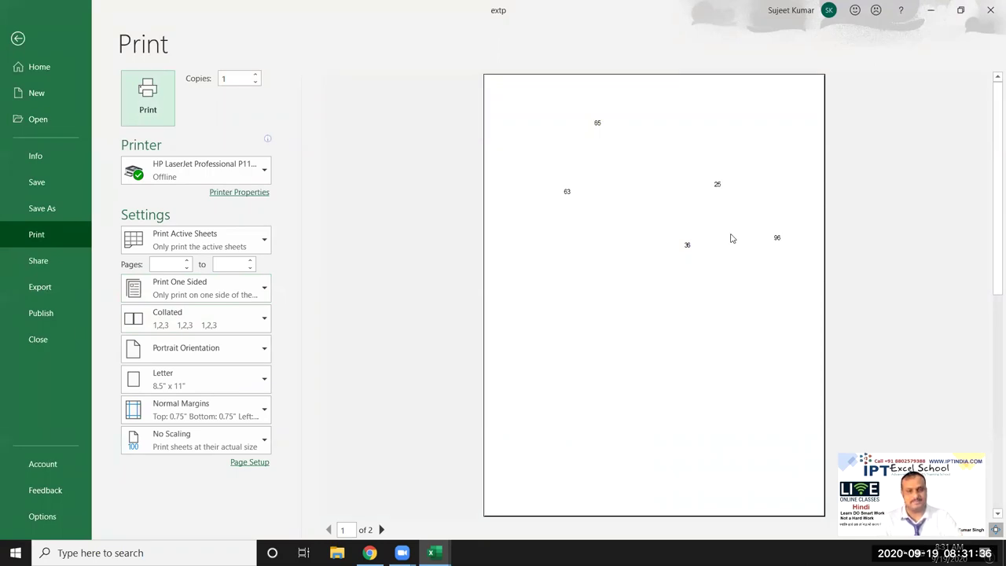
key(Escape)
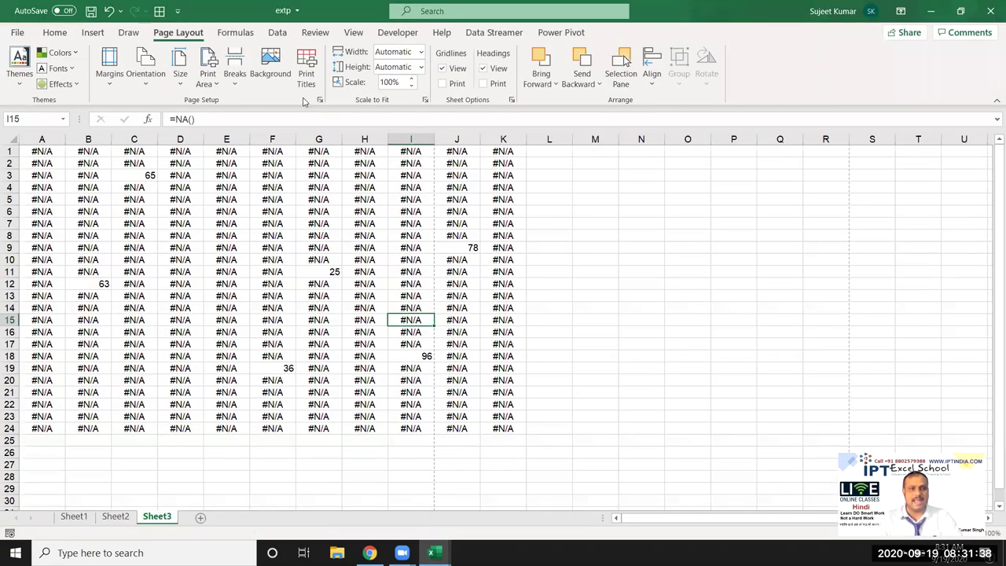
- Change Cell errors as to --, preview again, then switch to Sheet2
click(307, 77)
click(500, 332)
click(492, 362)
click(510, 480)
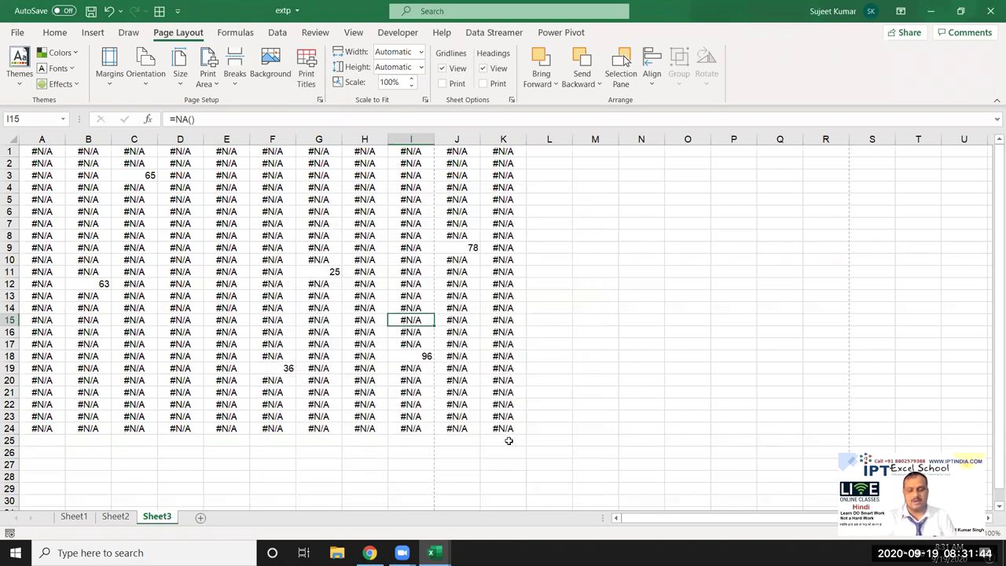
key(ctrl+p)
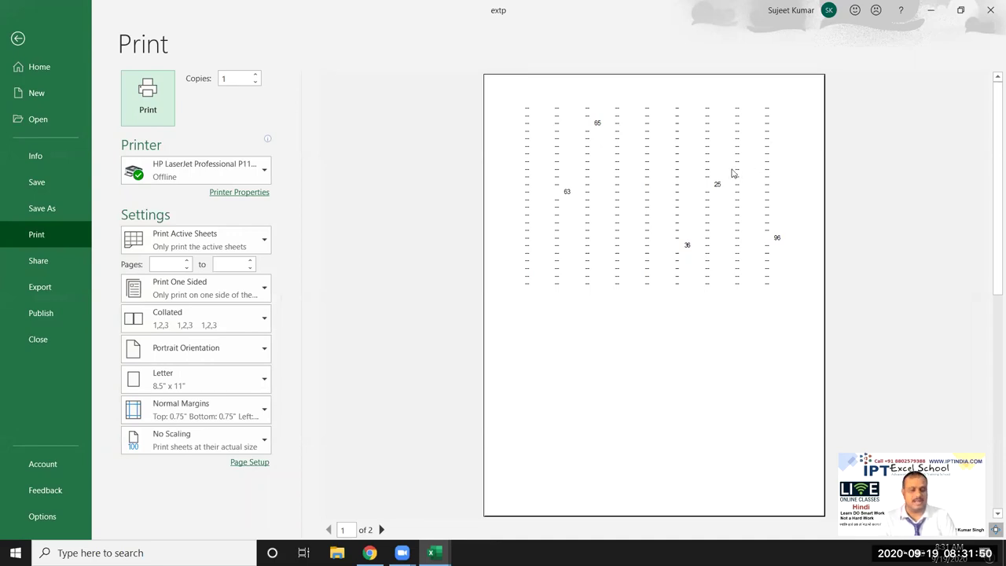
key(Escape)
click(366, 257)
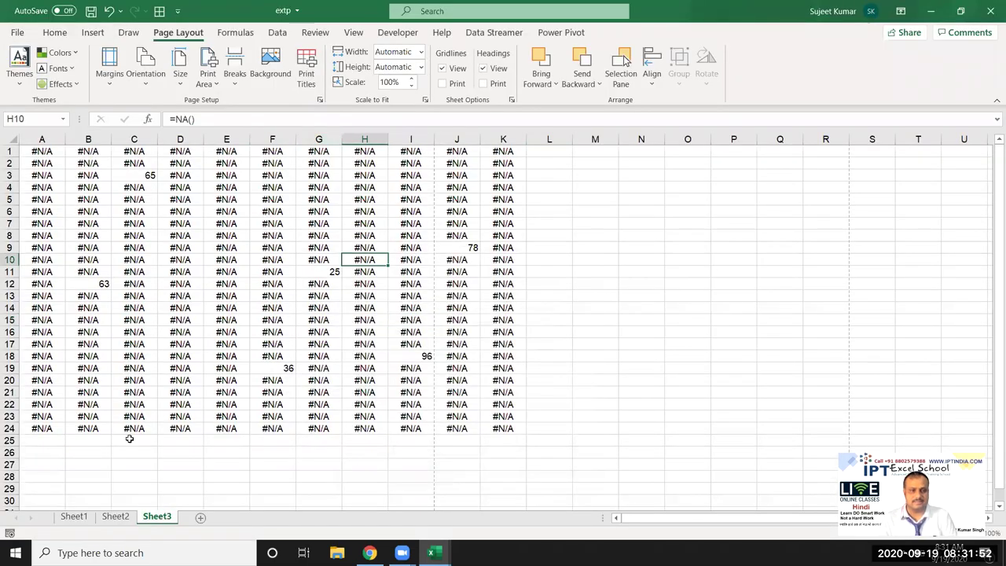
click(115, 516)
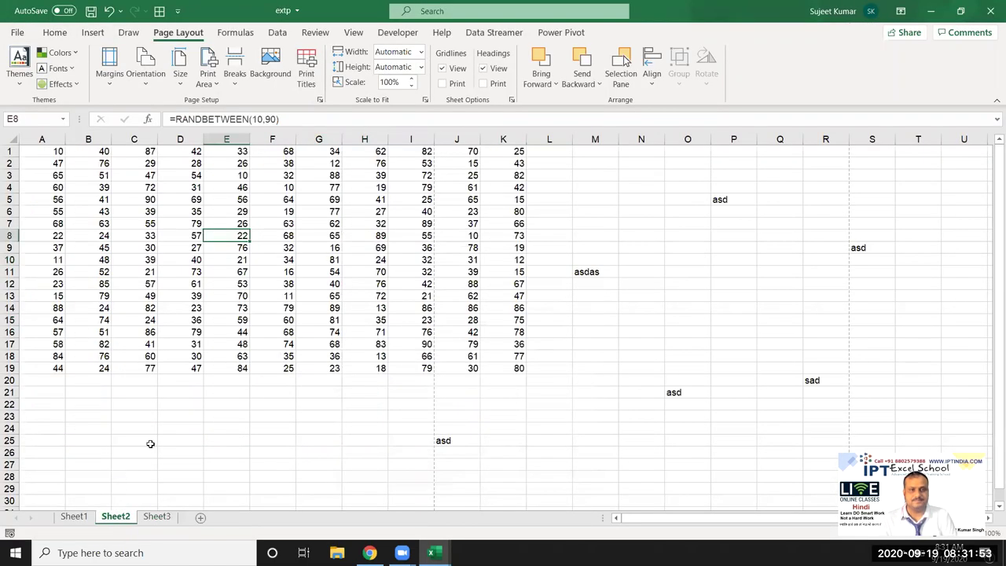
- Cancel Sheet2's Page Setup without changes and switch to the Sheet1 sales table
click(306, 76)
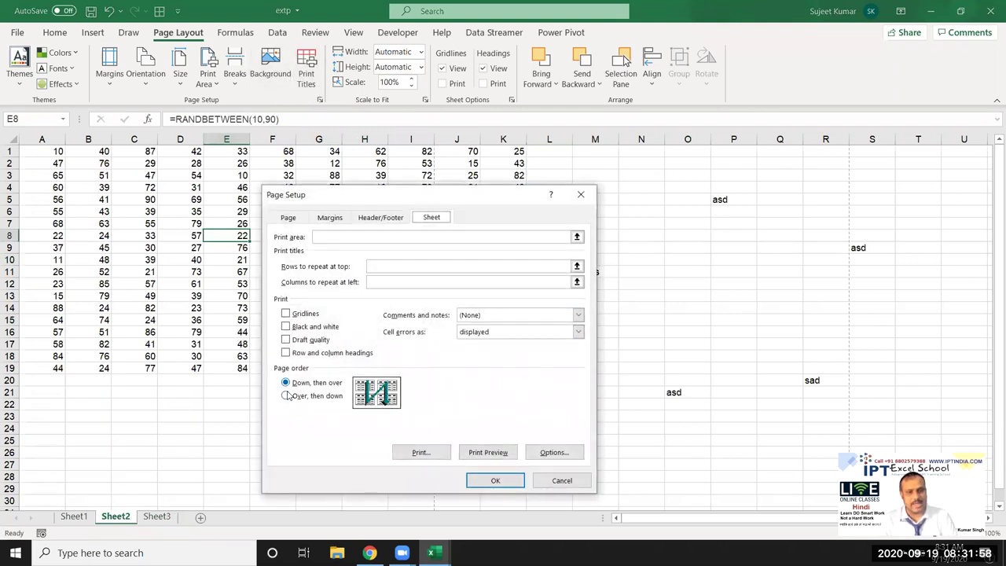
key(Escape)
click(74, 516)
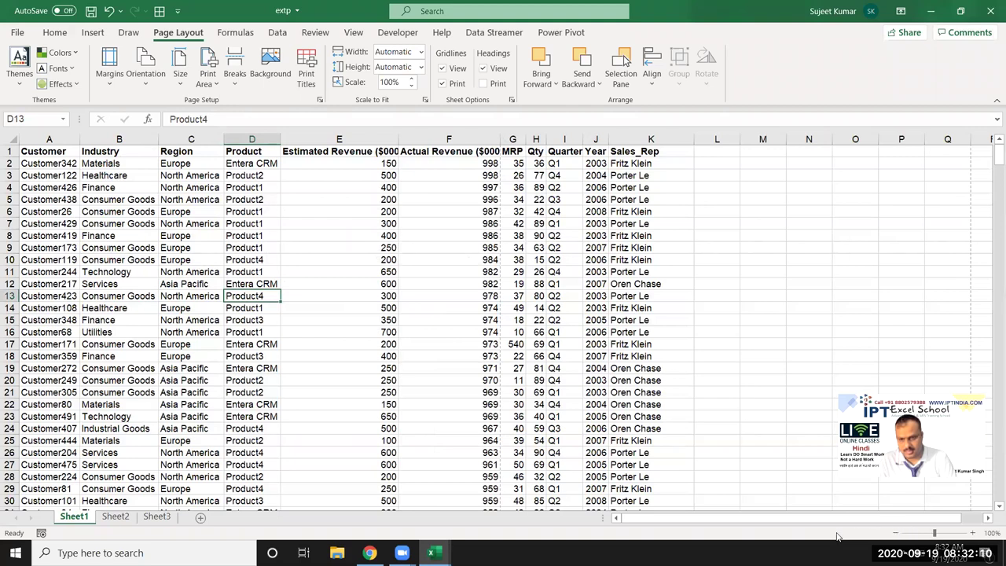
- Restore, maximize and minimize the Excel window, bringing the blank Book1 workbook forward
click(966, 16)
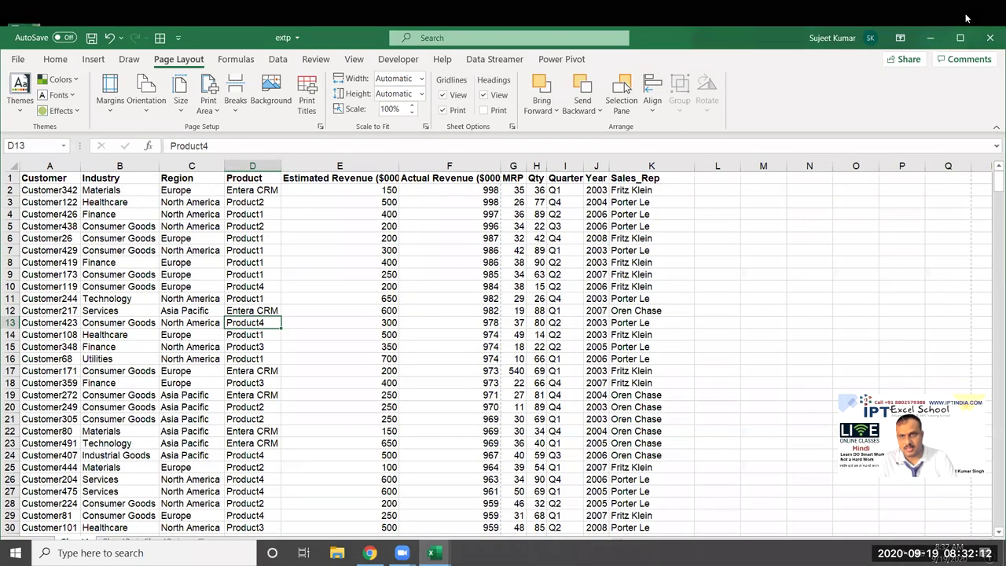
click(962, 37)
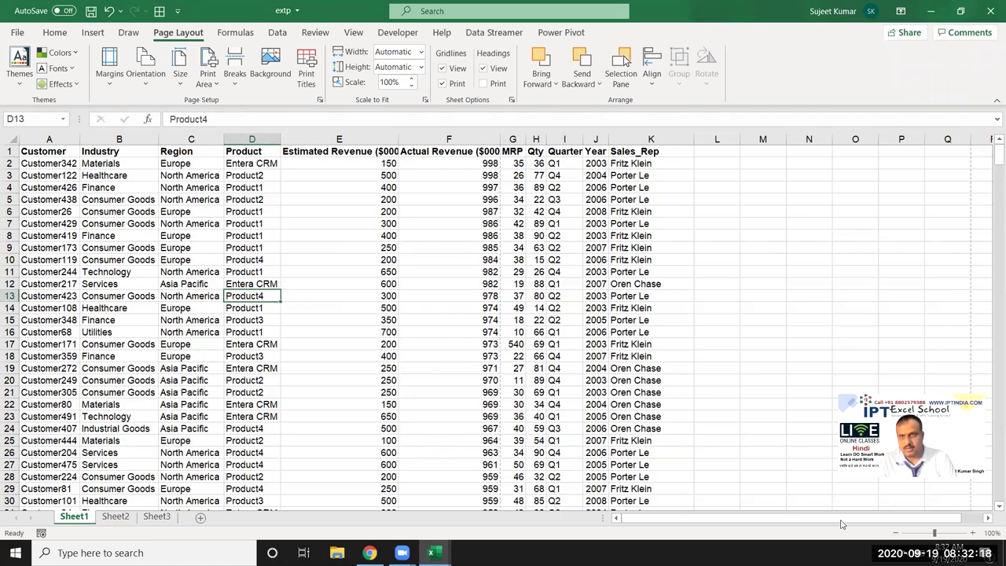
click(932, 14)
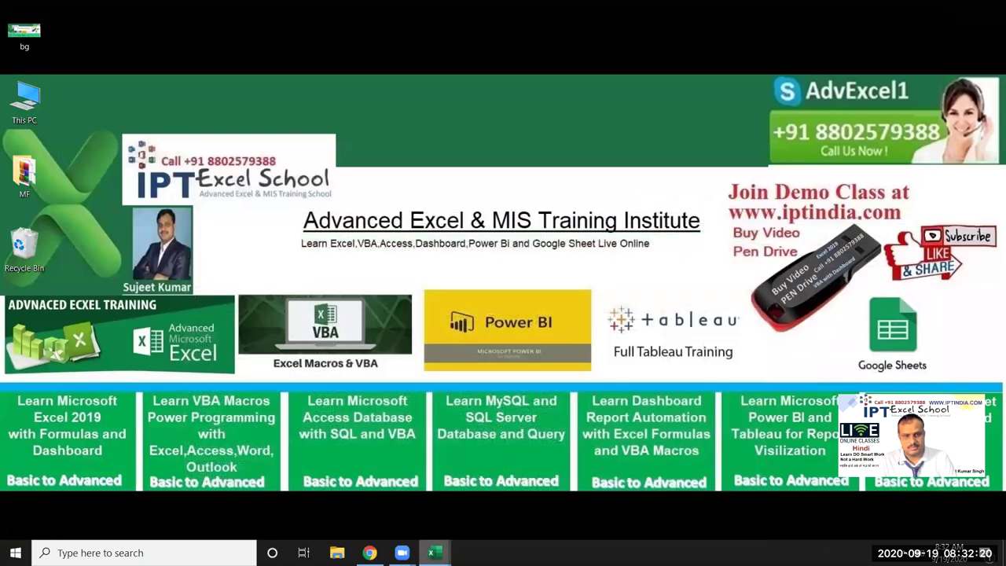
mouse_move(429, 550)
click(336, 506)
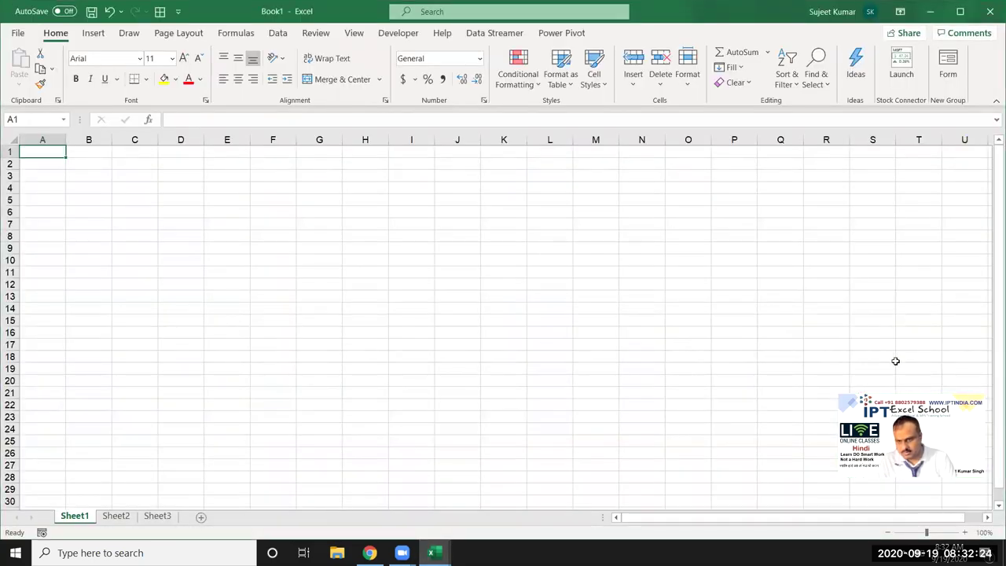
- Zoom Book1 to 117%, close it, and return to the sales workbook's View tab
drag(926, 533, 929, 533)
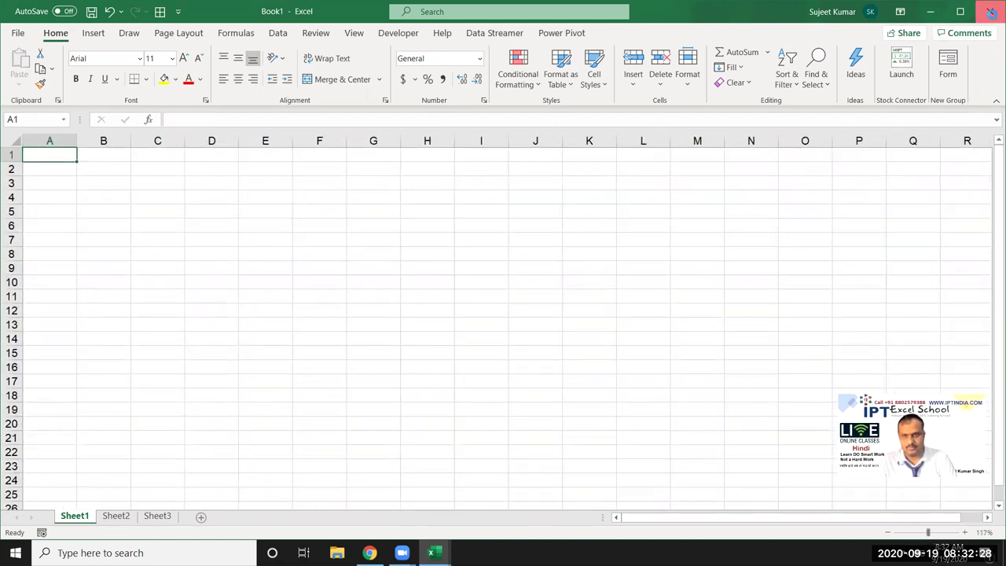
click(989, 11)
click(430, 552)
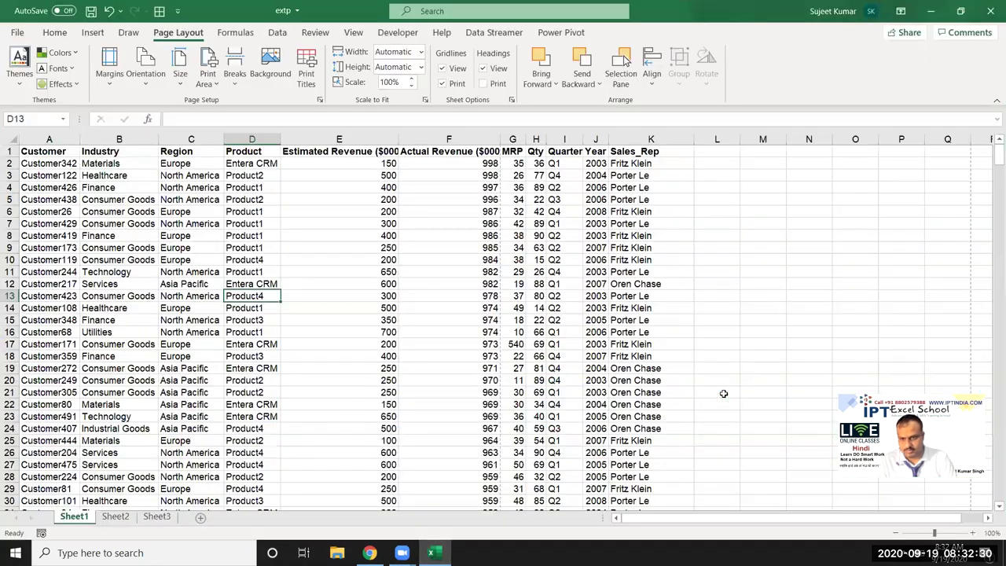
click(729, 351)
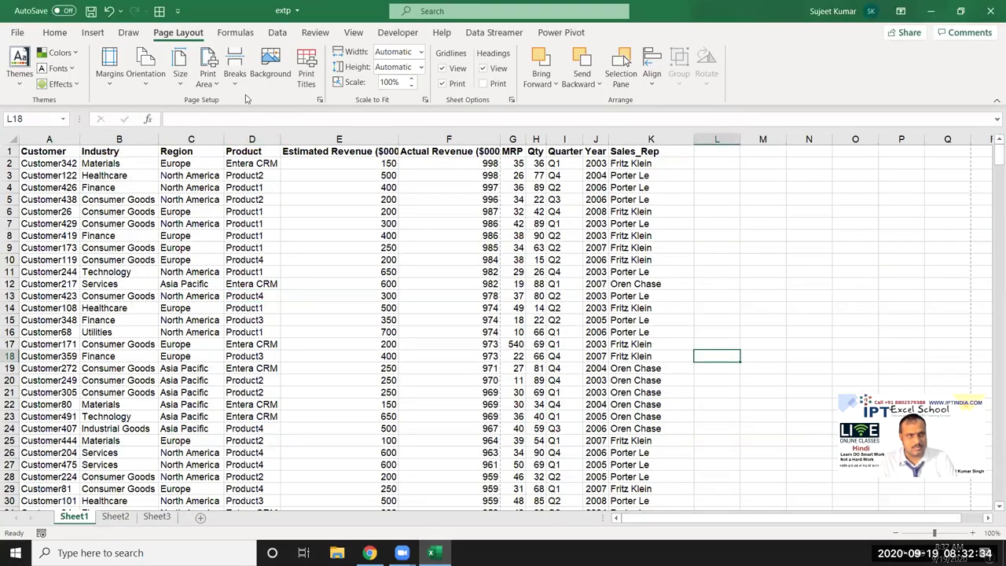
click(348, 32)
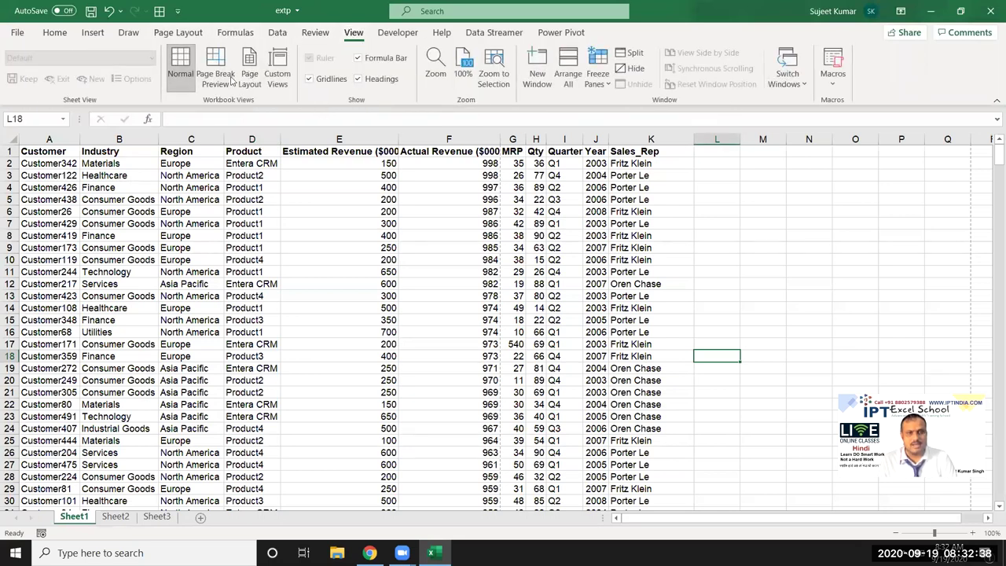
- Switch Sheet1 to Page Break Preview and scroll through pages 1 to 3 and back up
click(217, 78)
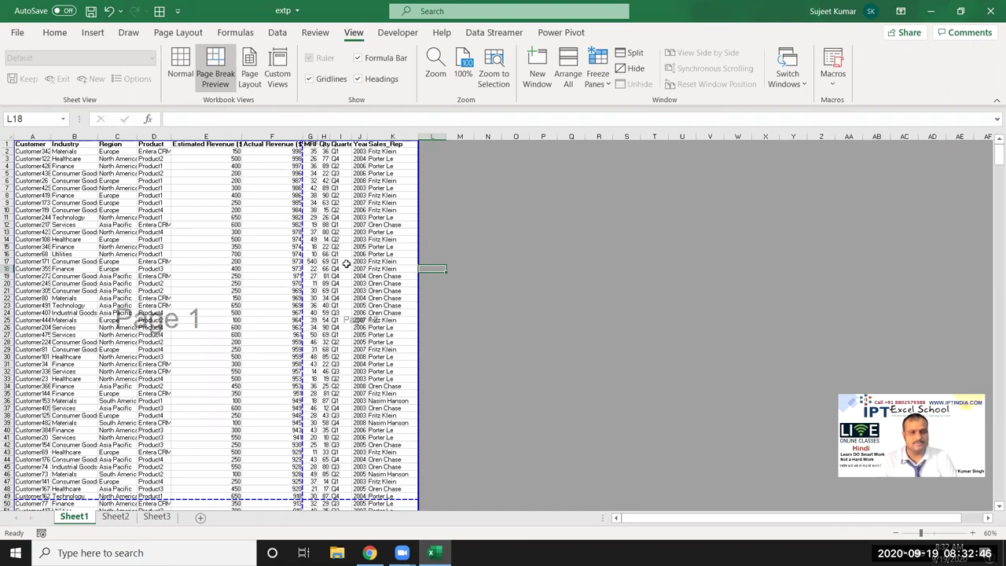
scroll(232, 304, up, 2)
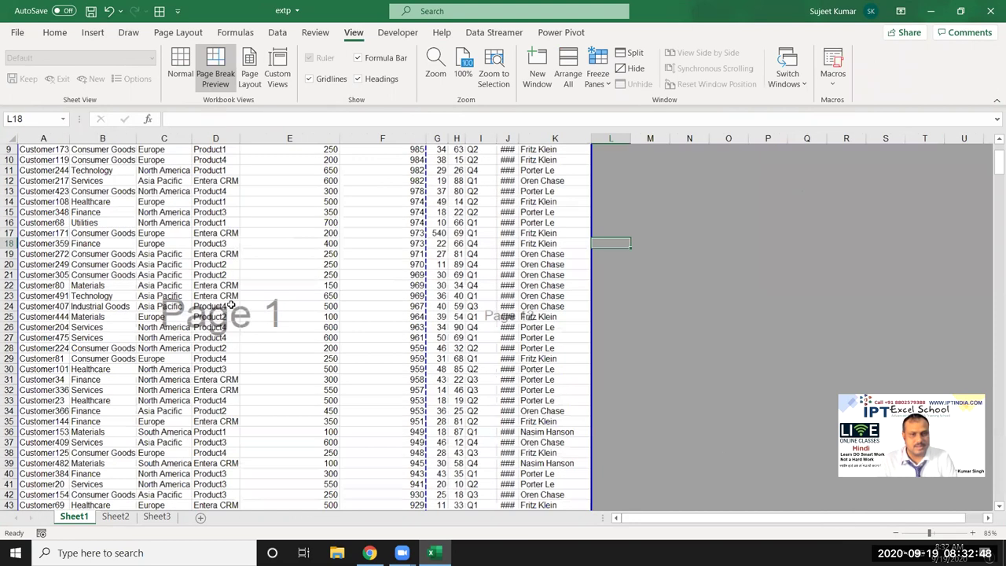
scroll(231, 302, up, 2)
scroll(273, 281, up, 4)
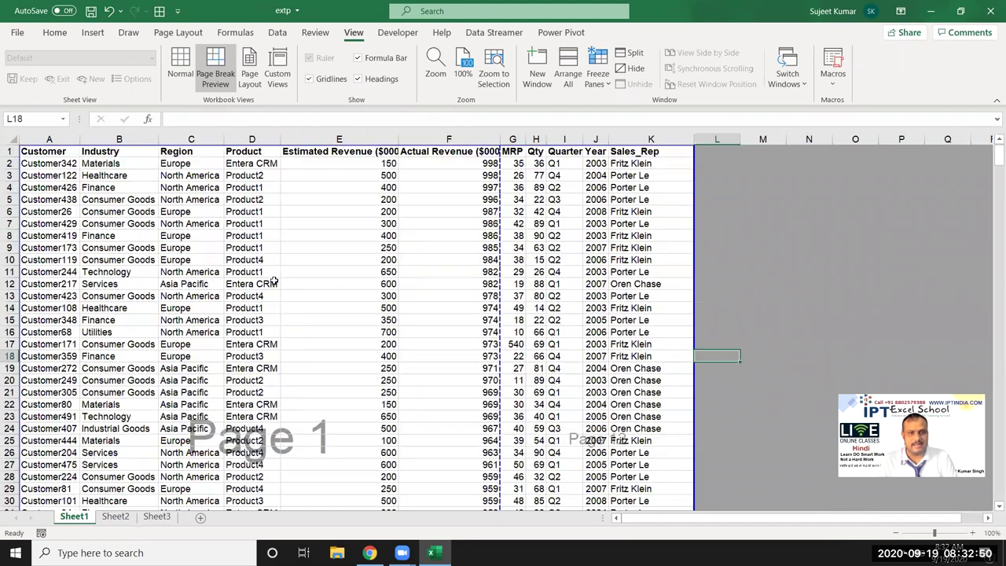
scroll(303, 375, down, 1)
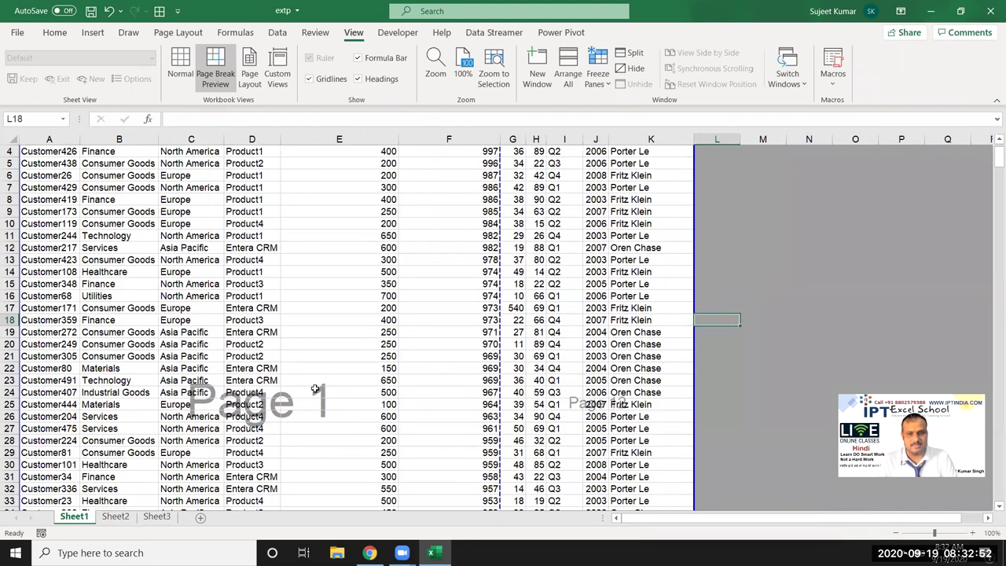
click(314, 389)
scroll(314, 391, down, 5)
scroll(314, 391, down, 9)
click(330, 464)
scroll(332, 461, down, 5)
scroll(338, 456, down, 9)
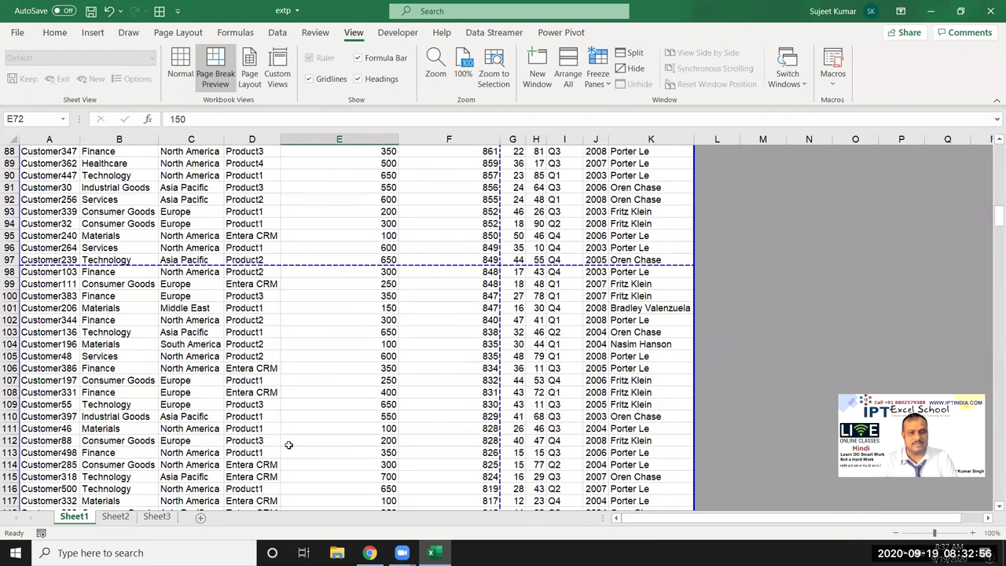
scroll(288, 445, down, 5)
click(289, 416)
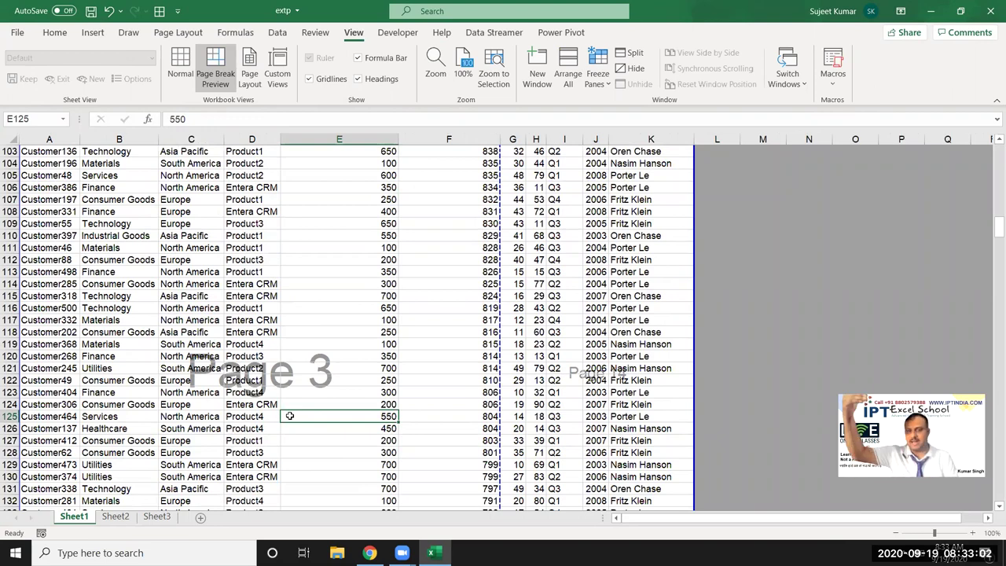
scroll(293, 281, up, 7)
scroll(293, 281, up, 10)
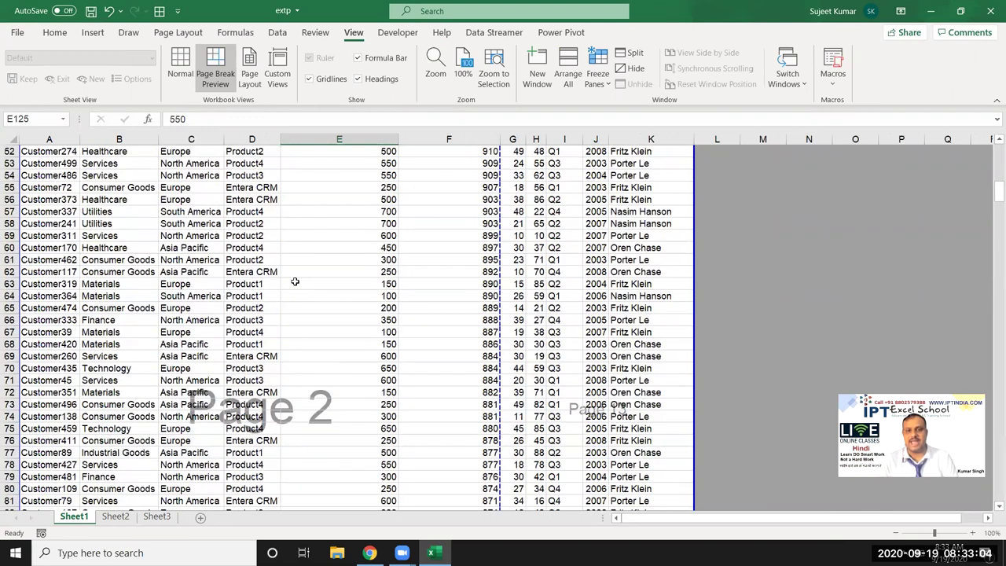
scroll(293, 281, up, 12)
scroll(293, 283, up, 5)
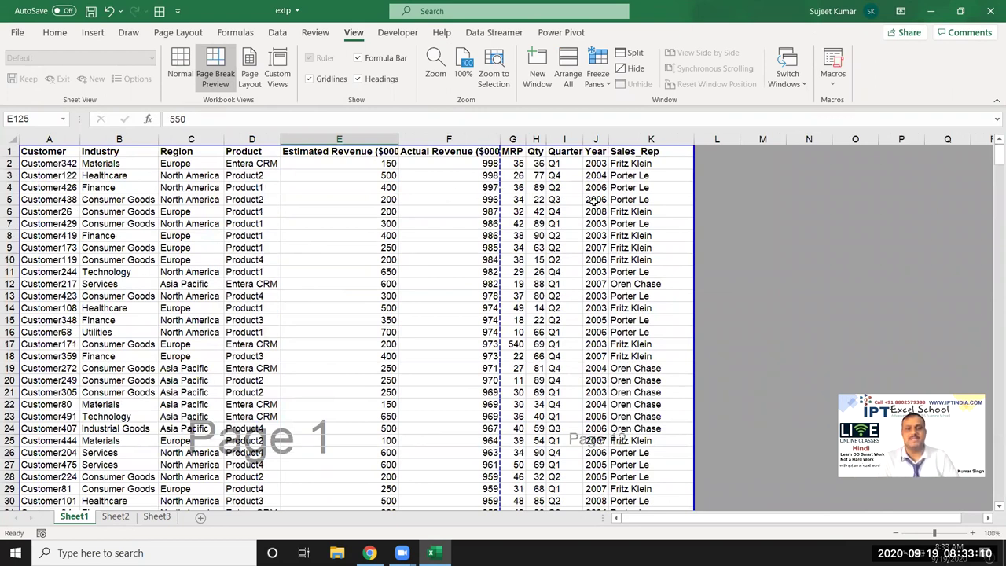
click(291, 269)
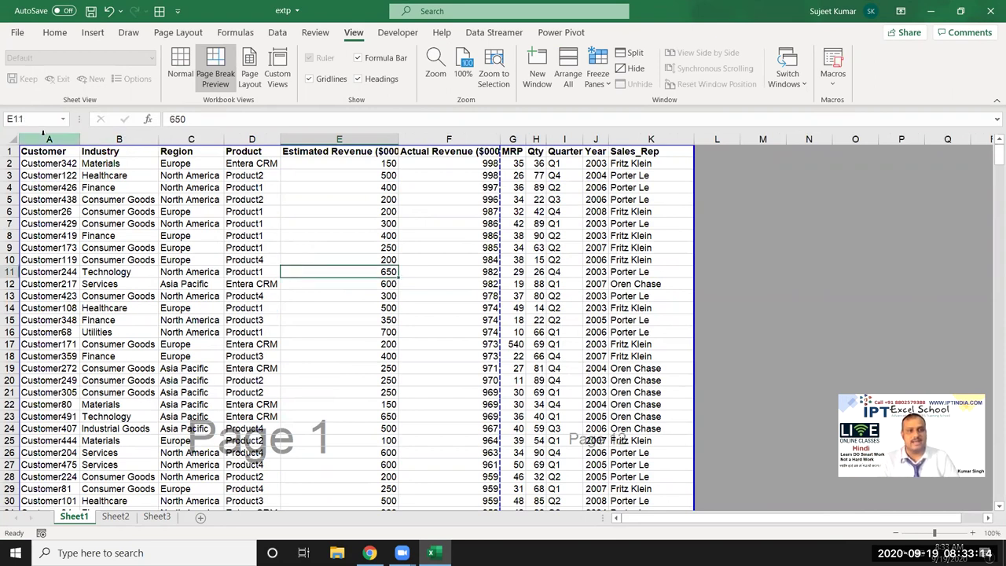
- Select columns A through F, then scroll the page break layout down and back to the top
drag(53, 139, 424, 128)
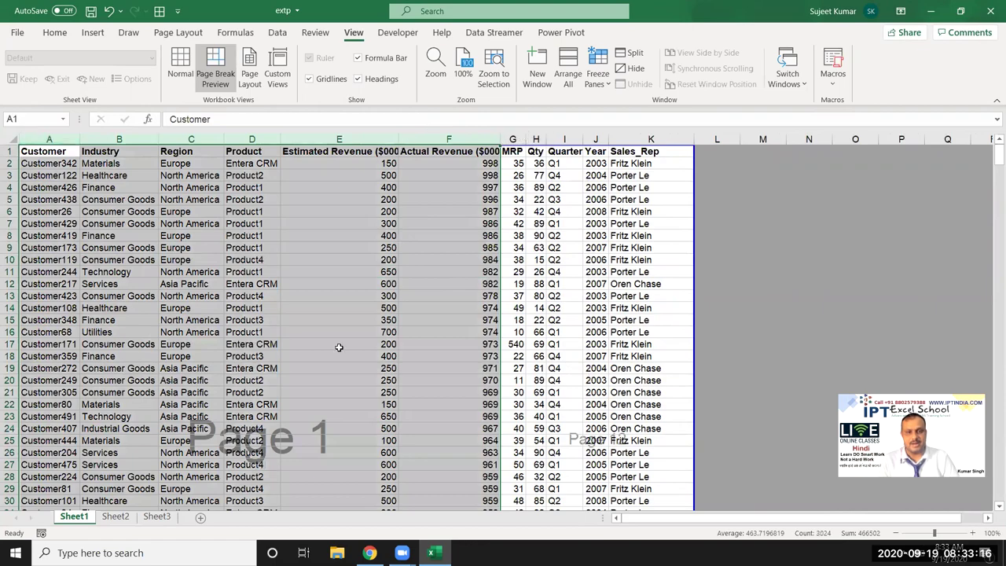
click(564, 391)
scroll(615, 444, down, 5)
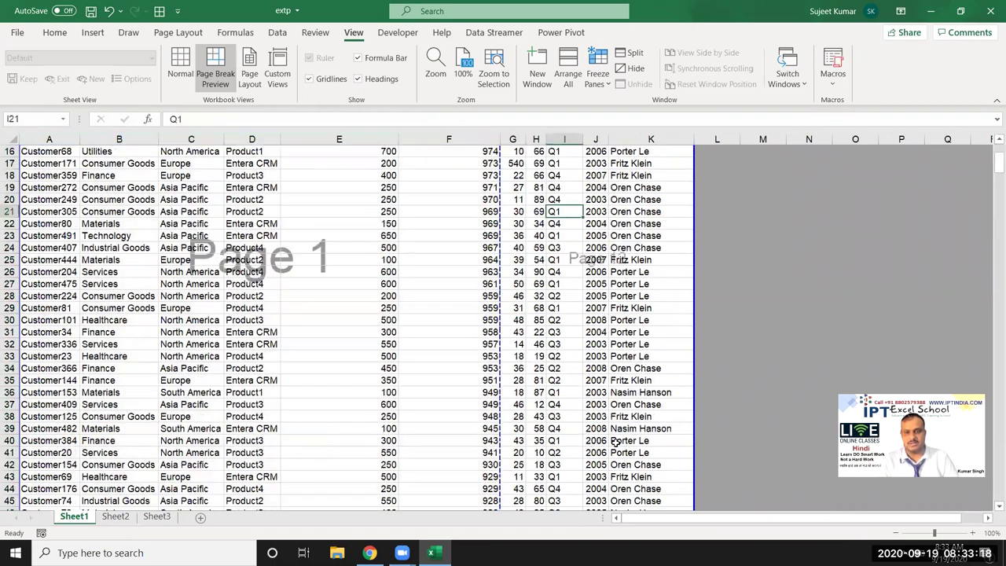
scroll(615, 444, down, 6)
scroll(617, 449, down, 9)
scroll(640, 475, down, 2)
scroll(640, 471, down, 4)
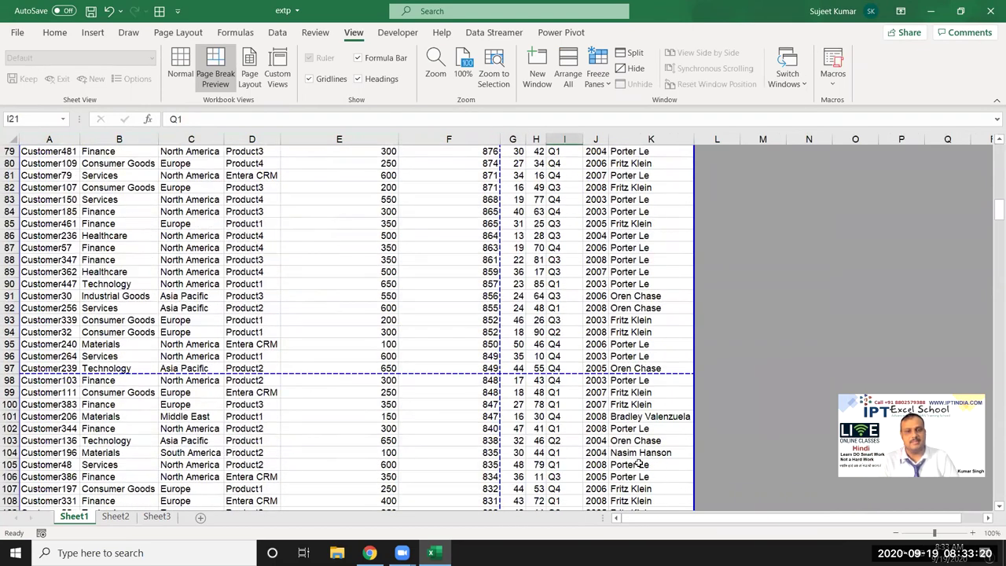
scroll(638, 462, down, 4)
scroll(629, 413, down, 5)
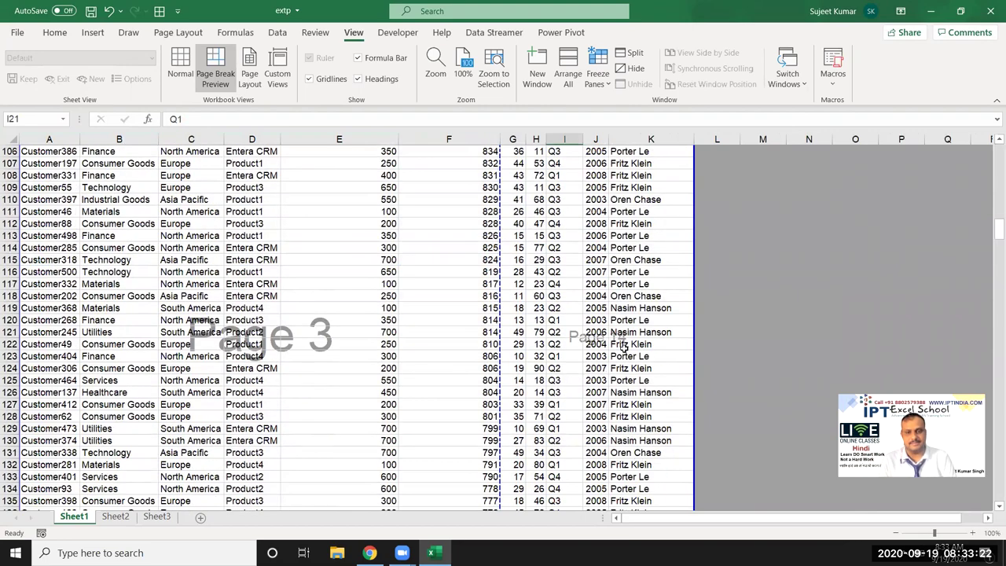
scroll(75, 344, up, 11)
scroll(75, 344, up, 8)
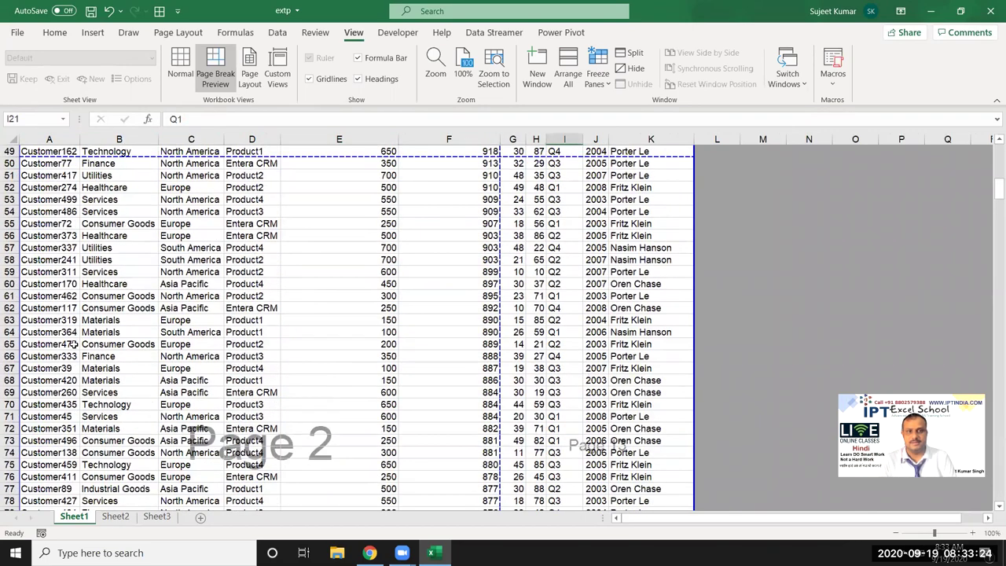
scroll(74, 343, up, 12)
scroll(129, 358, up, 4)
click(54, 32)
- Jump to the Estimated Revenue header and select cell B5
click(311, 221)
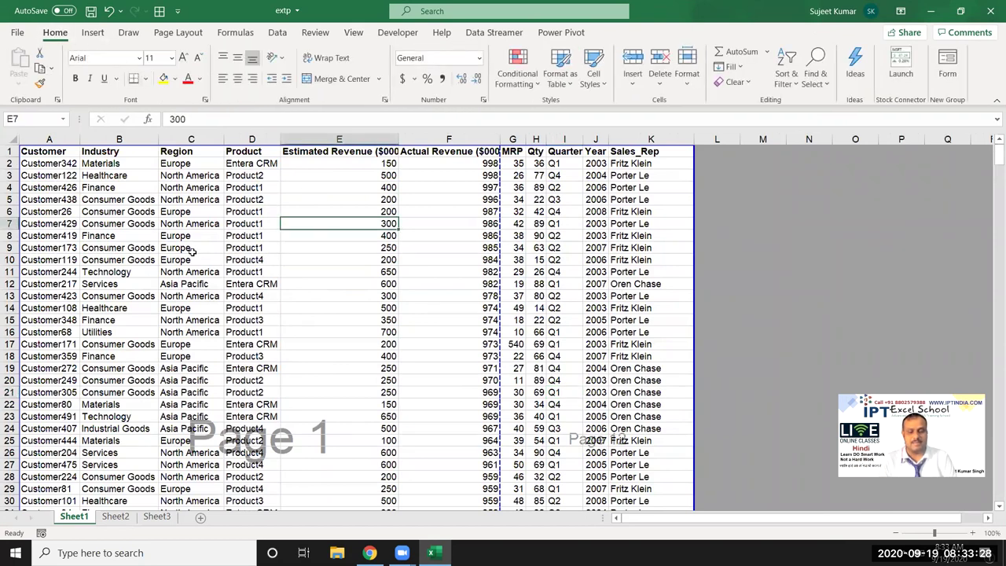
key(ctrl+Up)
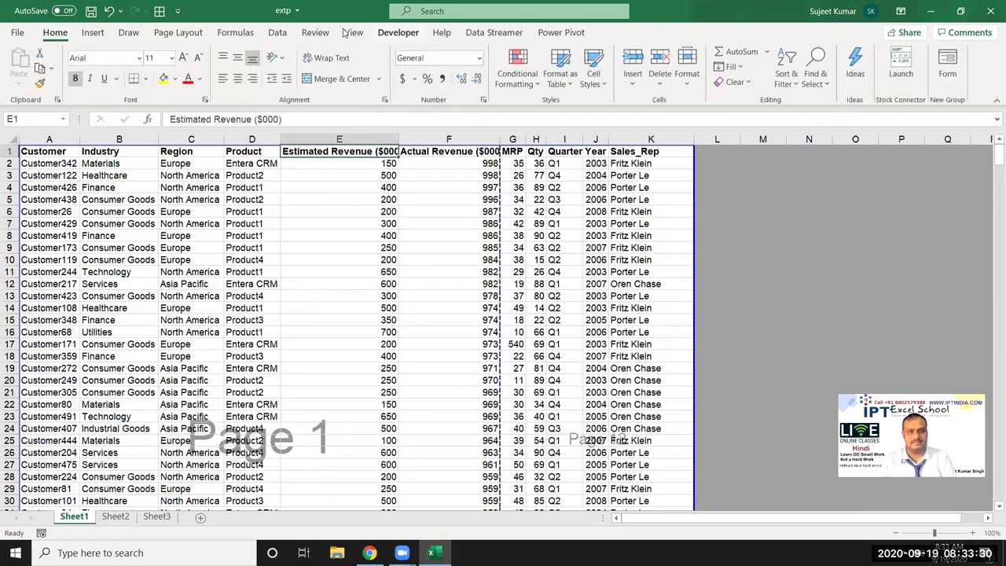
click(349, 32)
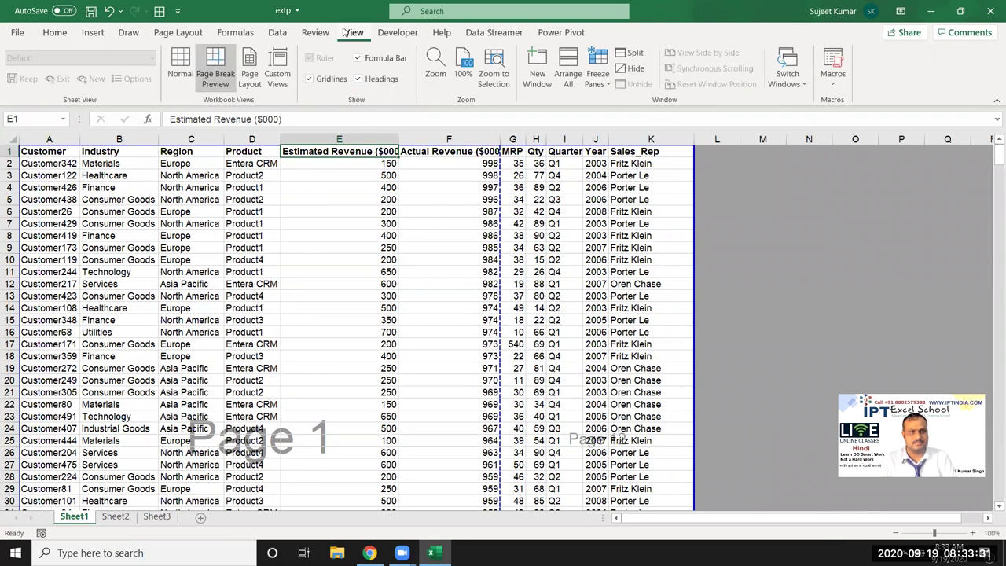
click(149, 199)
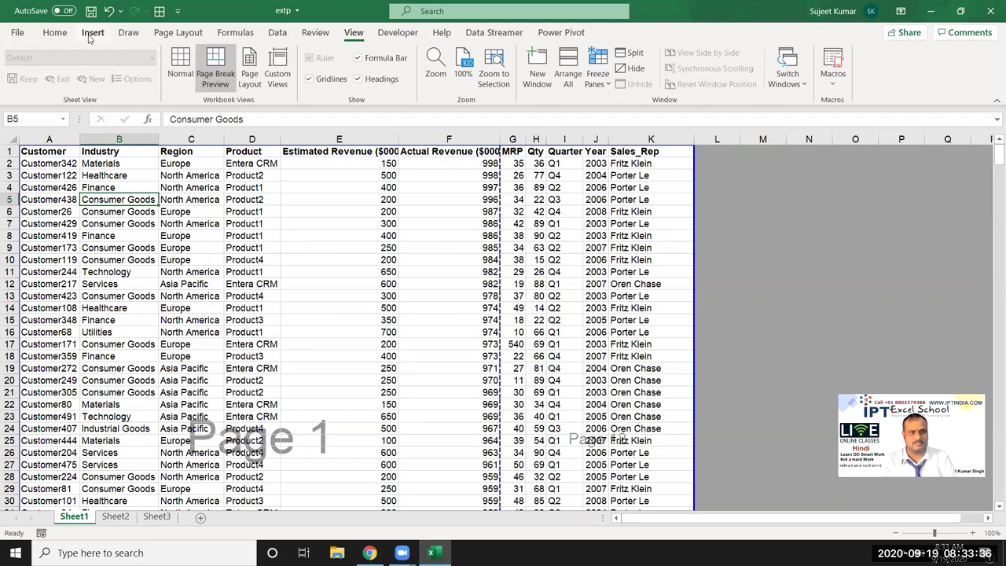
click(57, 34)
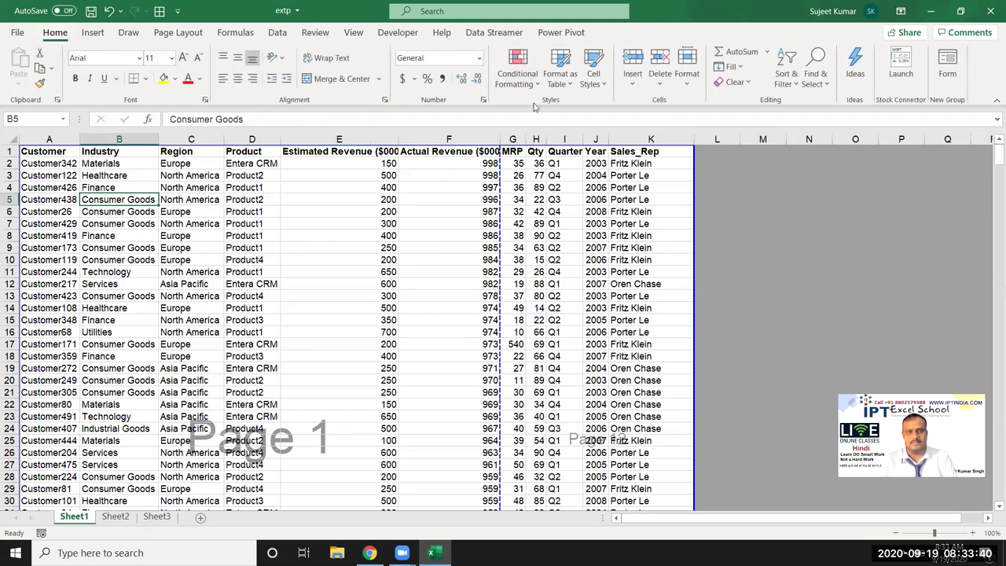
- Set the Page Setup page order to Over, then down
click(178, 32)
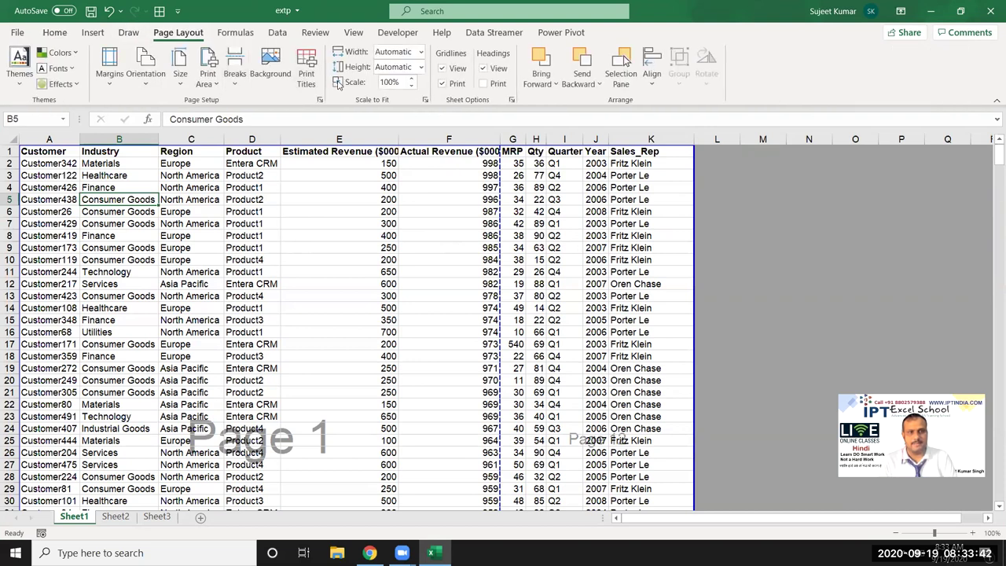
click(306, 75)
click(317, 396)
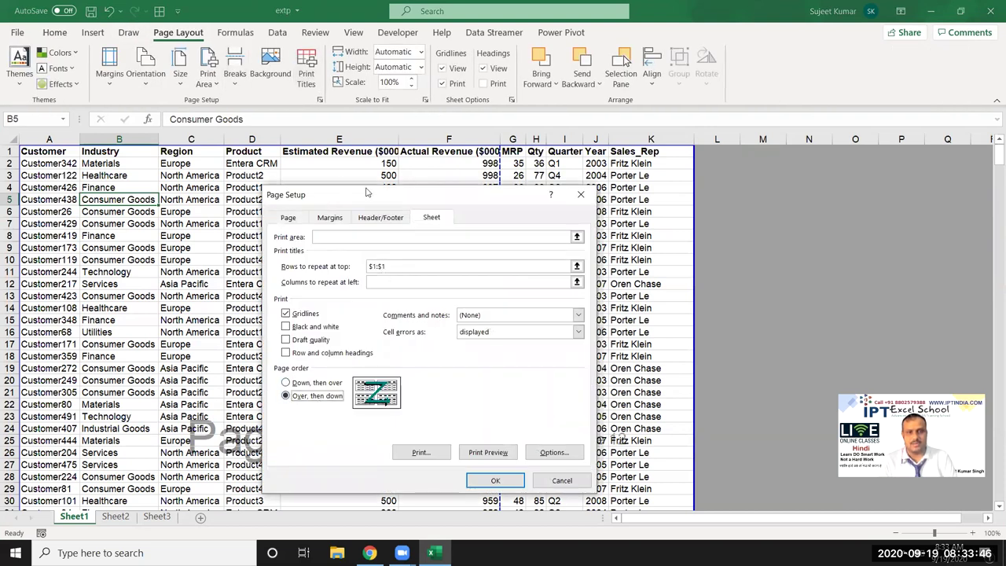
drag(360, 228, 234, 354)
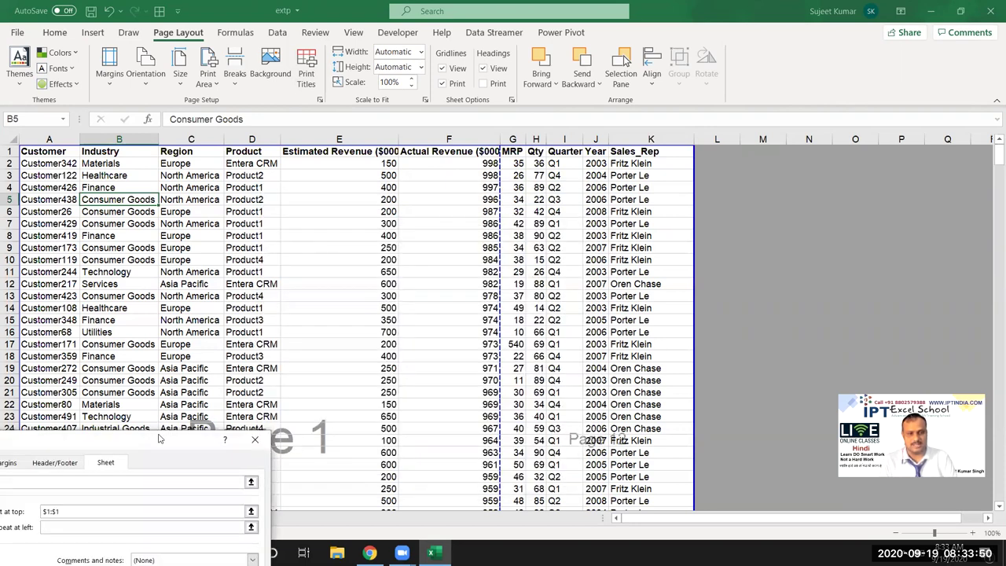
drag(164, 440, 344, 154)
click(355, 444)
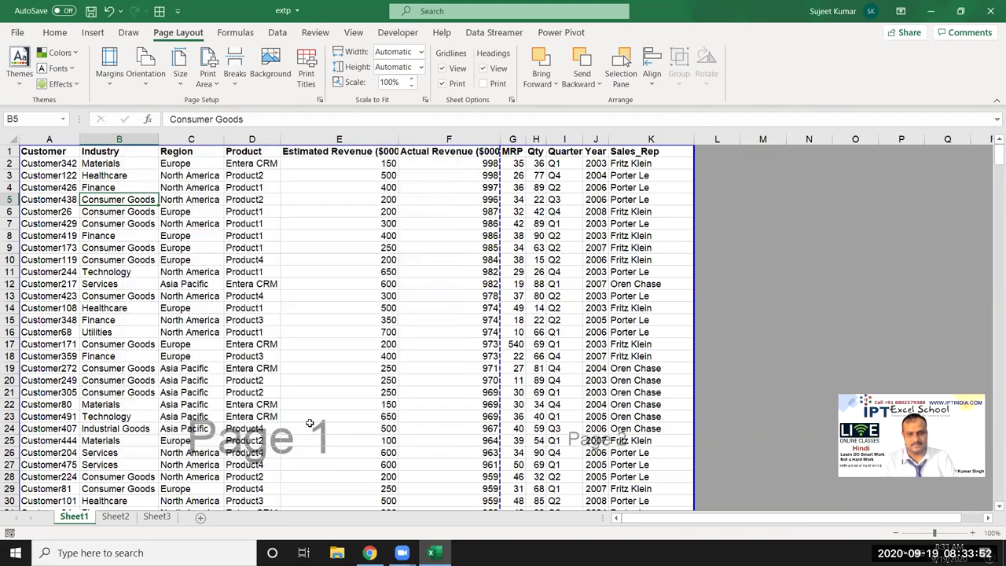
- Check the page breaks, change page order back to Down, then over, and return to Normal view
click(265, 437)
click(588, 440)
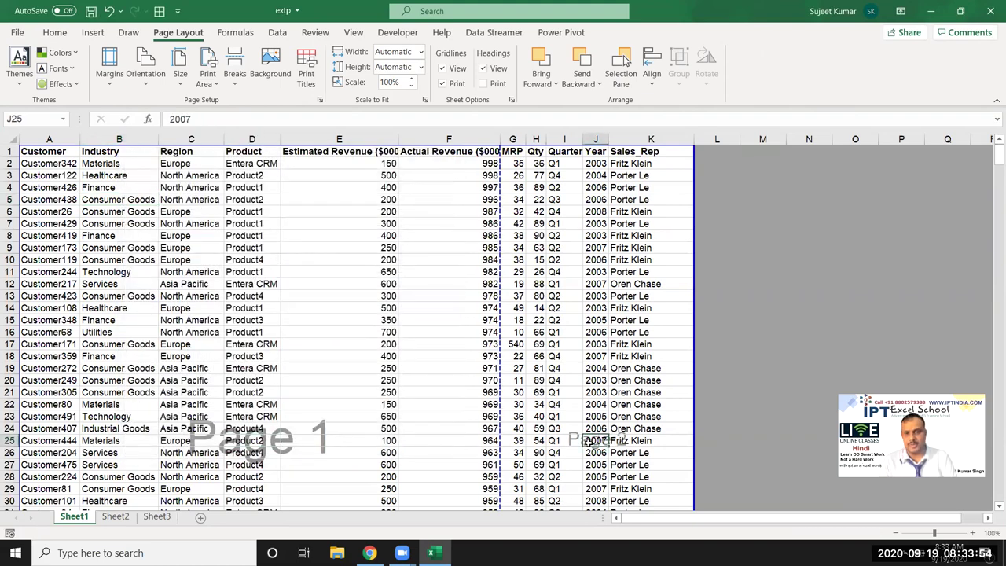
scroll(577, 436, down, 8)
scroll(359, 449, down, 4)
click(362, 452)
click(567, 440)
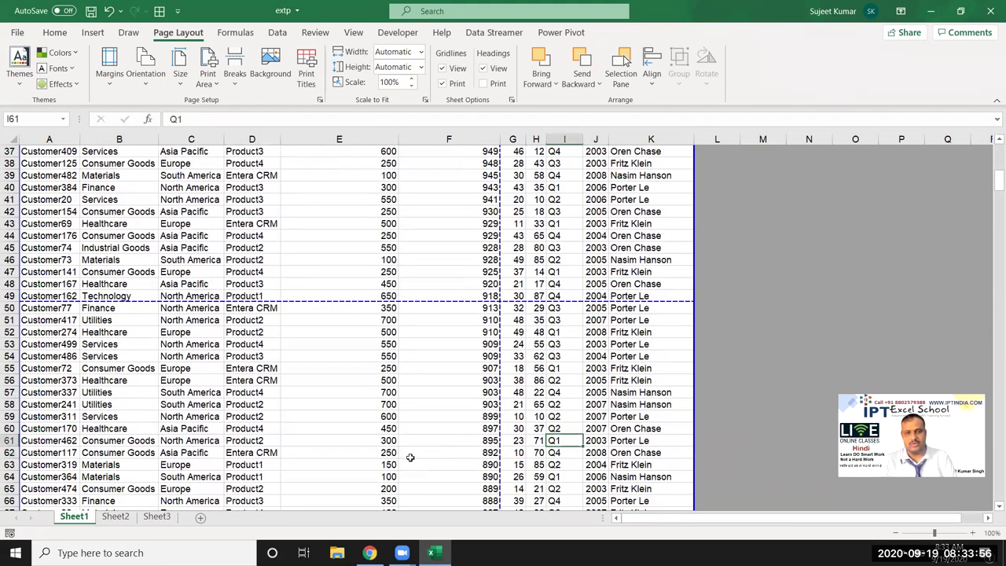
scroll(401, 459, down, 6)
click(307, 75)
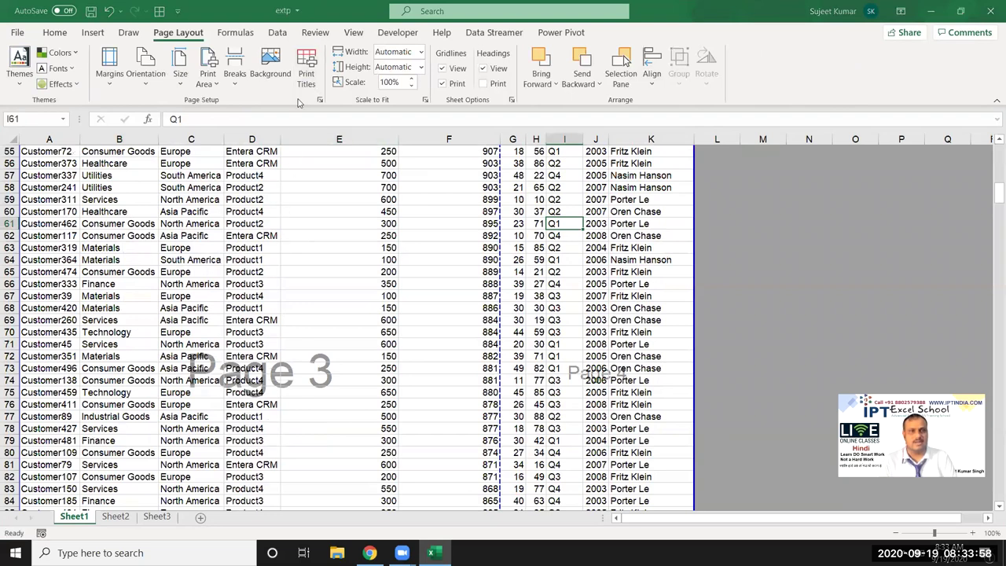
click(162, 348)
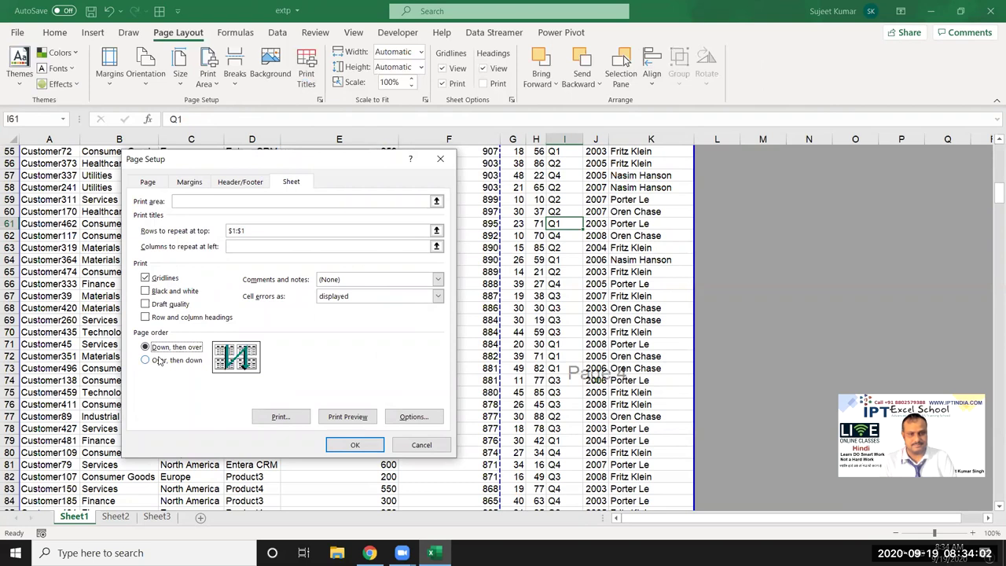
click(354, 445)
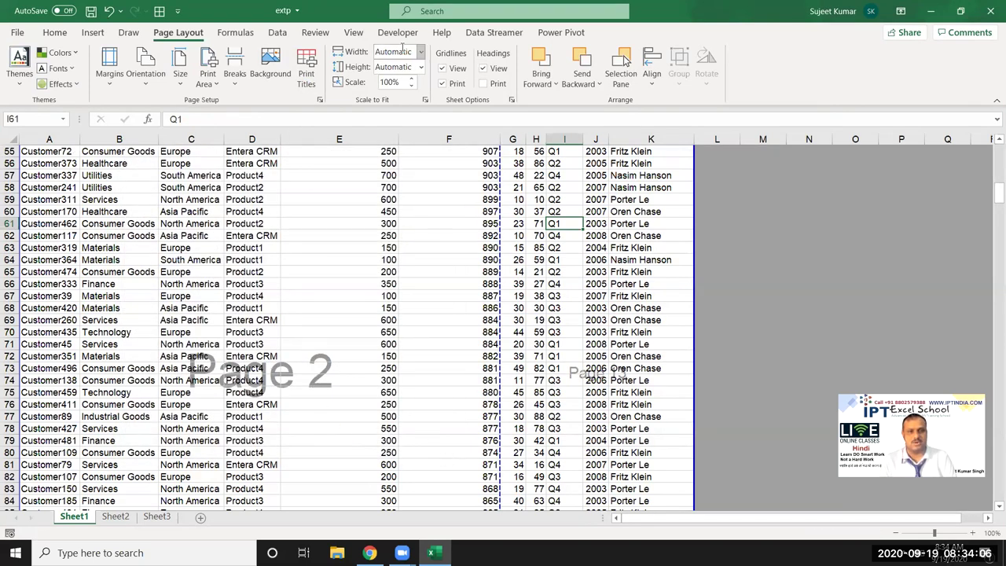
click(353, 33)
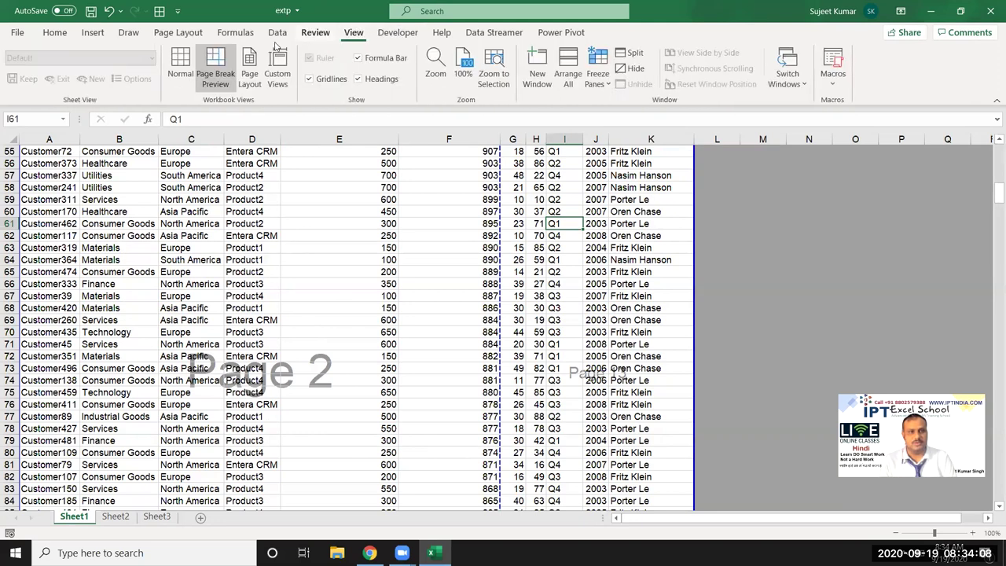
click(179, 79)
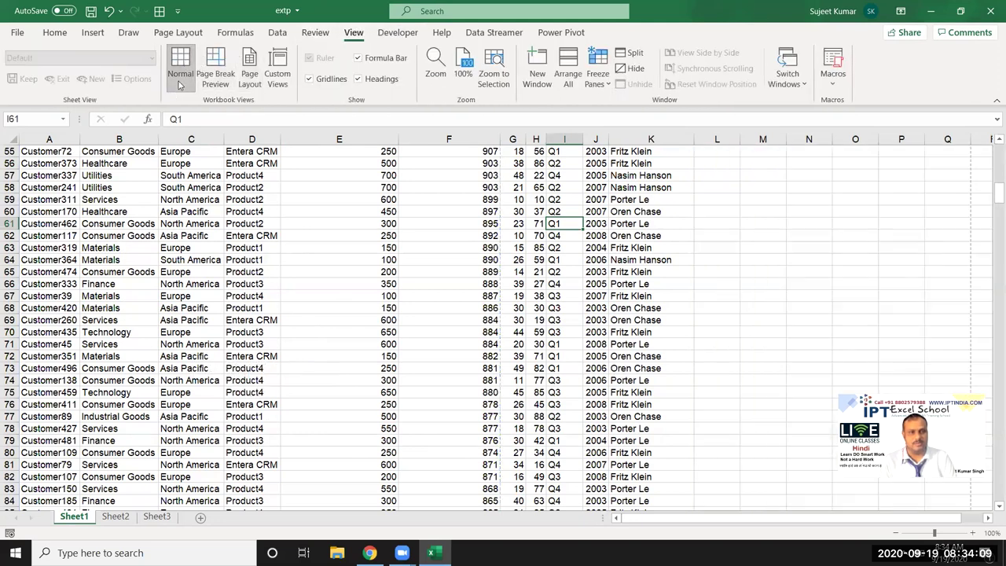
- Go to the top of the sheet and preview the 22-page printout, then exit the preview
click(188, 260)
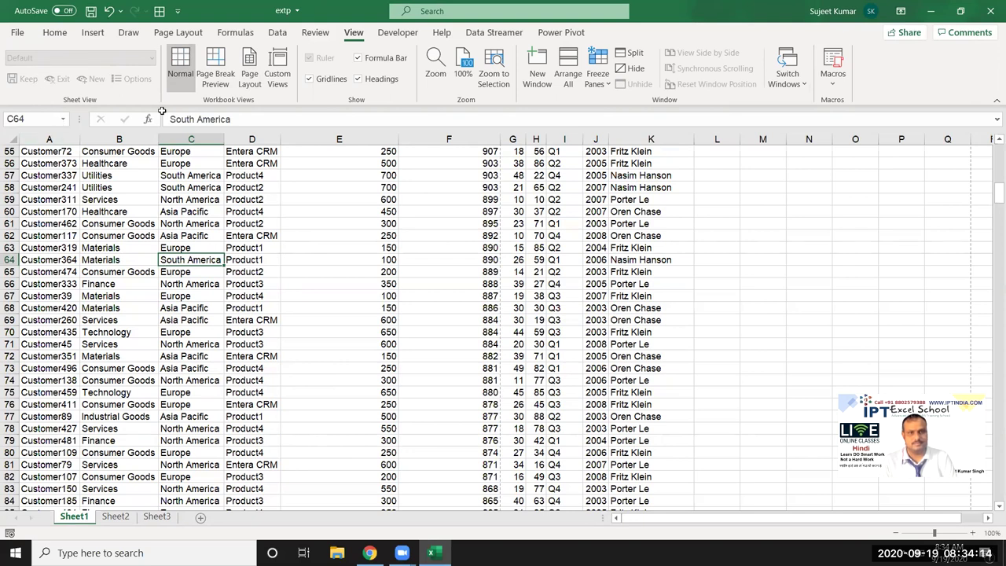
click(118, 212)
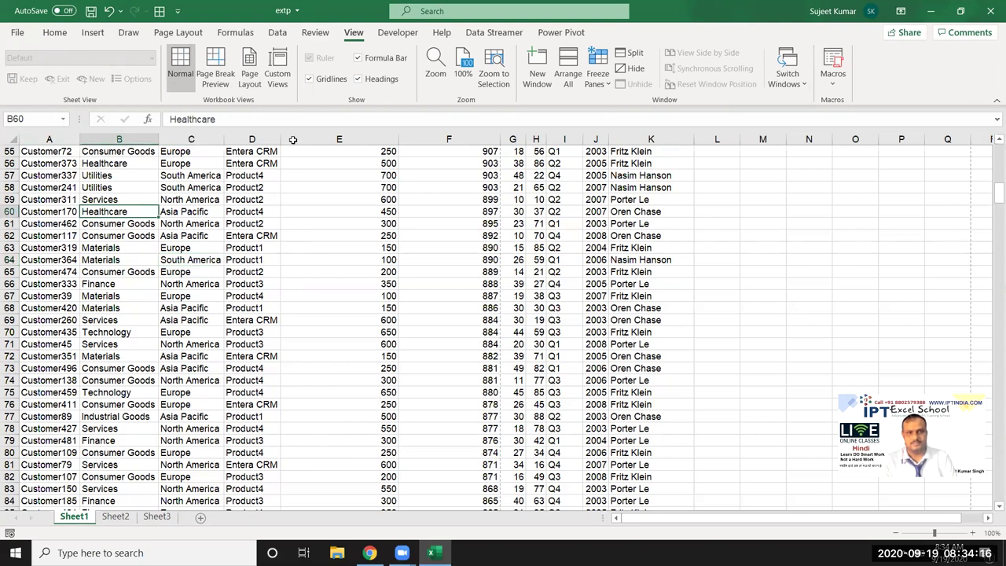
click(178, 32)
click(317, 200)
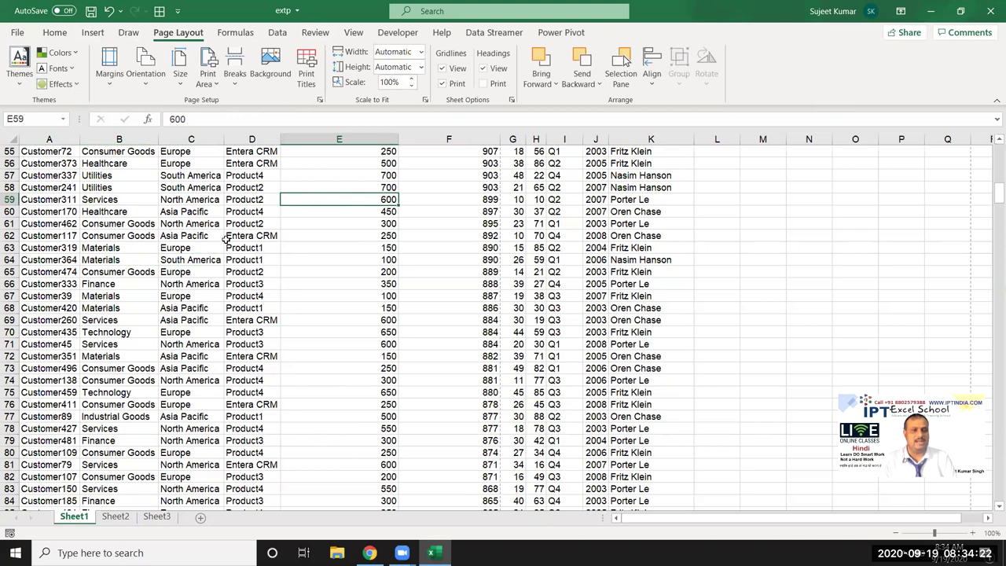
scroll(227, 239, up, 5)
scroll(189, 228, up, 5)
key(ctrl+Up)
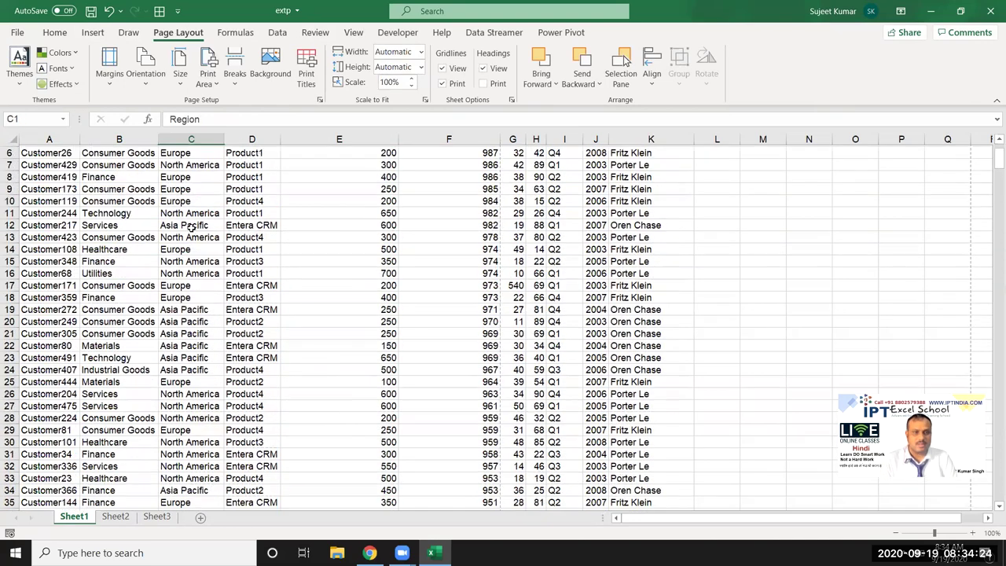
key(ctrl+p)
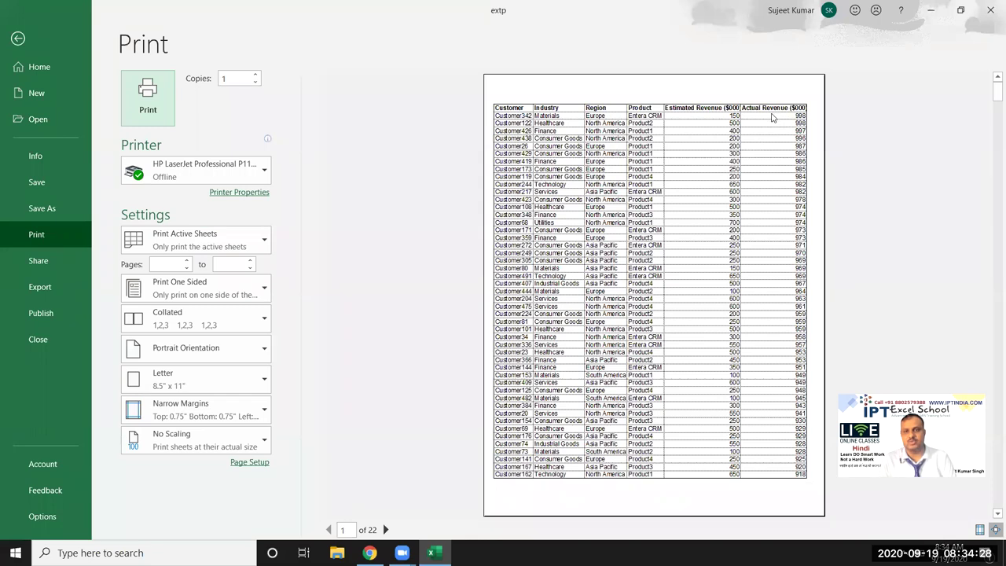
key(Escape)
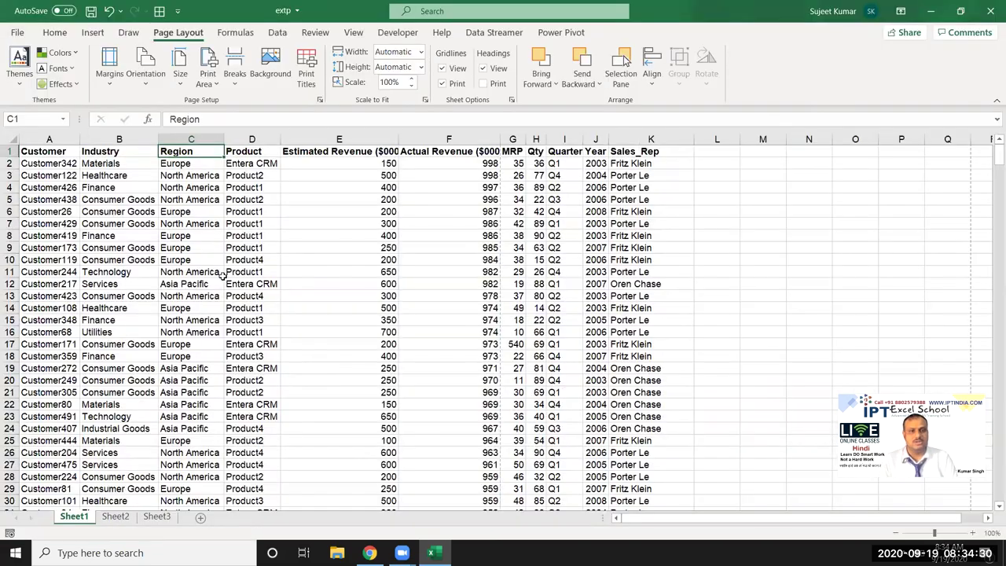
- Turn on Wrap Text for the header row A1:K1
click(370, 238)
drag(47, 154, 625, 151)
click(47, 31)
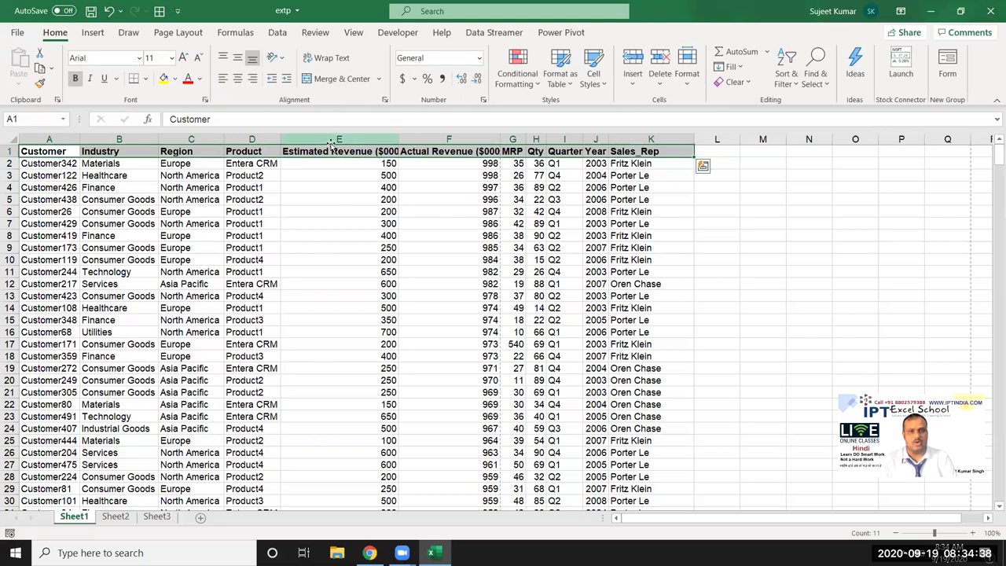
click(326, 58)
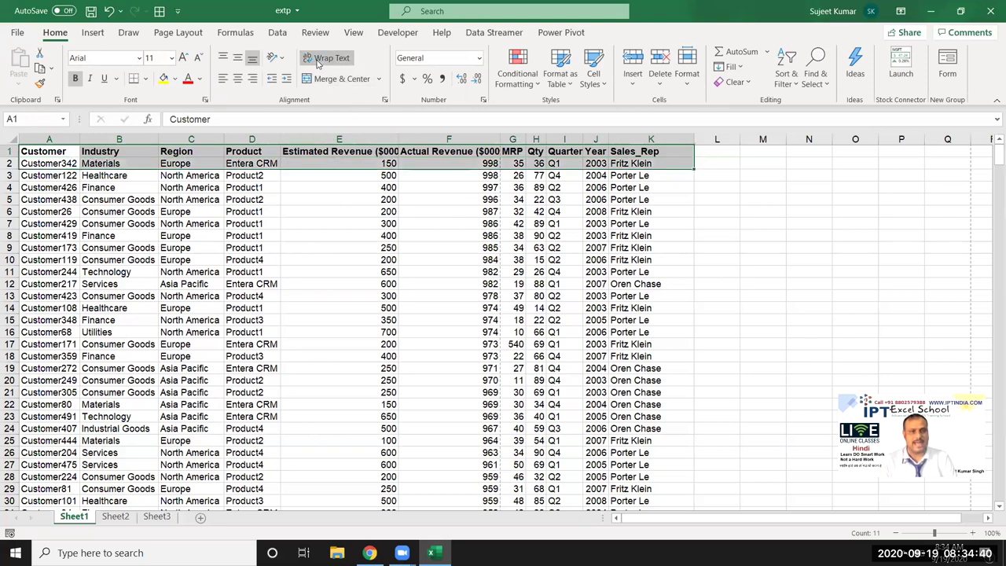
- Narrow columns E and F and make row 1 taller to show the wrapped headers
click(345, 249)
drag(399, 140, 334, 148)
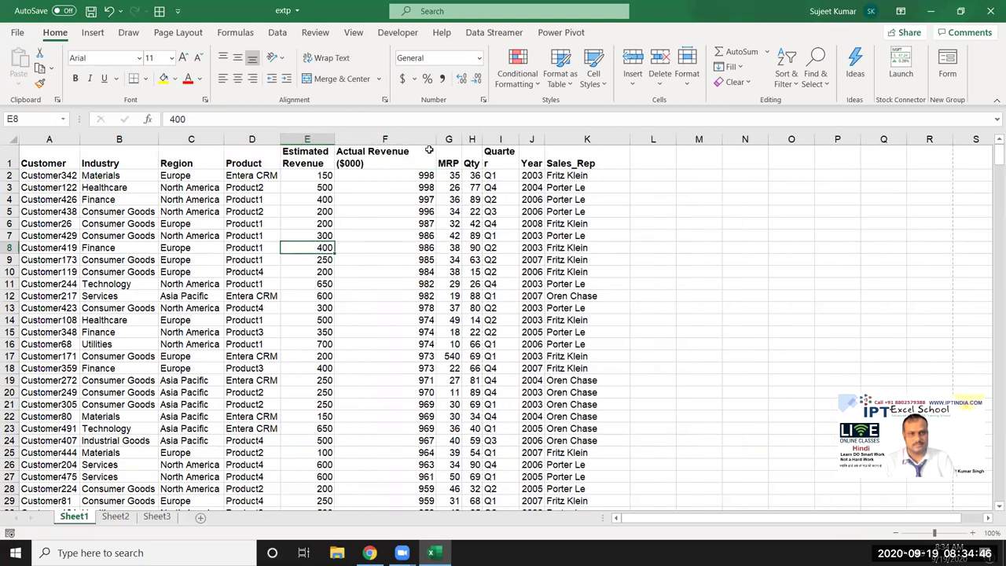
drag(436, 146, 383, 149)
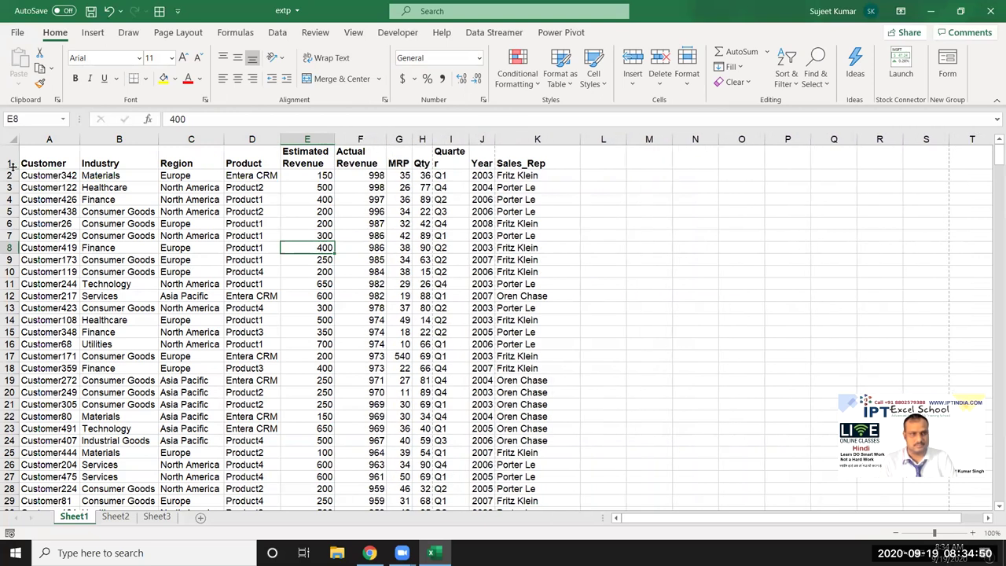
drag(12, 165, 11, 174)
click(209, 204)
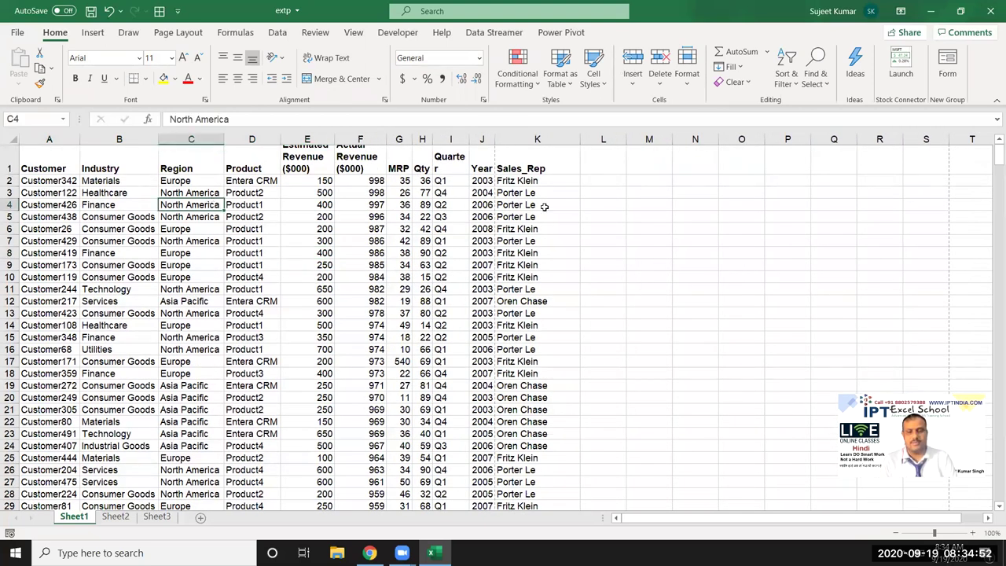
click(529, 137)
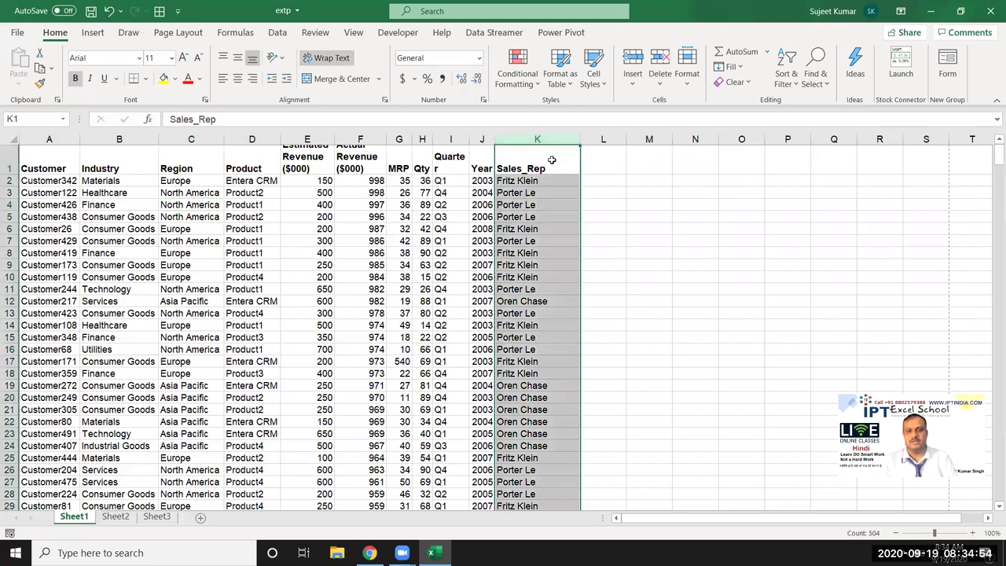
click(686, 219)
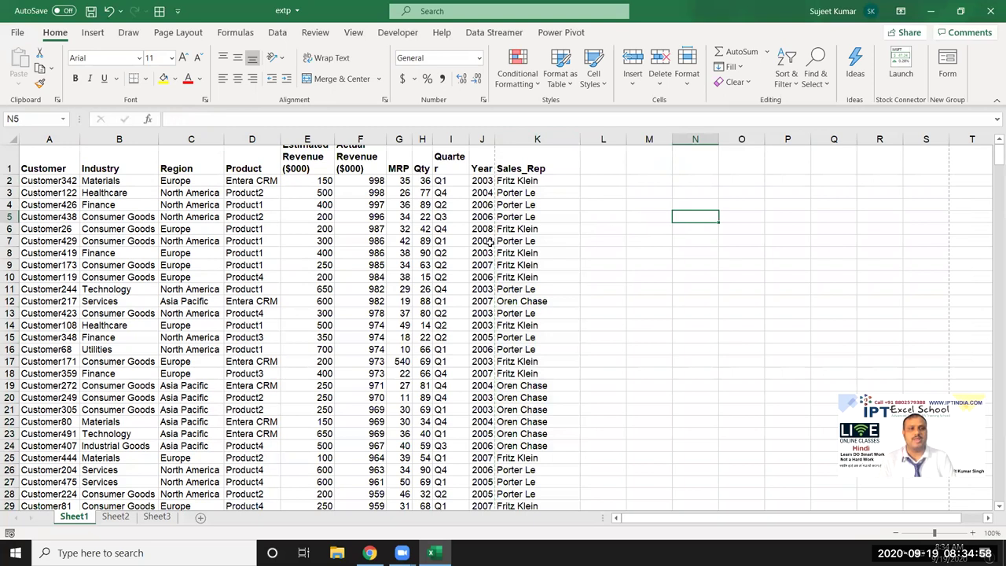
click(389, 191)
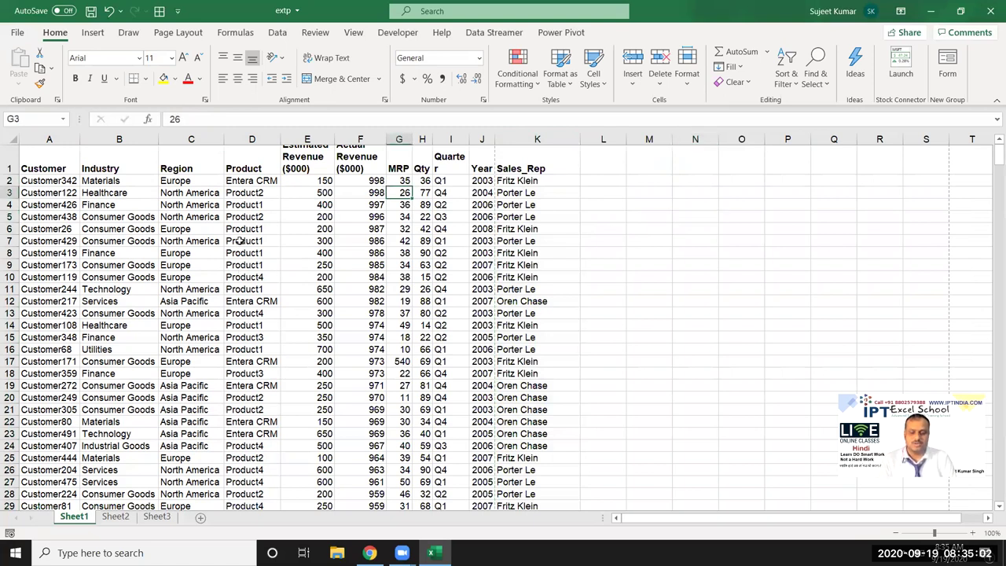
- Preview the printout, then set the Page Layout width scaling to 1 page
key(ctrl+p)
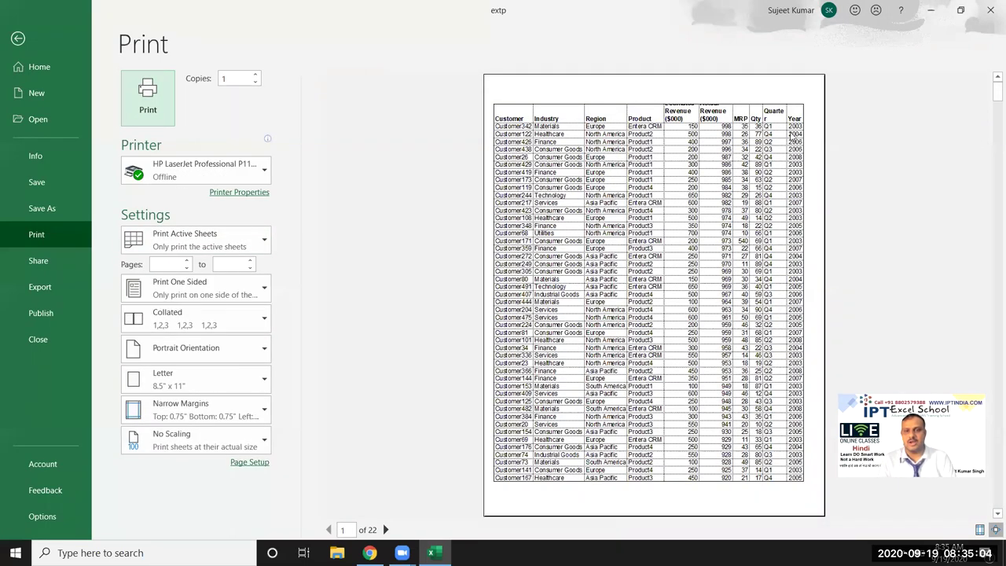
key(Escape)
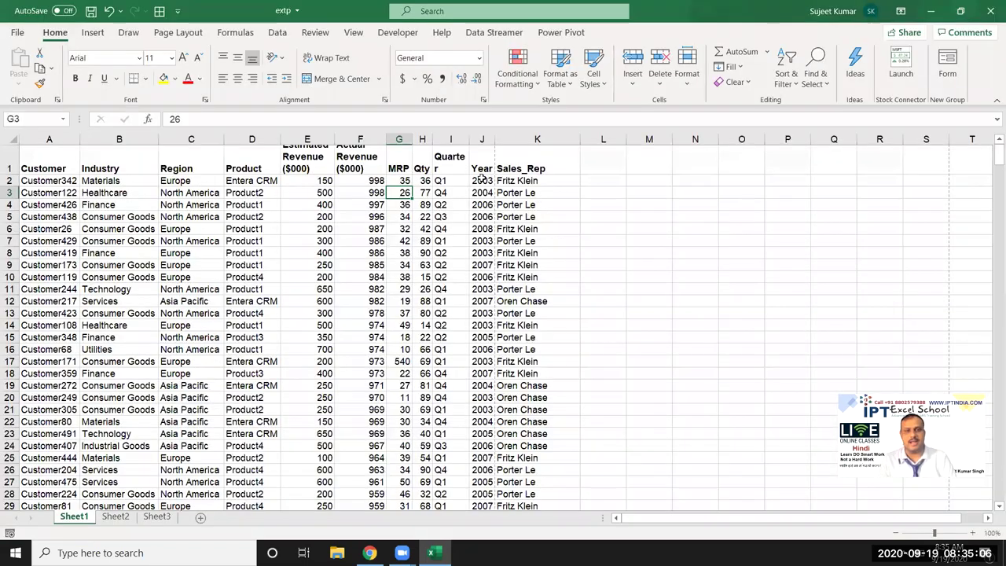
click(421, 241)
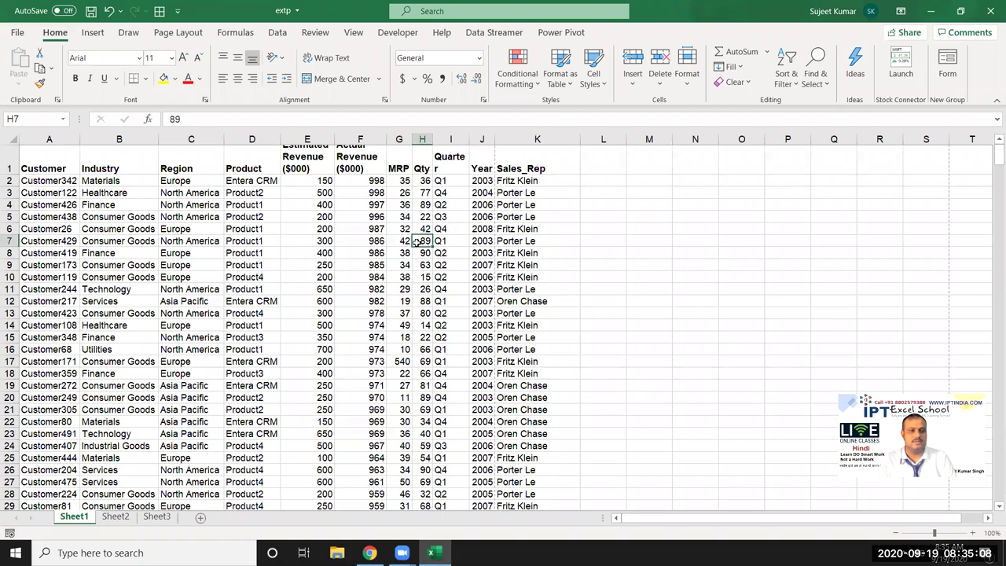
click(179, 33)
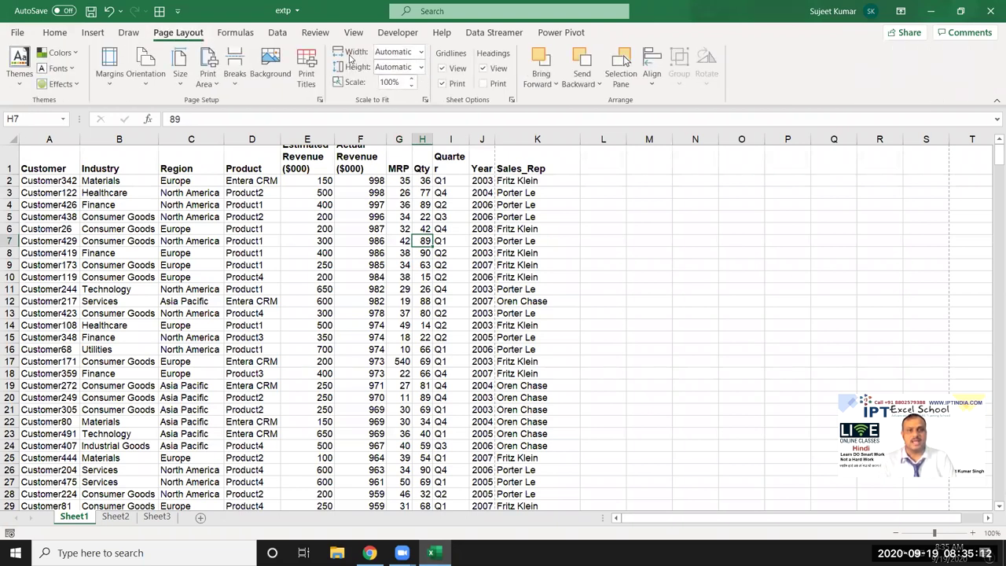
click(422, 52)
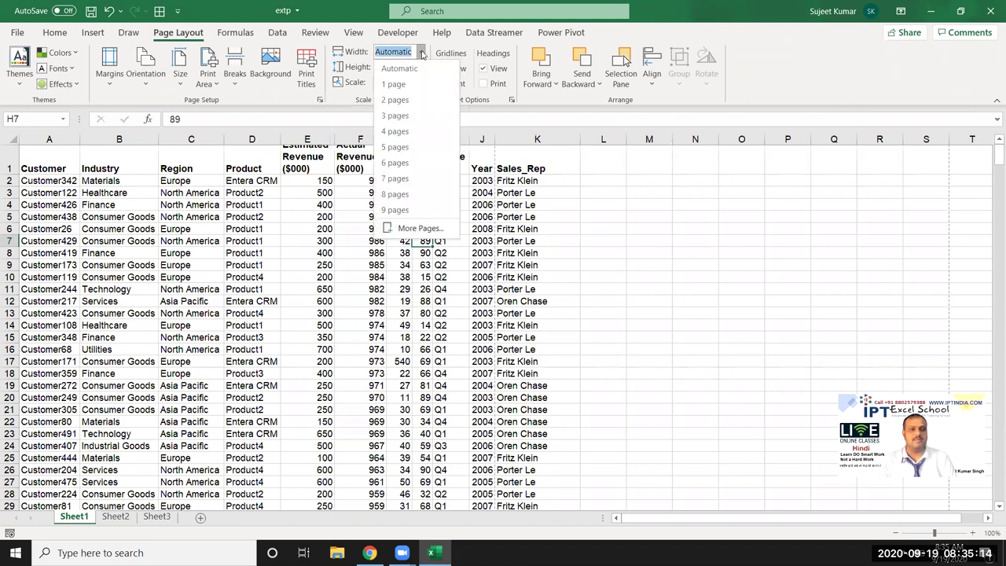
click(407, 83)
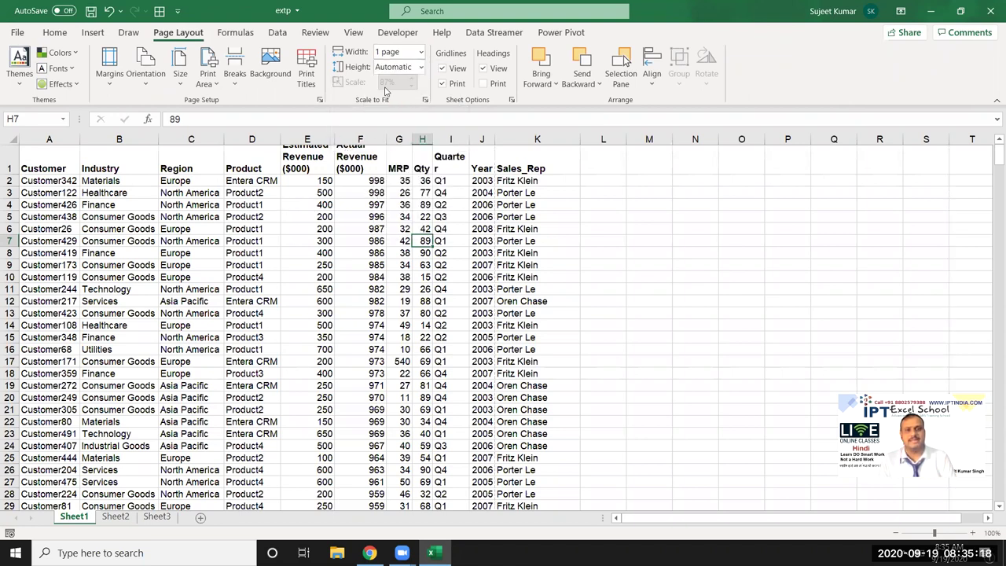
- Preview the printout again to confirm it now runs to 10 pages
click(244, 265)
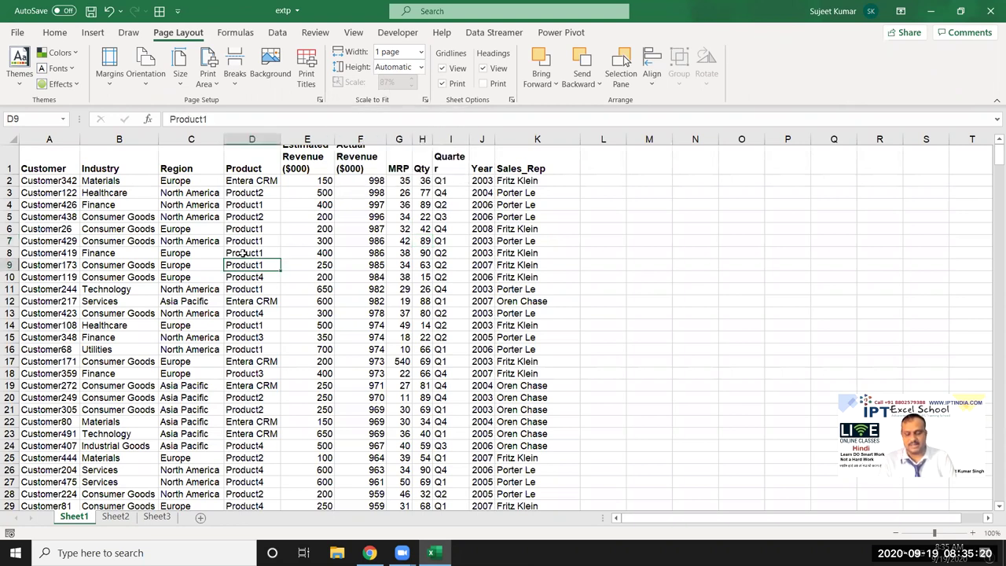
key(ctrl+p)
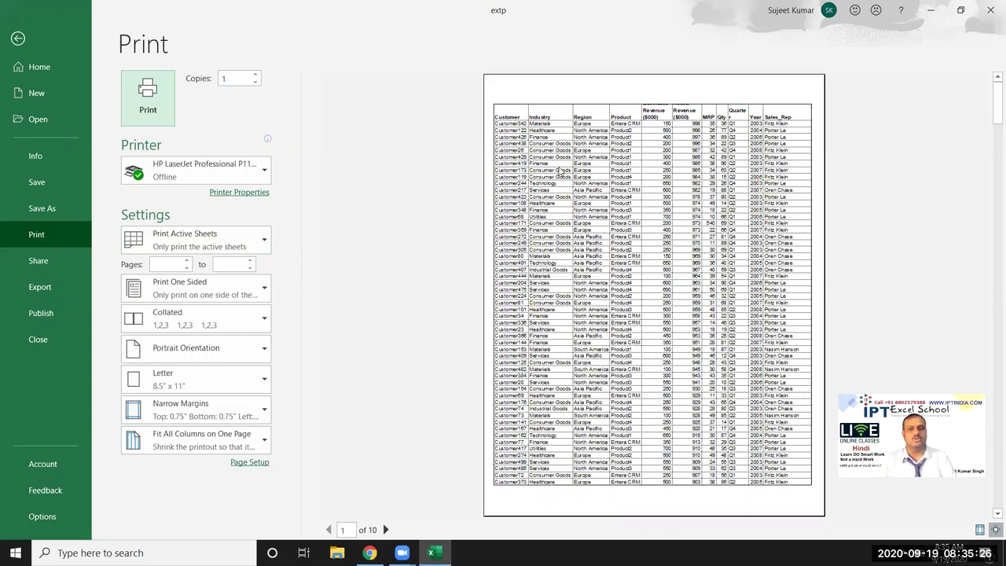
key(Escape)
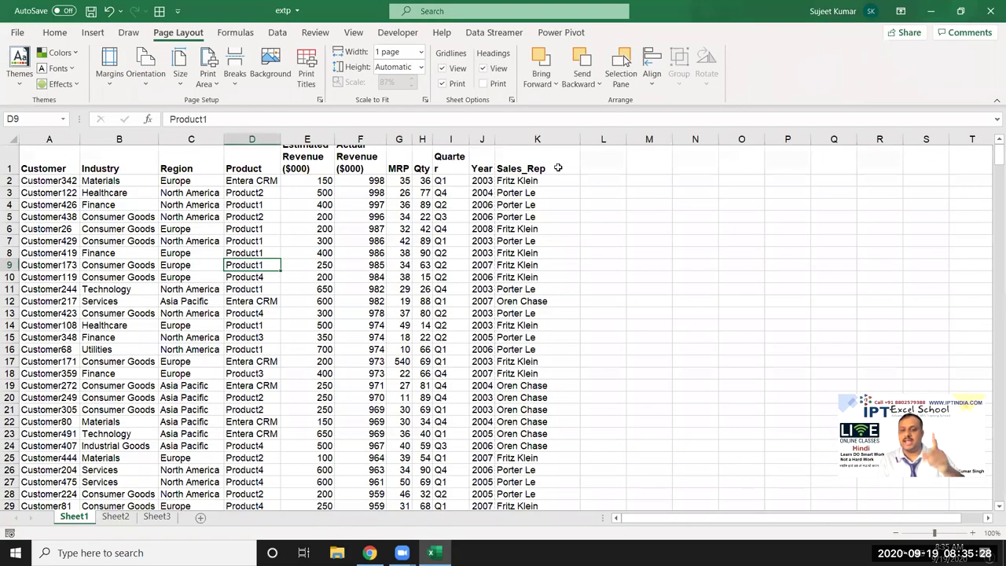
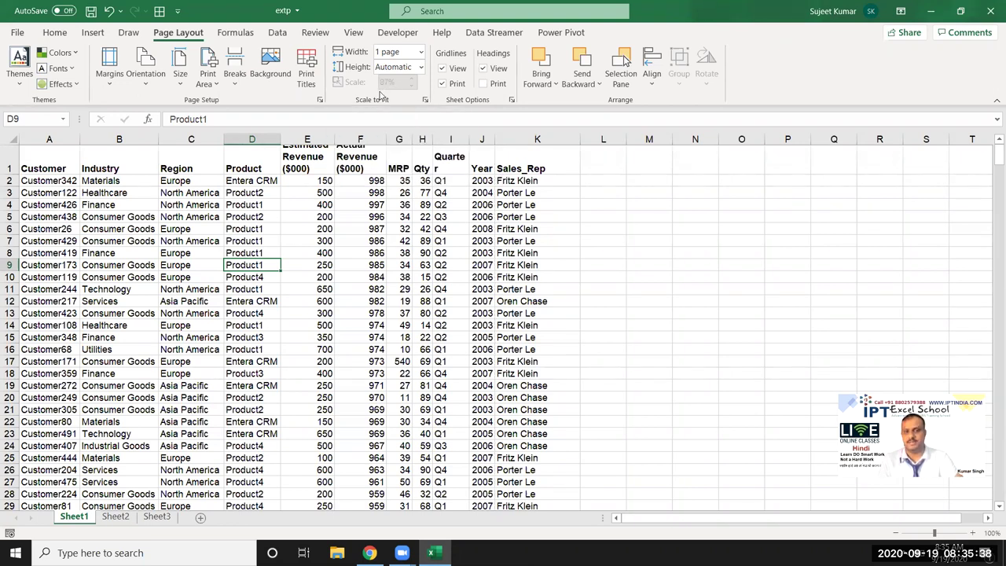
- Keep the scaling at width 1 page and height Automatic
click(422, 53)
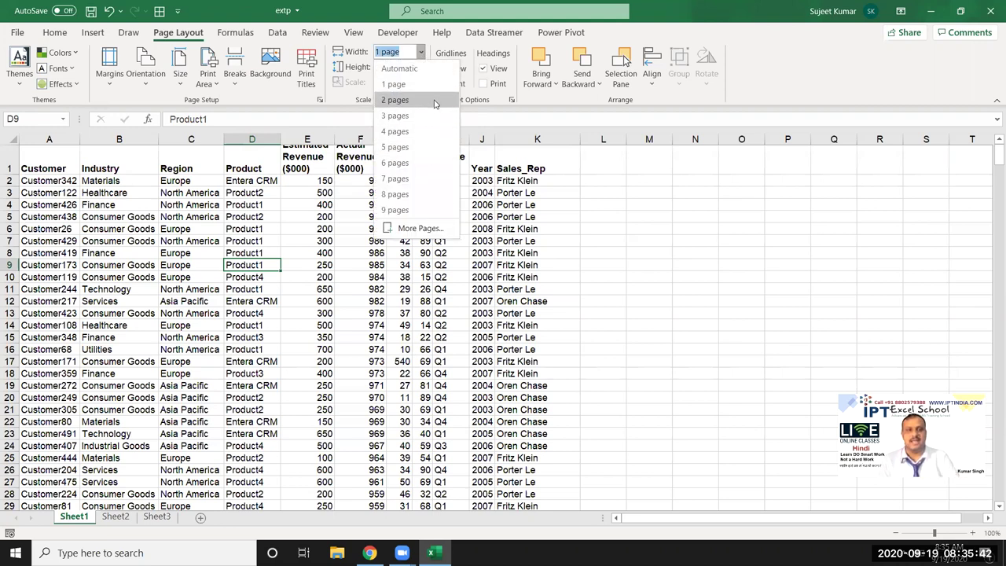
click(345, 117)
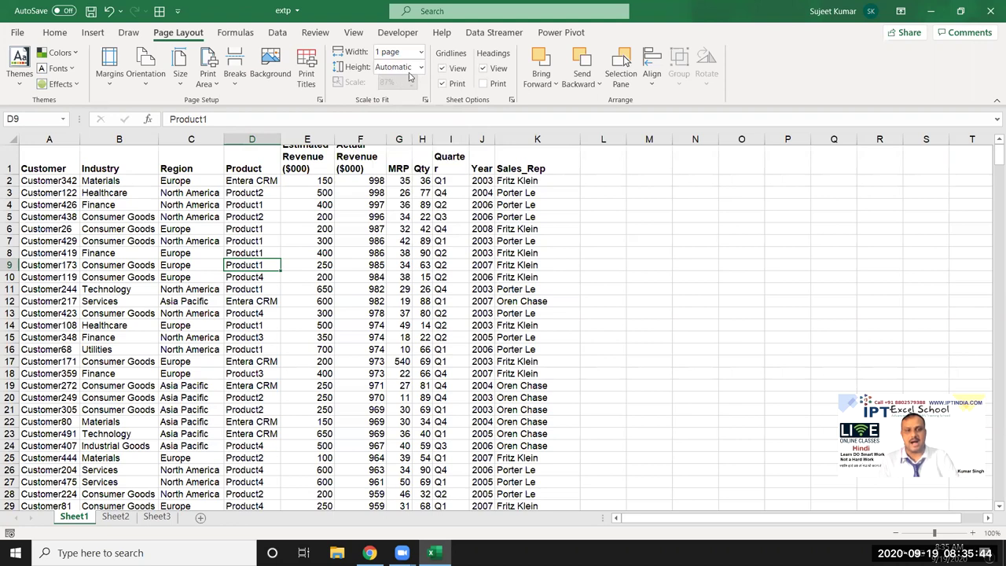
click(421, 68)
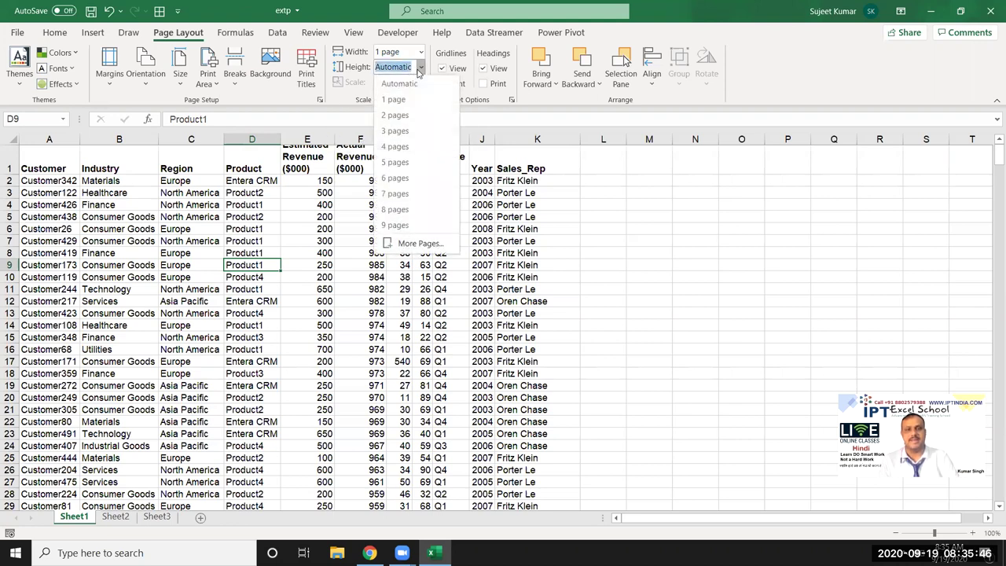
click(351, 103)
click(421, 67)
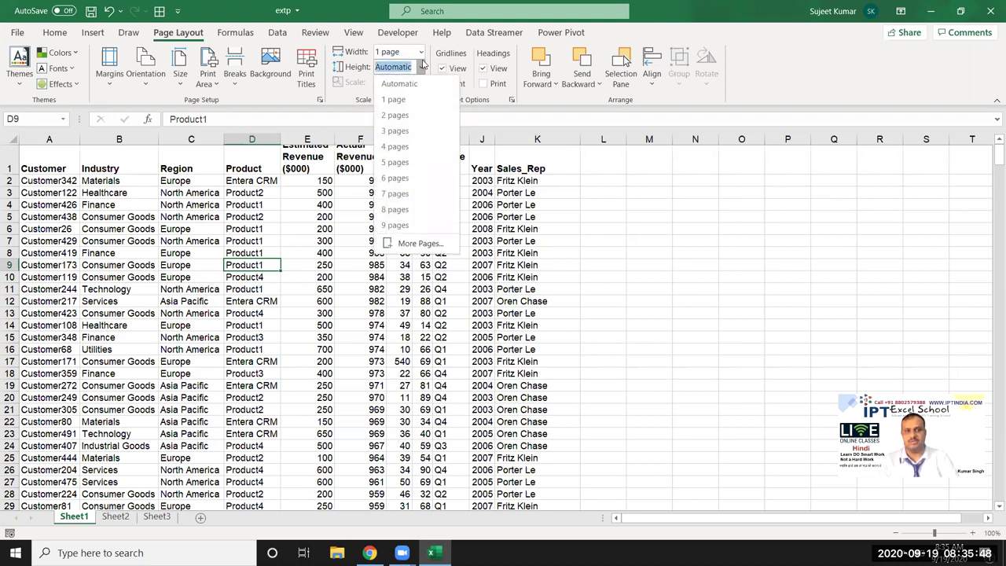
click(279, 238)
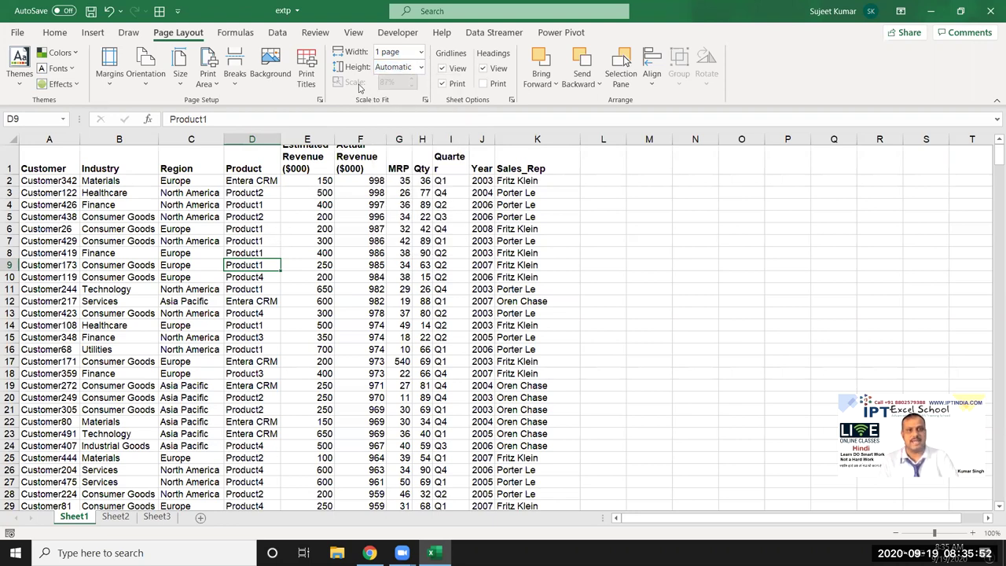
- Select cells J10 and N15:O19, toggle gridlines off and back on, and check the print preview
click(475, 278)
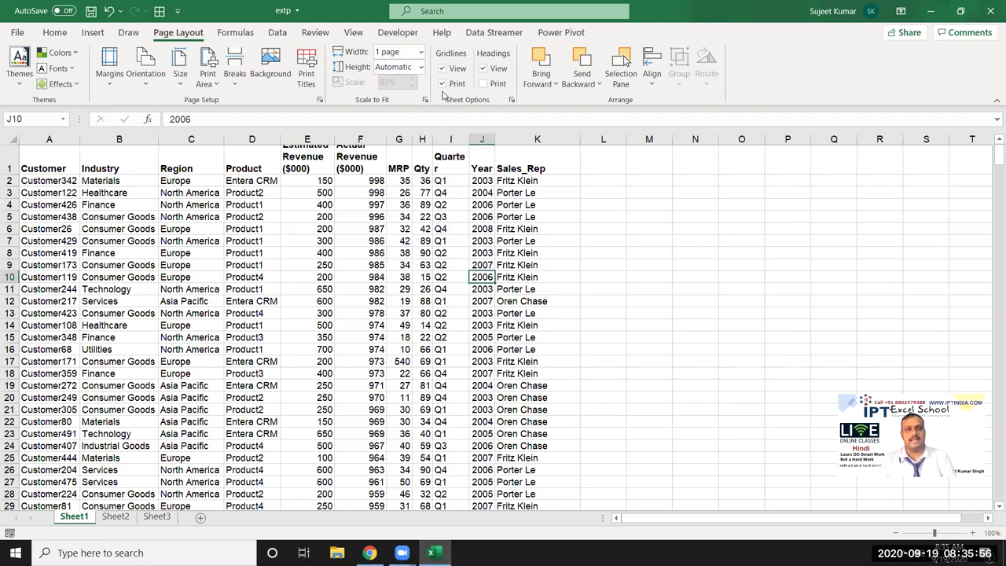
drag(619, 172, 742, 279)
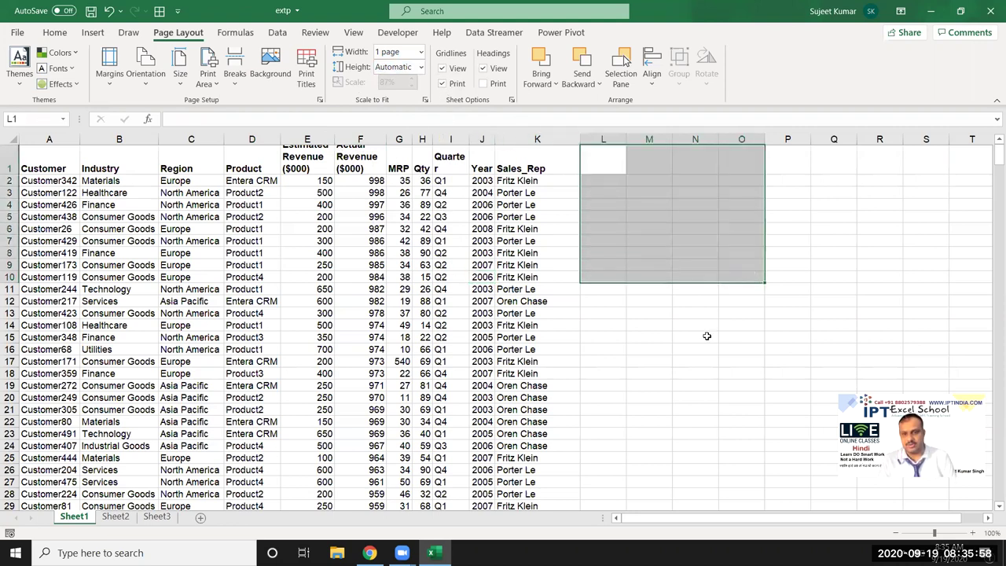
drag(683, 338, 743, 385)
click(441, 69)
click(442, 69)
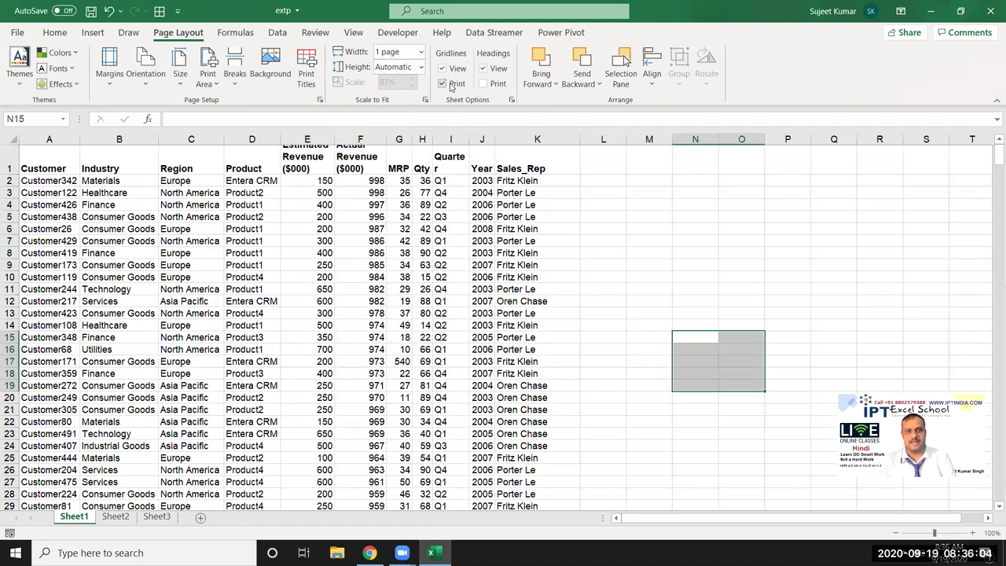
key(ctrl+p)
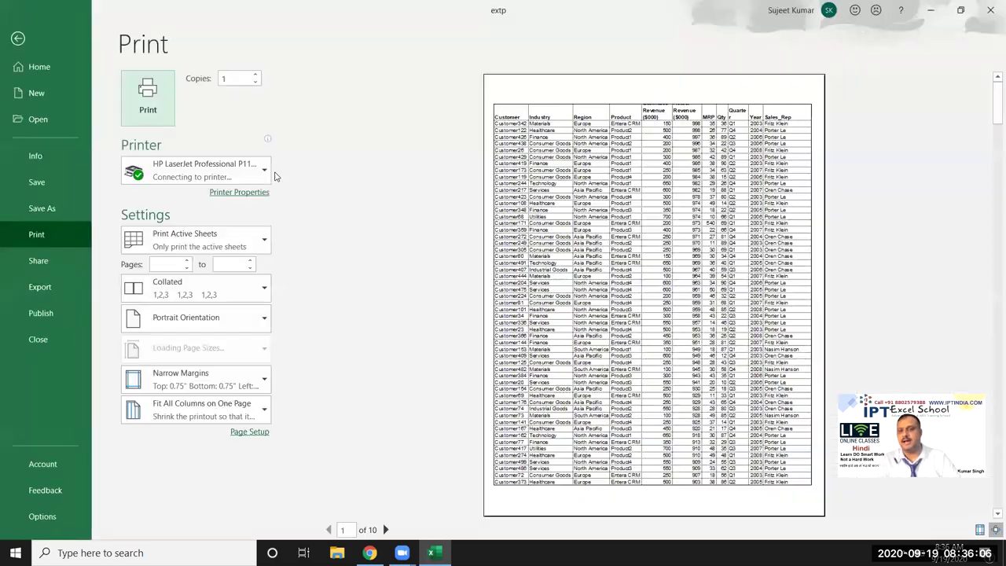
key(Escape)
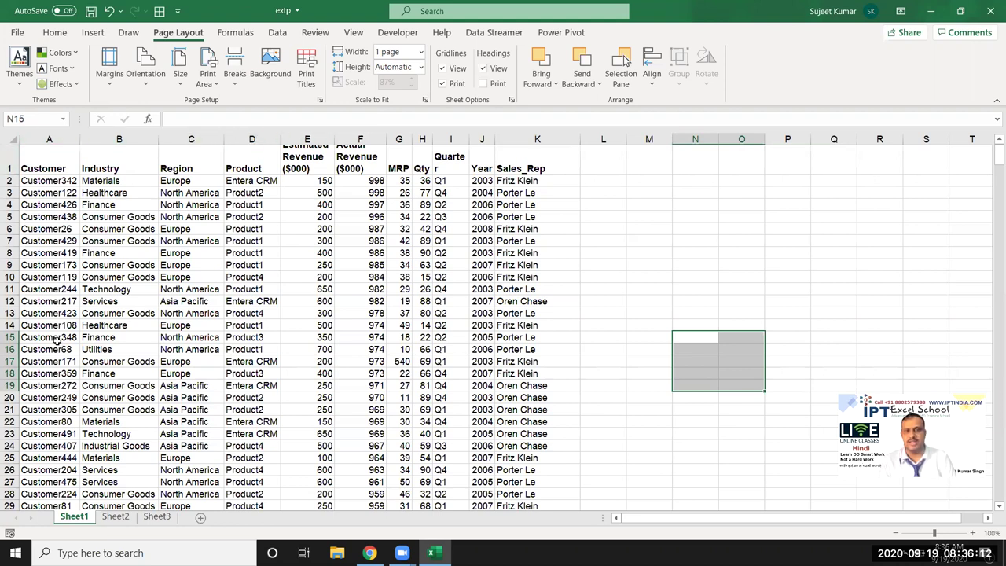
- Toggle headings, preview printing row and column headings, then turn heading printing off
click(483, 68)
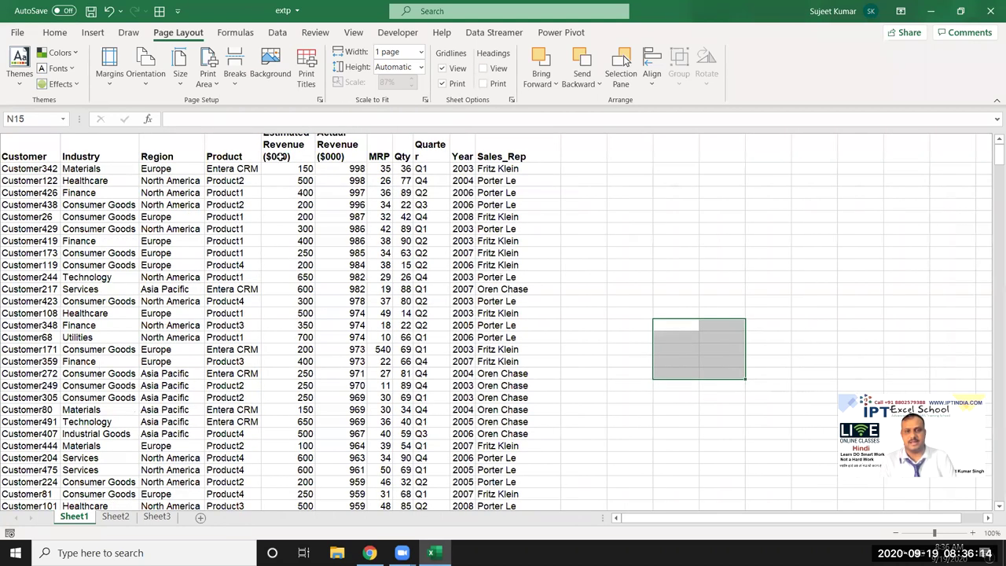
click(483, 68)
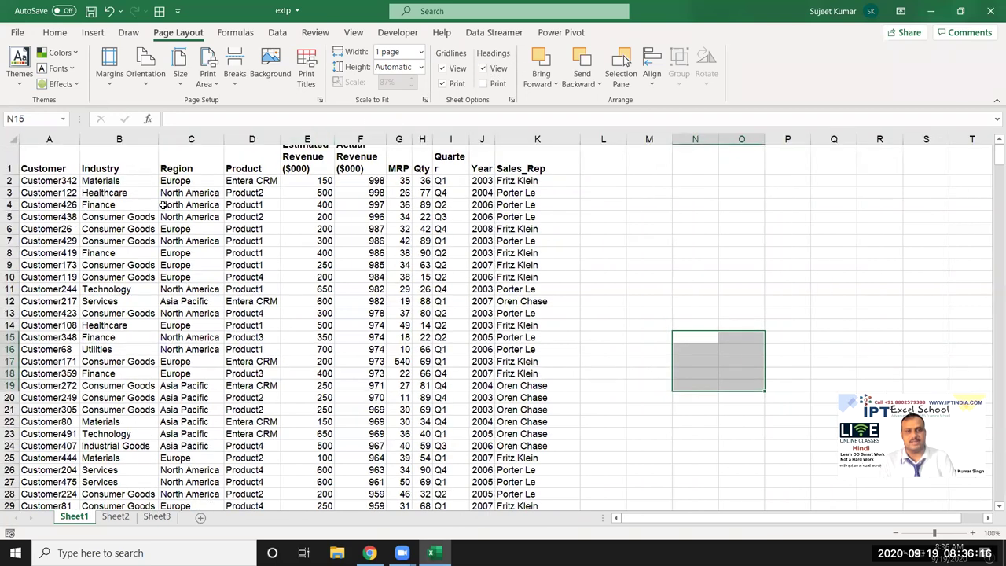
click(482, 84)
click(271, 290)
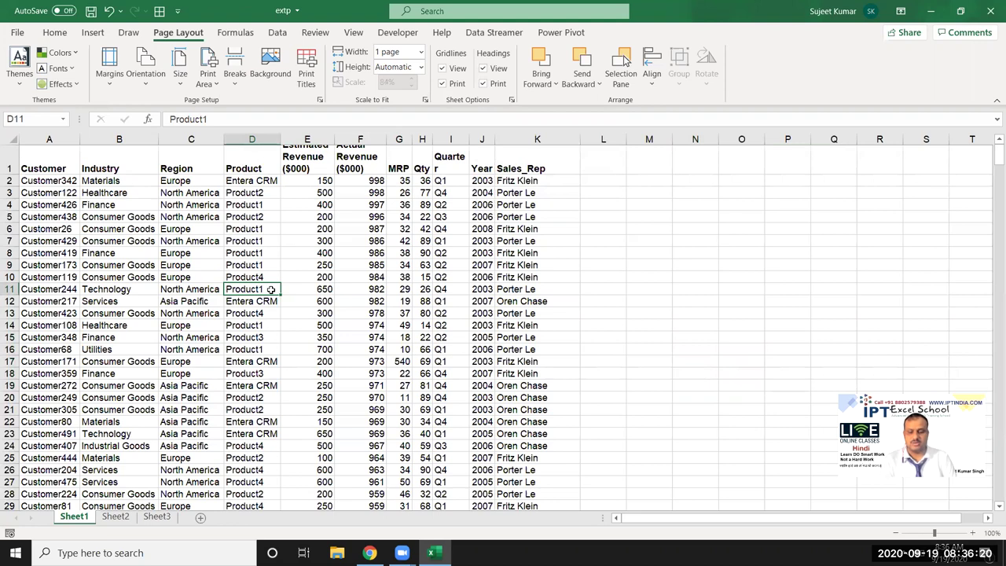
key(ctrl+p)
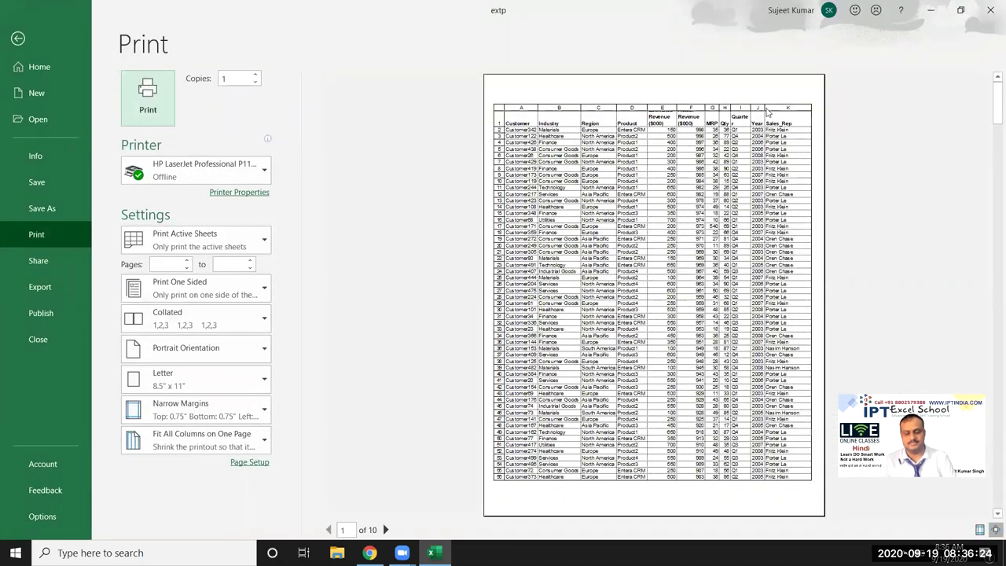
key(Escape)
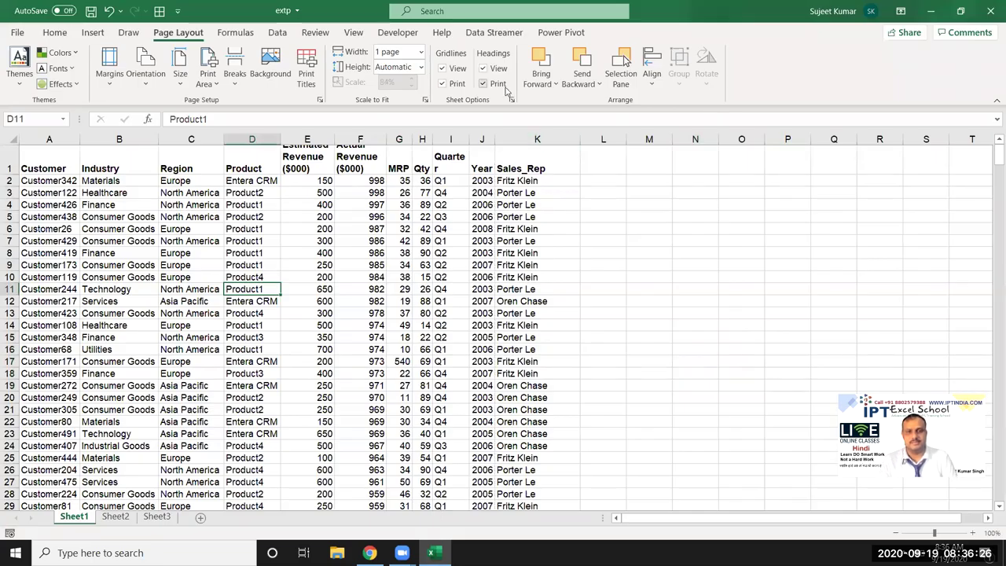
click(483, 83)
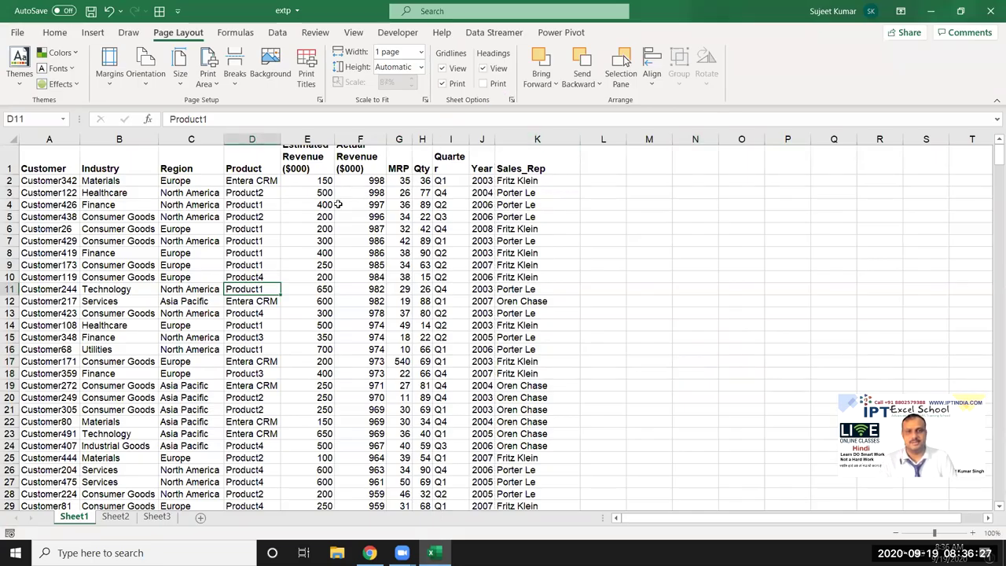
click(454, 266)
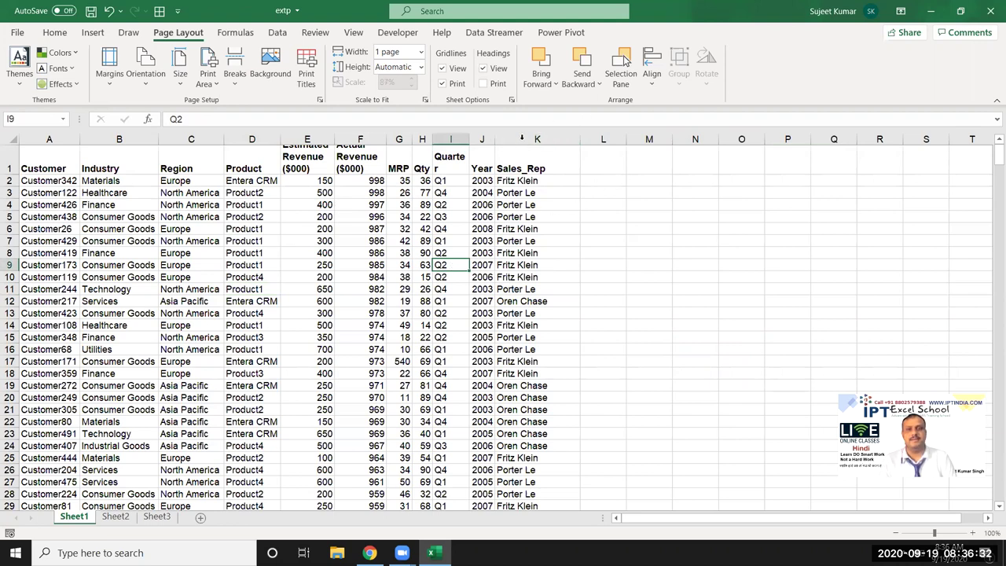
click(189, 266)
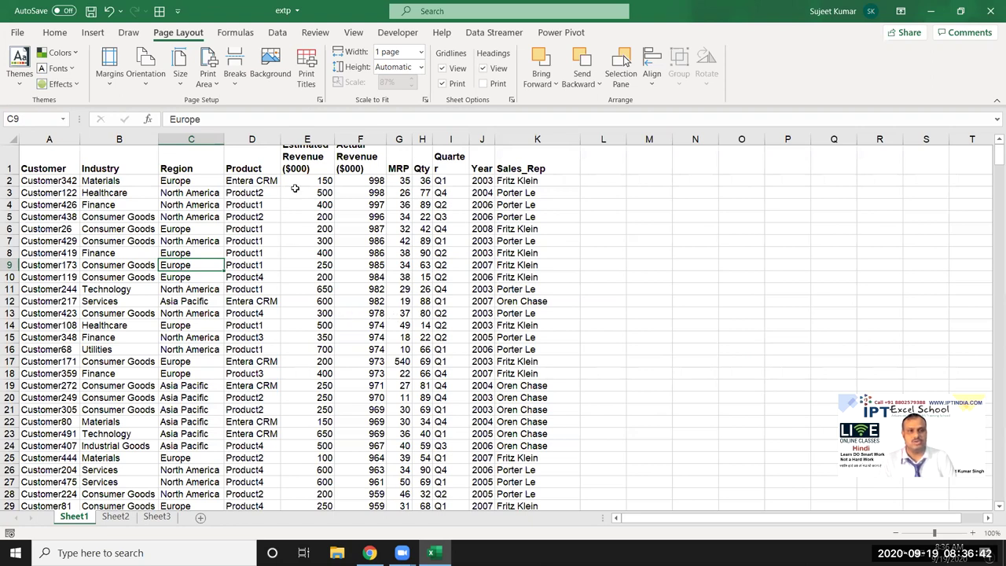
- Switch the sheet to Page Layout view, then back to Normal view
click(355, 33)
click(276, 327)
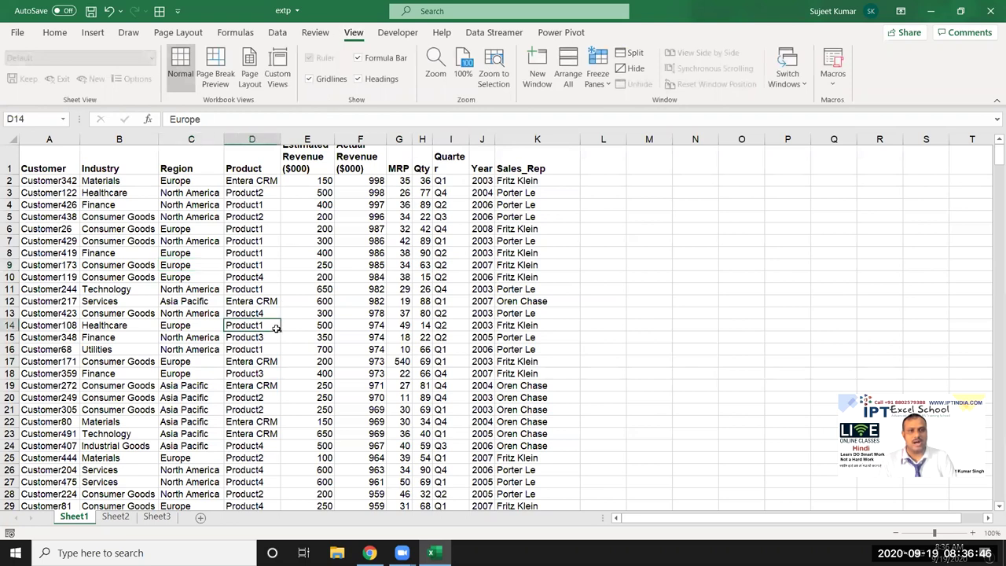
click(250, 78)
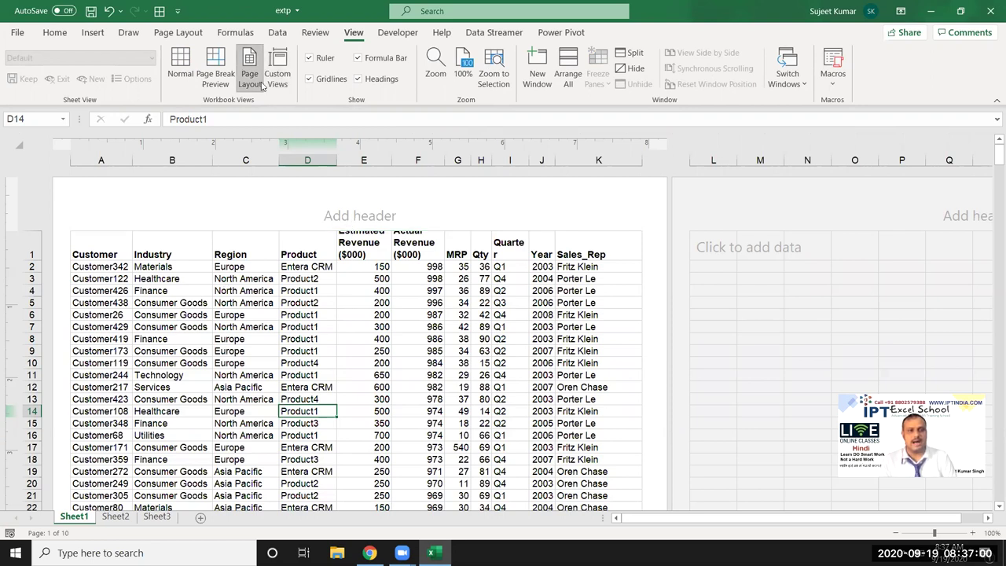
click(167, 37)
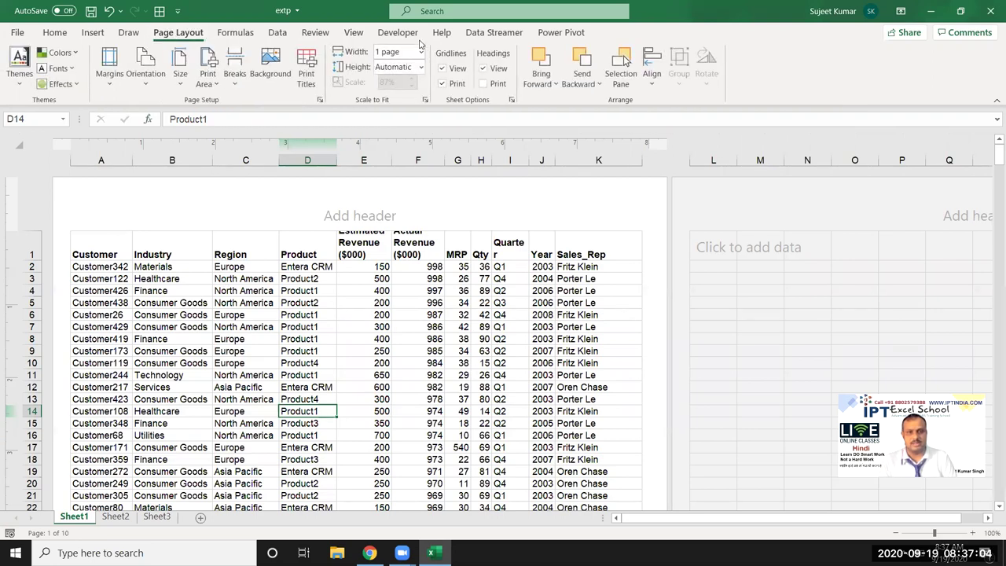
click(353, 32)
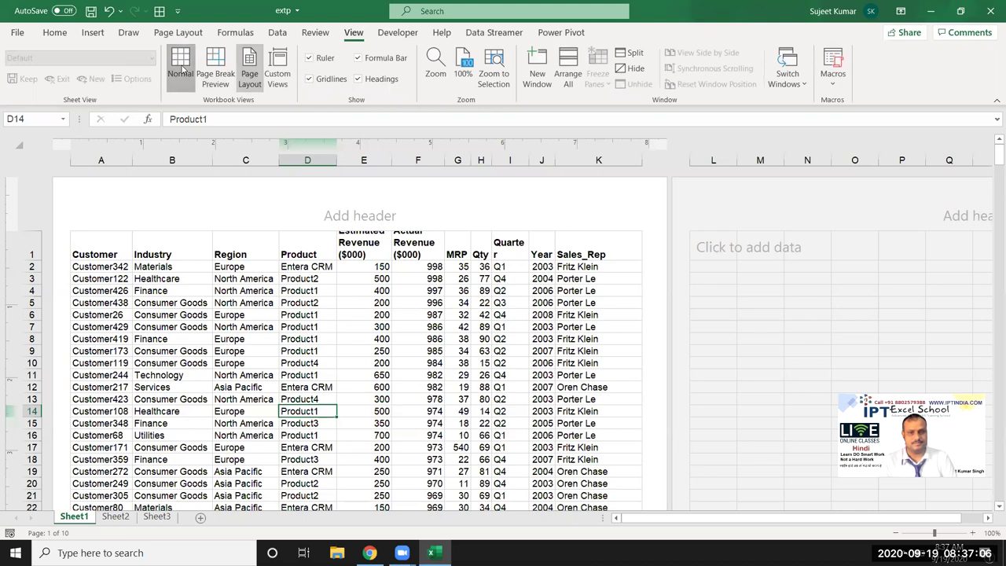
click(181, 69)
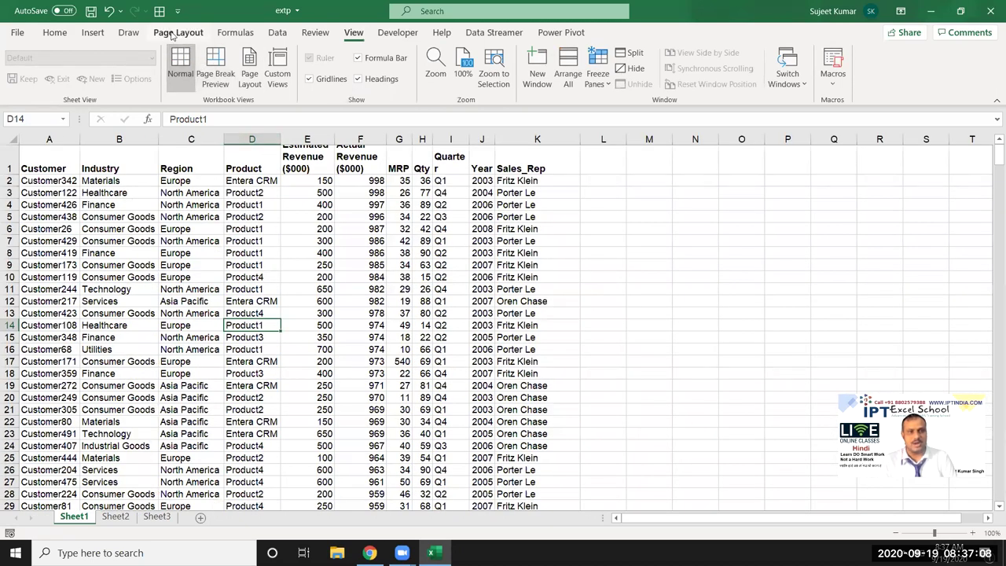
click(167, 34)
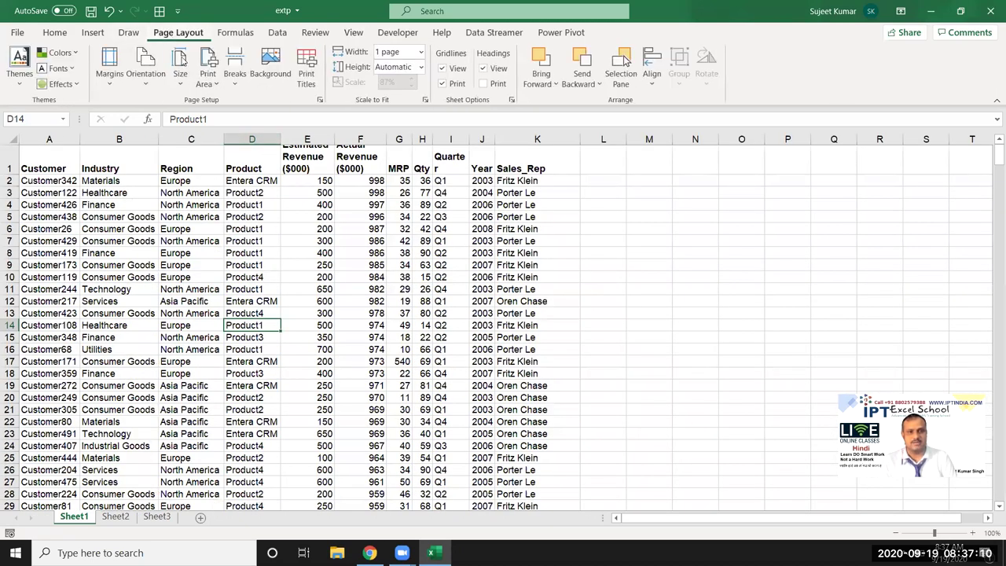
- Open a custom header from Page Setup's Header/Footer tab, then cancel both dialogs
click(313, 83)
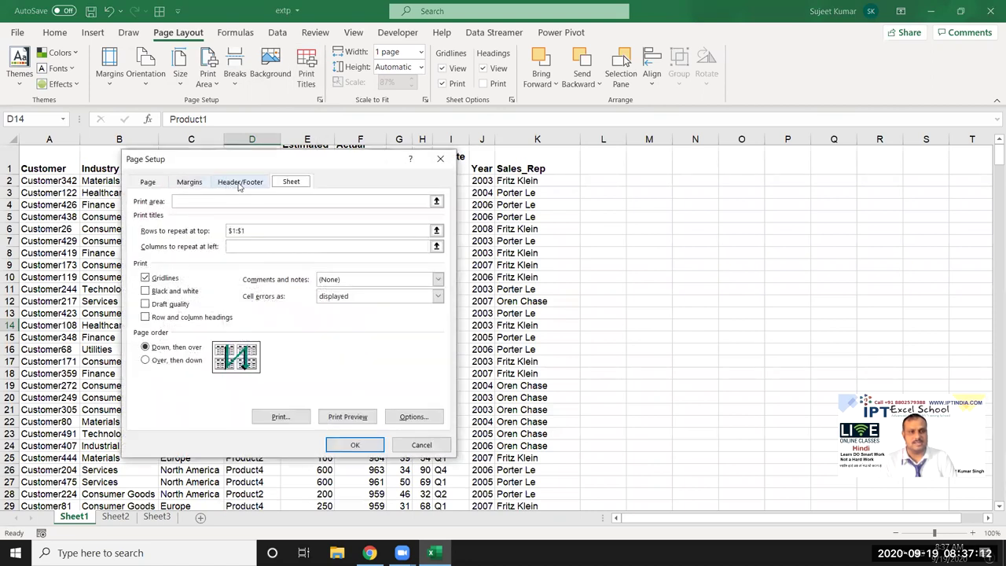
click(243, 181)
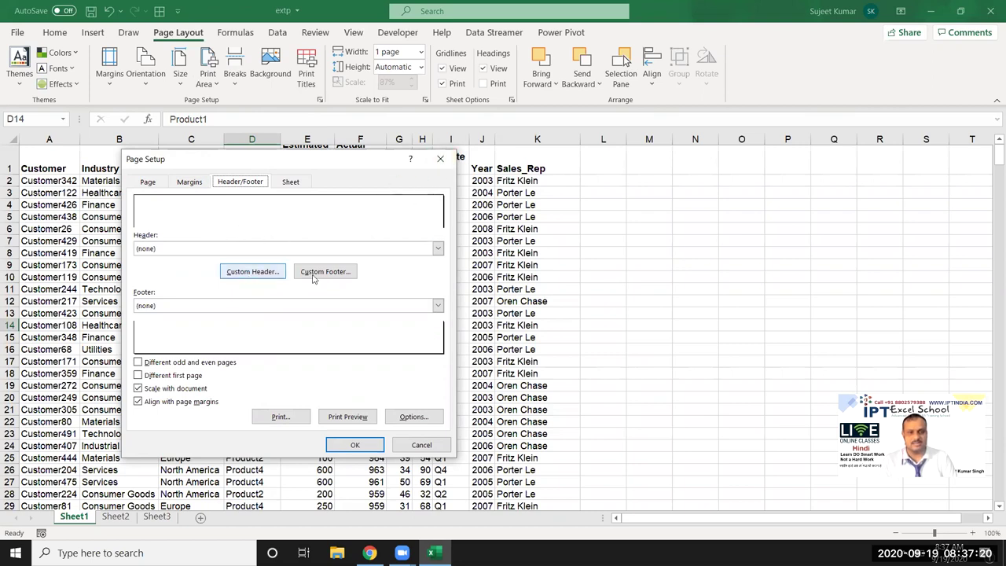
click(255, 277)
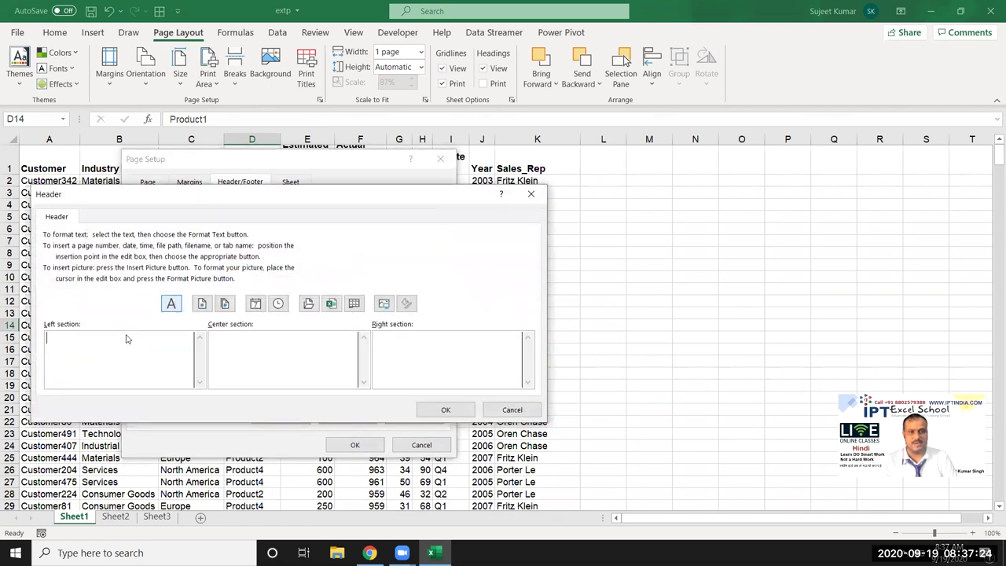
drag(156, 189, 276, 203)
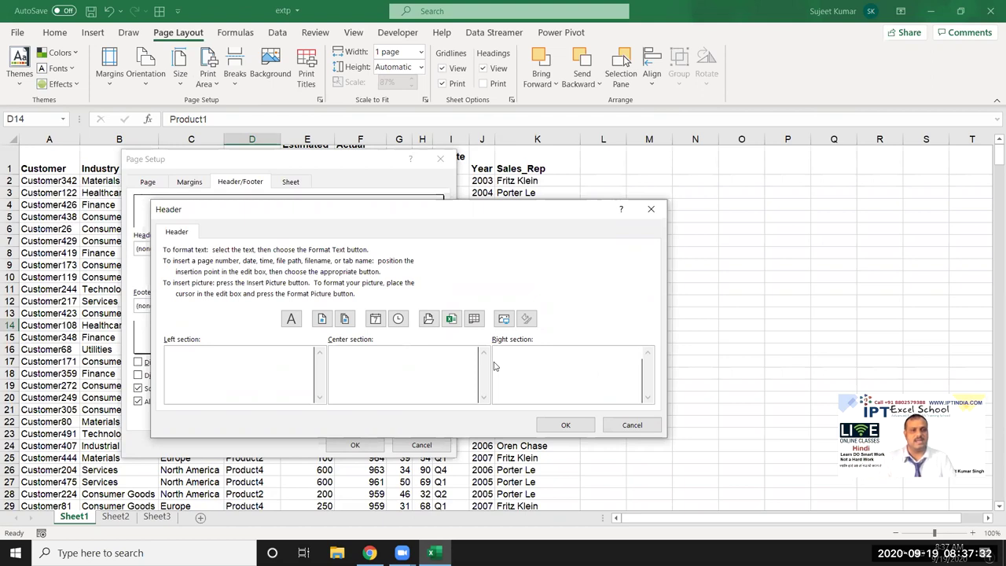
click(565, 424)
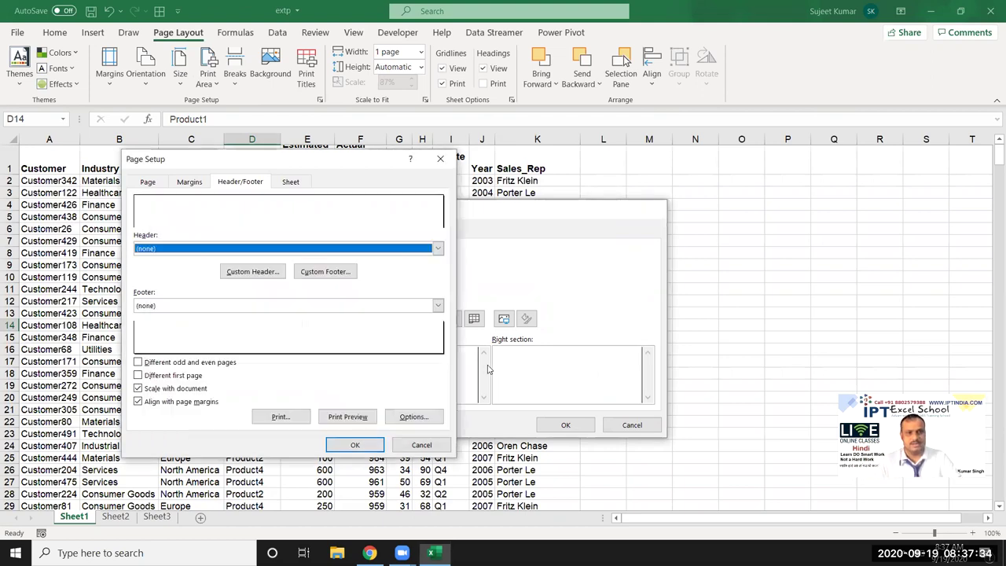
click(354, 444)
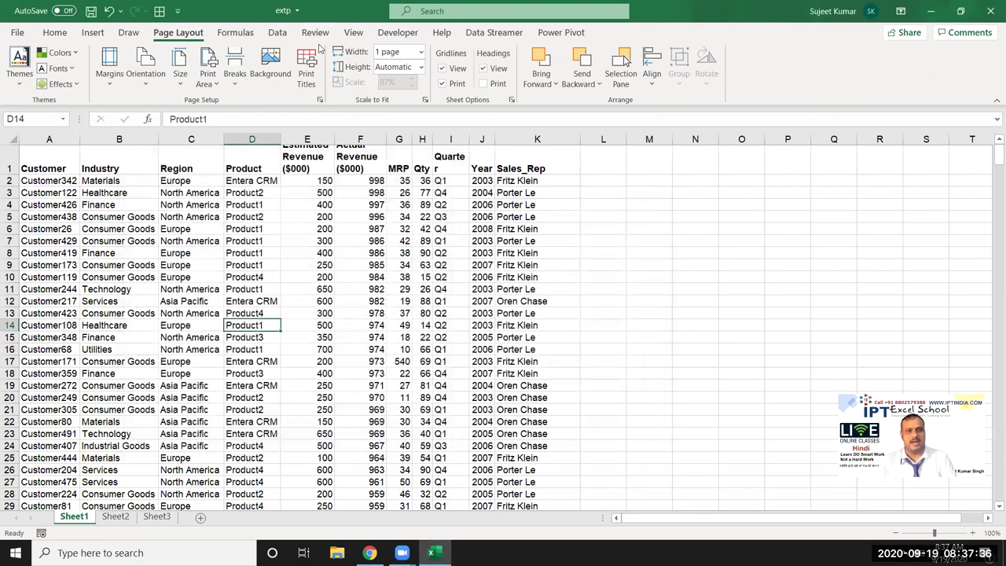
- In Page Layout view, insert the page number into the left header and preview it
click(352, 33)
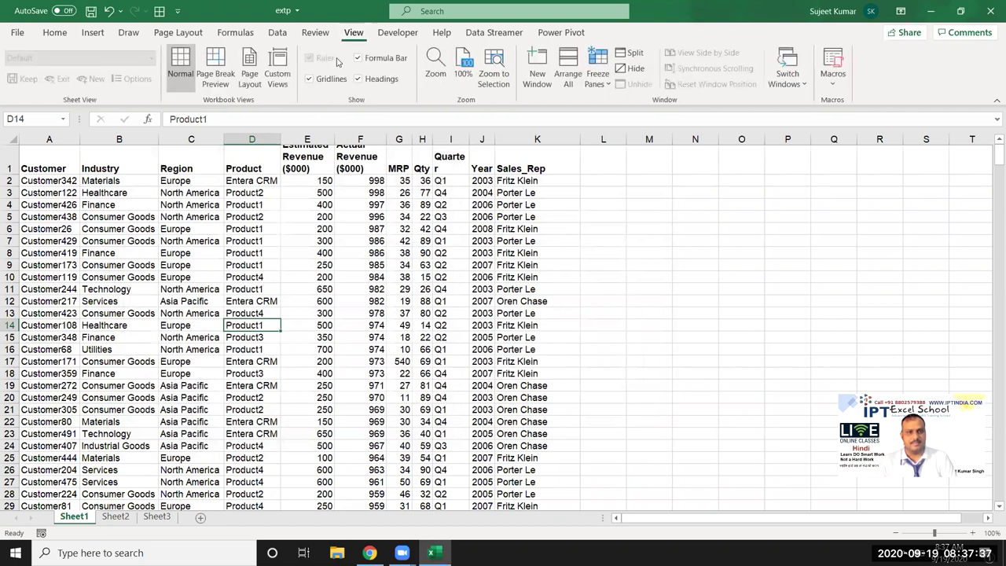
click(250, 78)
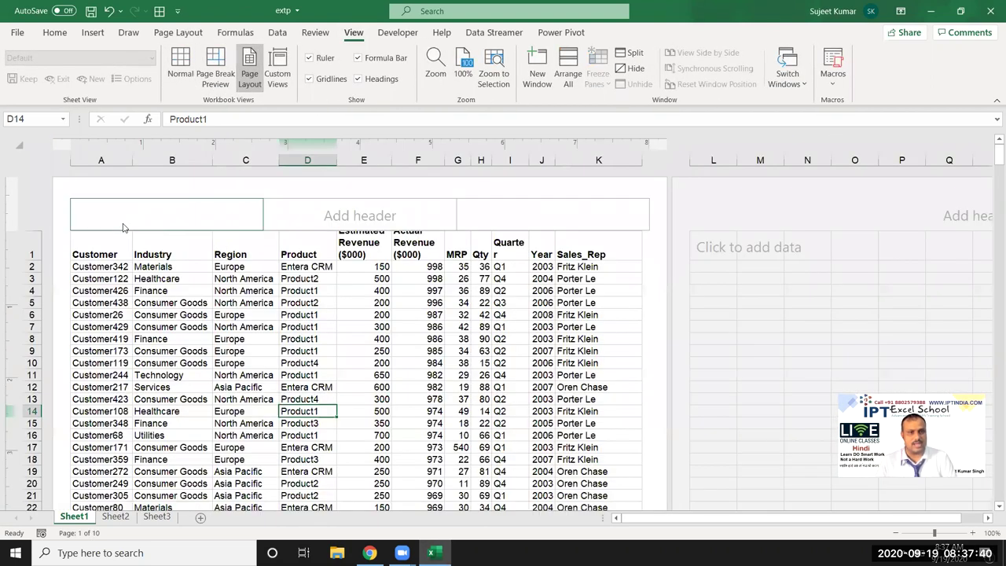
click(143, 304)
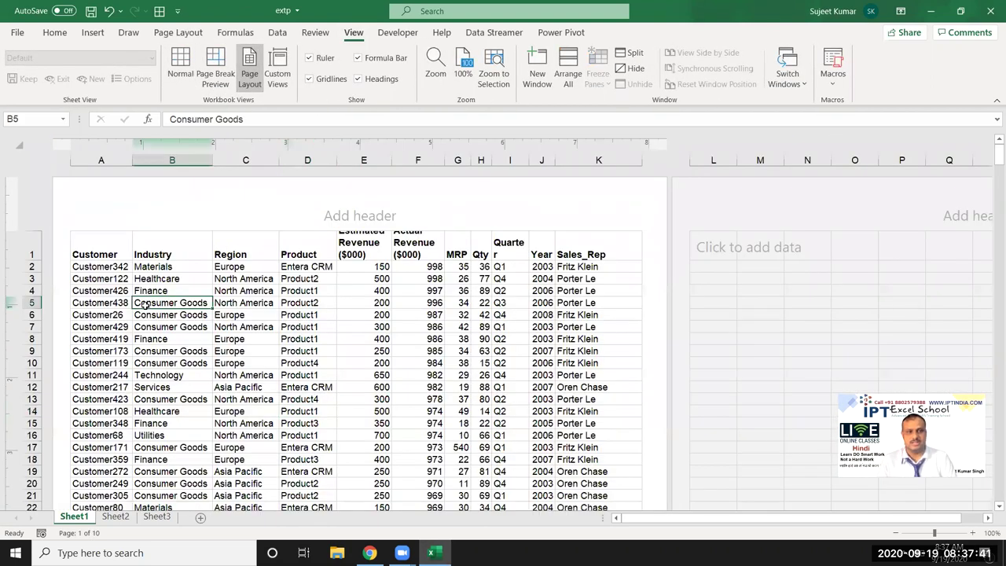
click(122, 216)
click(550, 218)
click(192, 219)
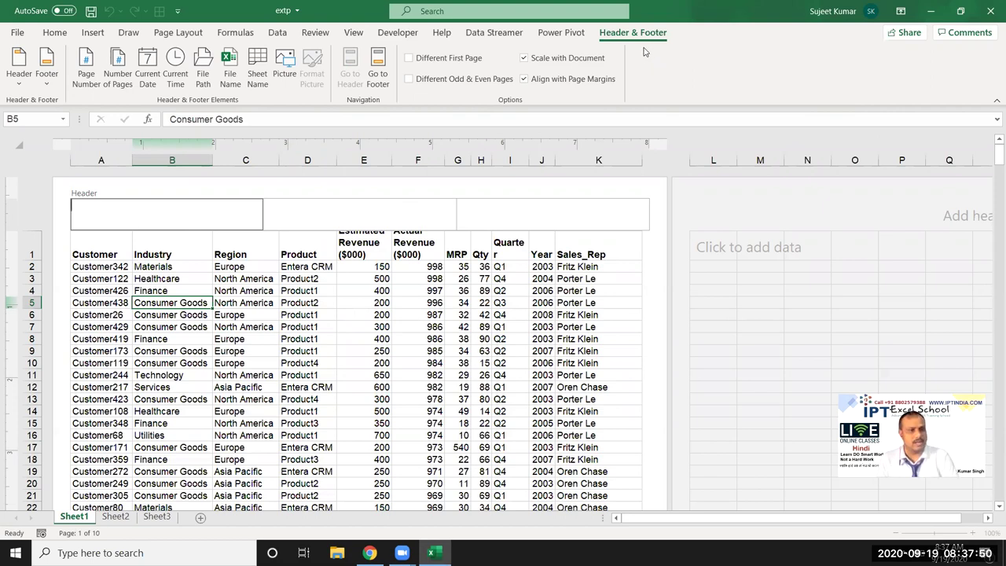
click(94, 91)
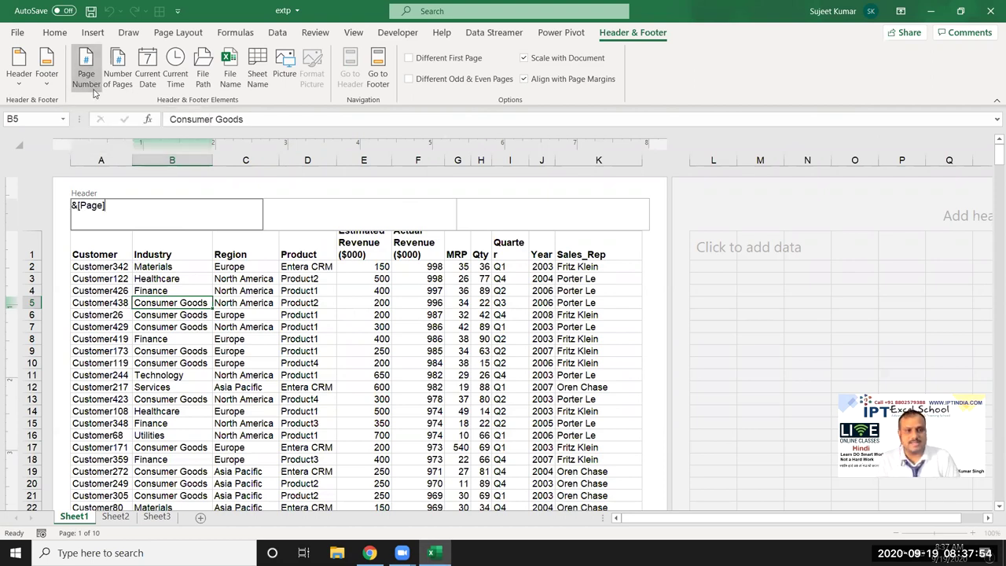
click(164, 338)
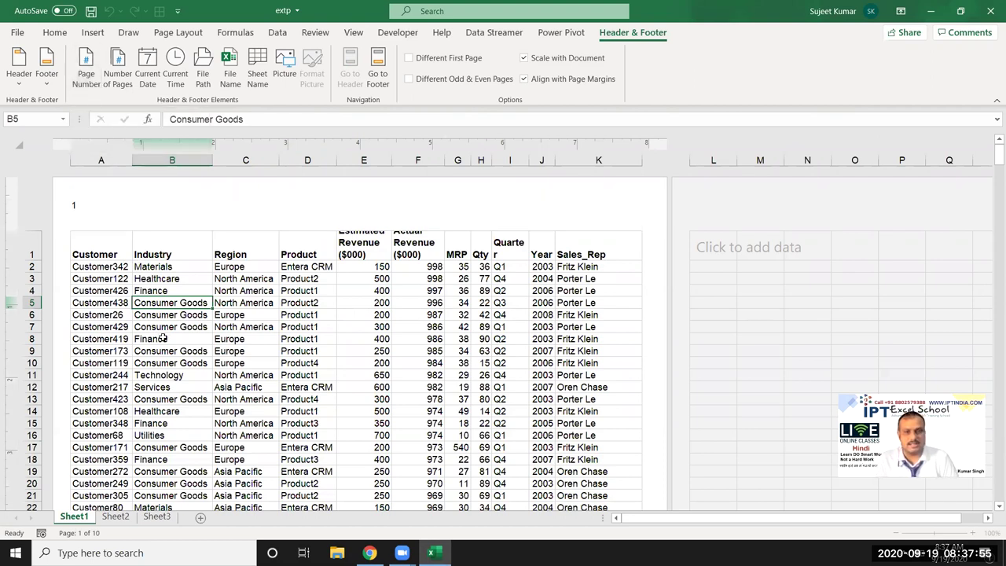
- Extend the left header to read '1 of 10' with total pages, then delete it
click(112, 209)
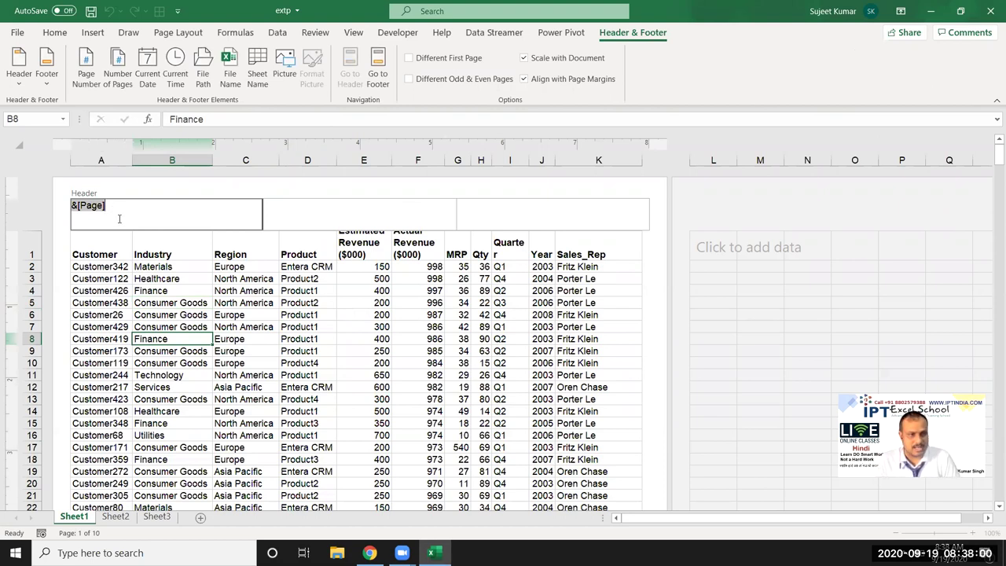
click(124, 208)
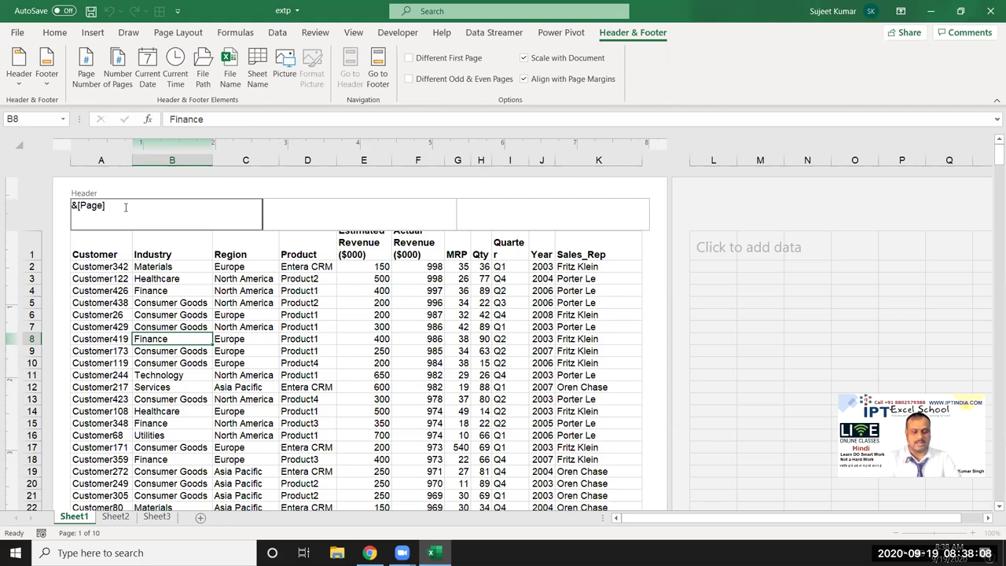
text( of)
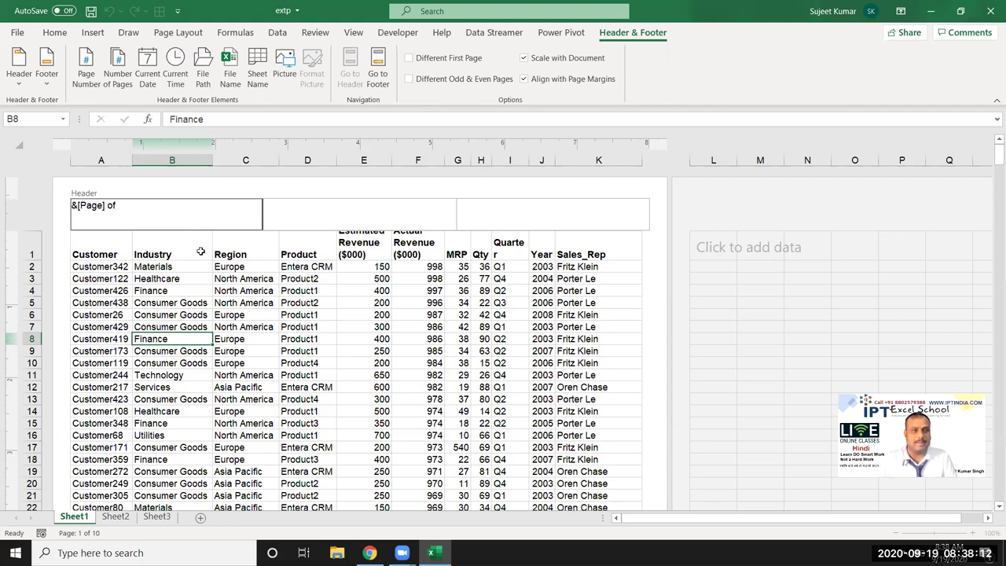
click(129, 76)
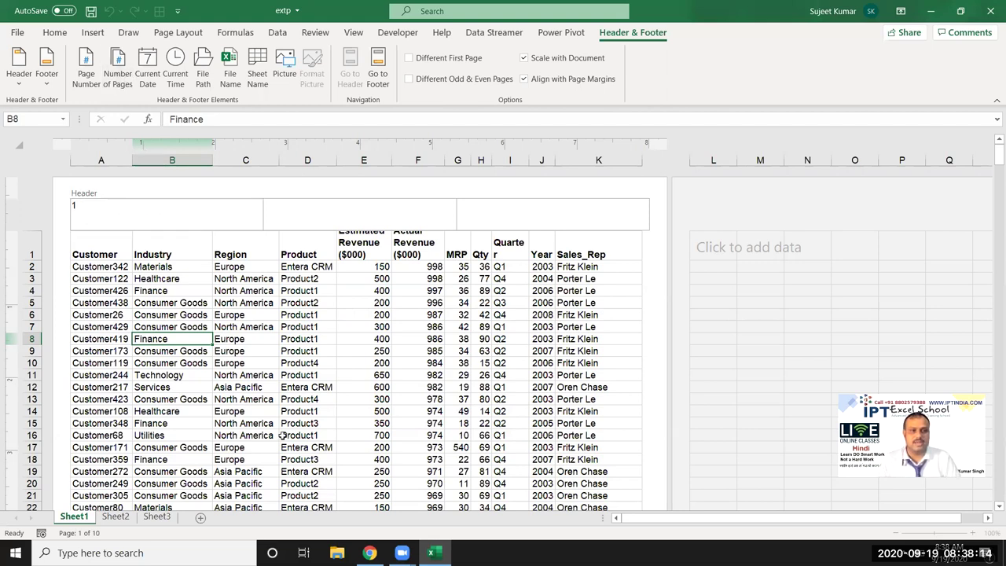
click(326, 436)
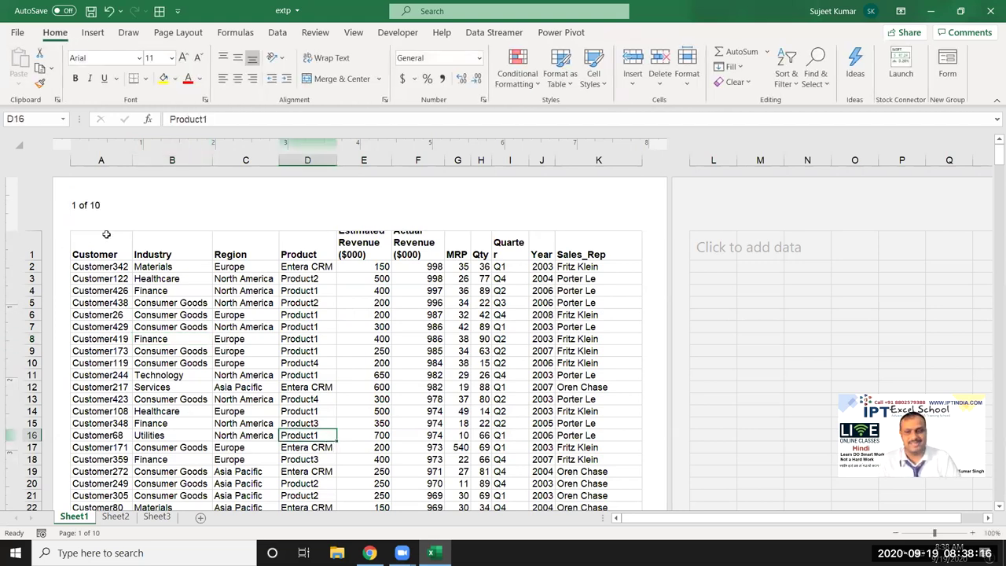
click(137, 218)
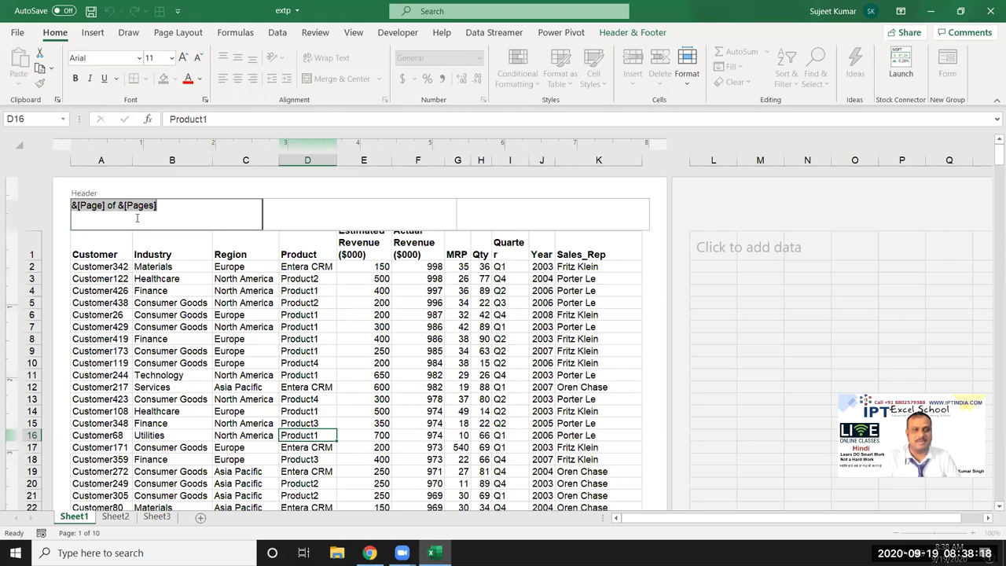
key(Delete)
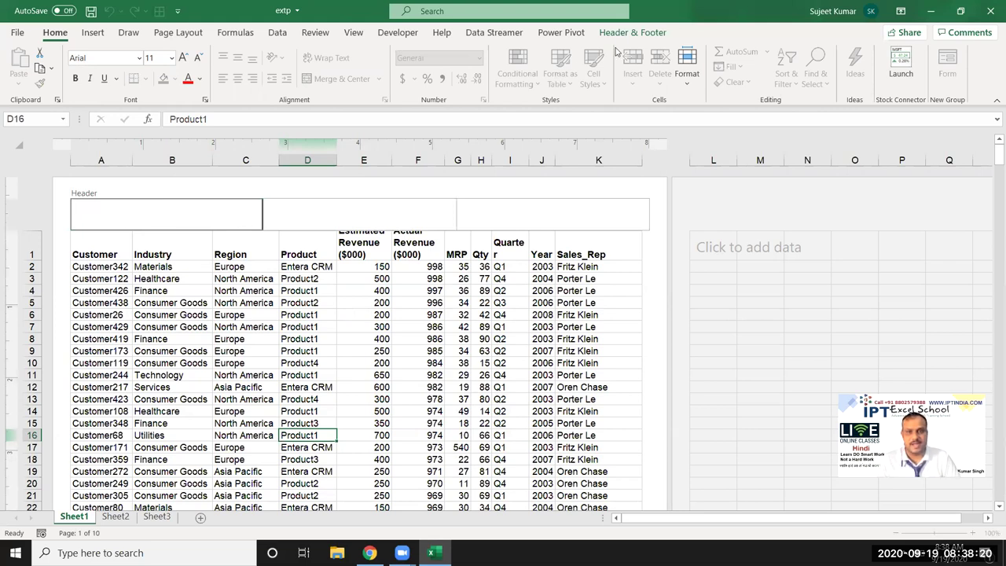
- Try the current date, then the current time, in the left header, deleting each after previewing
click(632, 33)
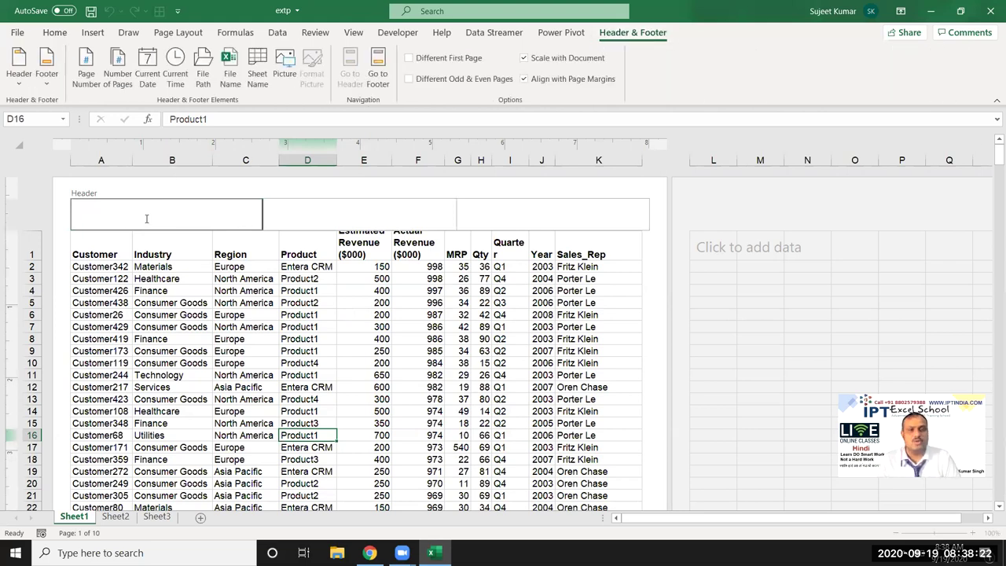
click(142, 92)
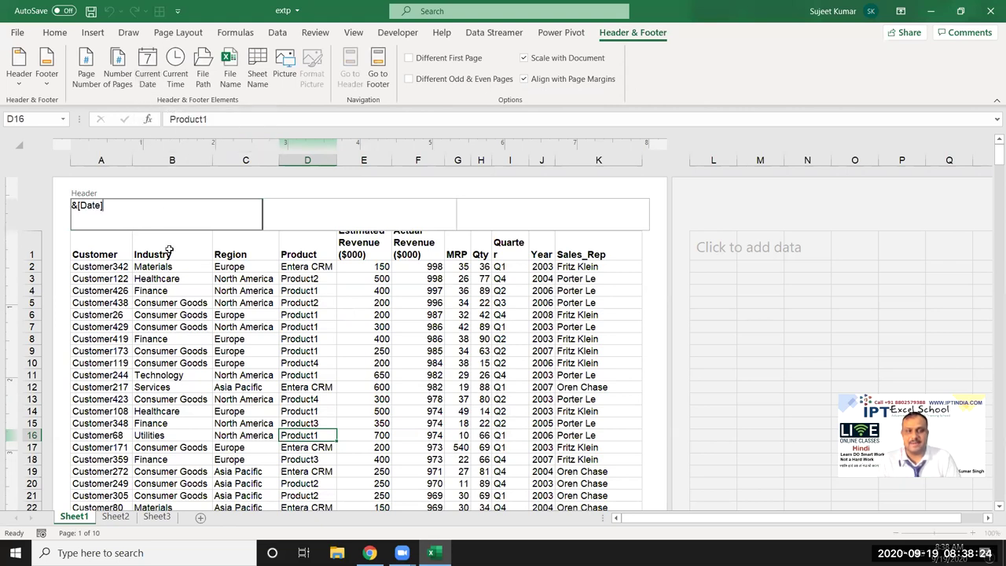
click(198, 314)
click(150, 212)
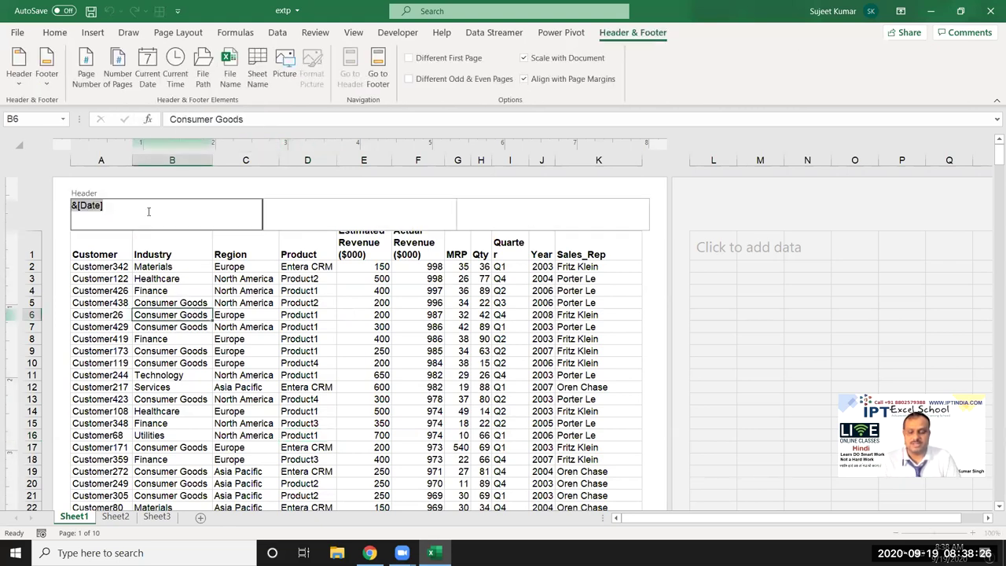
key(Delete)
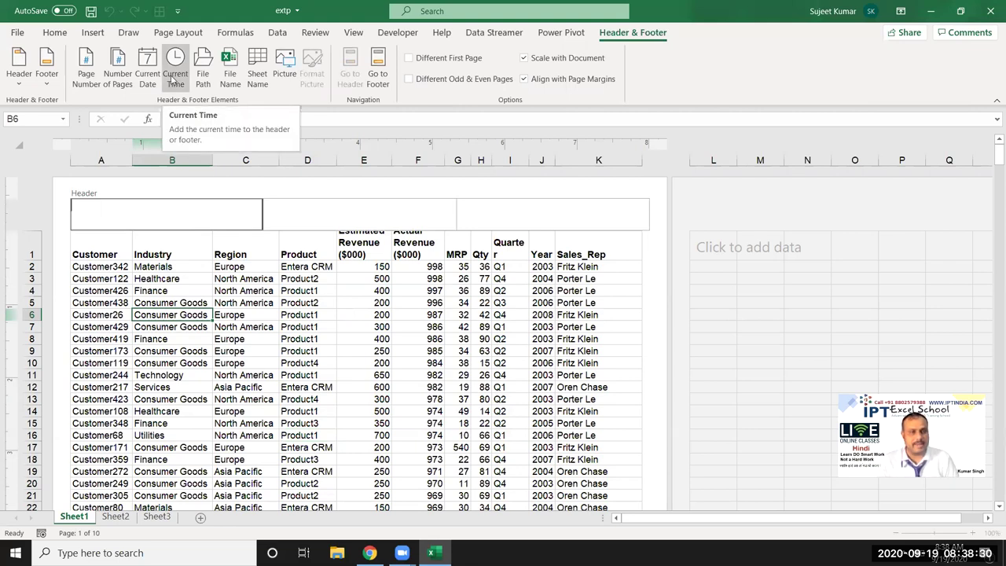
click(175, 81)
click(232, 316)
click(143, 212)
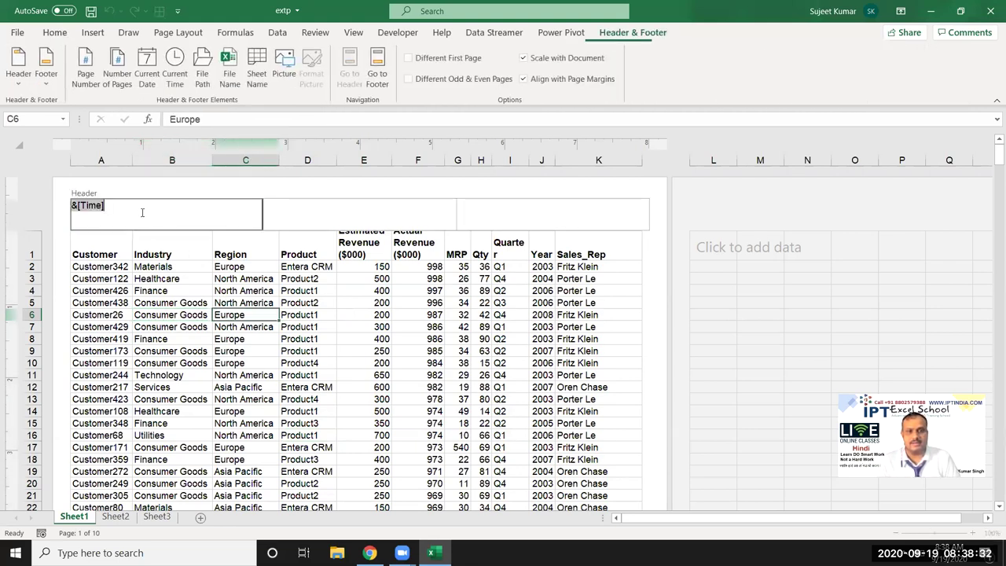
key(Delete)
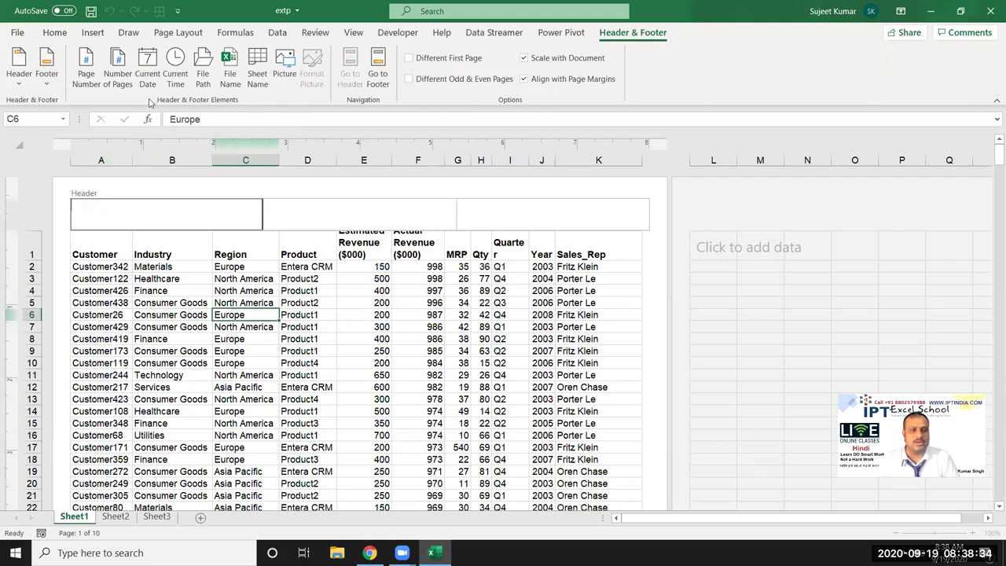
- Preview date with time, then the file path, in the left header, clearing each afterward
click(142, 82)
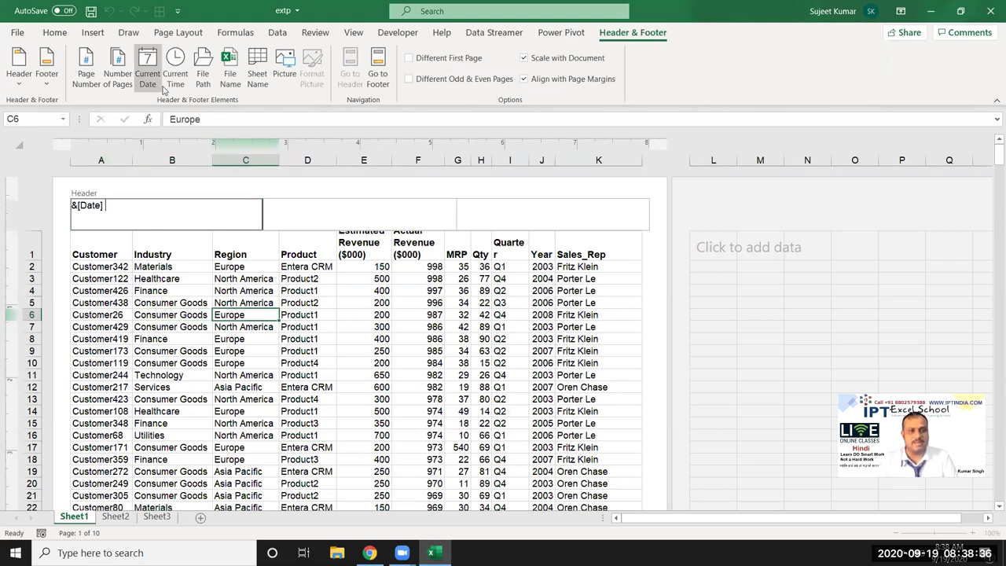
click(174, 79)
click(263, 314)
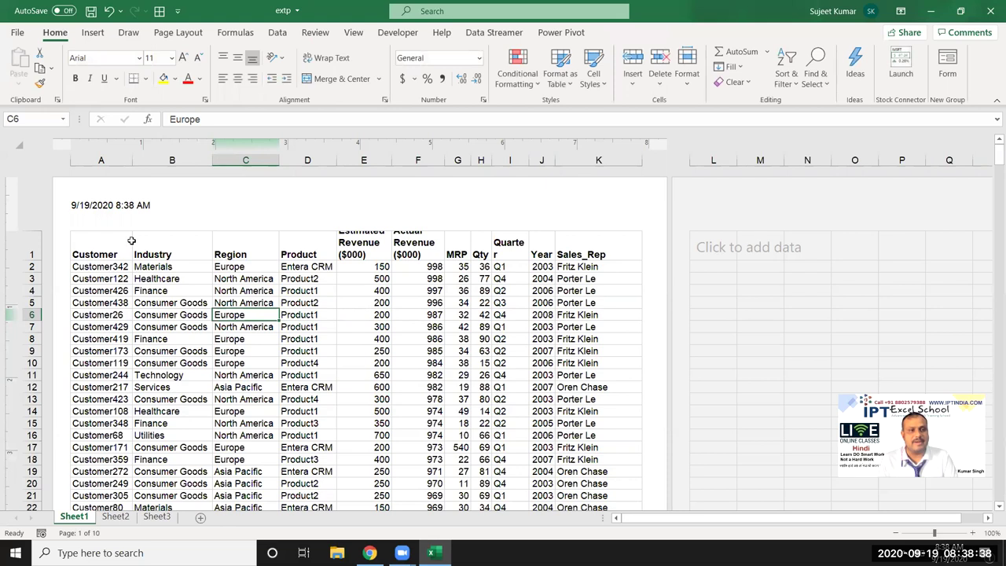
click(168, 209)
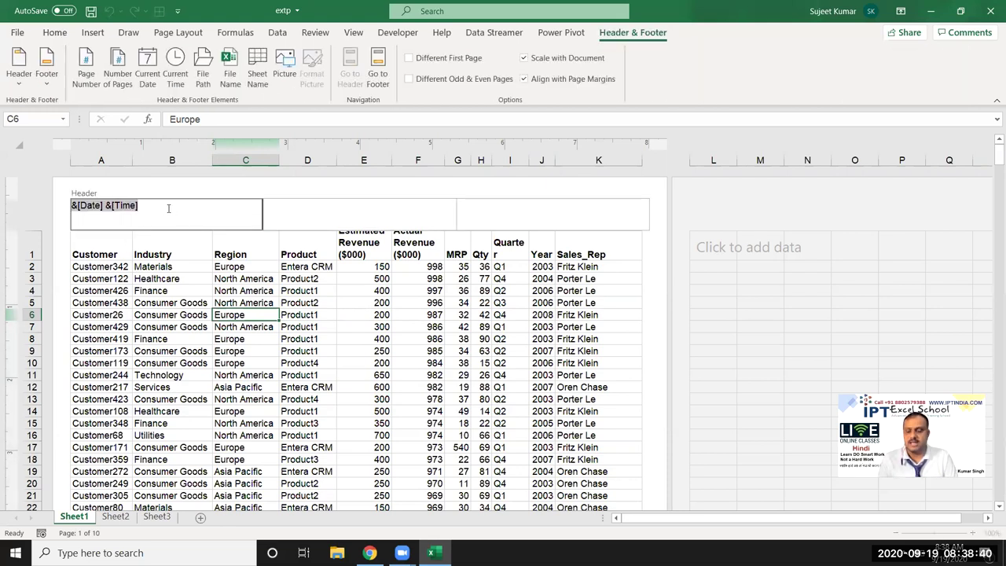
key(Delete)
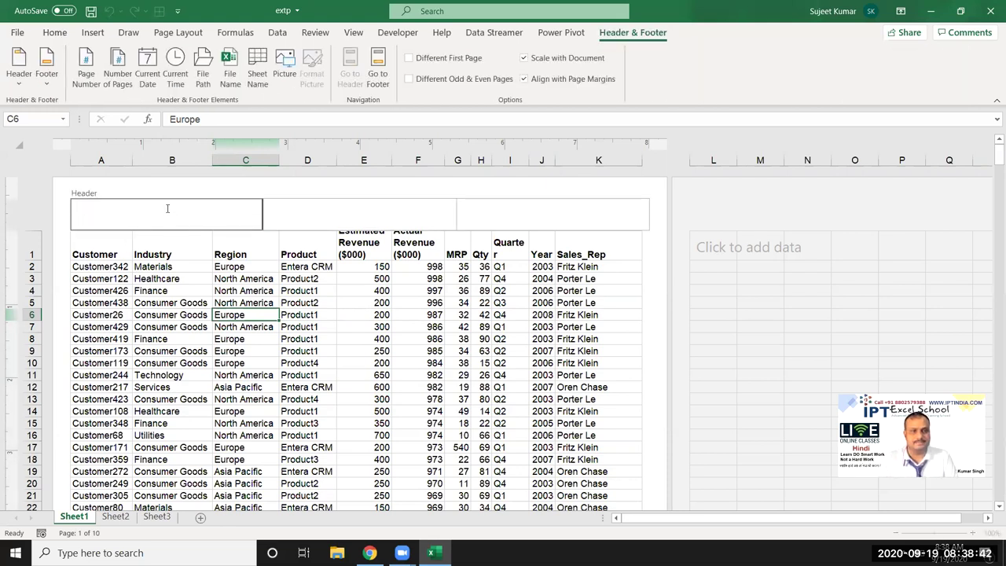
click(203, 71)
click(169, 298)
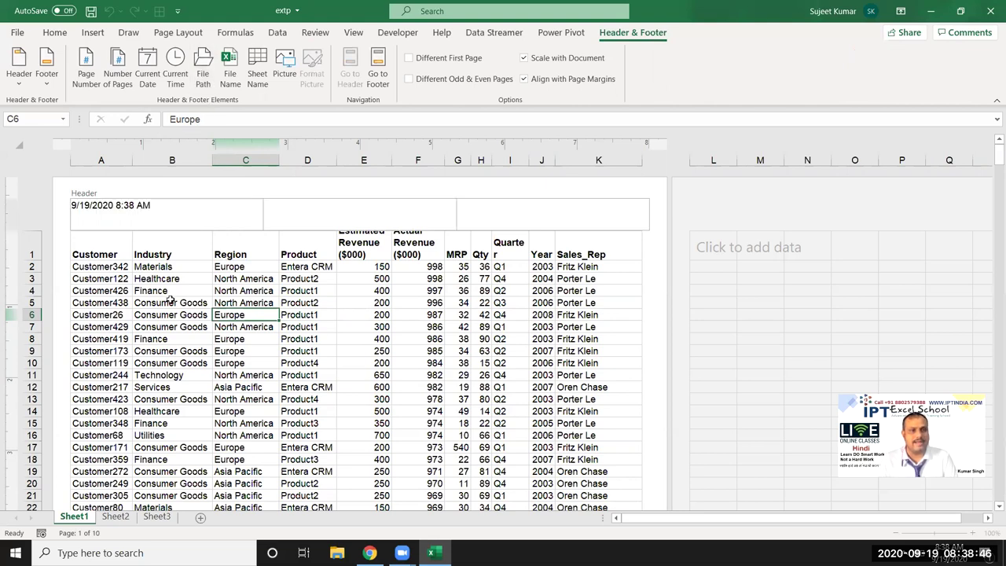
click(218, 208)
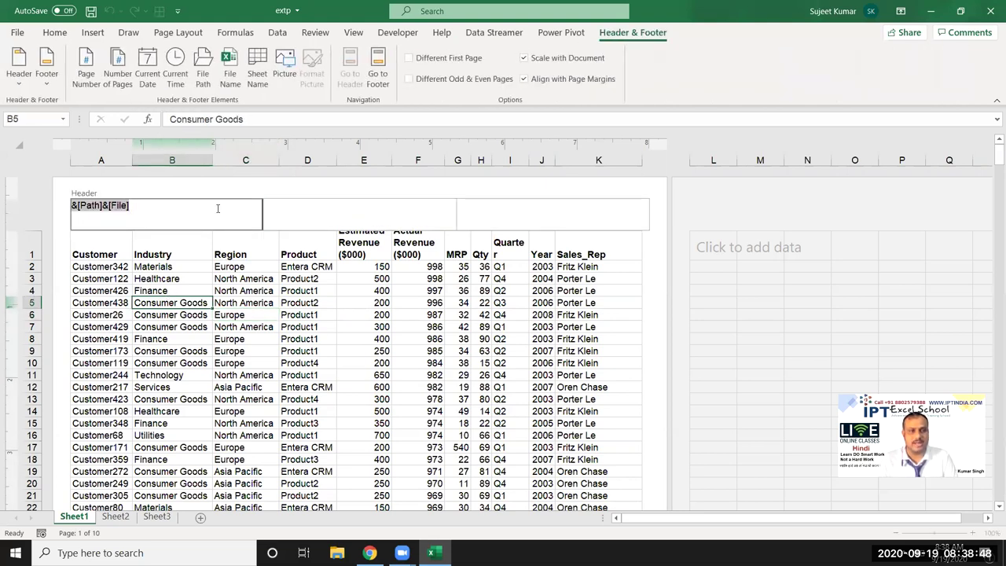
key(Delete)
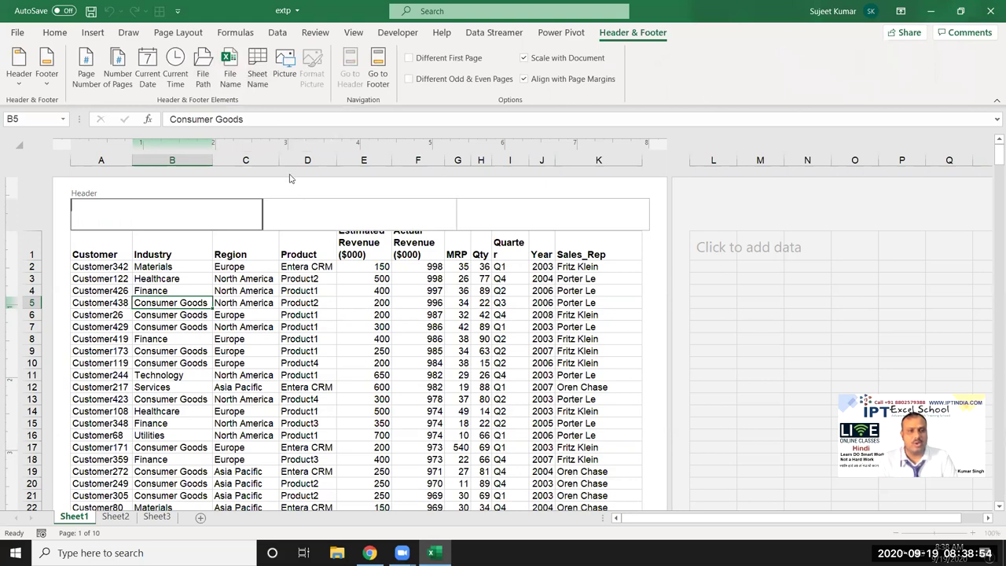
- Search Bing images for 'IP lool' to find a header picture
click(285, 67)
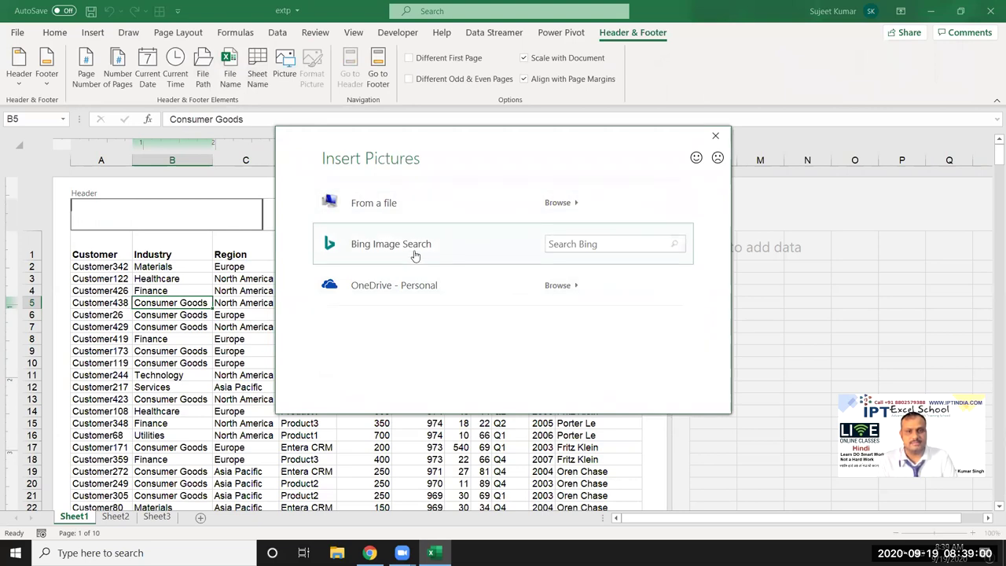
click(389, 286)
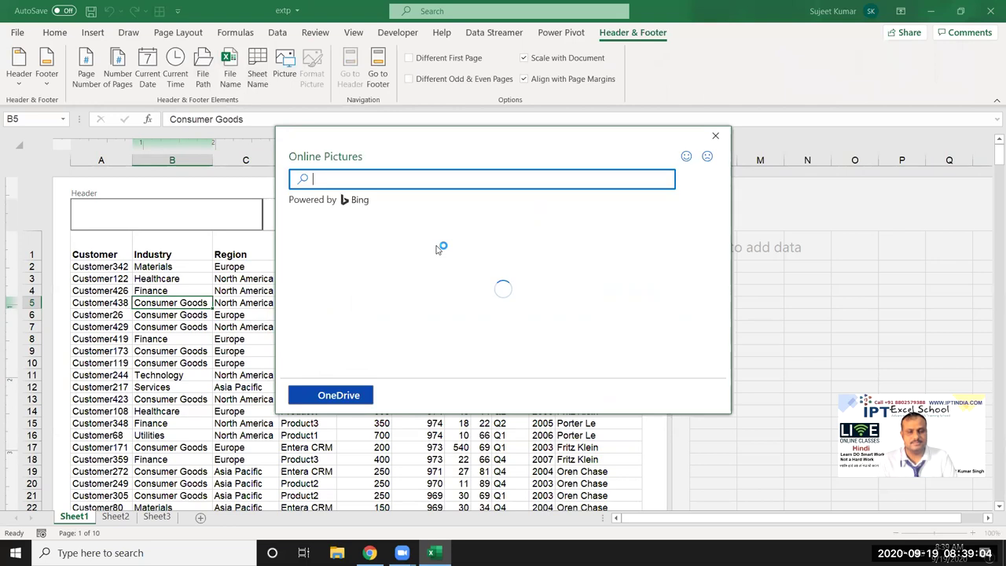
text(IPT)
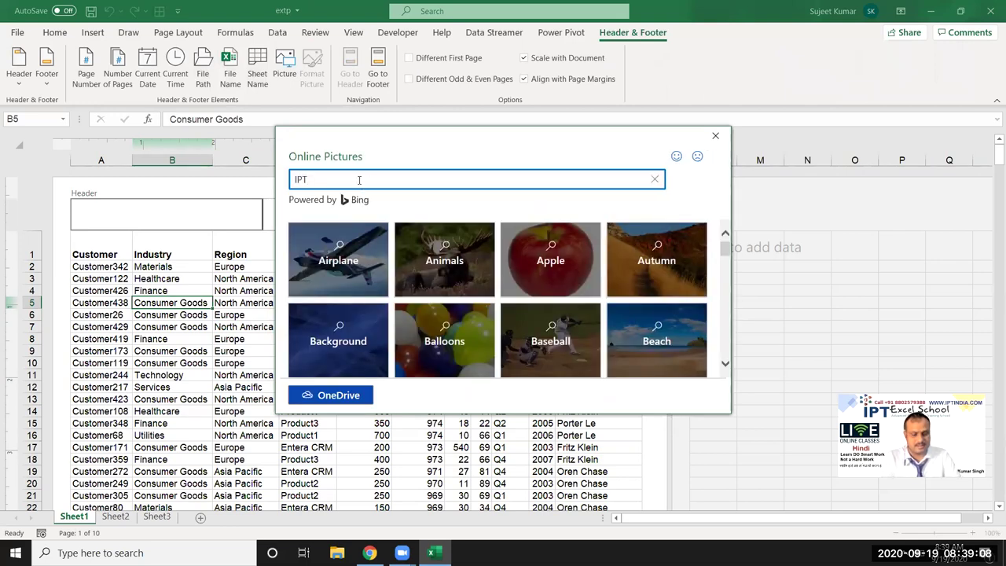
text( l)
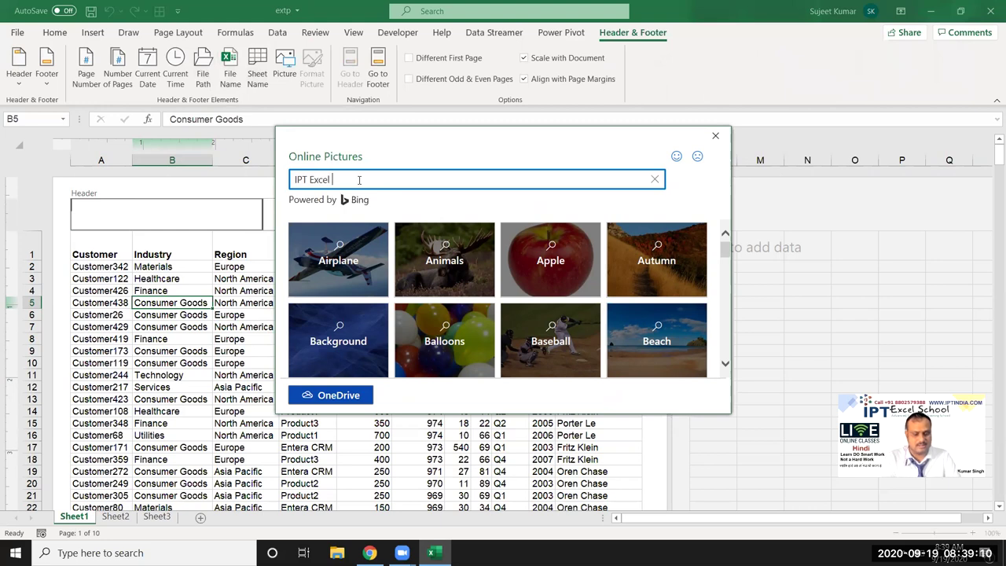
text(ool)
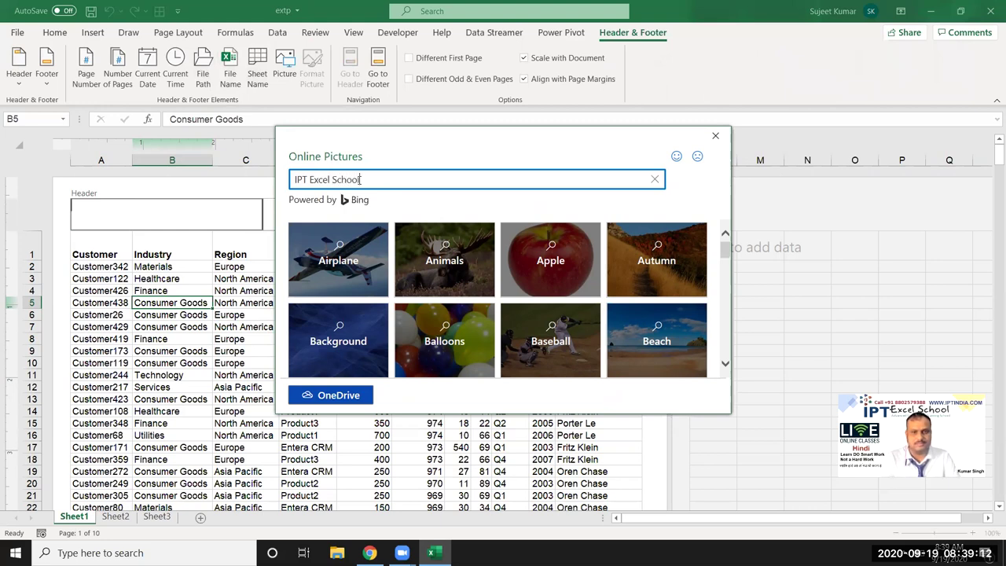
key(Return)
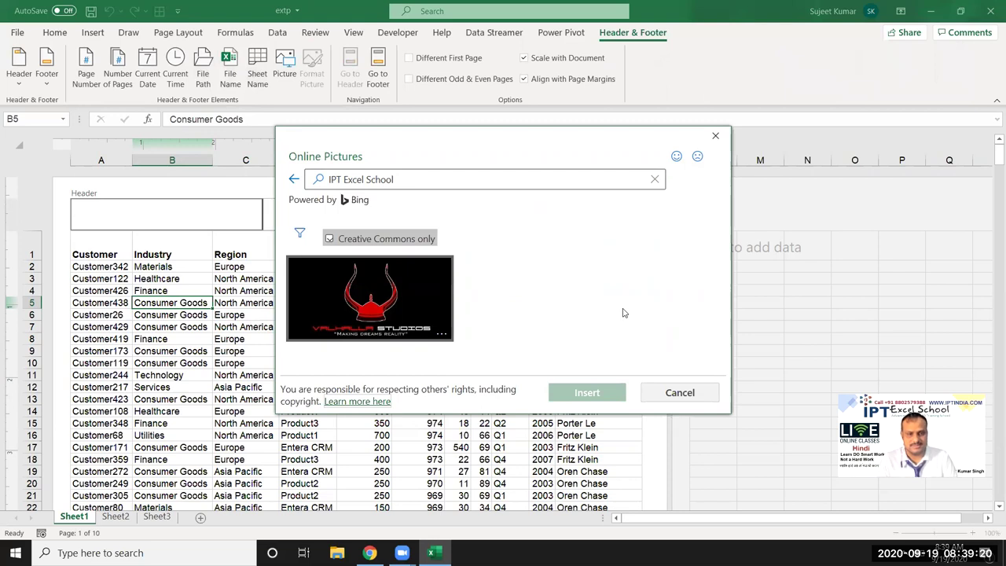
- Search for 'logo' instead and insert the black Logo image into the left header
click(385, 180)
drag(385, 180, 187, 185)
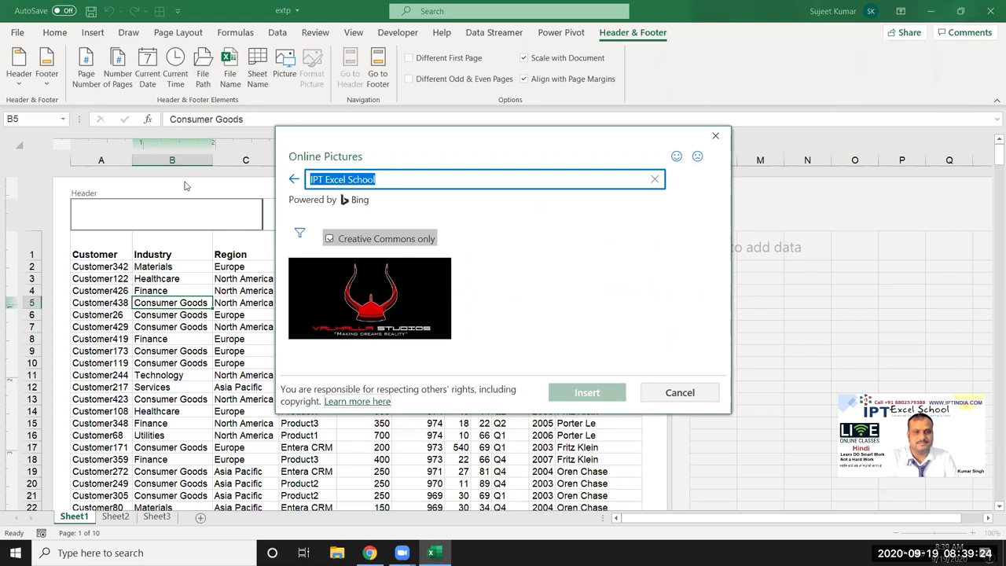
key(BackSpace)
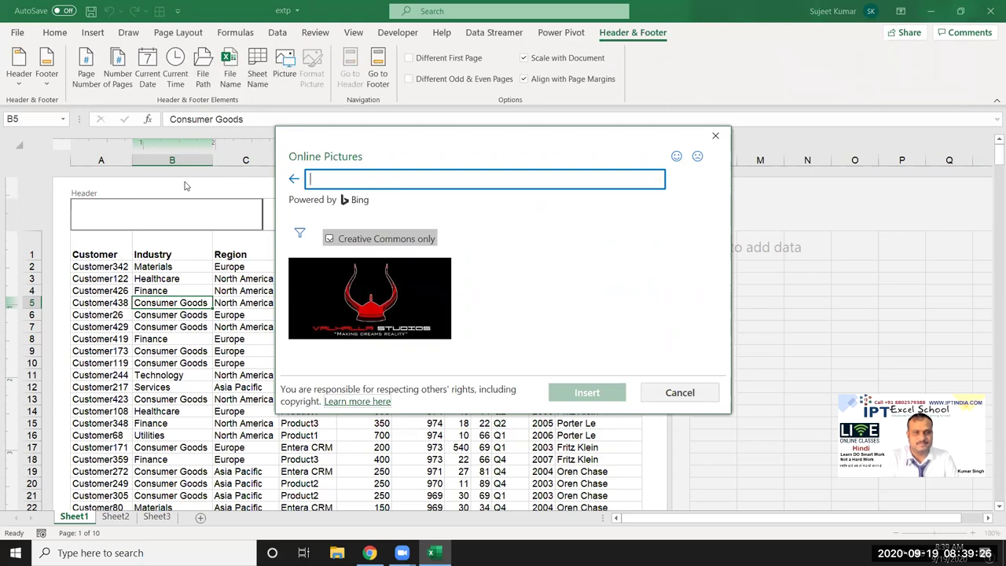
text(logo)
key(Return)
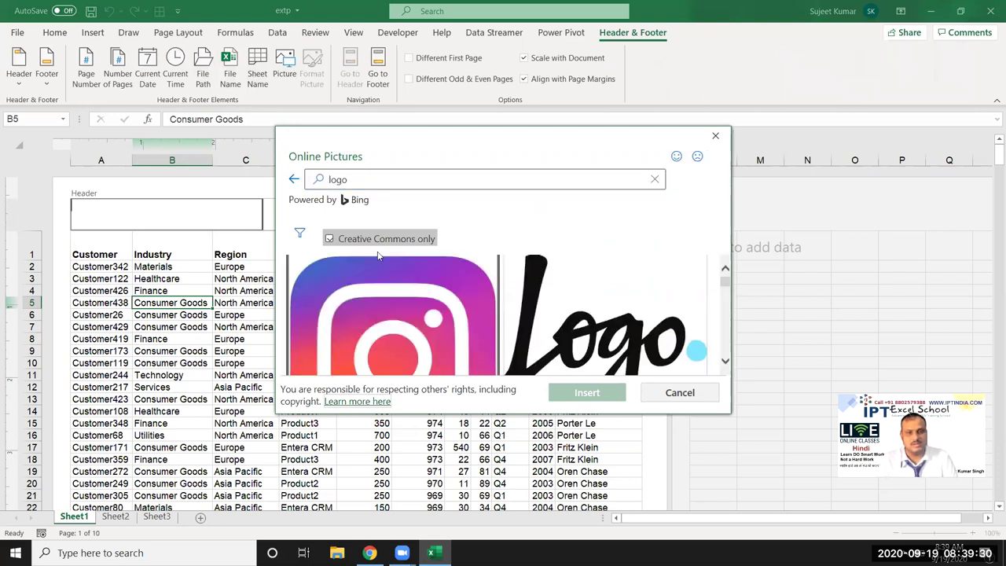
scroll(668, 299, down, 1)
scroll(638, 300, down, 1)
double_click(639, 299)
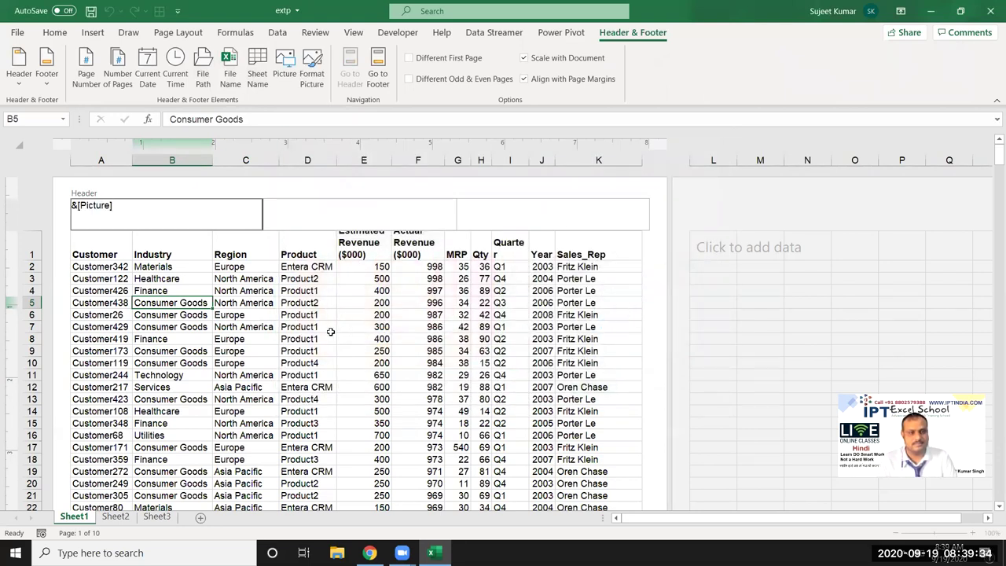
- Exit the header and scroll to view the inserted logo
click(330, 327)
scroll(370, 353, down, 4)
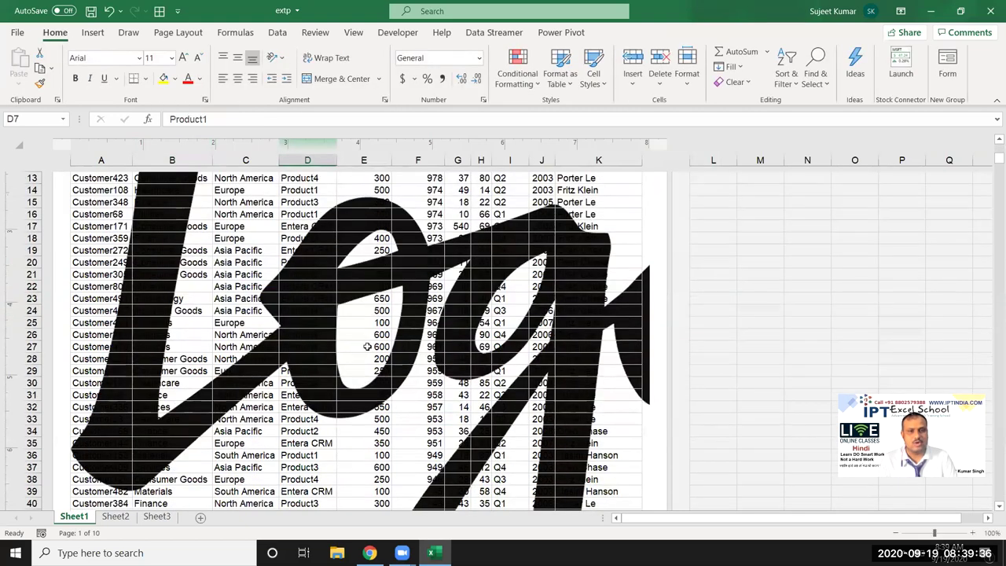
scroll(367, 347, up, 3)
scroll(364, 348, up, 1)
- Set the header logo's height to 1 inch in Format Picture
click(189, 204)
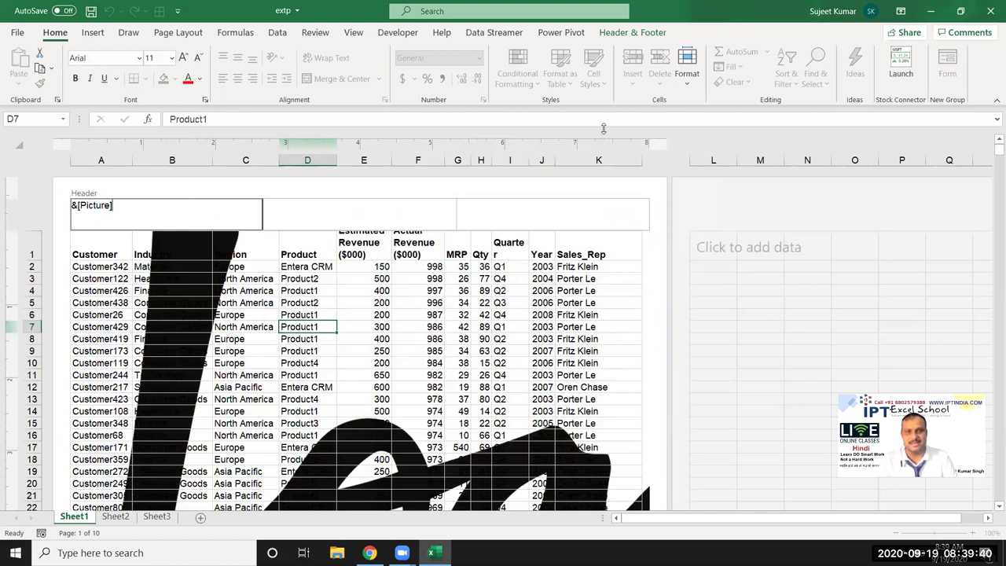
click(646, 32)
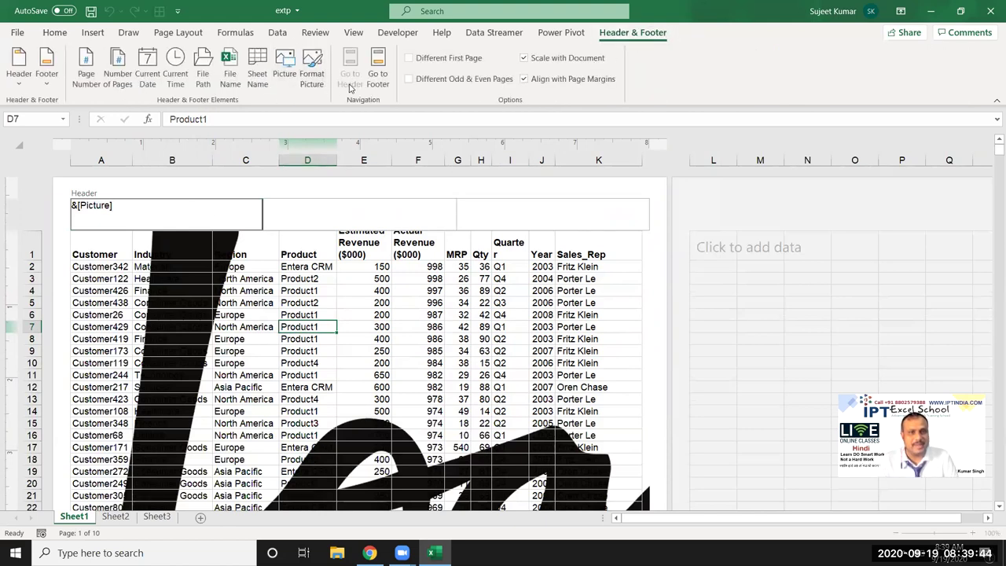
click(321, 85)
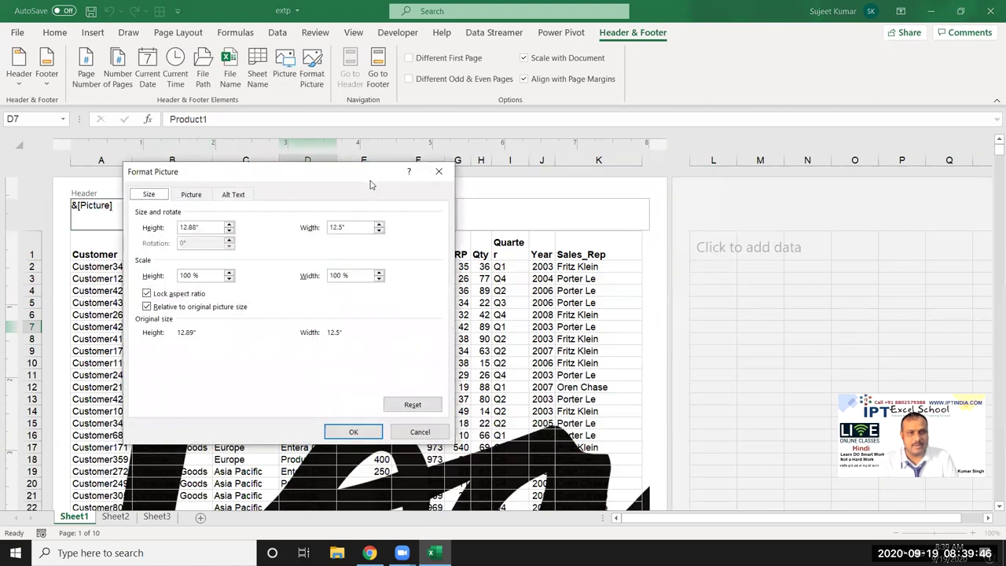
drag(324, 179, 606, 119)
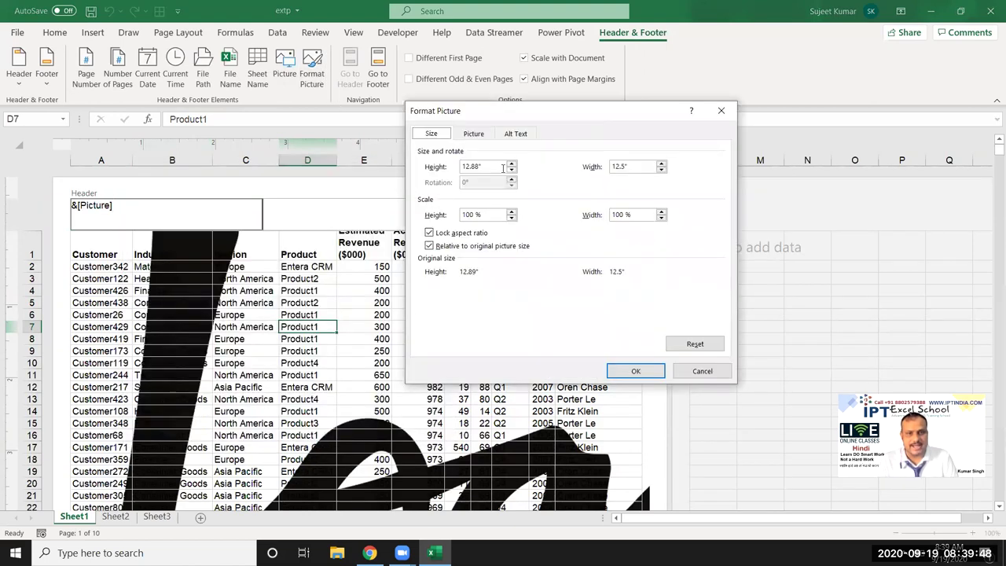
drag(507, 166, 409, 163)
text(1)
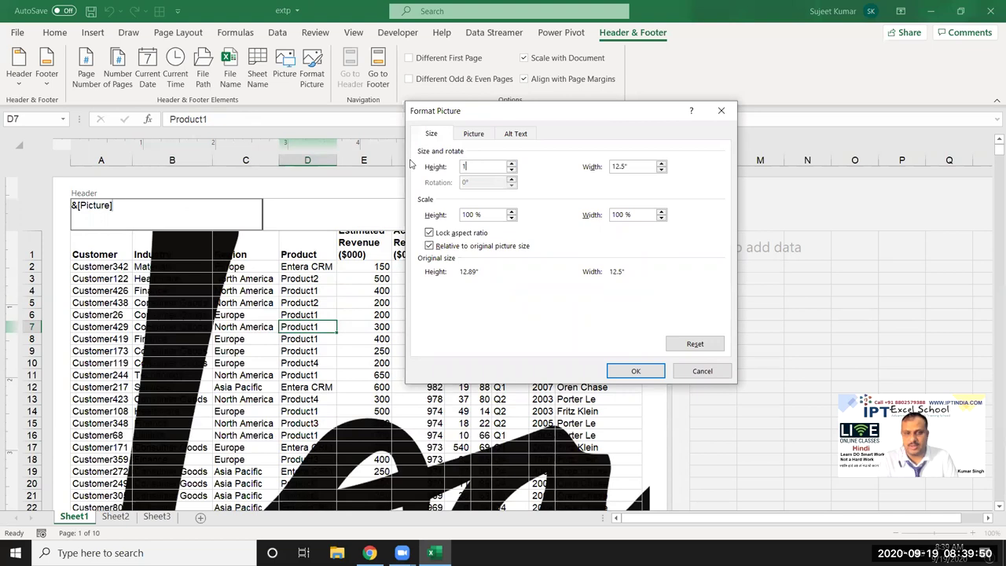
key(Tab)
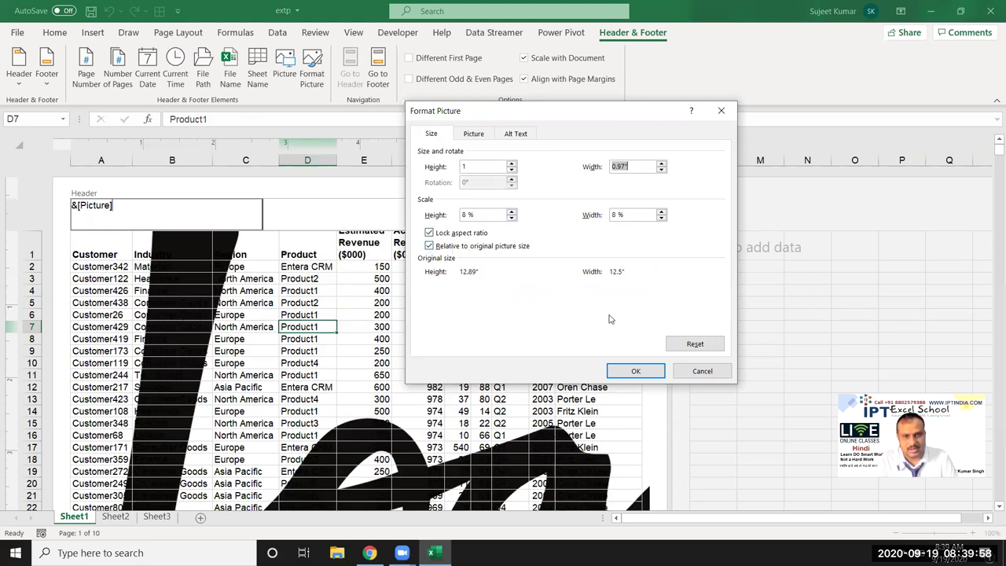
click(472, 135)
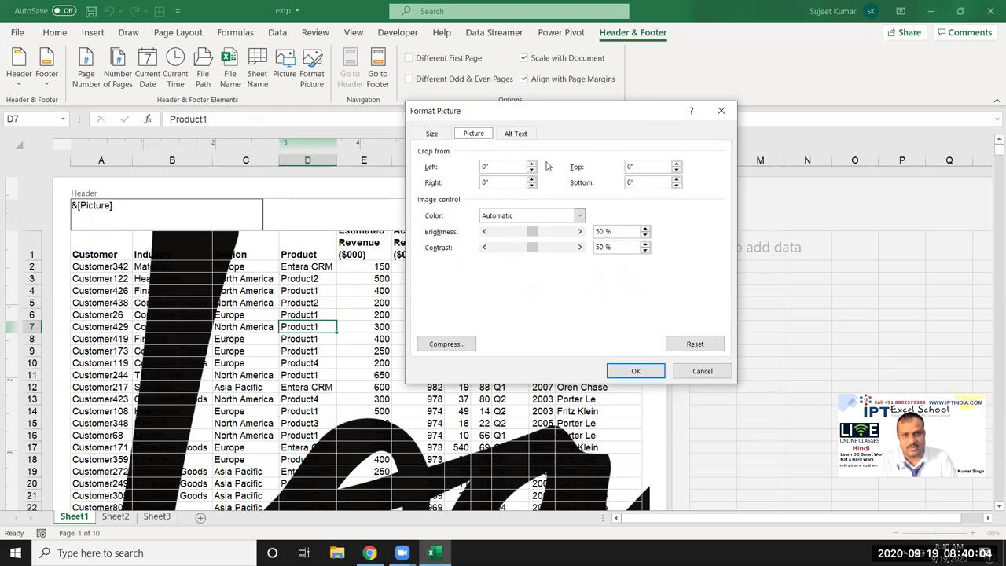
click(635, 368)
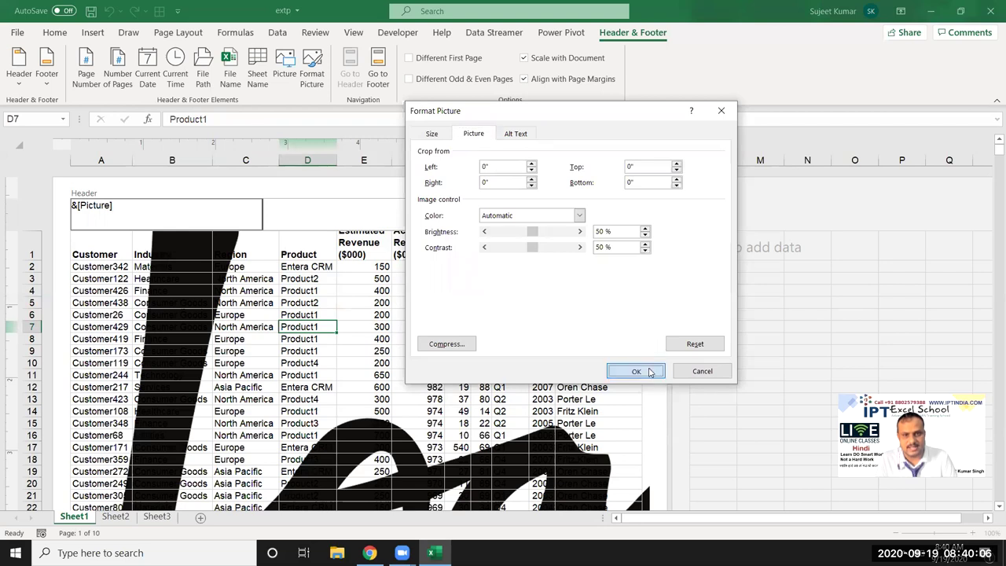
- Preview the scaled-down logo sitting above the sales data
click(334, 325)
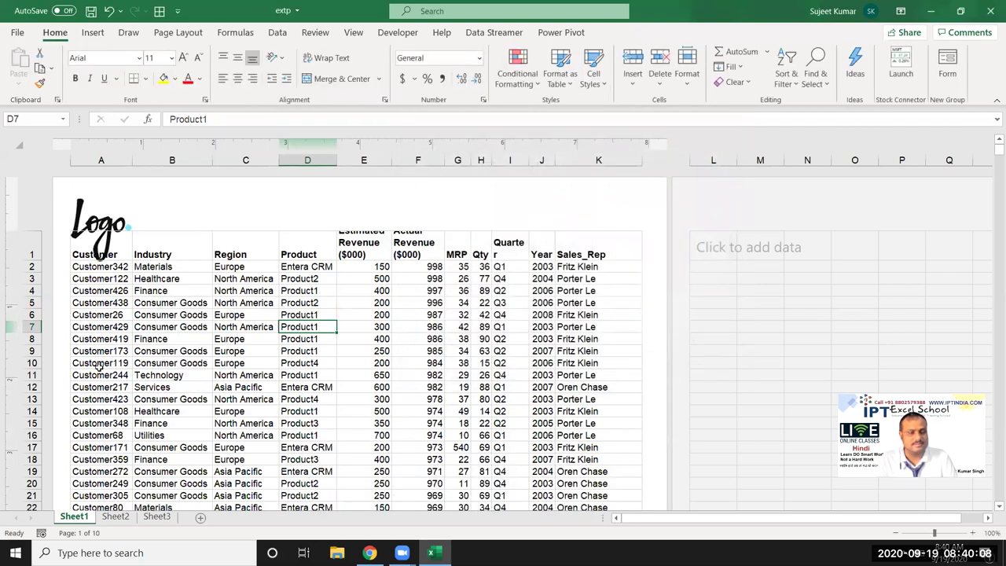
click(101, 207)
click(172, 278)
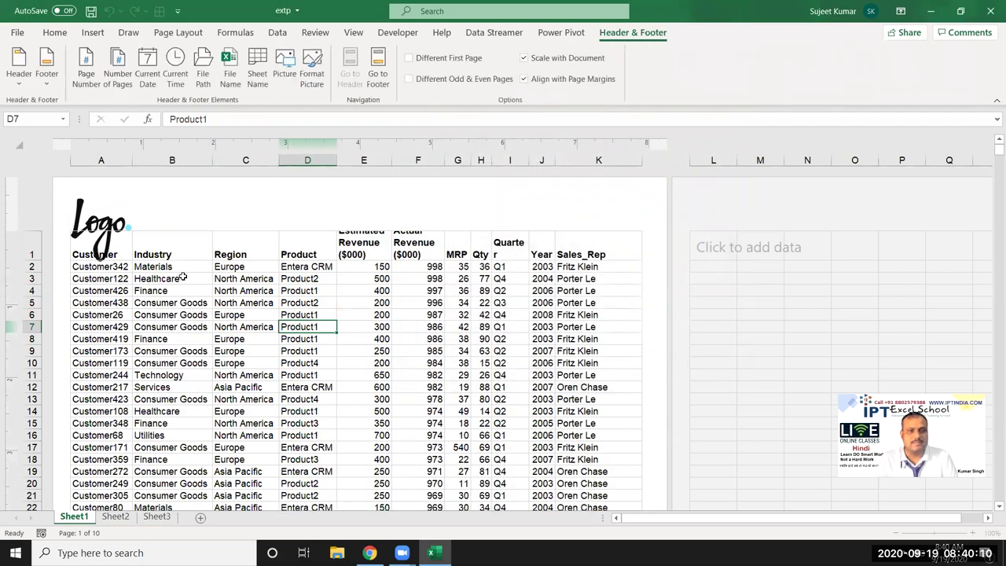
click(168, 210)
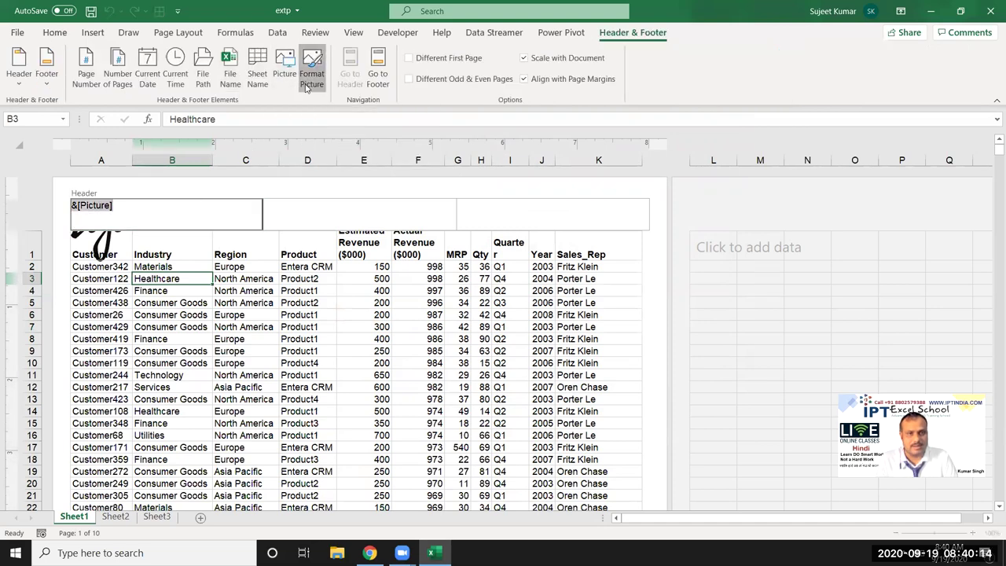
click(309, 86)
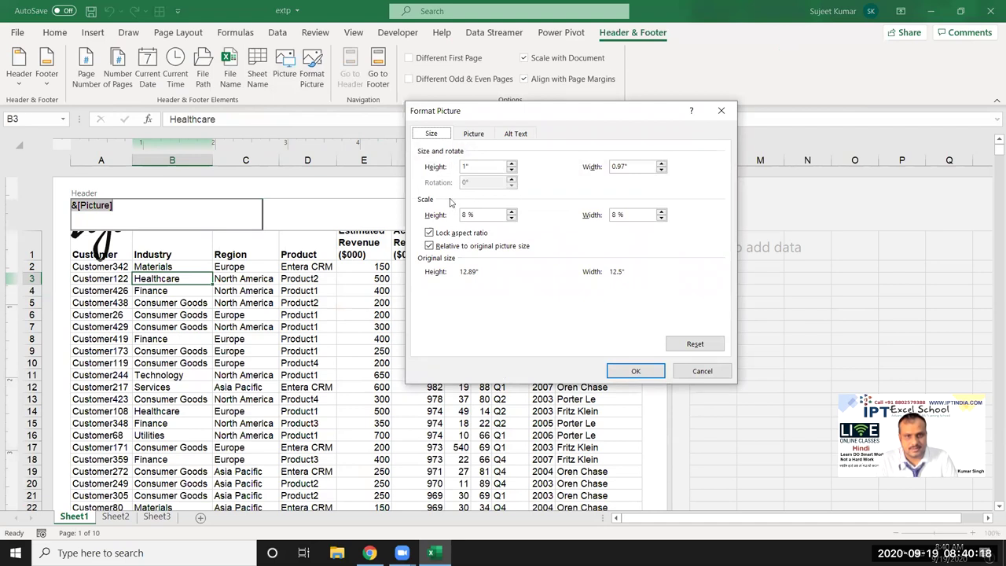
click(475, 134)
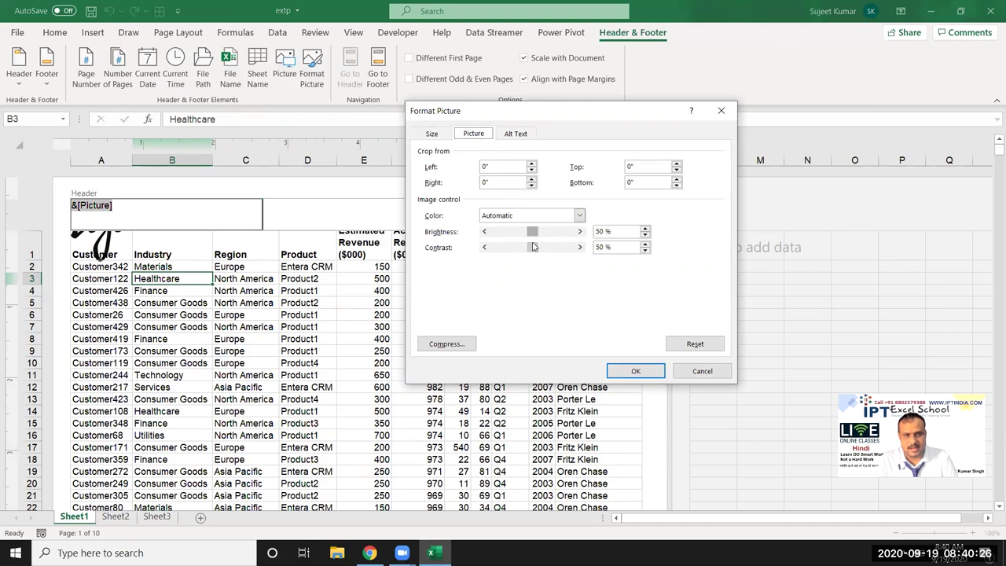
click(440, 135)
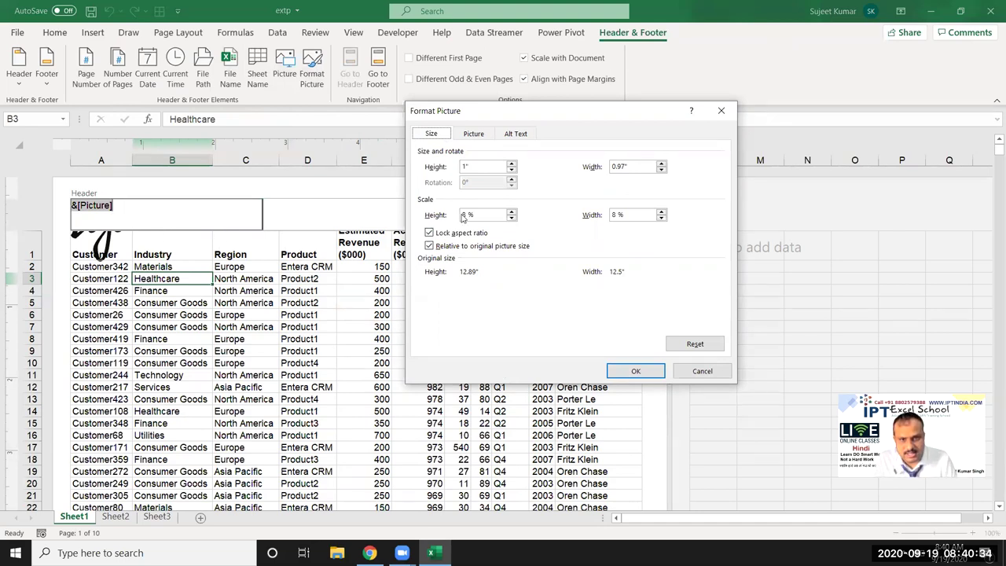
click(511, 214)
click(512, 220)
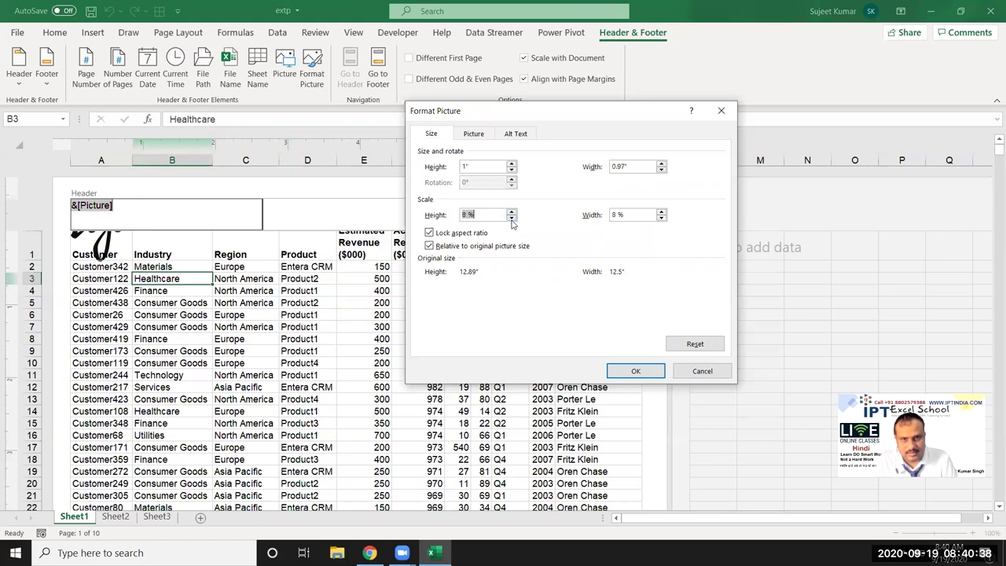
click(634, 373)
click(239, 303)
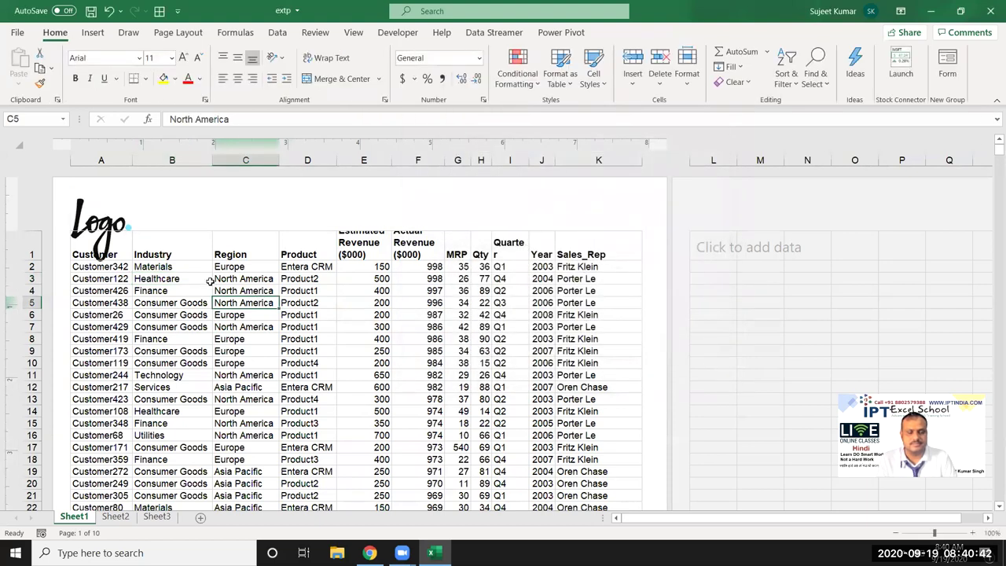
- Move to the page footer, turn on Different First Page, and edit the first page footer
click(239, 218)
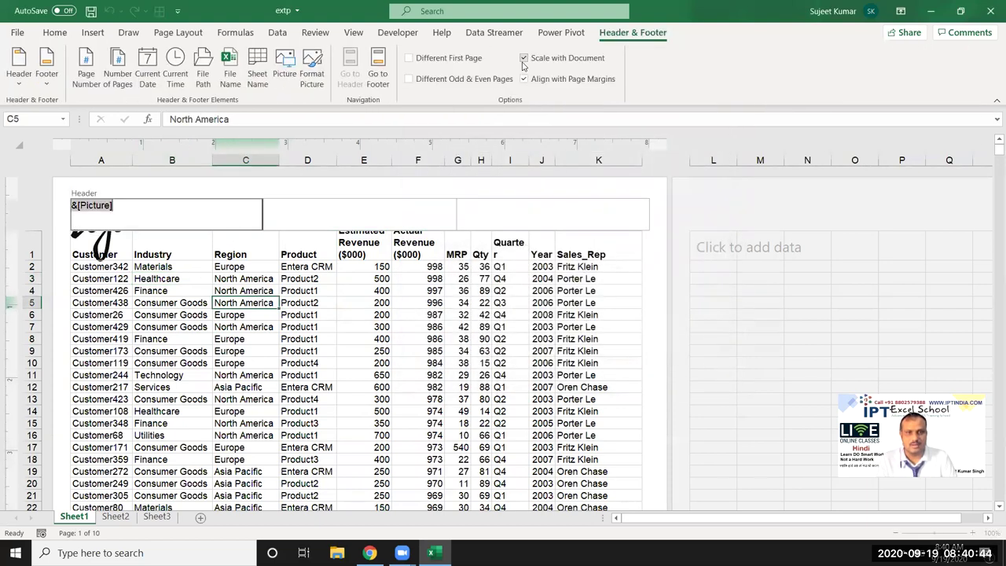
click(343, 207)
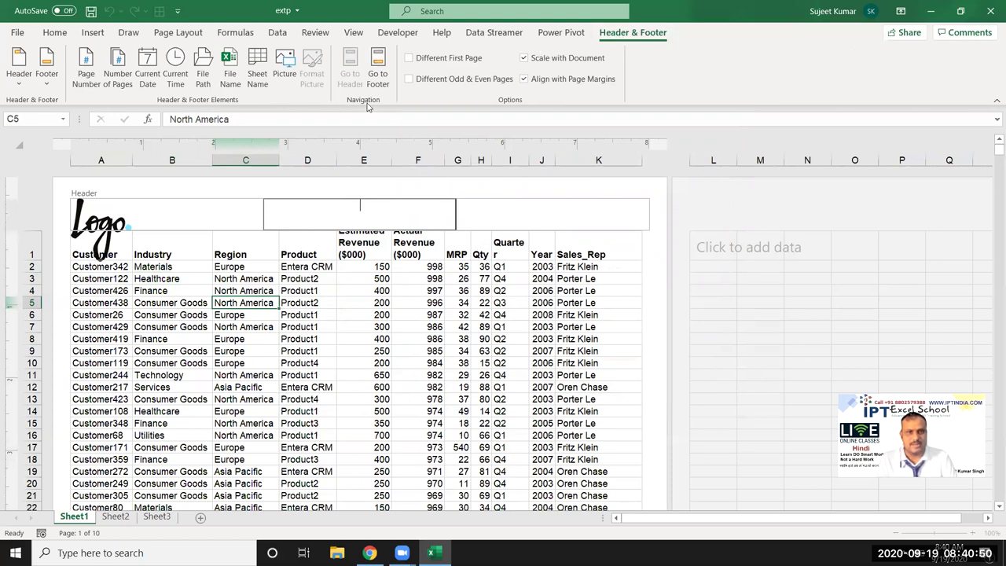
click(381, 78)
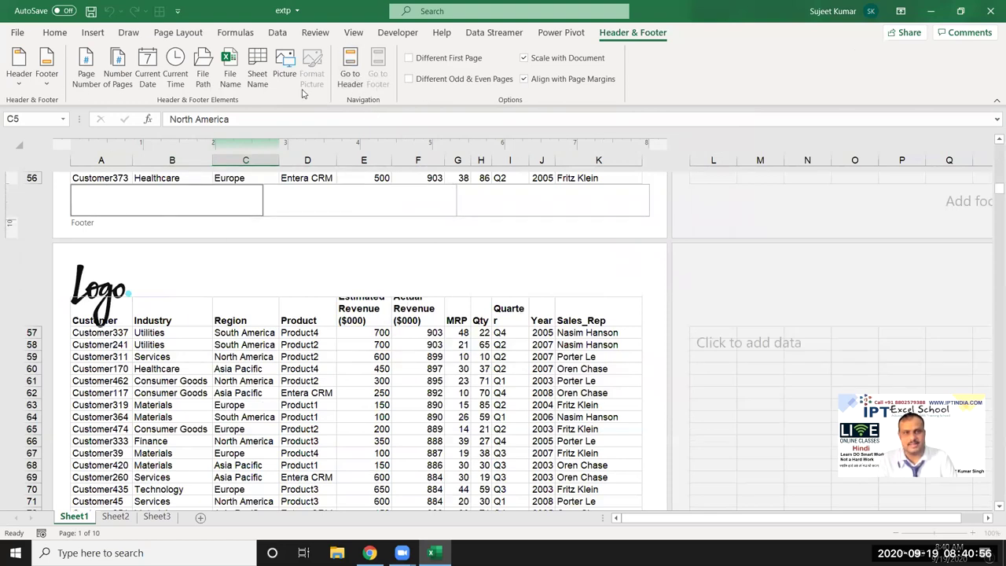
click(431, 65)
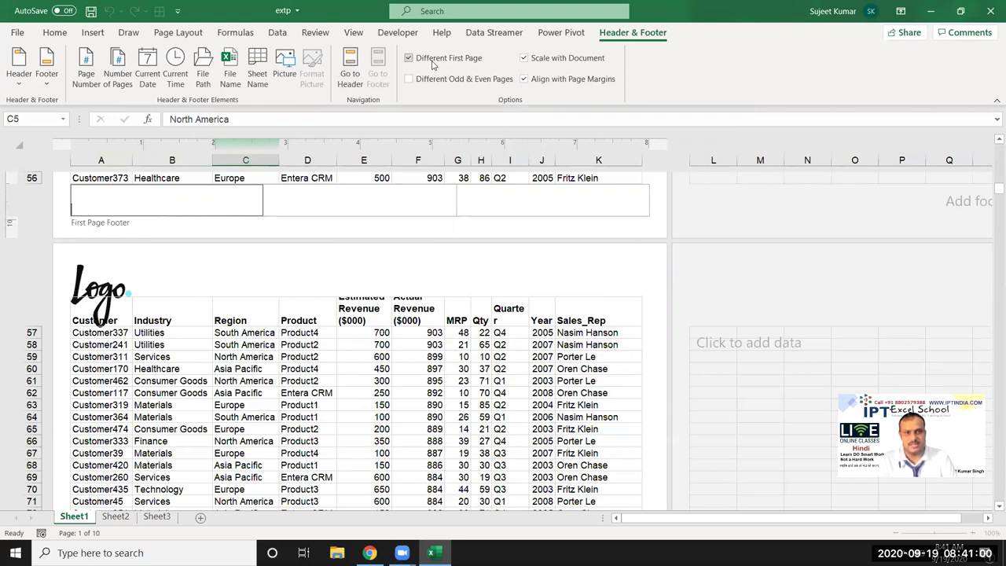
click(331, 342)
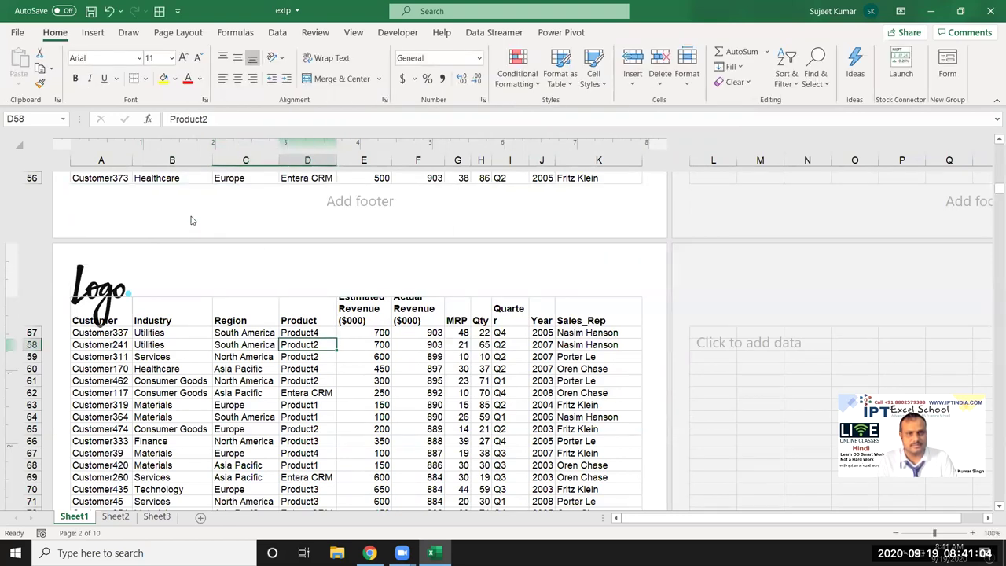
click(192, 219)
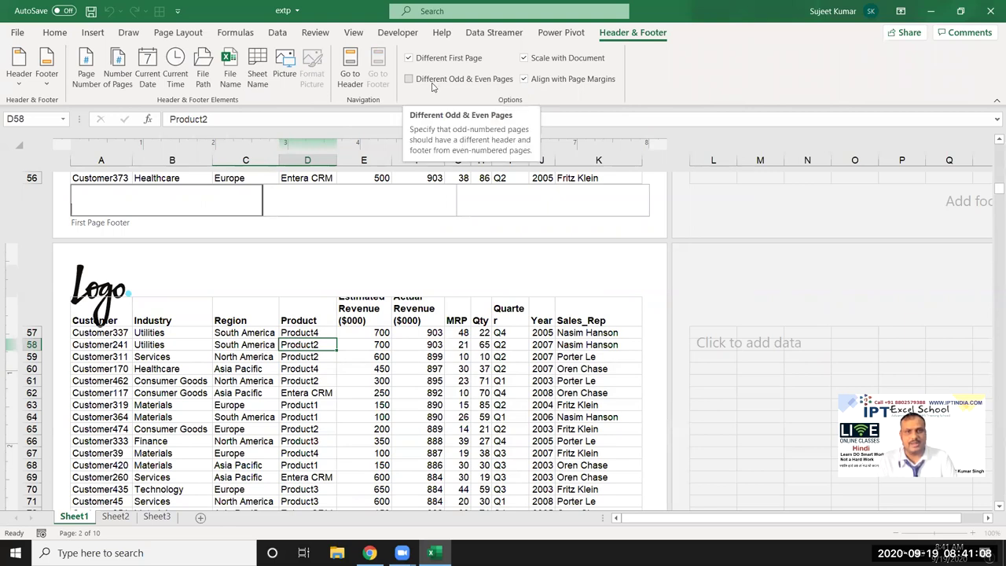
- Turn on Different Odd & Even Pages and return to editing the first page footer
click(432, 87)
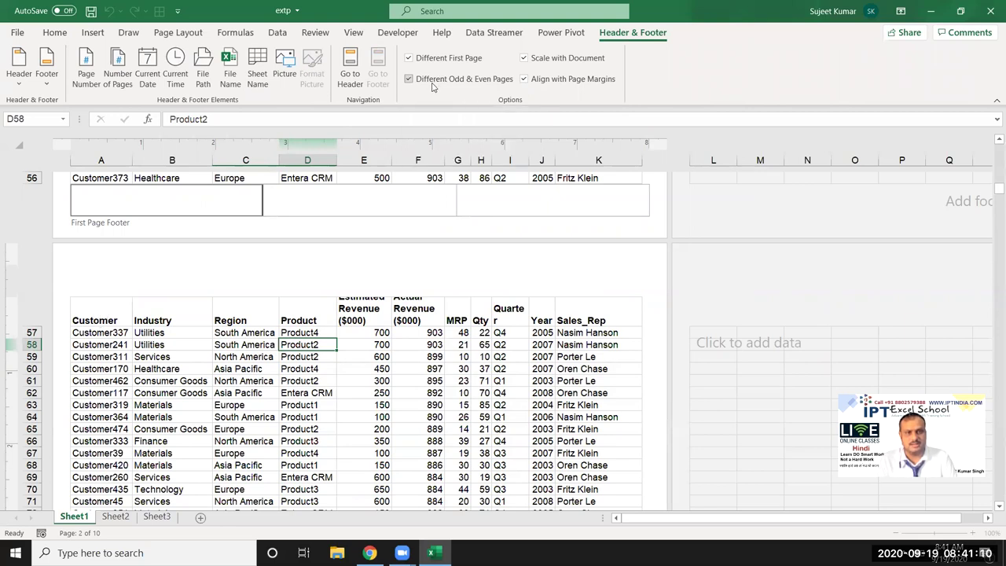
click(431, 87)
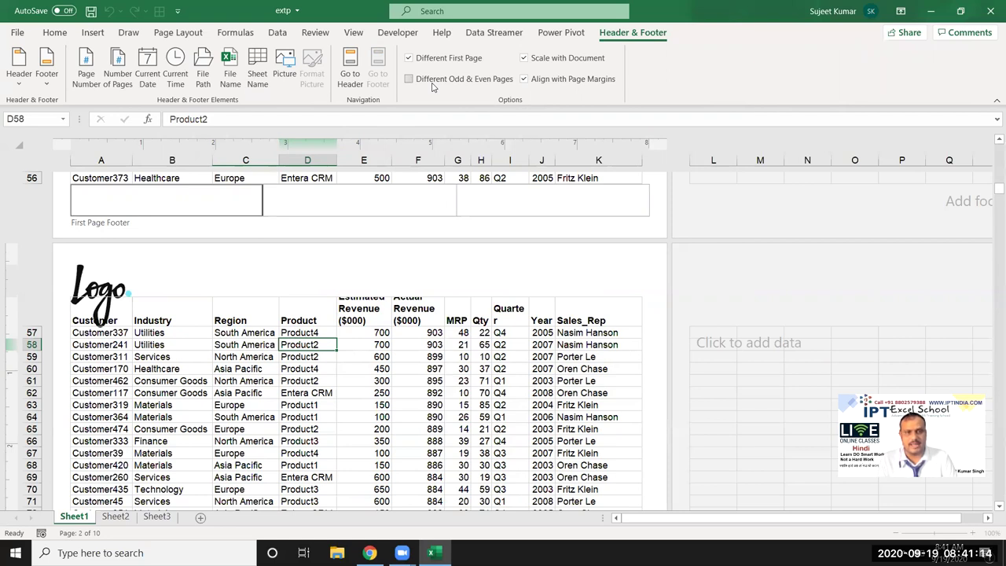
click(438, 81)
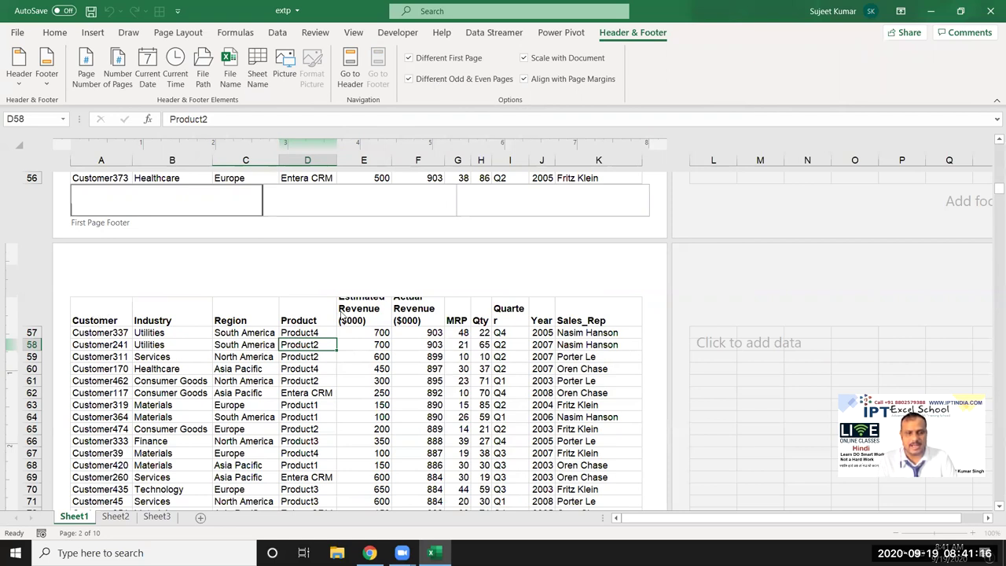
click(321, 402)
scroll(318, 385, down, 8)
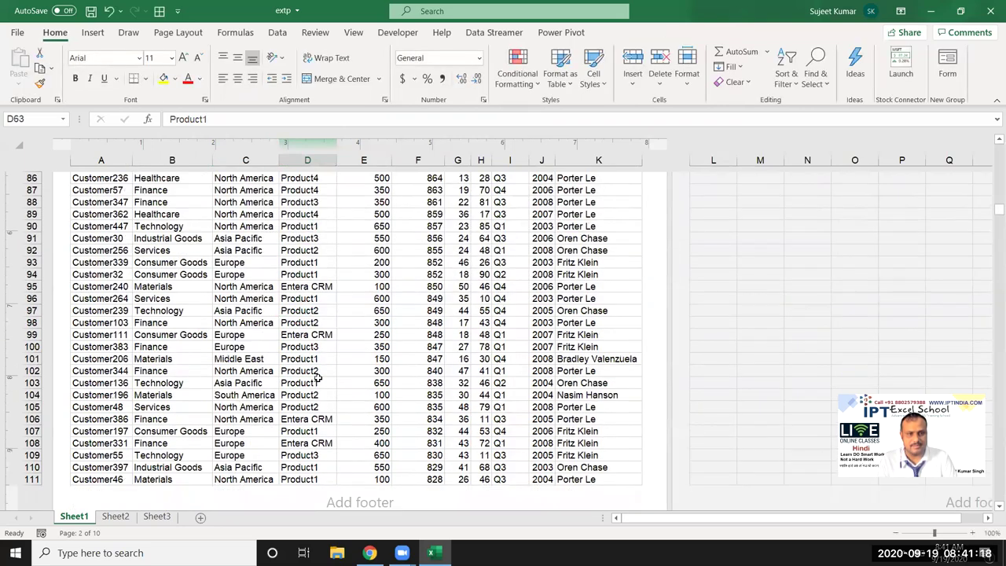
scroll(318, 385, down, 6)
scroll(318, 383, up, 3)
scroll(318, 383, up, 7)
scroll(319, 382, up, 6)
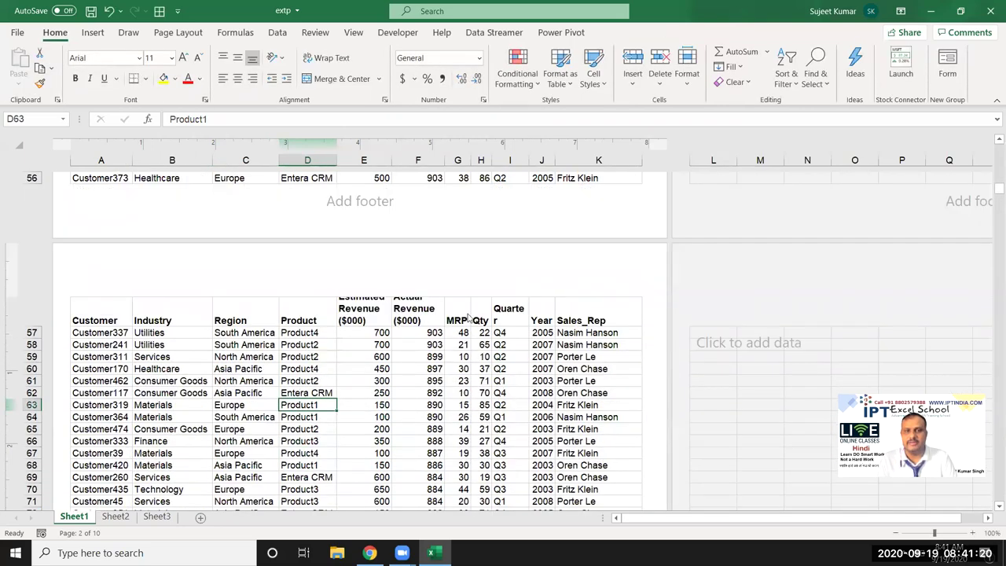
click(563, 34)
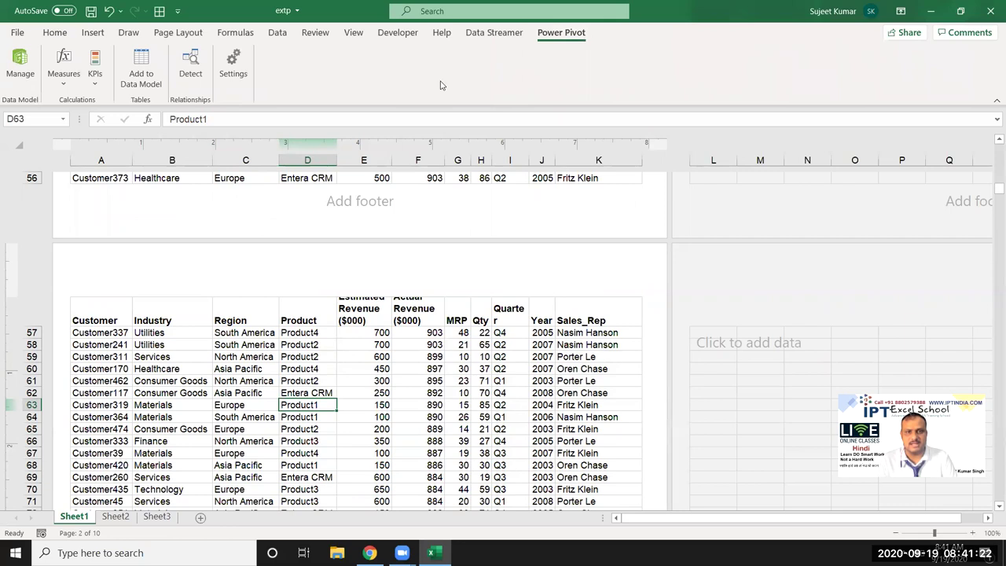
click(181, 205)
click(624, 34)
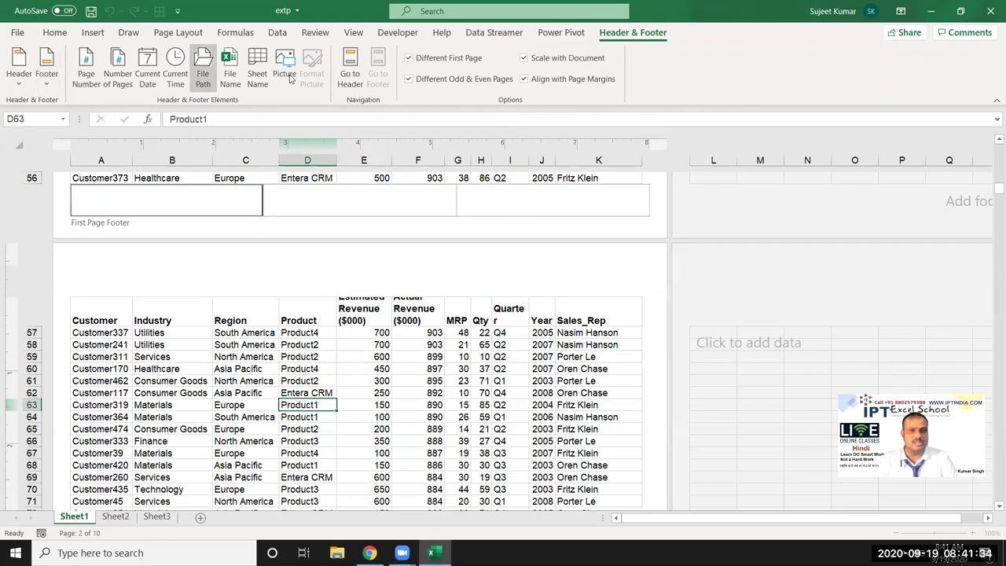
- Switch the sheet from Page Layout back to Normal view
click(322, 202)
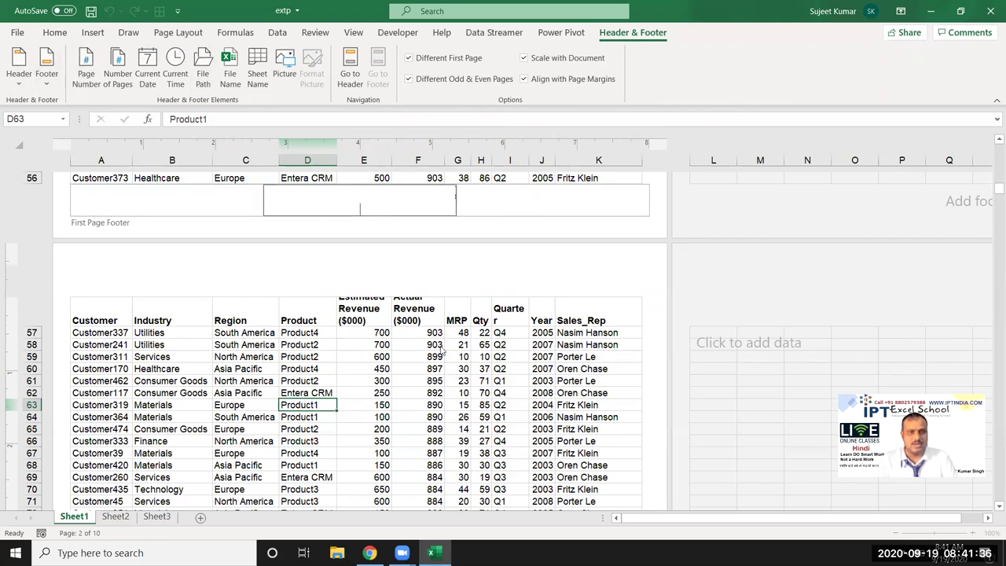
click(353, 33)
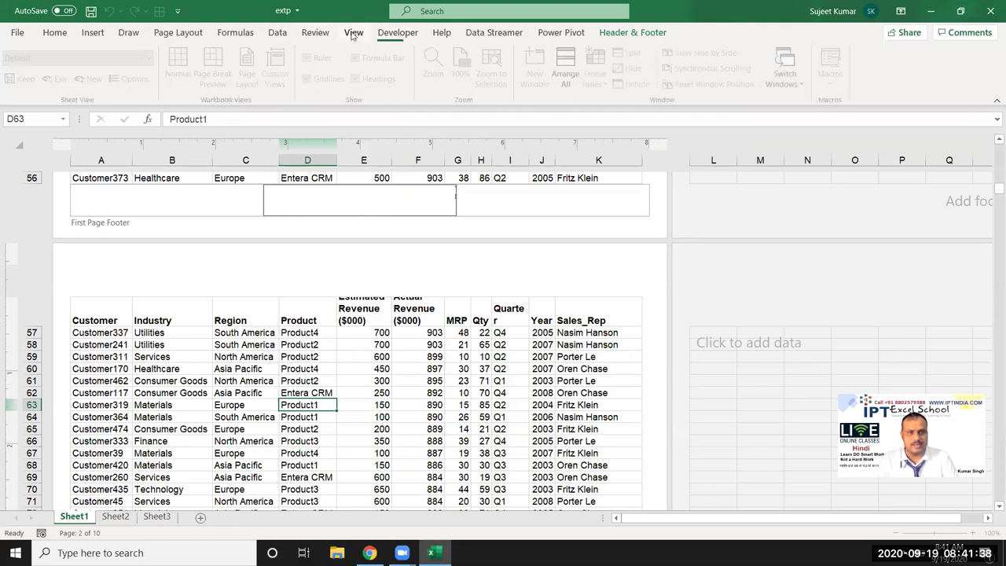
click(315, 345)
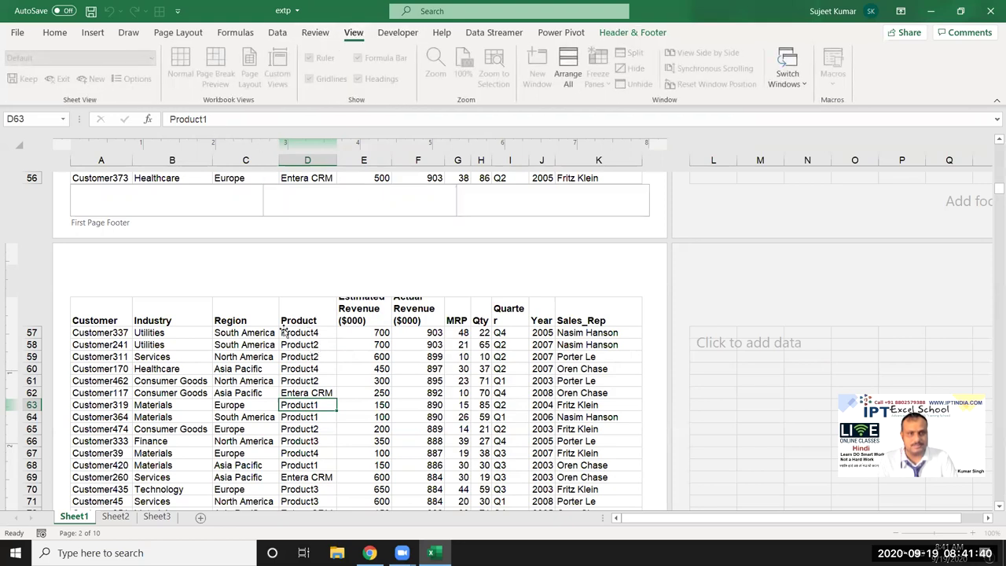
click(179, 70)
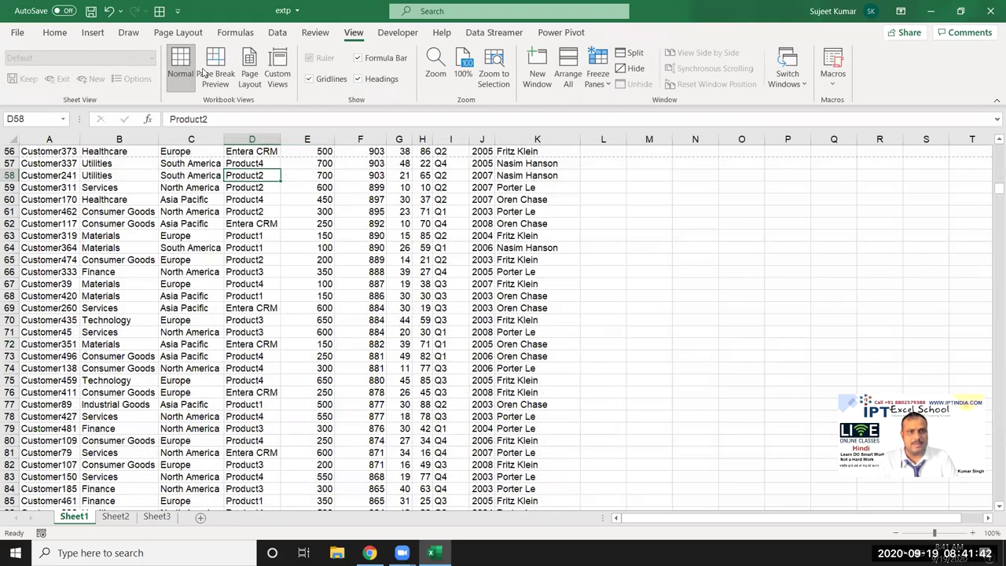
- Open Page Setup via Print Titles and keep Letter as the paper size
click(195, 34)
click(306, 75)
drag(546, 103, 366, 119)
click(252, 139)
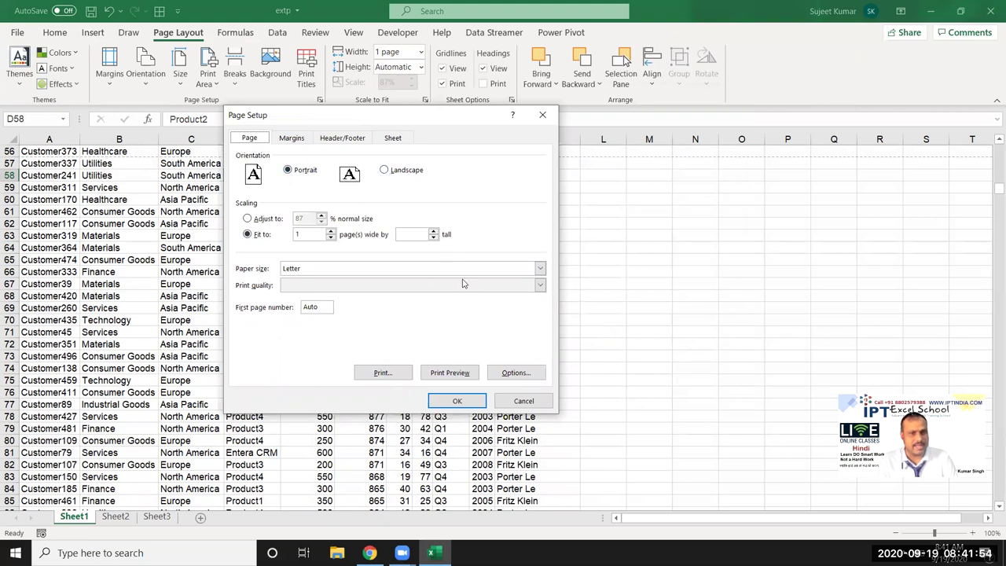
drag(387, 118, 271, 127)
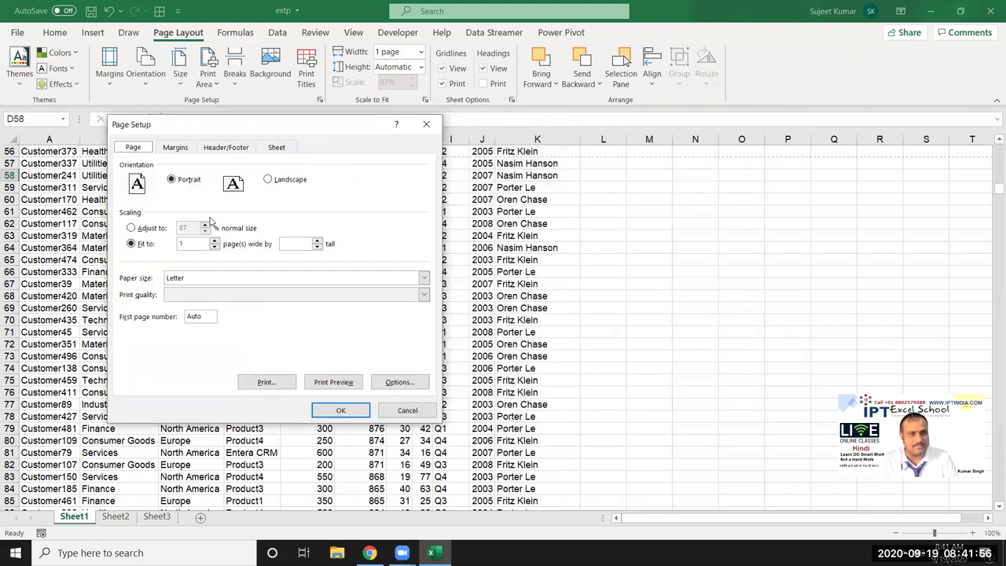
click(197, 279)
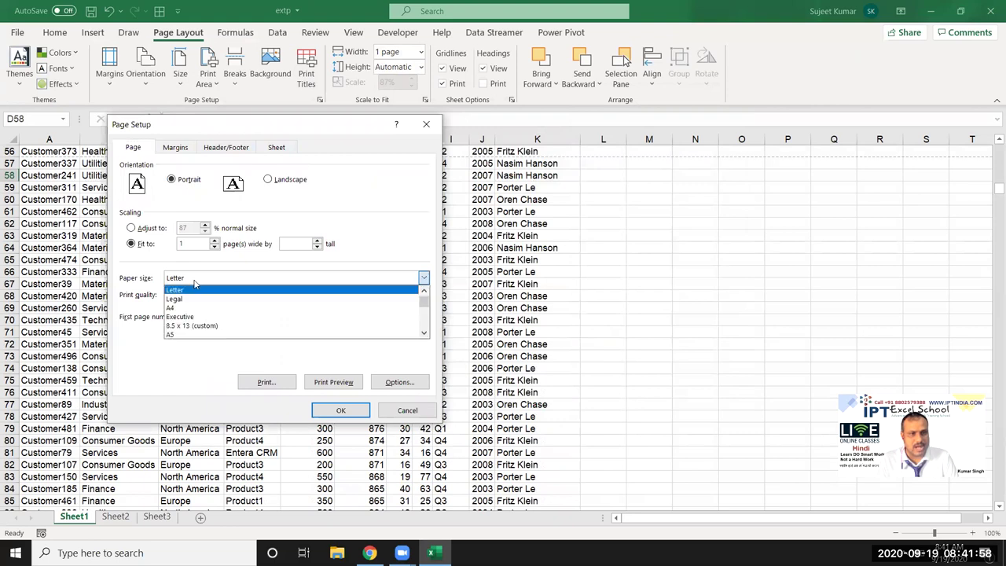
click(157, 316)
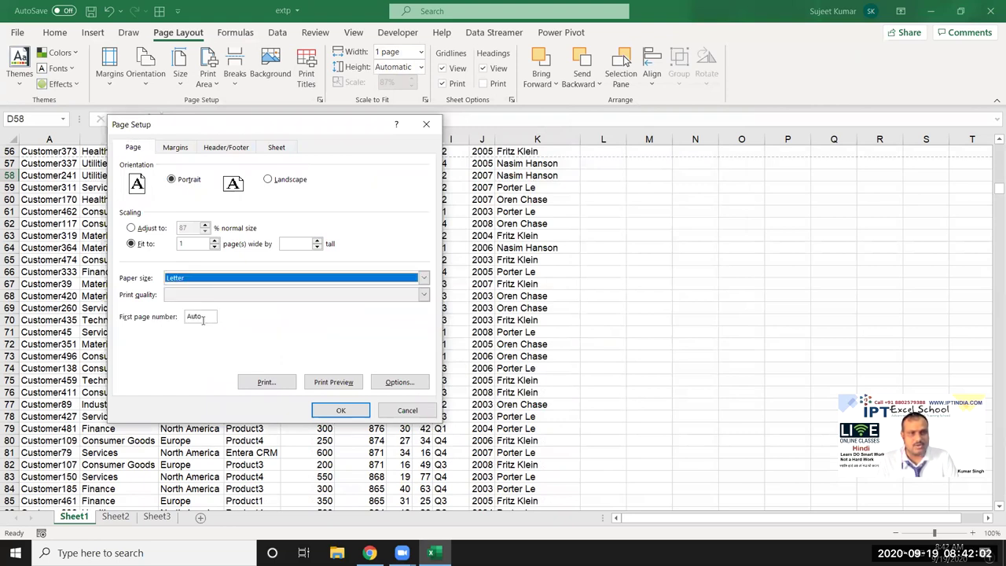
- Review the Margins, Header/Footer and Sheet settings, then cancel Page Setup
click(176, 148)
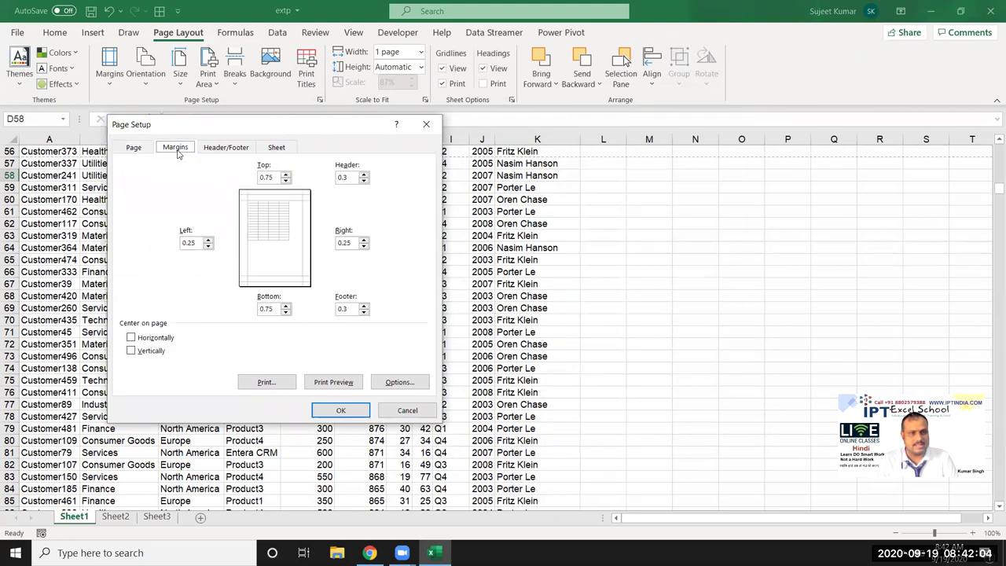
click(228, 150)
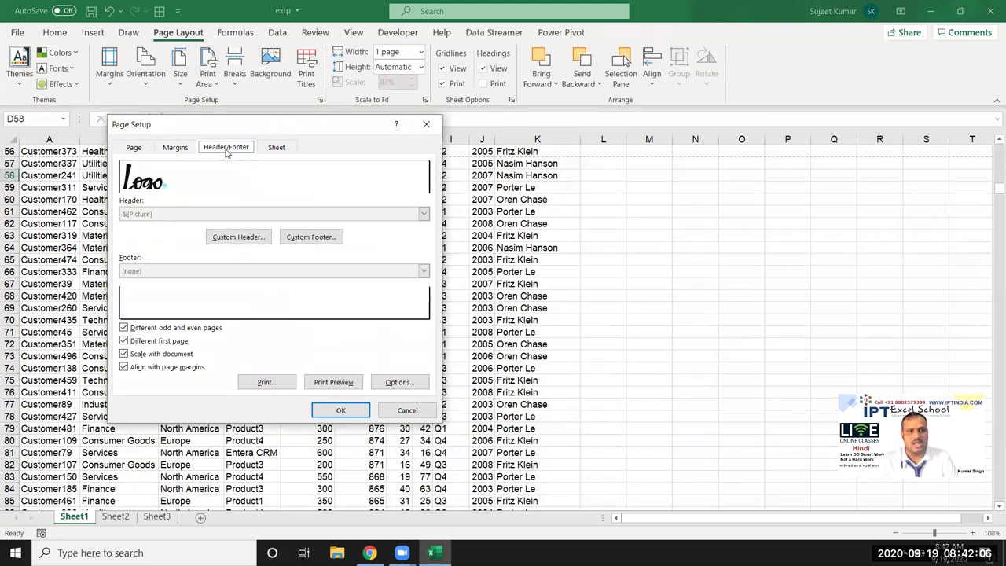
click(272, 151)
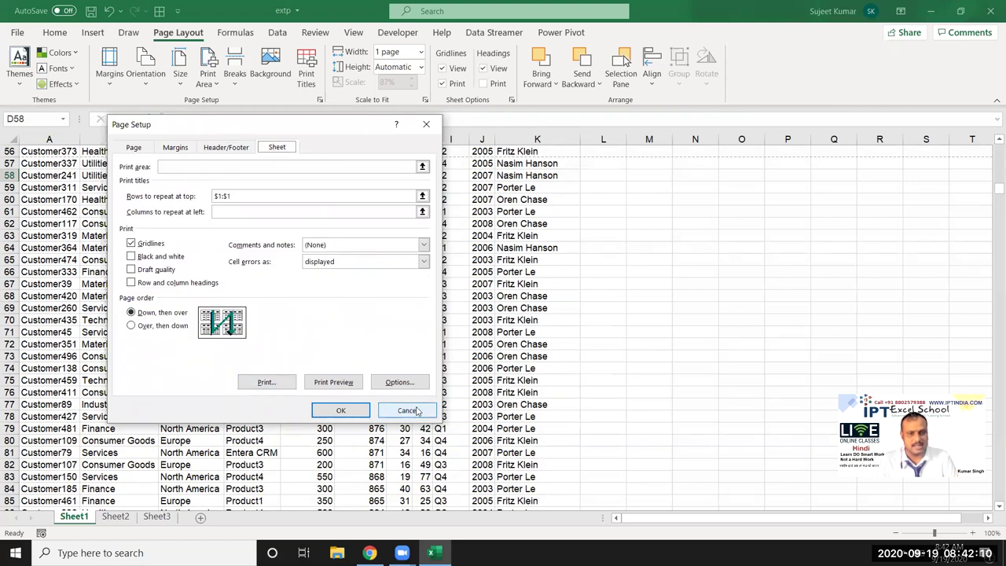
click(416, 410)
click(83, 260)
key(ctrl+p)
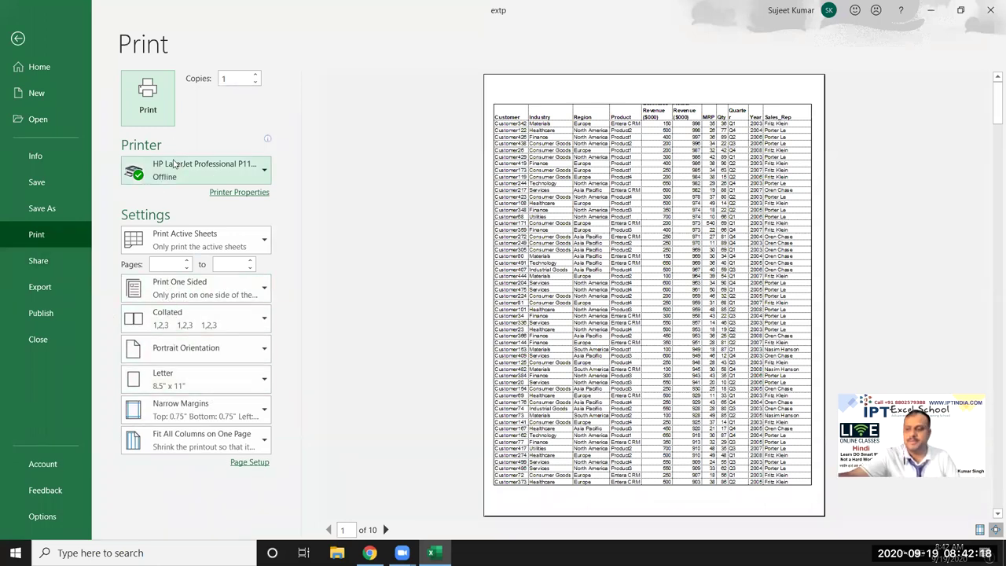
mouse_move(174, 163)
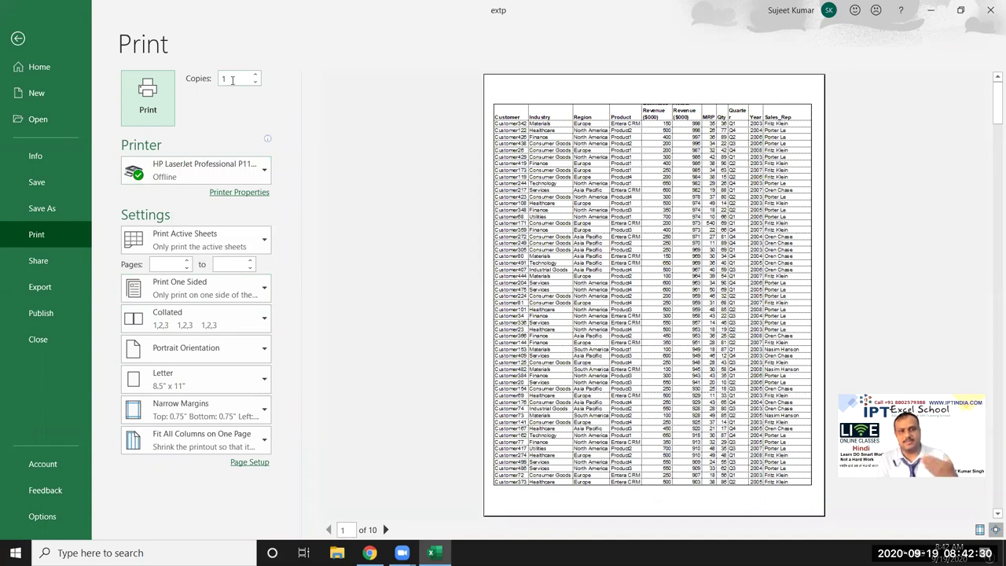
click(233, 80)
text(5)
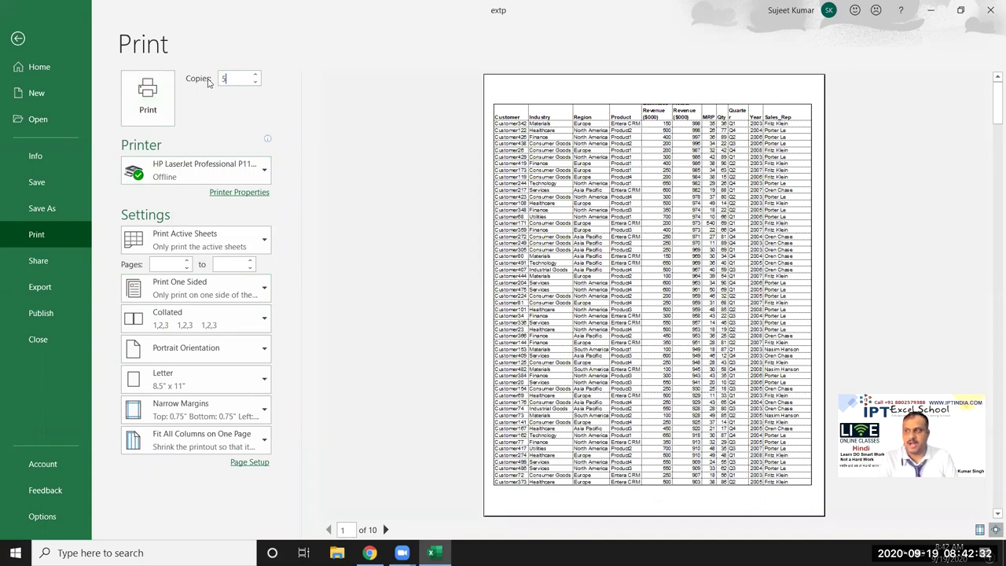
click(184, 179)
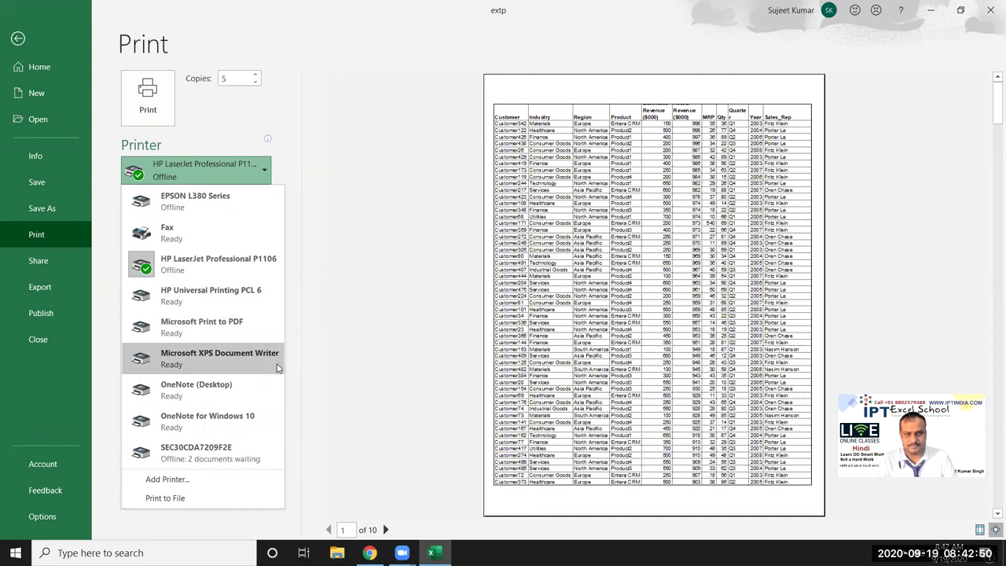
click(343, 284)
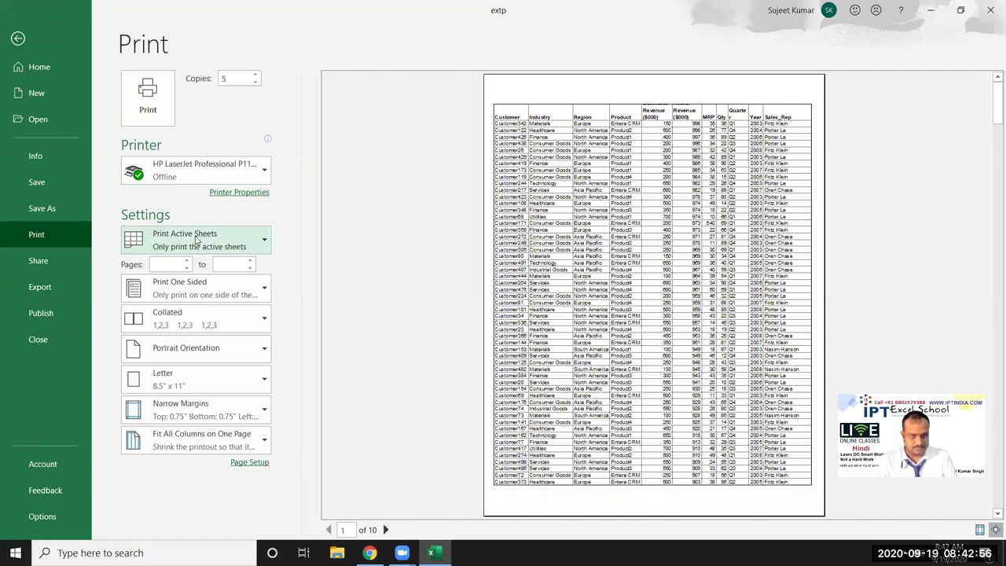
click(156, 241)
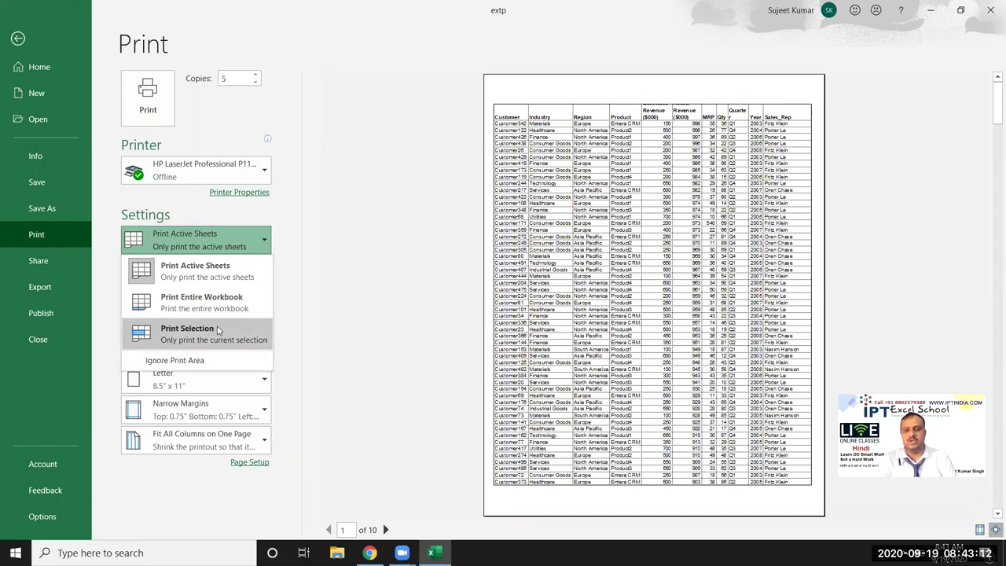
- Leave Backstage and select A1:K19, the header plus first 18 sales rows
click(26, 49)
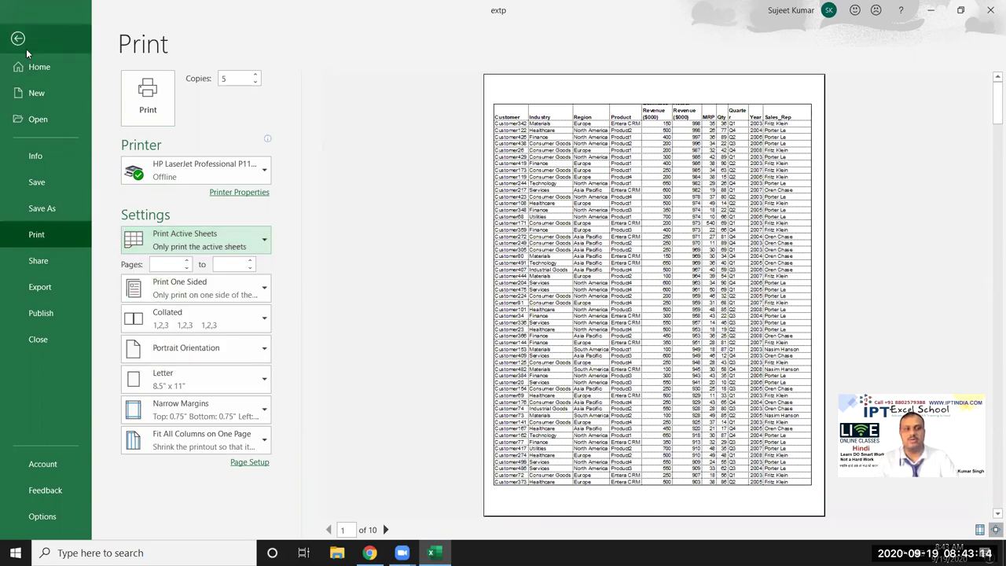
click(18, 38)
scroll(136, 238, up, 6)
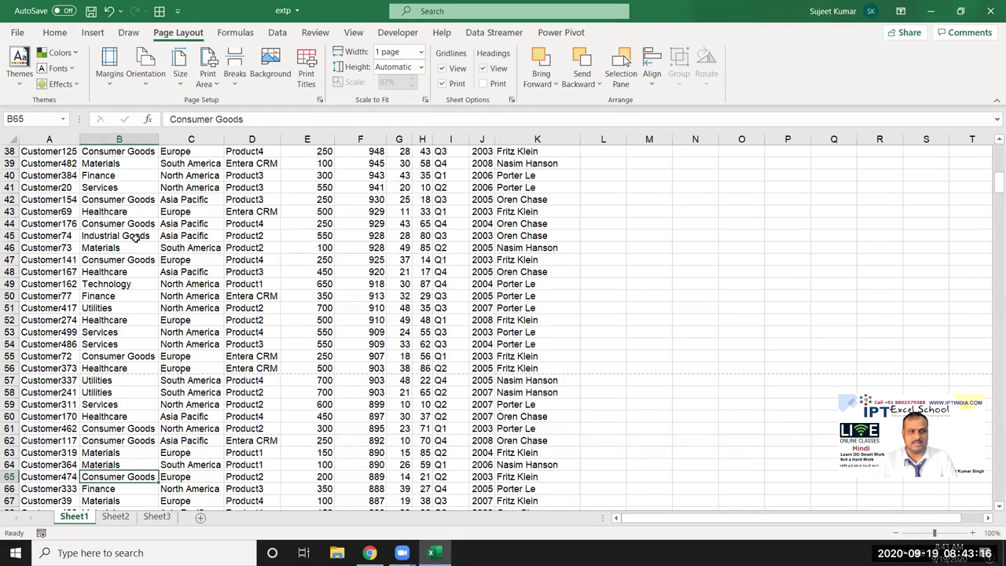
key(ctrl+Up)
mouse_move(49, 161)
mouse_down()
mouse_move(428, 235)
mouse_move(580, 388)
mouse_up()
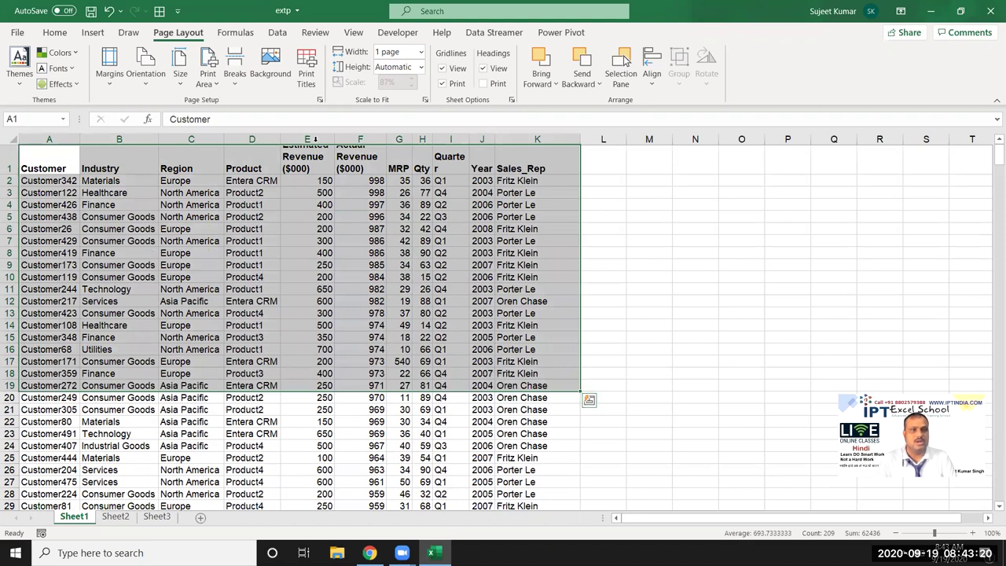
- Set A1:K19 as the print area and reopen the print preview
click(236, 82)
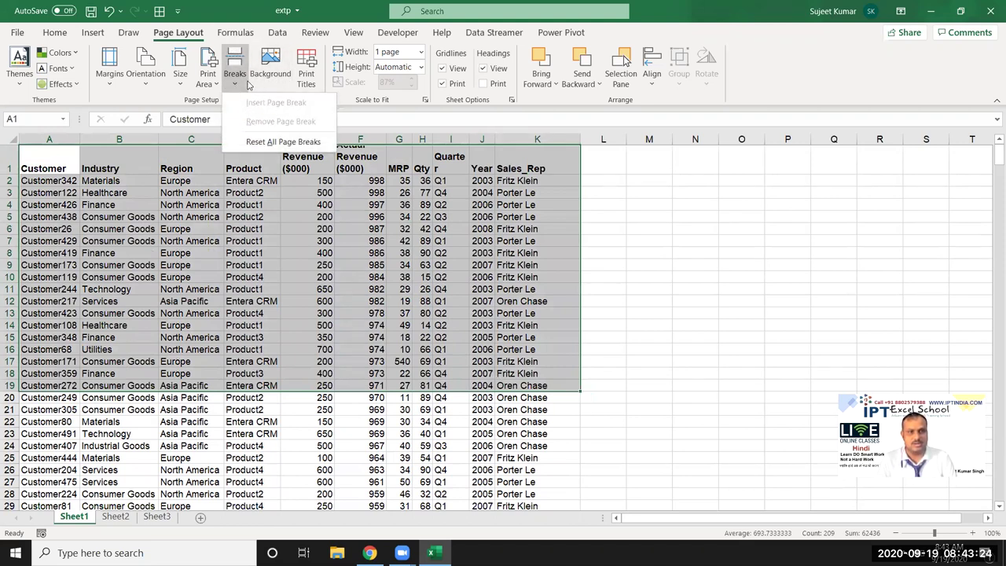
click(207, 78)
click(236, 103)
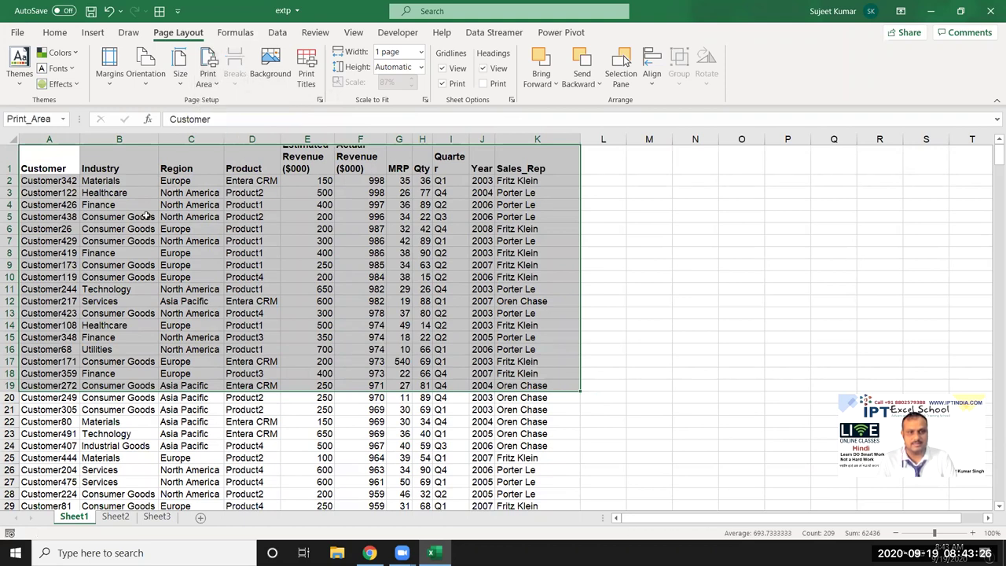
click(134, 217)
key(ctrl+p)
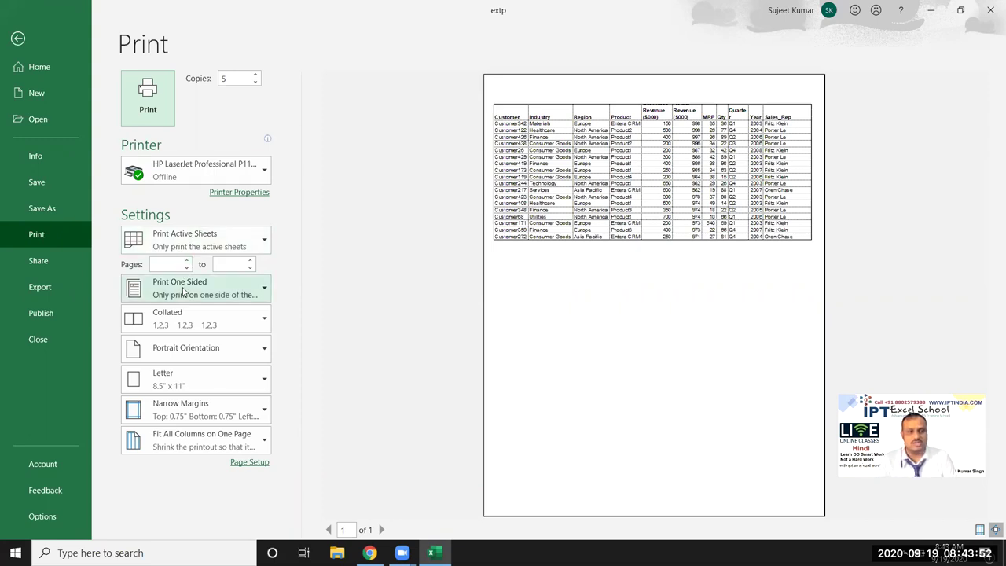
- Switch the print scope to Ignore Print Area, then view the one- or two-sided printing options
click(160, 237)
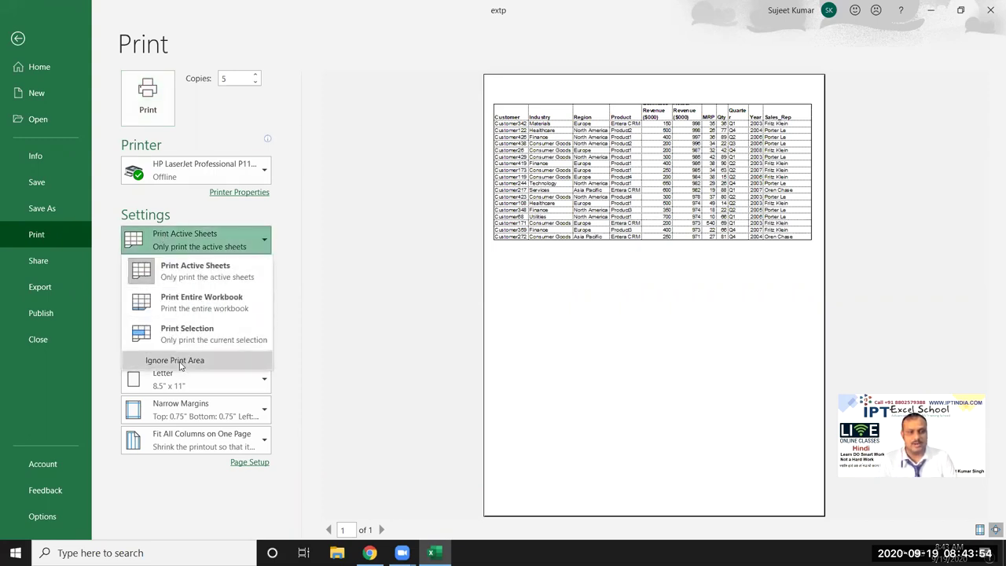
click(179, 355)
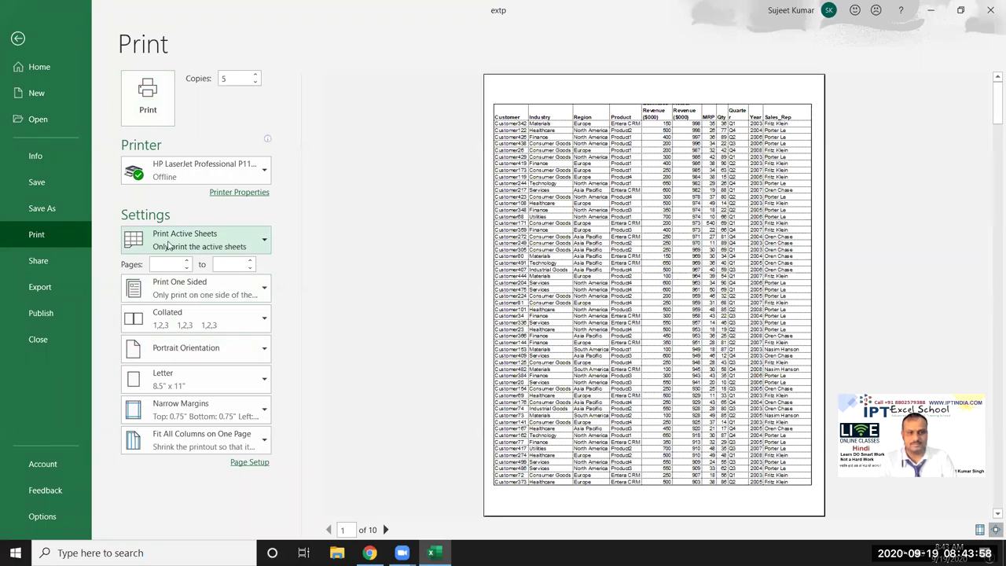
click(178, 297)
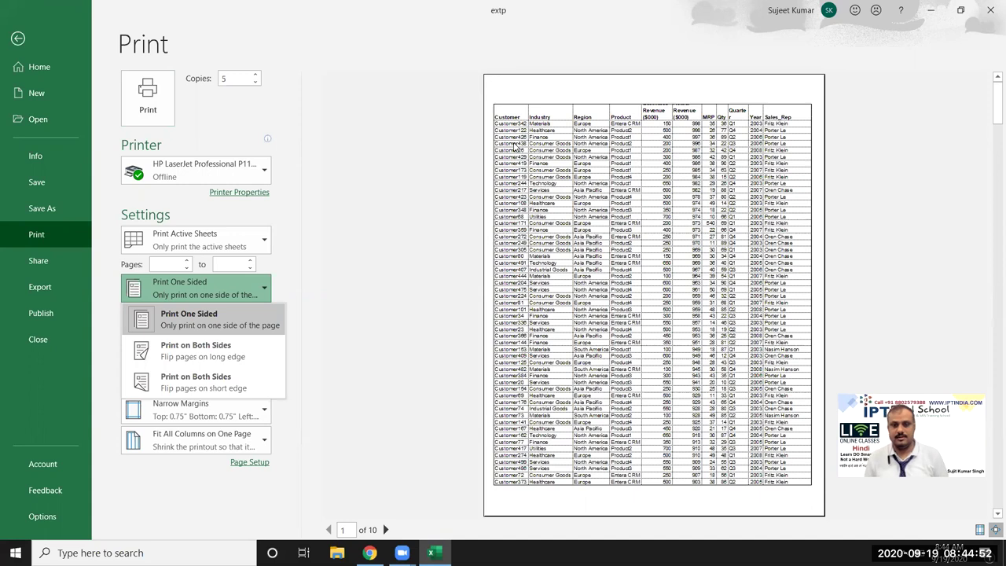
click(561, 216)
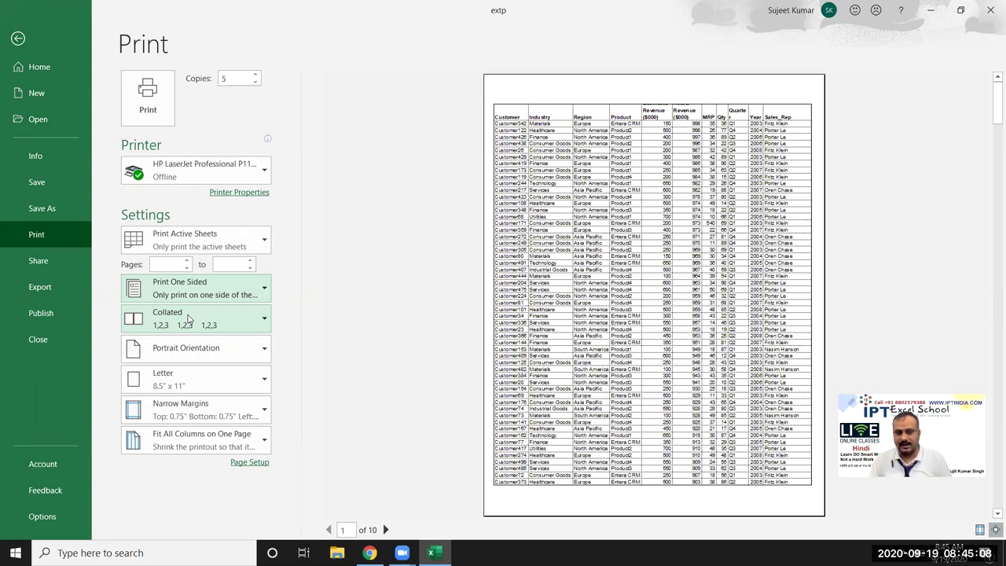
click(188, 318)
click(214, 384)
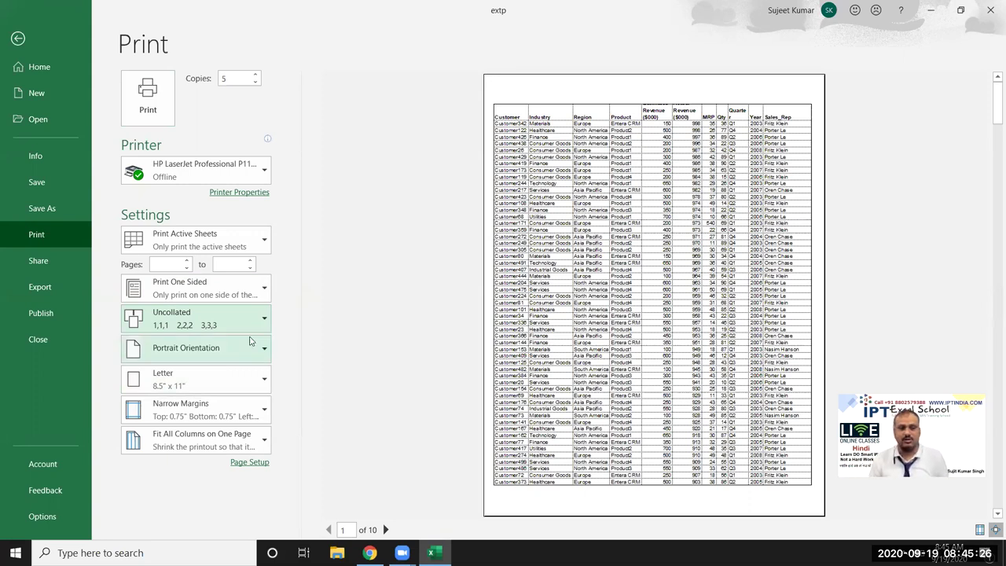
click(232, 321)
click(221, 351)
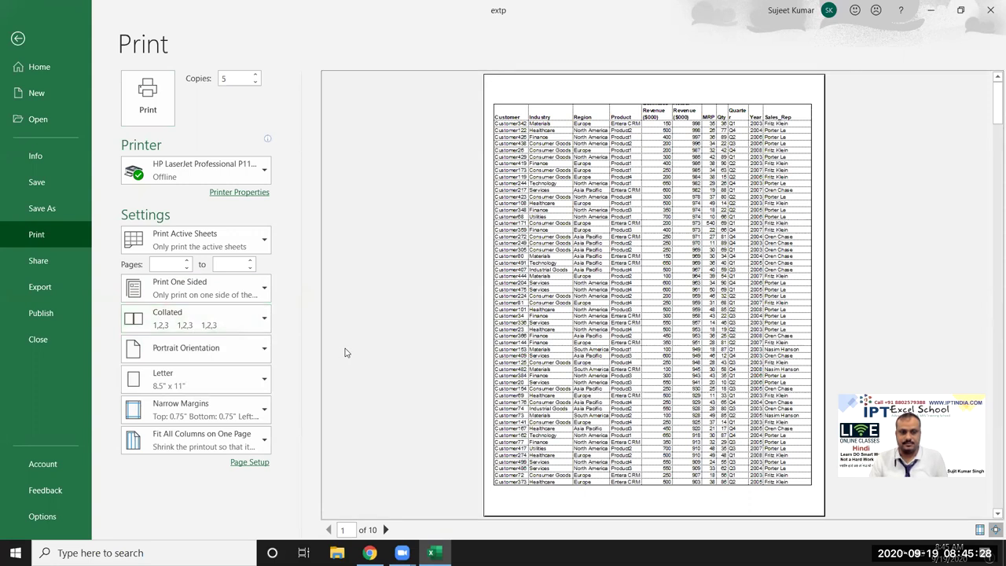
click(221, 315)
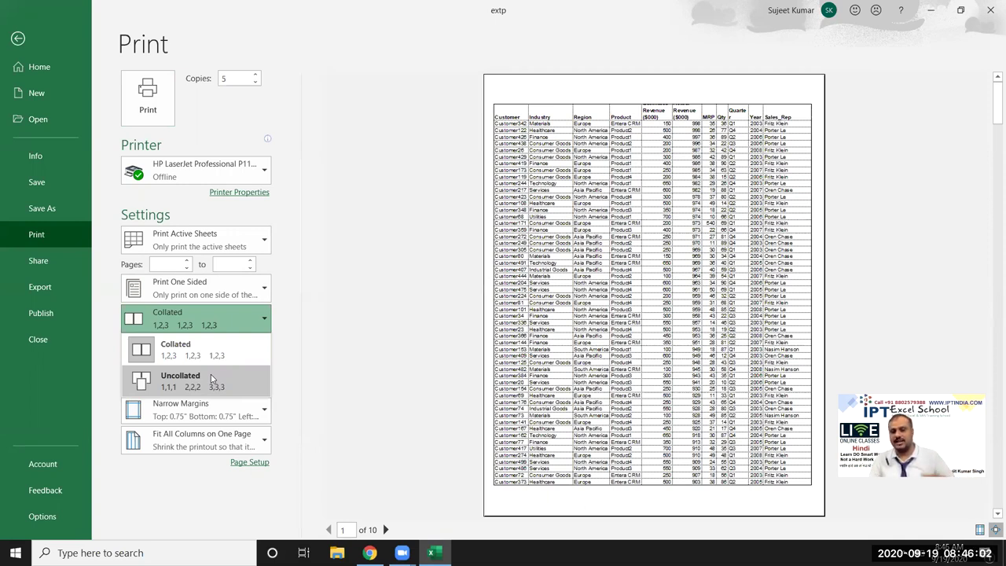
click(331, 358)
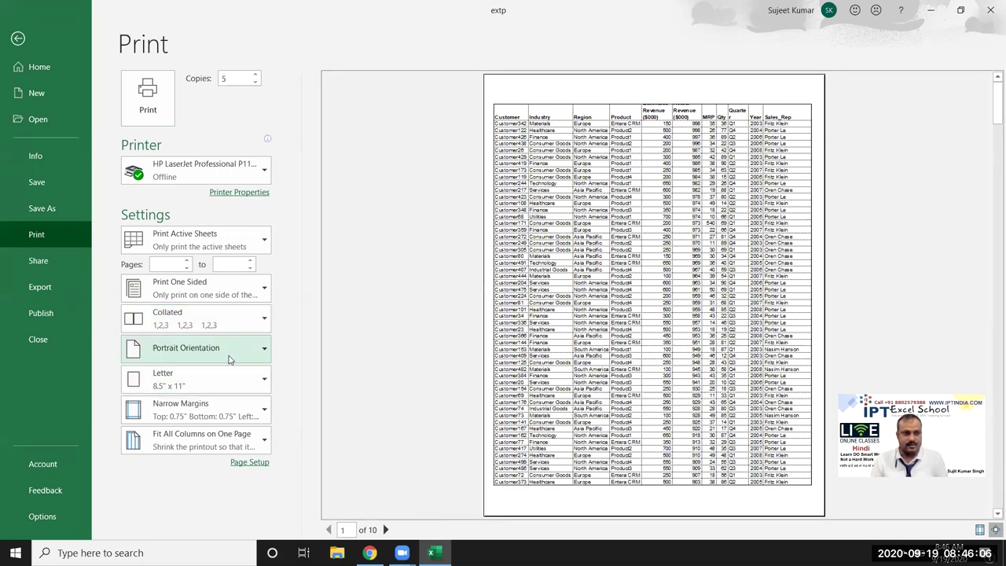
click(229, 359)
click(327, 348)
click(231, 376)
click(318, 360)
click(228, 409)
click(342, 385)
click(233, 436)
click(346, 375)
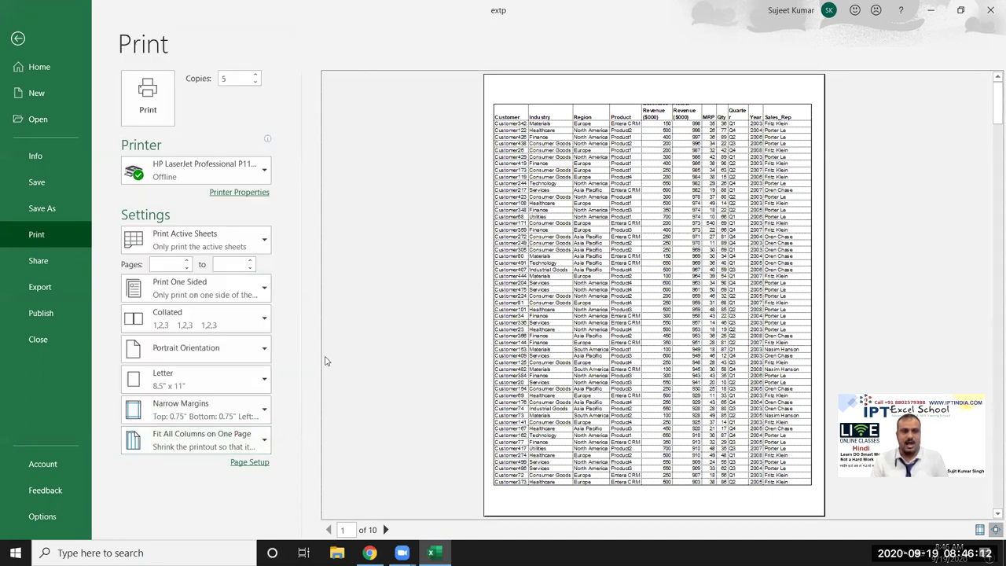
- Review the HP P1106 paper settings, keeping FastRes 600 quality, Auto Select source and Plain Paper
click(251, 195)
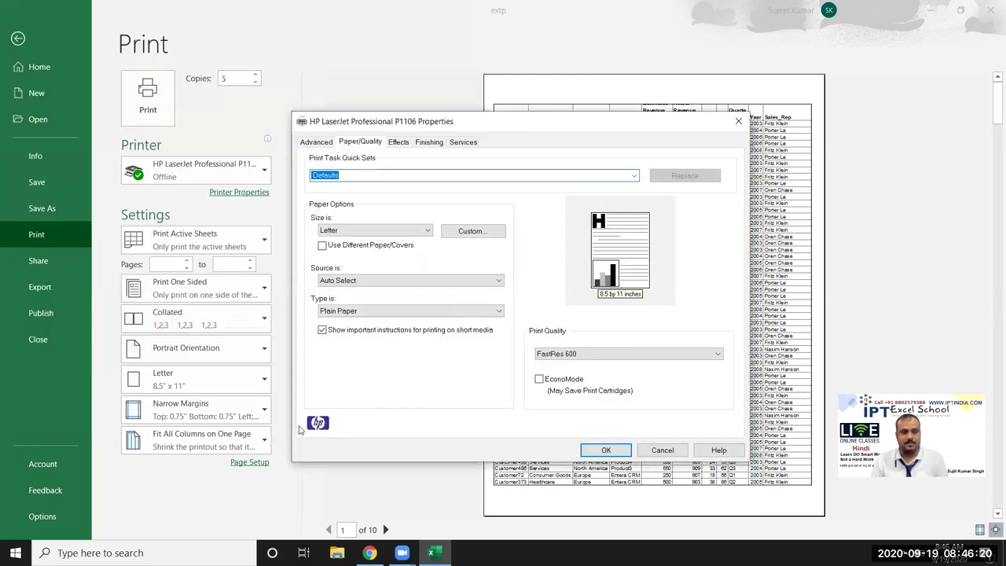
click(560, 354)
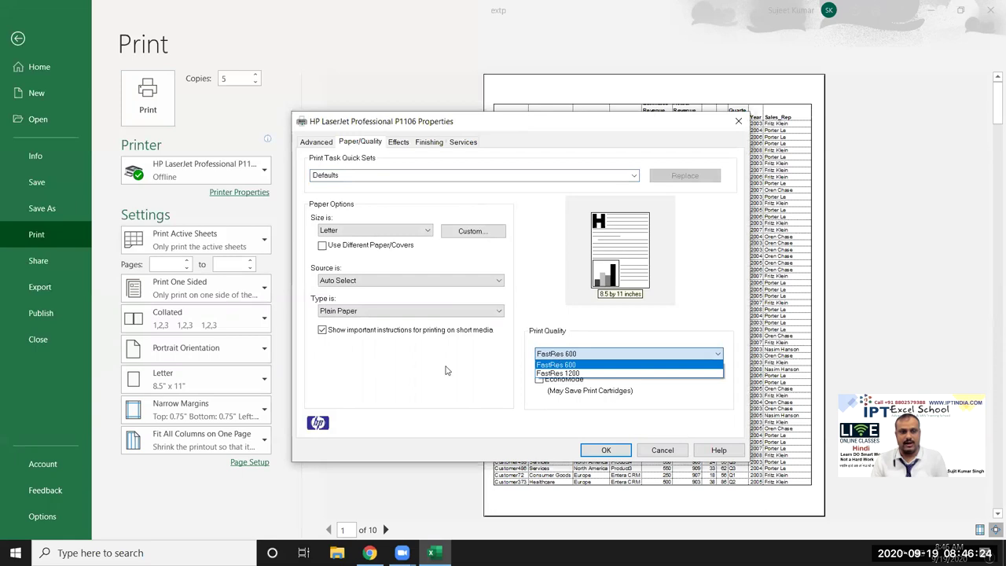
click(560, 358)
click(365, 285)
click(372, 382)
click(370, 312)
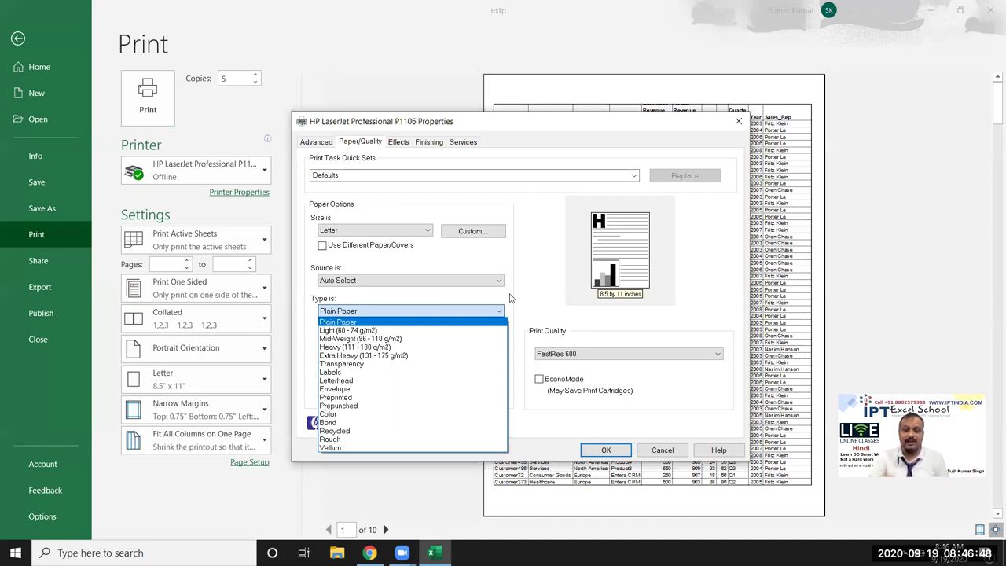
click(525, 301)
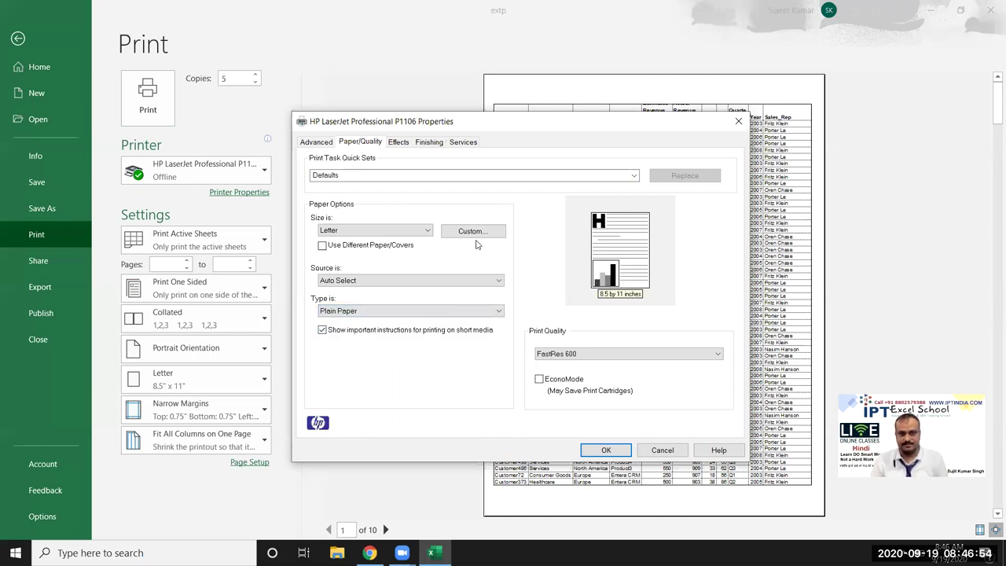
- On the Effects tab, try fitting the printout to Letter, then go back to Actual Size
click(398, 144)
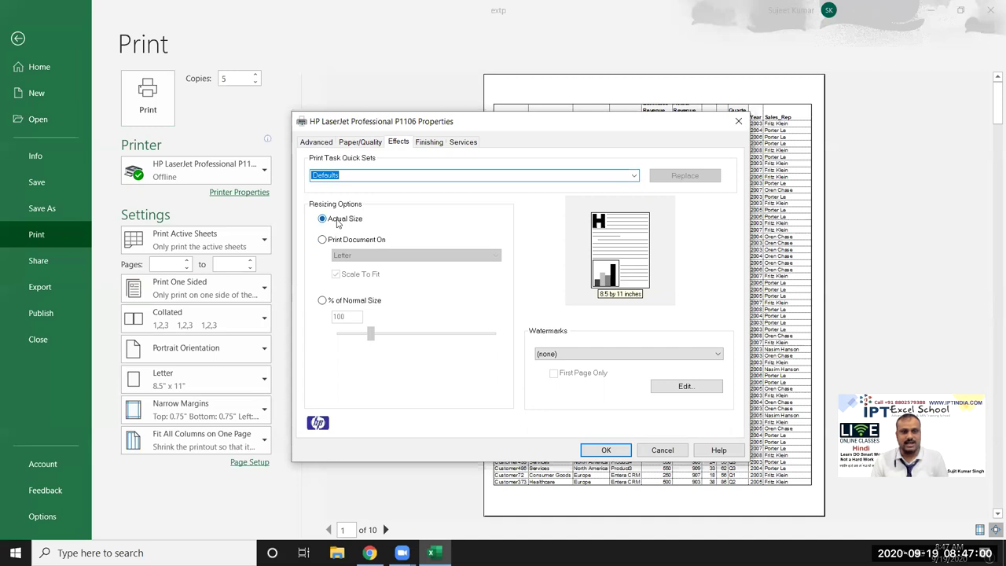
click(323, 239)
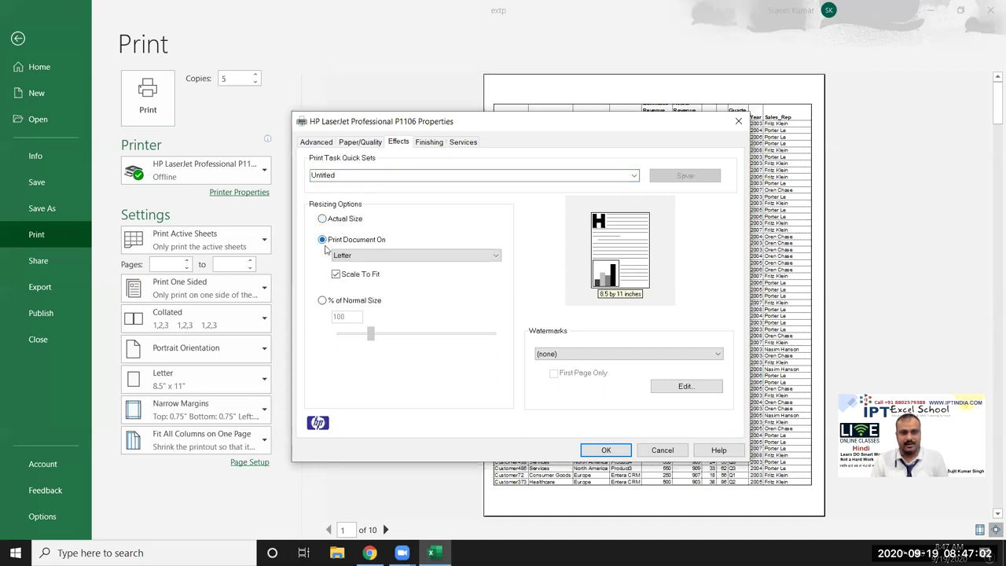
click(343, 255)
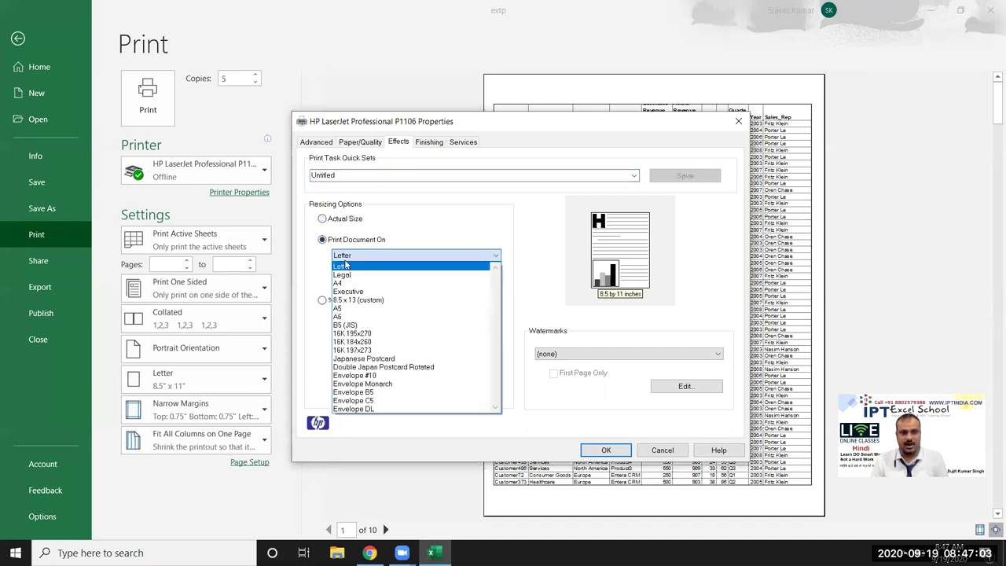
click(323, 224)
click(323, 220)
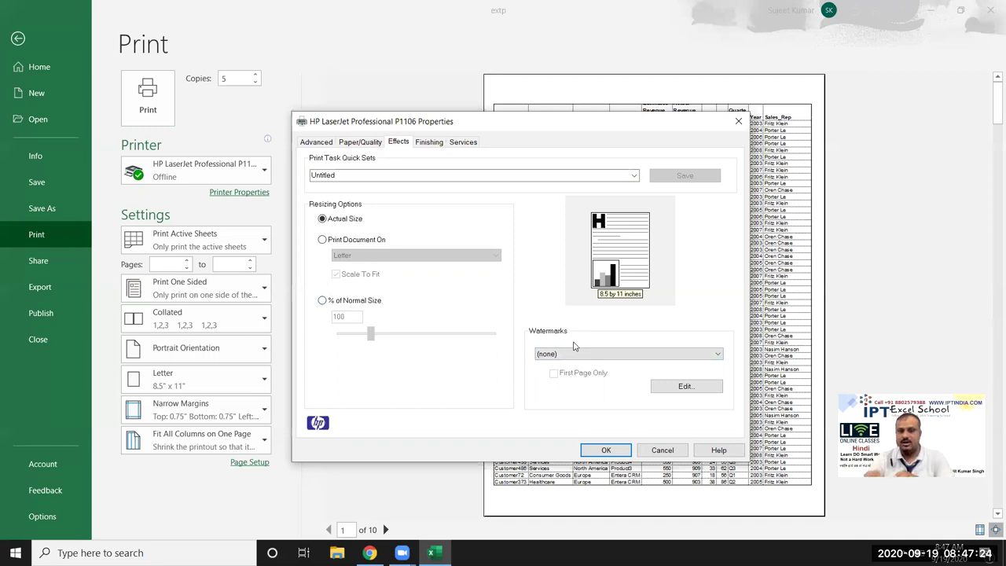
- Try the SAMPLE watermark and no watermark, then settle on Confidential
click(574, 355)
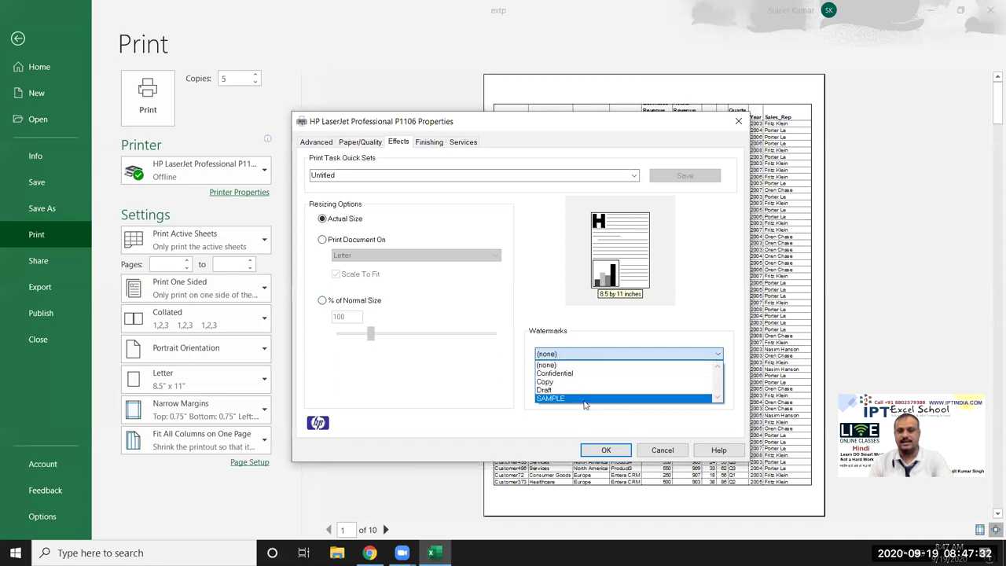
click(584, 401)
click(576, 354)
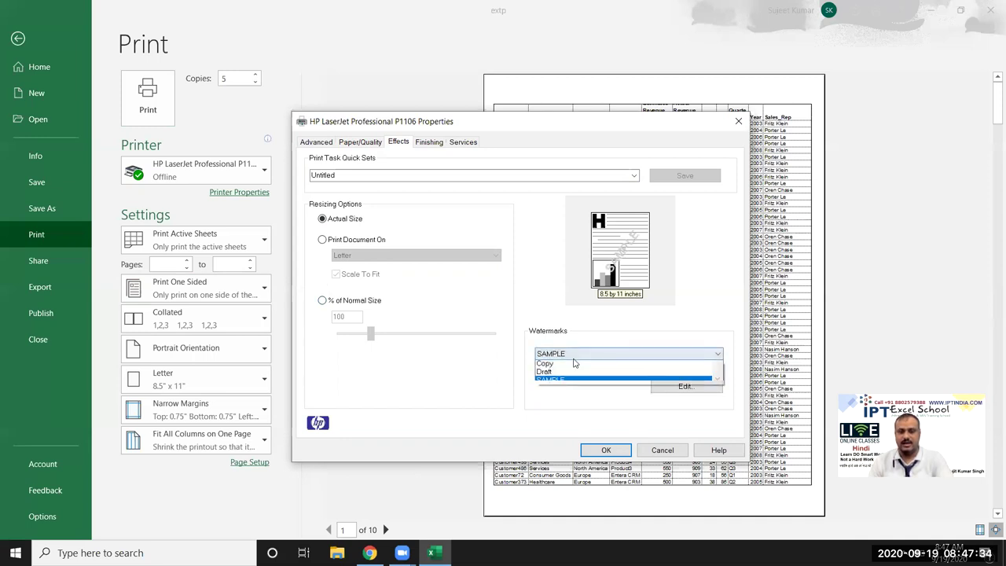
click(569, 374)
click(564, 354)
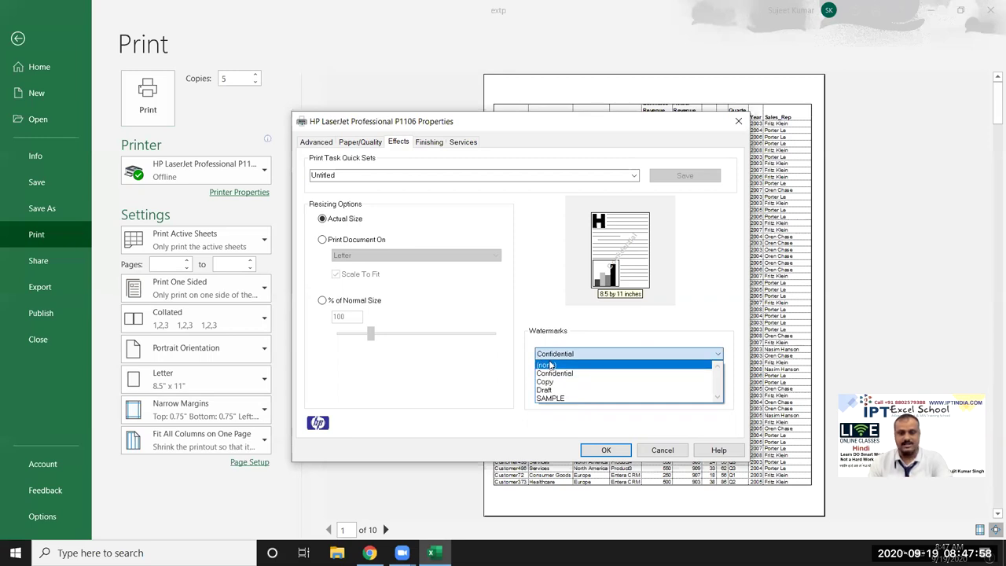
click(550, 365)
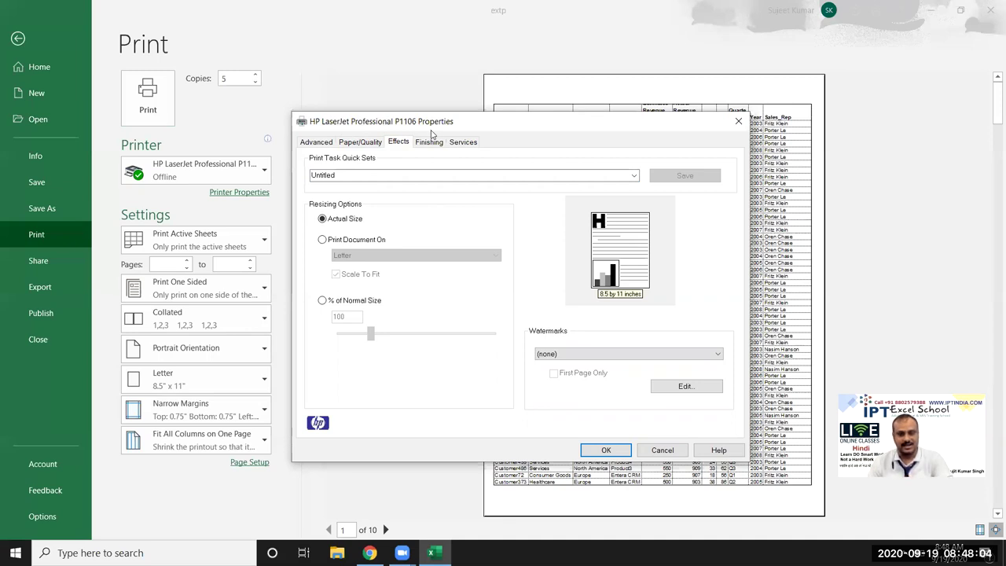
click(583, 356)
click(572, 373)
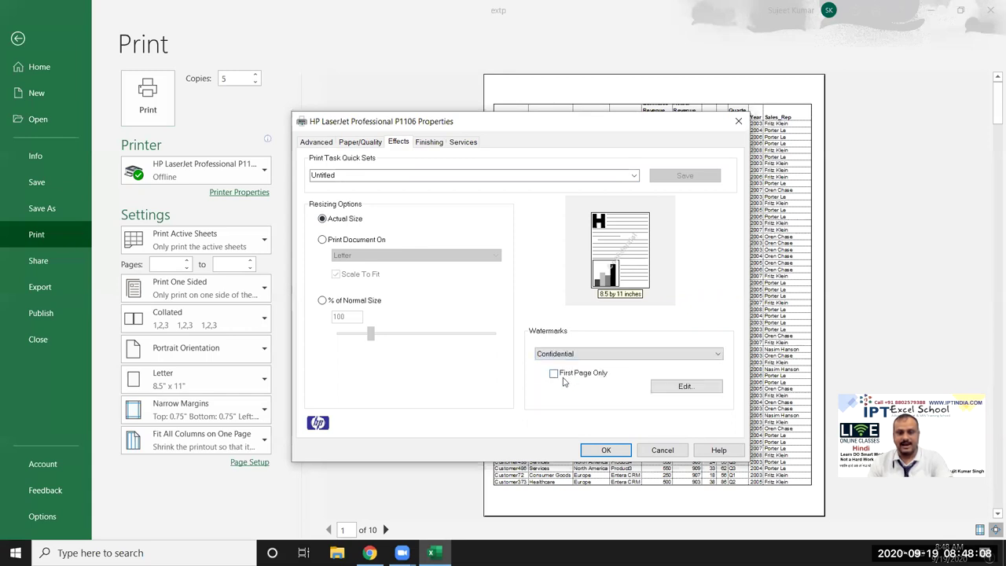
- Glance at the watermark details, then clear the current watermark
click(698, 391)
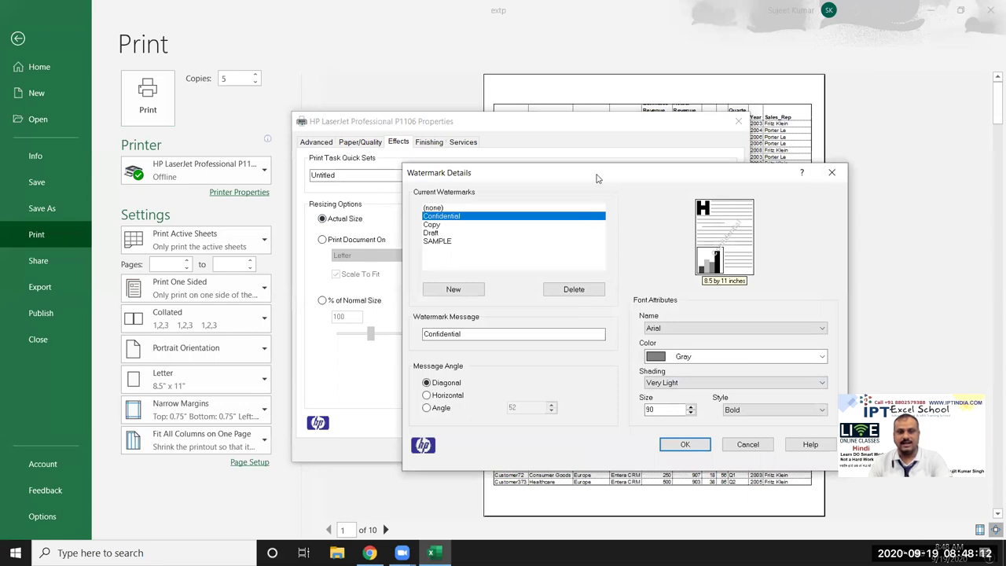
drag(595, 177, 533, 145)
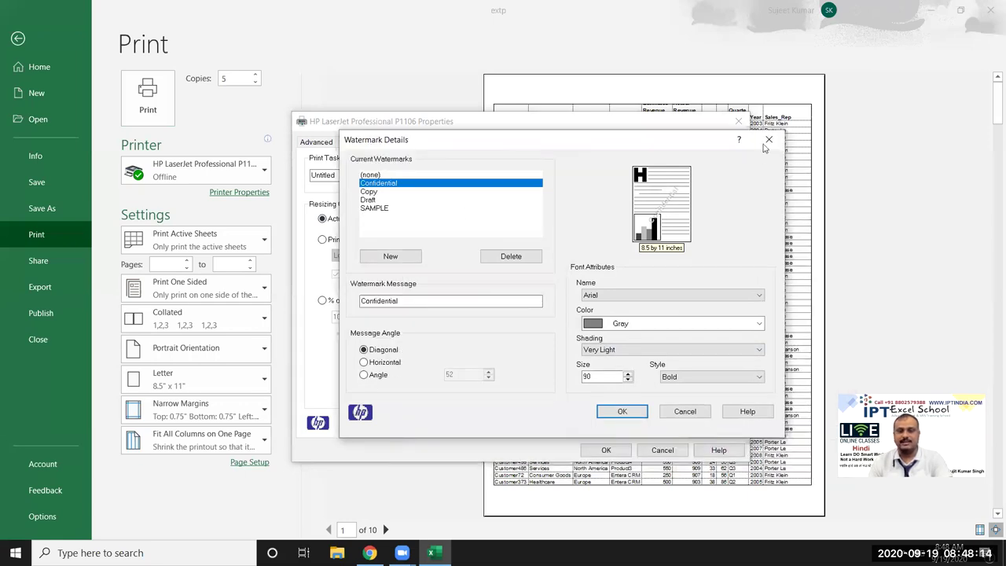
click(769, 139)
click(603, 352)
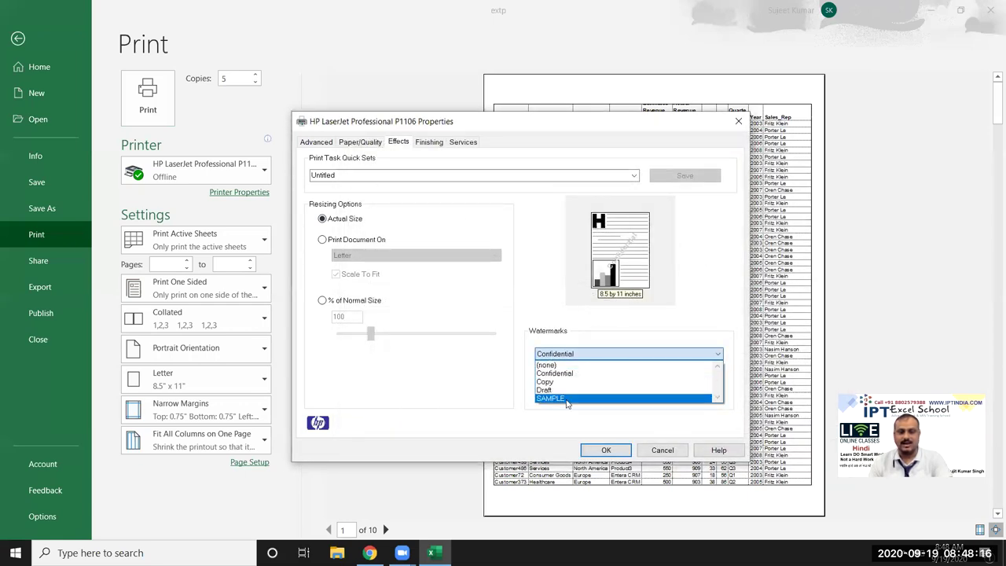
click(550, 365)
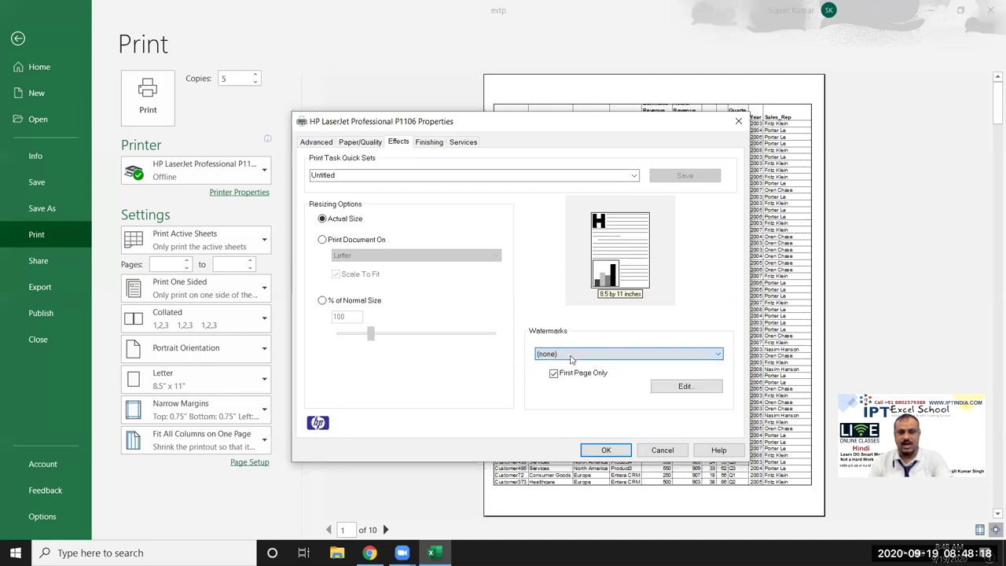
- Create a new Gray watermark with the message 'IPT Excel School'
click(687, 388)
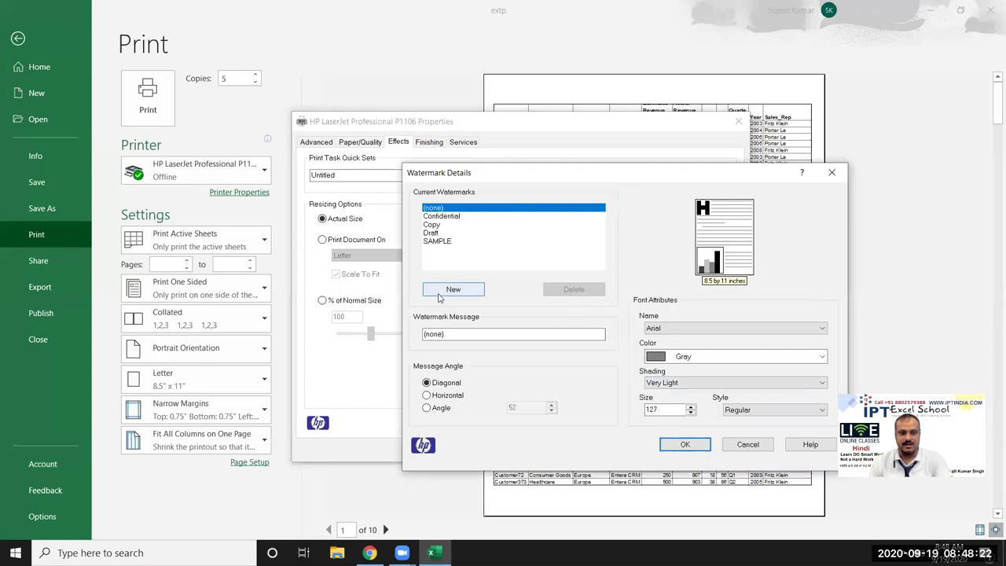
click(445, 290)
click(448, 290)
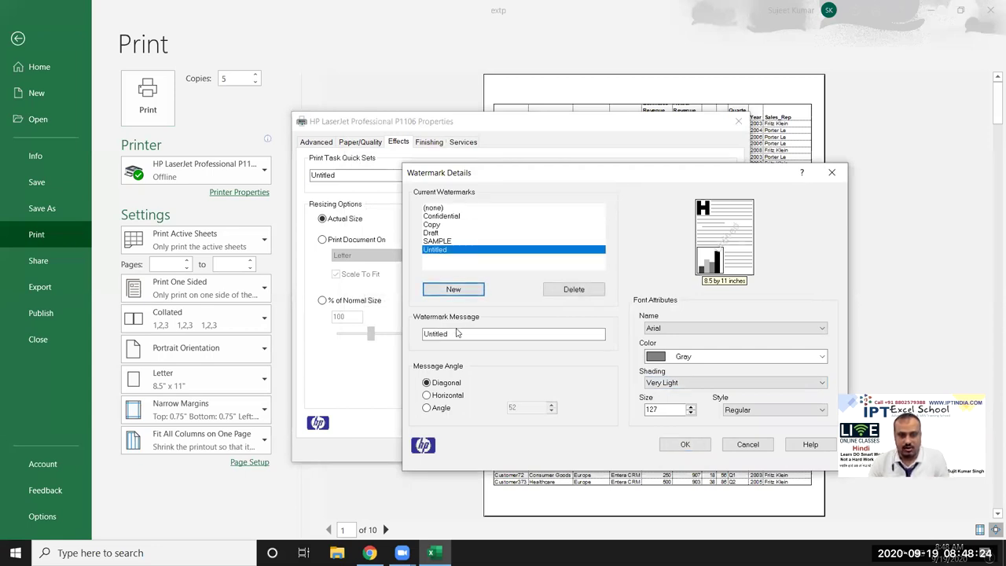
text(IPT Excel School)
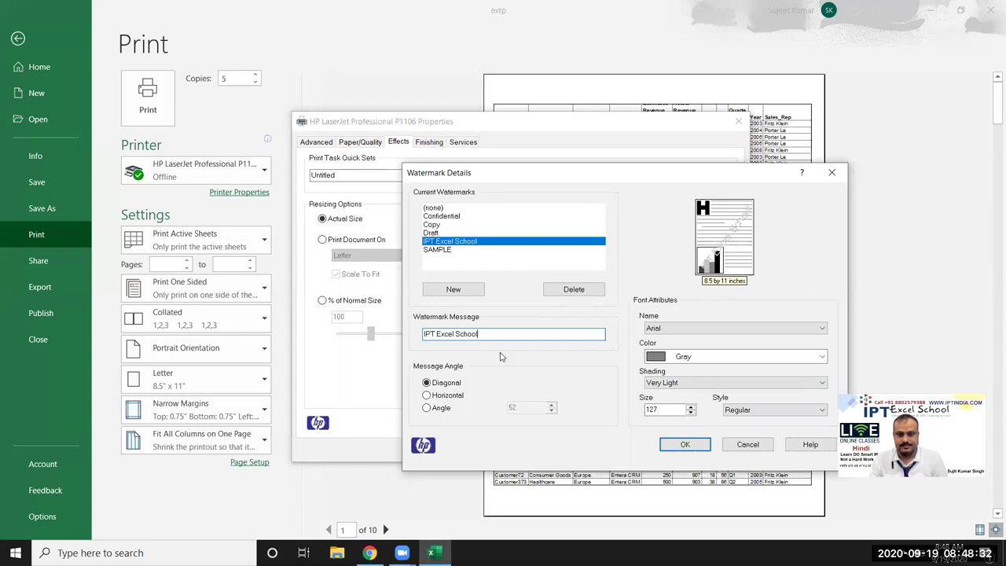
click(681, 362)
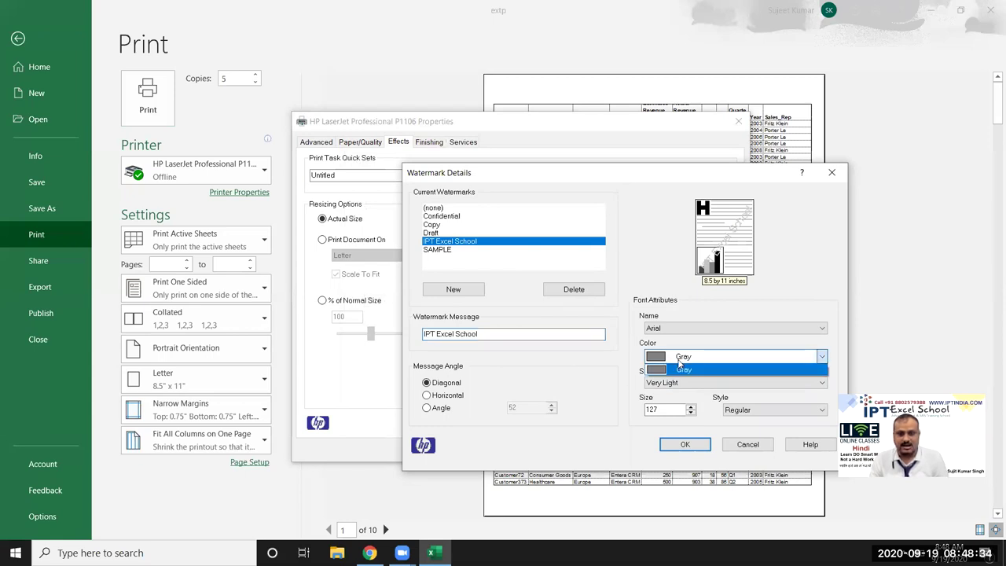
click(603, 376)
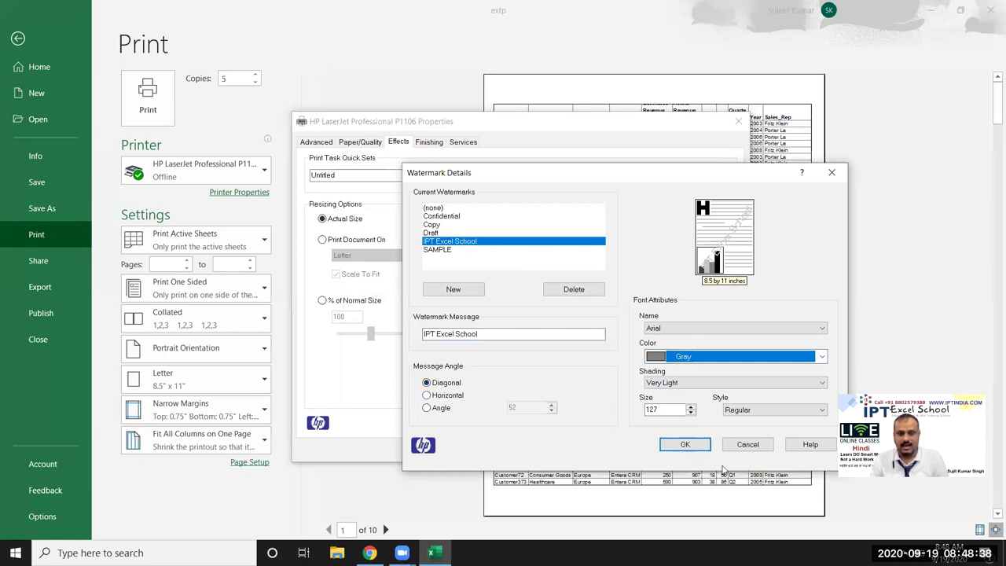
click(687, 446)
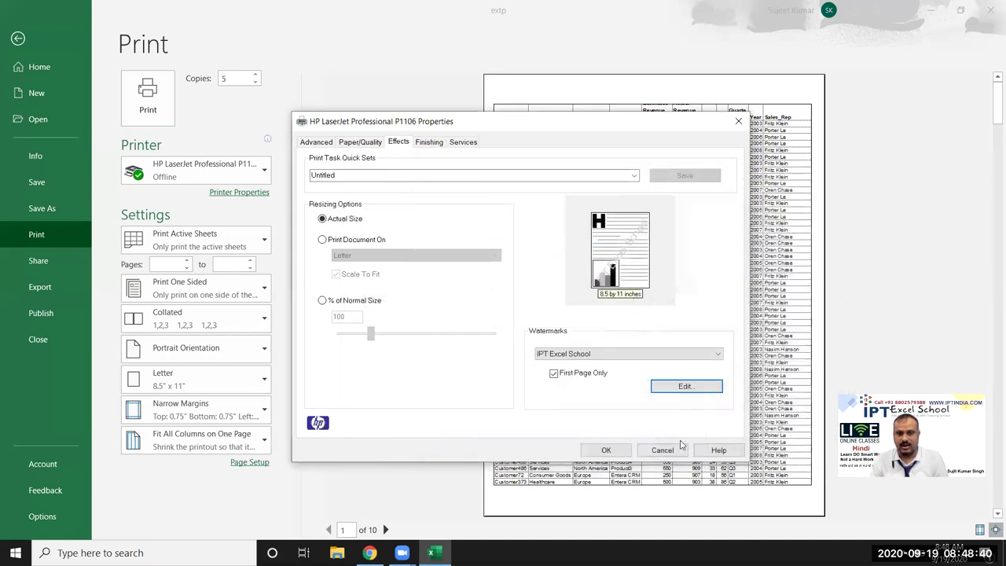
- Keep the watermark on every page, not just the first, and apply the printer settings
click(553, 372)
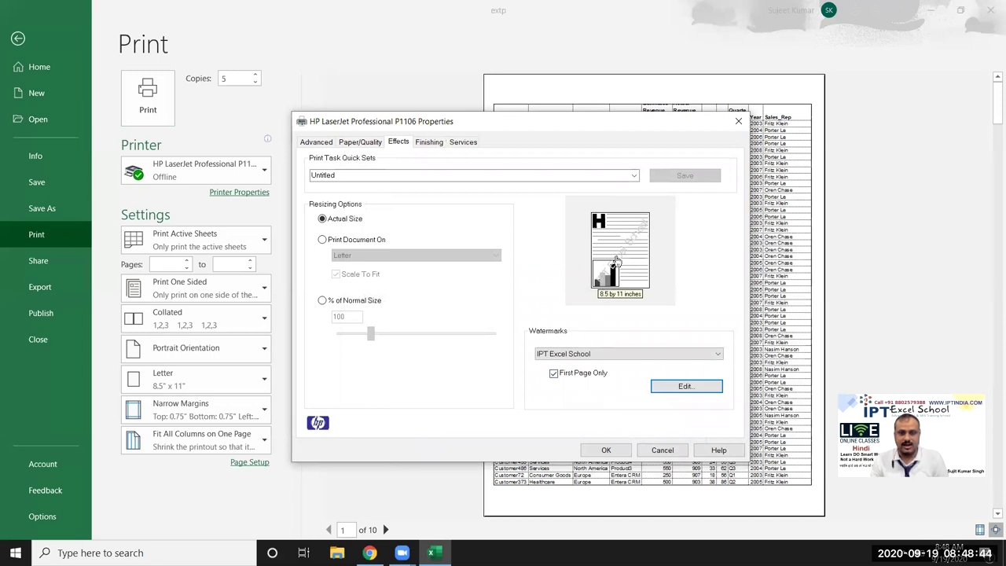
click(555, 378)
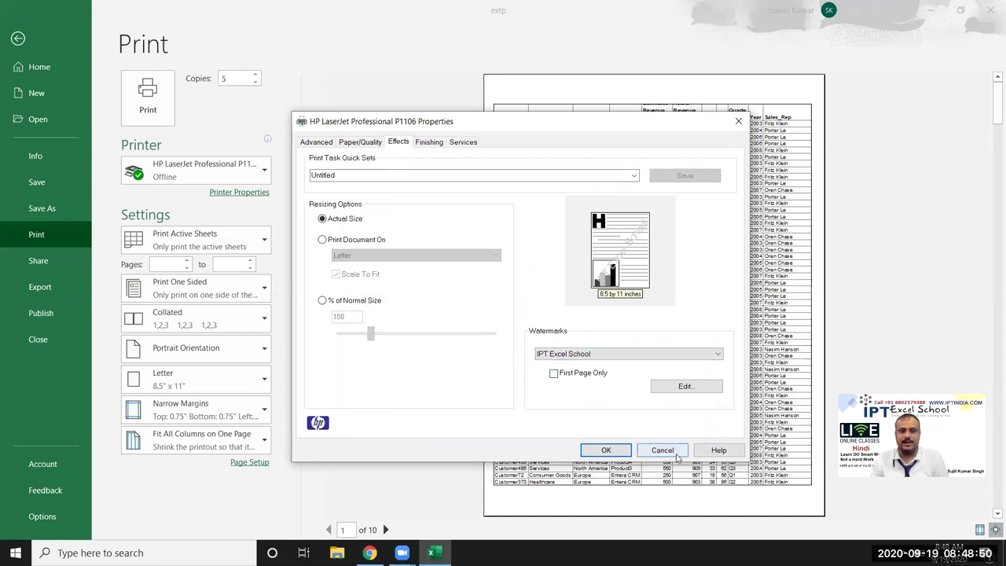
click(605, 449)
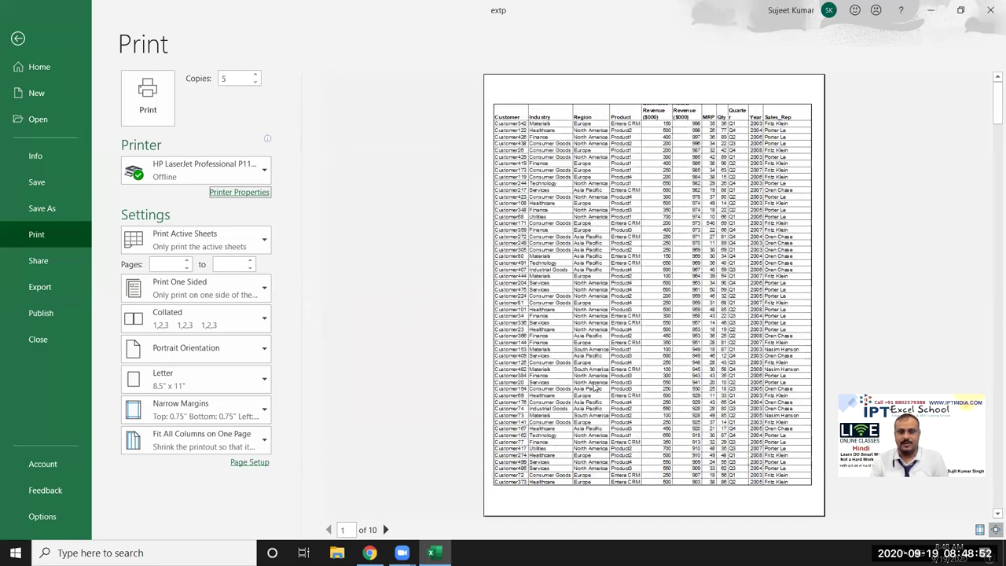
- Reopen the HP printer properties and set the watermark back to (none)
click(237, 193)
click(341, 249)
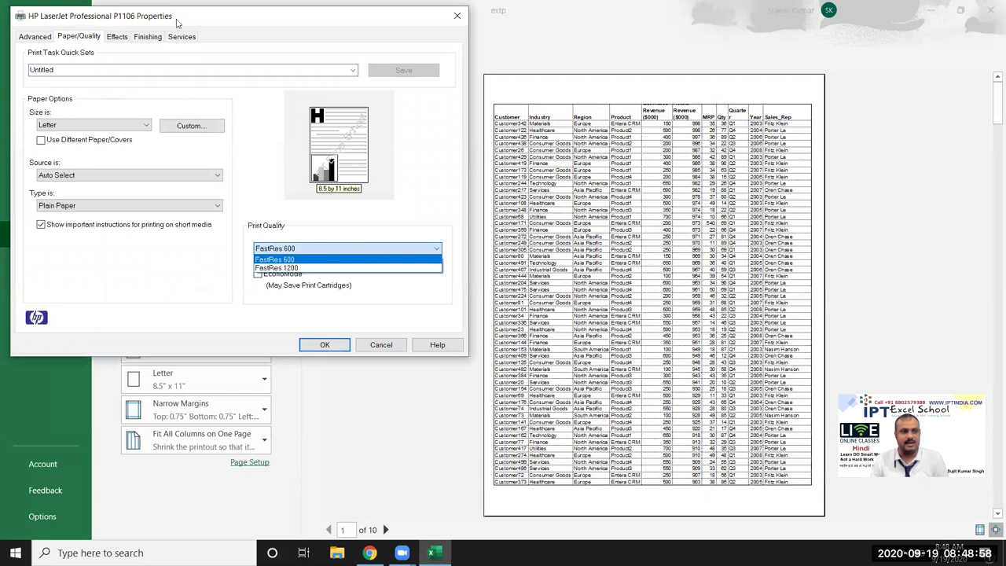
click(220, 25)
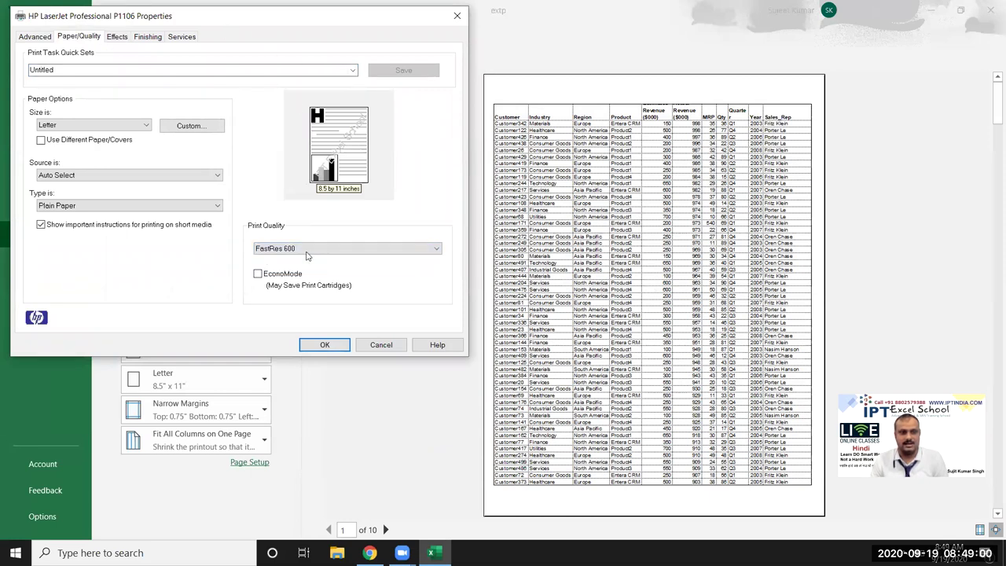
drag(234, 23, 456, 145)
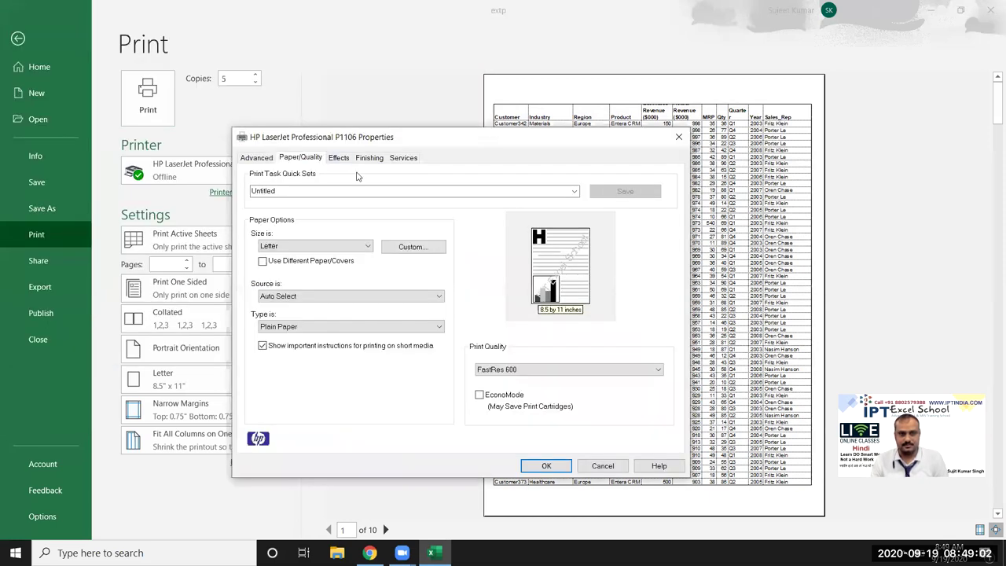
click(339, 157)
click(553, 371)
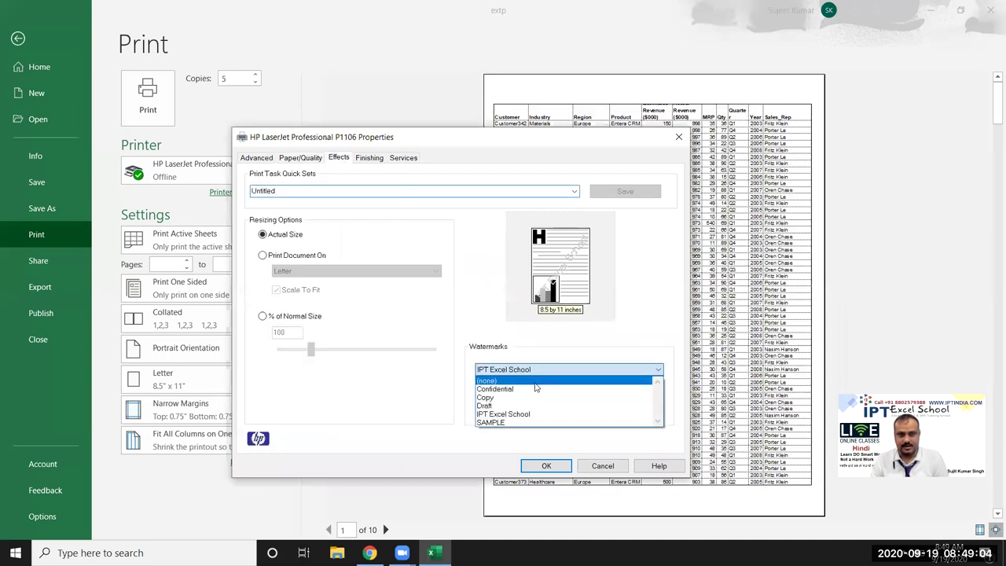
click(535, 383)
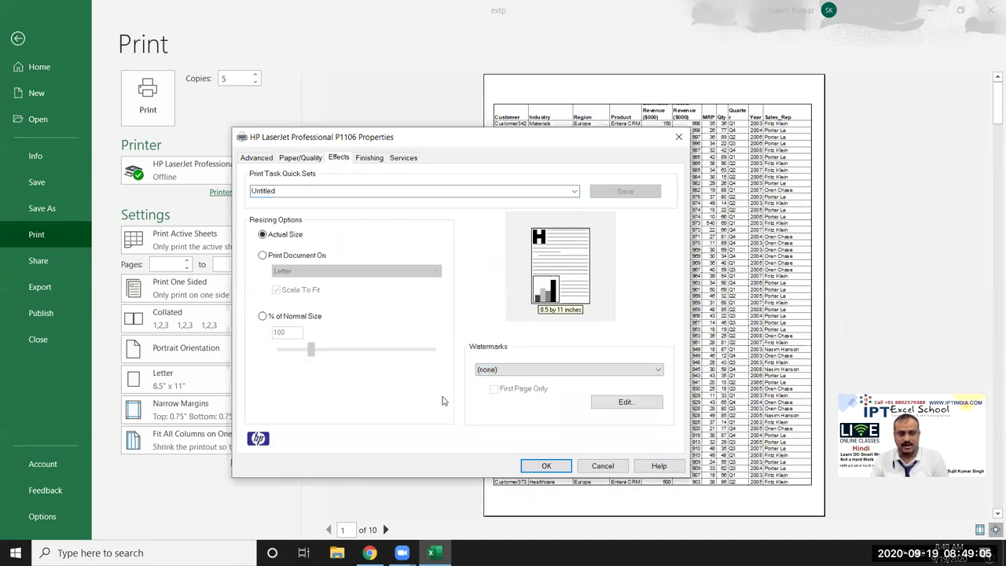
- Browse the Finishing, Services and Advanced tabs, close the properties and leave the Print view
click(366, 158)
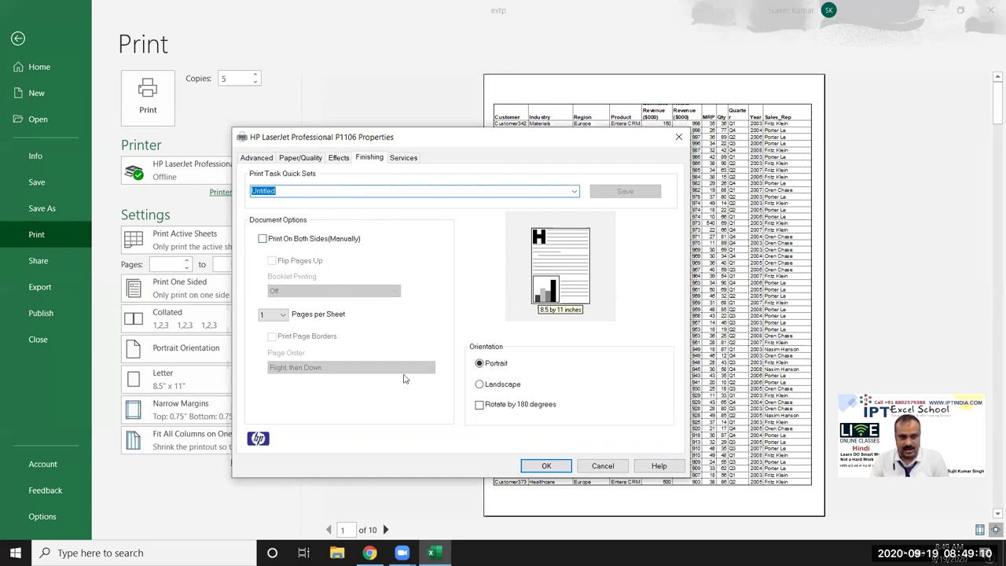
click(404, 159)
click(354, 203)
click(338, 178)
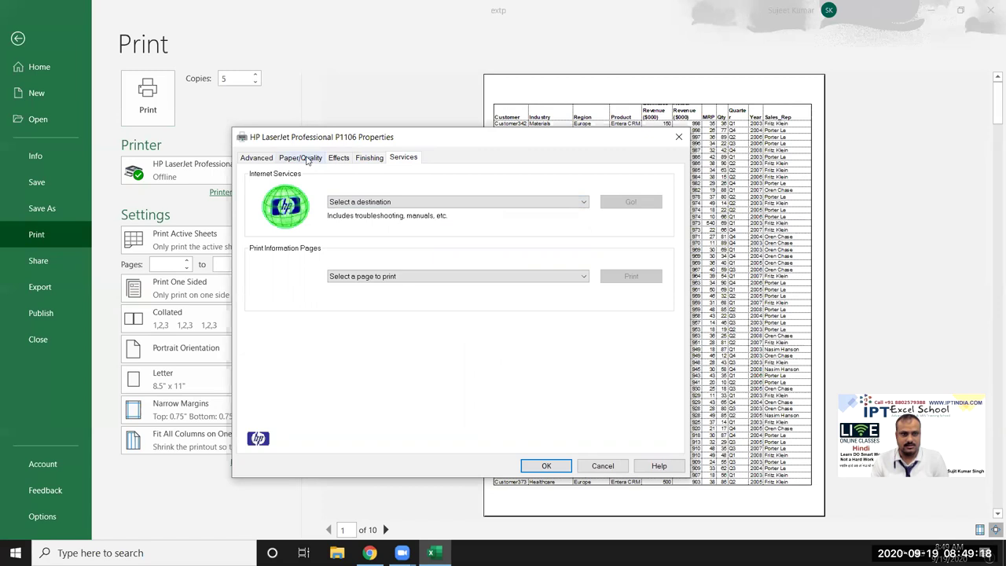
click(306, 159)
click(267, 157)
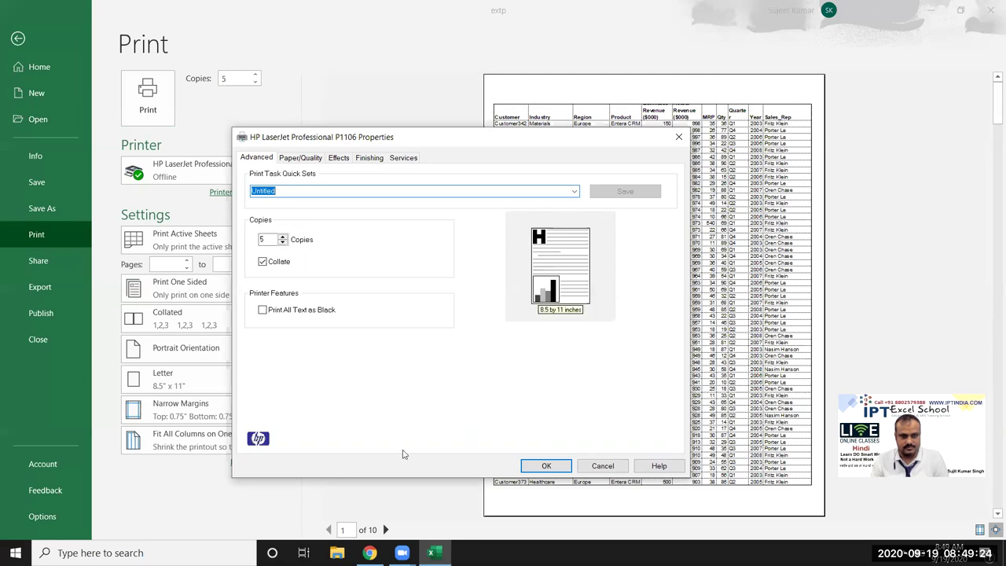
click(599, 466)
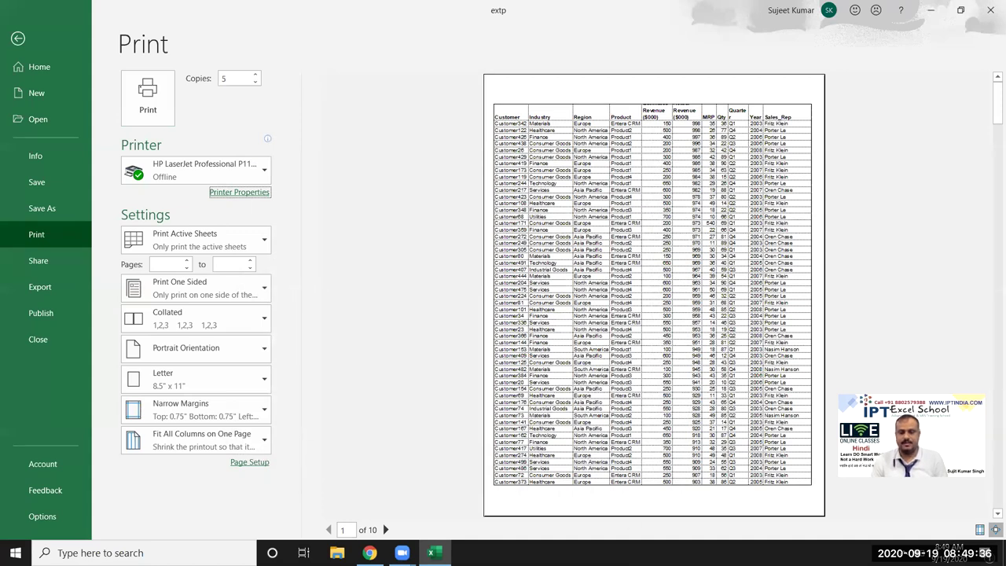
key(Escape)
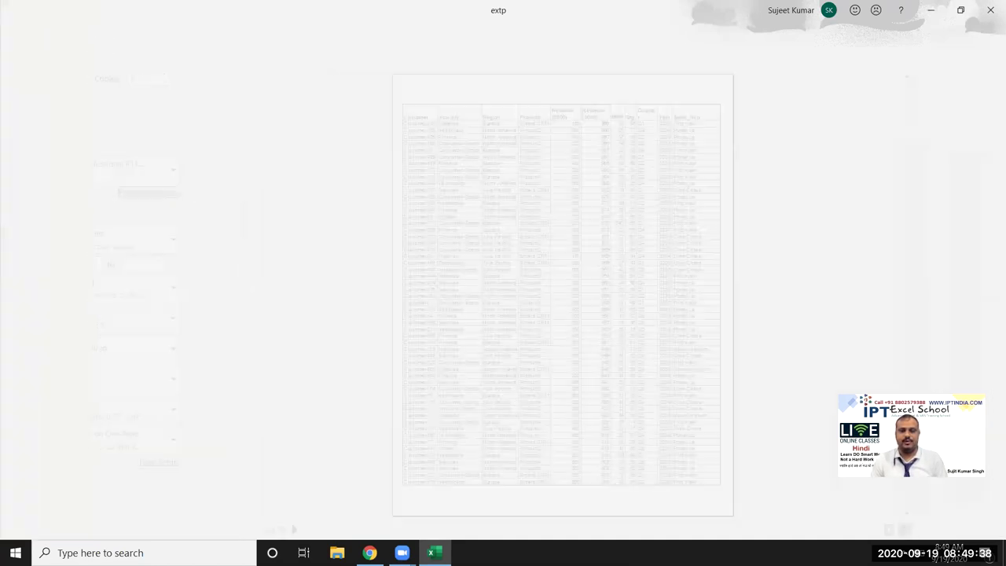